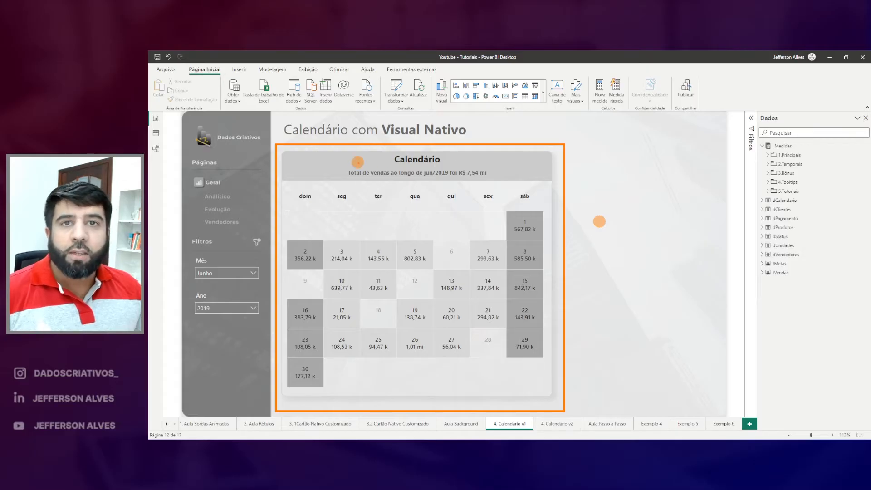
# Examine the daily sales, the empty cells and the days without sales in the calendar on the 4. Calendário v1 page.
pyautogui.click(607, 217)
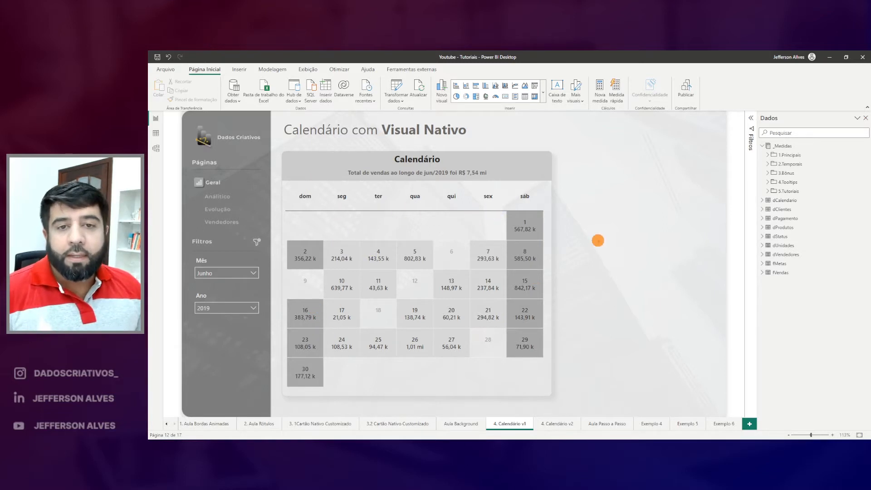
pyautogui.moveTo(327, 240); pyautogui.dragTo(352, 272)
pyautogui.moveTo(363, 241); pyautogui.dragTo(395, 272)
pyautogui.moveTo(401, 241); pyautogui.dragTo(431, 273)
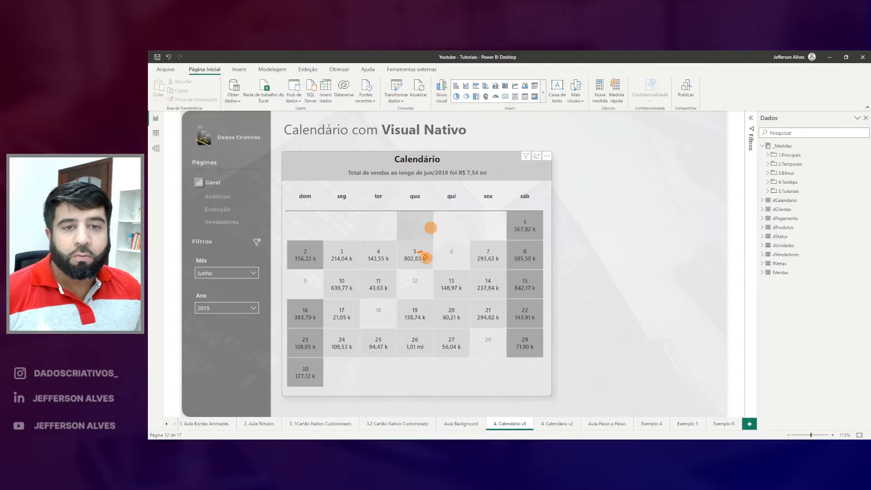
pyautogui.click(494, 252)
pyautogui.moveTo(492, 280); pyautogui.dragTo(497, 283)
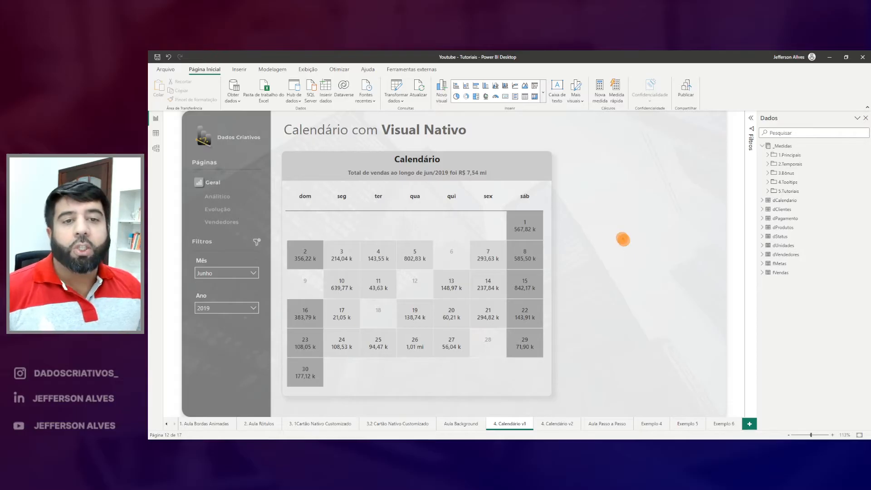
pyautogui.moveTo(446, 262); pyautogui.dragTo(460, 263)
pyautogui.moveTo(414, 291); pyautogui.dragTo(419, 291)
pyautogui.moveTo(482, 348); pyautogui.dragTo(490, 348)
pyautogui.moveTo(379, 319); pyautogui.dragTo(386, 318)
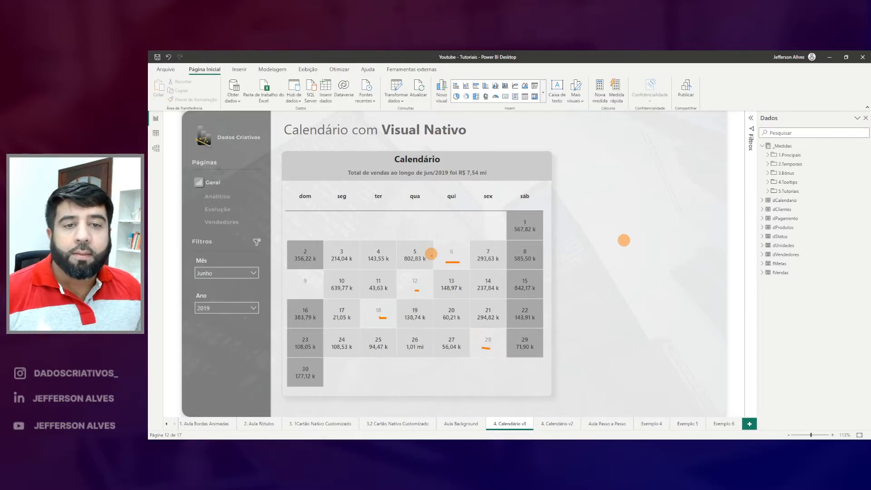
pyautogui.moveTo(449, 247); pyautogui.dragTo(459, 247)
pyautogui.moveTo(413, 273); pyautogui.dragTo(434, 275)
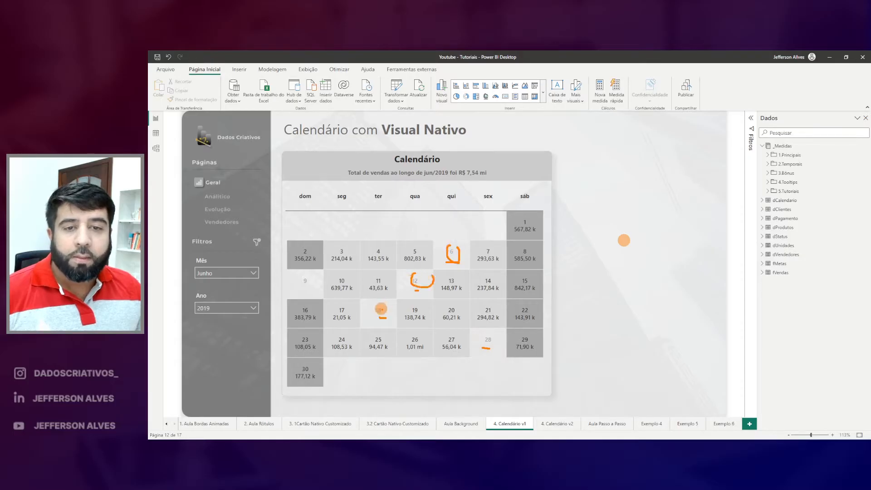
pyautogui.moveTo(306, 275); pyautogui.dragTo(305, 286)
pyautogui.moveTo(330, 256); pyautogui.dragTo(337, 257)
pyautogui.moveTo(376, 256); pyautogui.dragTo(382, 258)
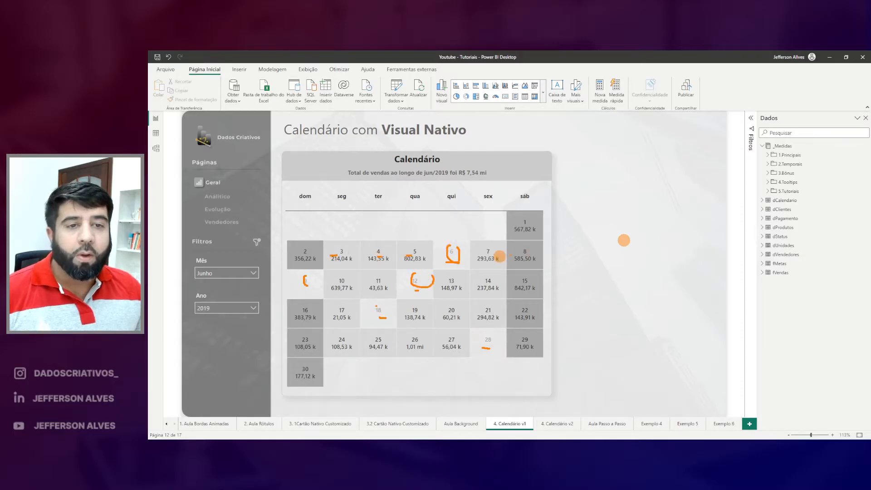
pyautogui.press('Escape')
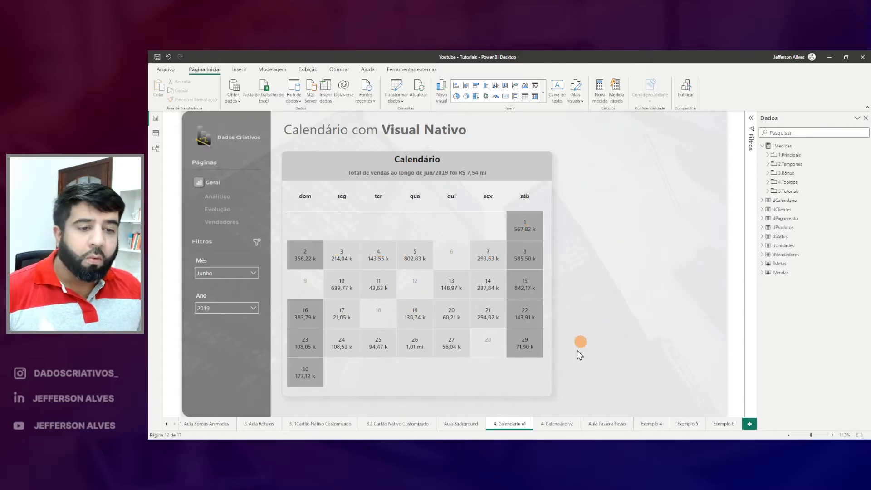
# Open the 4. Calendário v2 page and examine its sales heat map calendar.
pyautogui.click(564, 419)
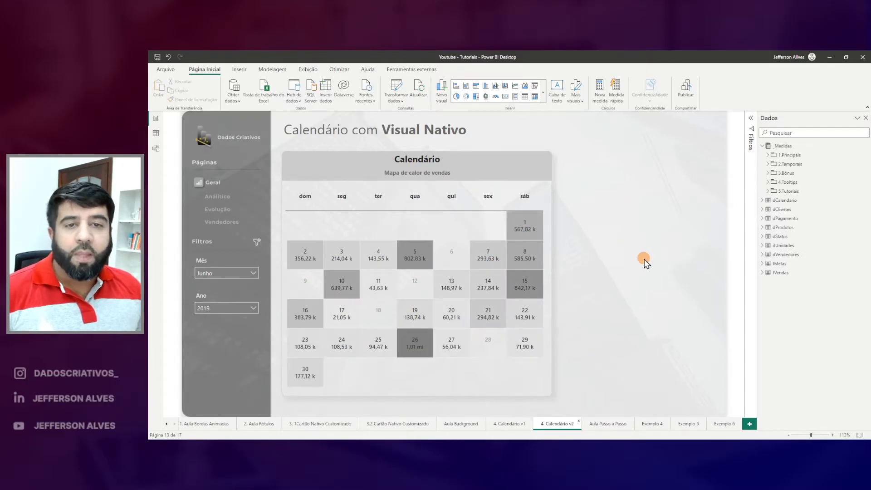
pyautogui.moveTo(282, 181)
pyautogui.mouseDown()
pyautogui.moveTo(360, 272)
pyautogui.moveTo(533, 393)
pyautogui.mouseUp()
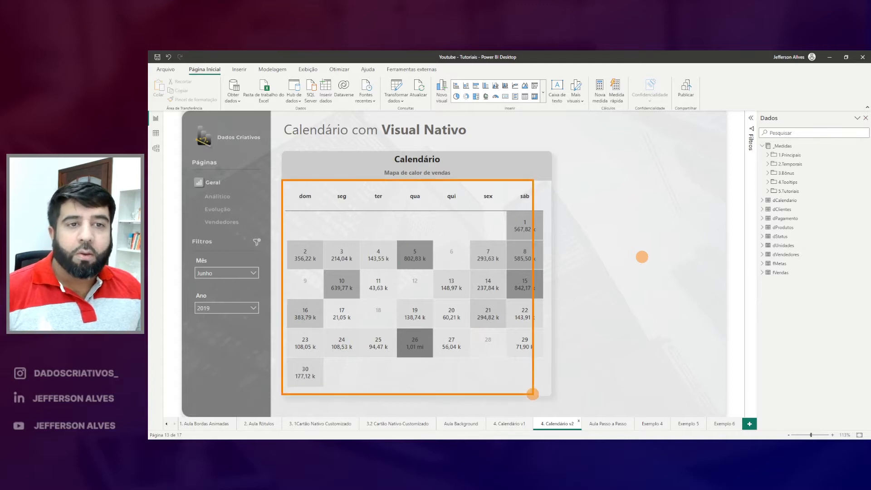
pyautogui.press('Escape')
# Filter the heat map calendar by several months in turn, from Março, Abril and Maio through Julho to Agosto.
pyautogui.click(228, 274)
pyautogui.click(214, 217)
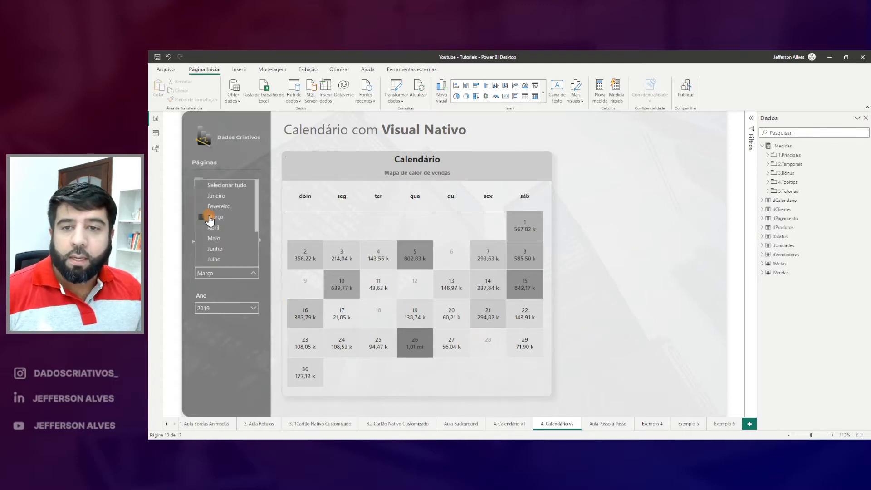
pyautogui.click(213, 228)
pyautogui.click(213, 238)
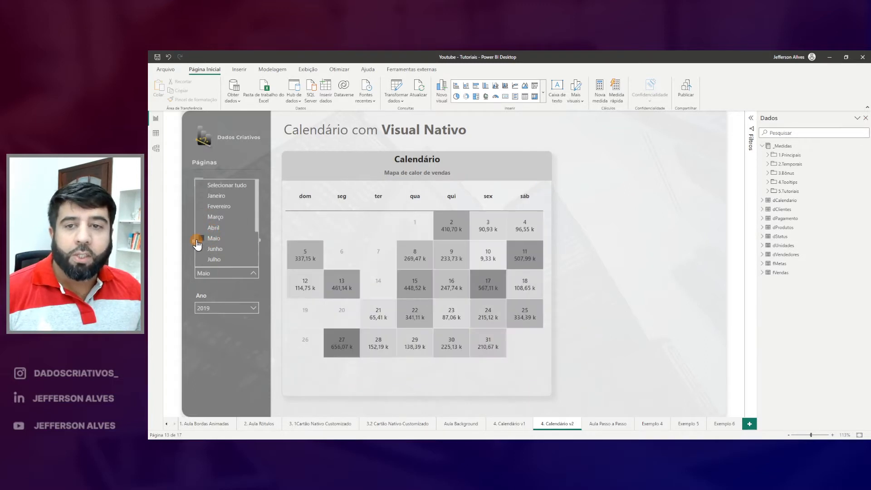
pyautogui.click(212, 219)
pyautogui.scroll(-2, 213, 222)
pyautogui.click(214, 234)
pyautogui.click(215, 245)
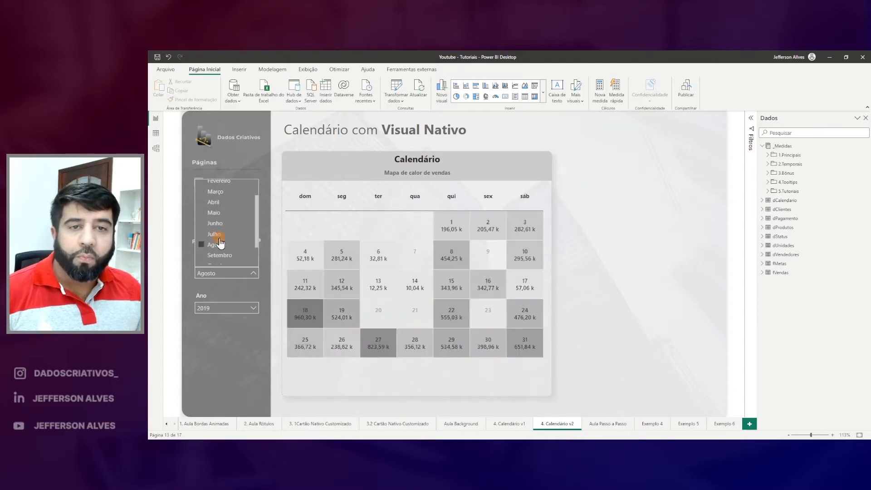
pyautogui.click(608, 139)
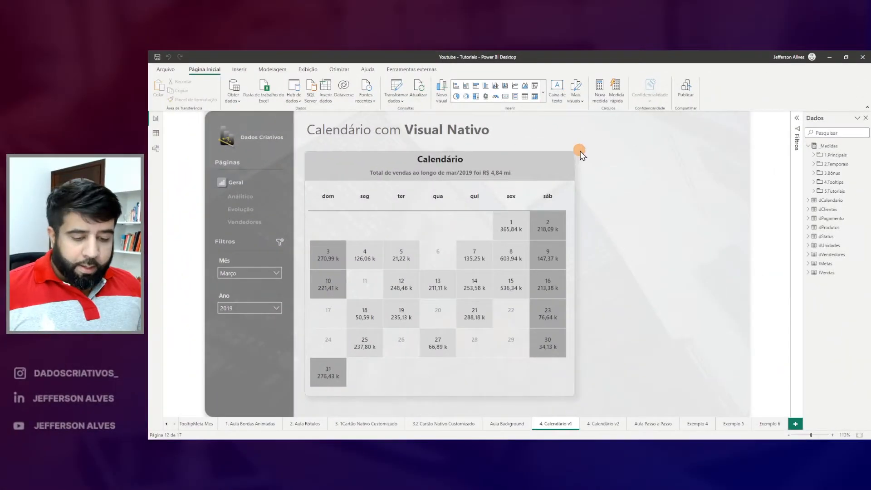
# Examine the calendar's layout and its weekday header from dom to sáb on the 4. Calendário v1 page.
pyautogui.moveTo(296, 148)
pyautogui.mouseDown()
pyautogui.moveTo(499, 371)
pyautogui.moveTo(584, 409)
pyautogui.mouseUp()
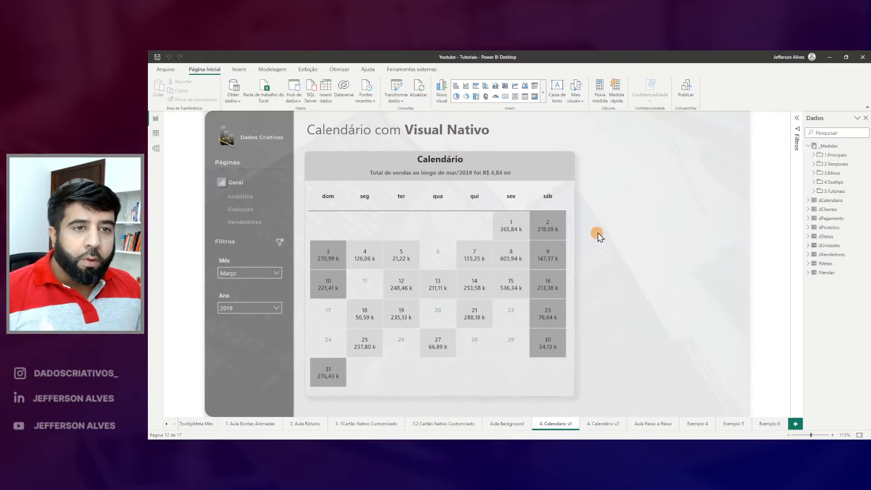
pyautogui.moveTo(308, 186)
pyautogui.mouseDown()
pyautogui.moveTo(480, 217)
pyautogui.moveTo(562, 217)
pyautogui.moveTo(563, 209)
pyautogui.mouseUp()
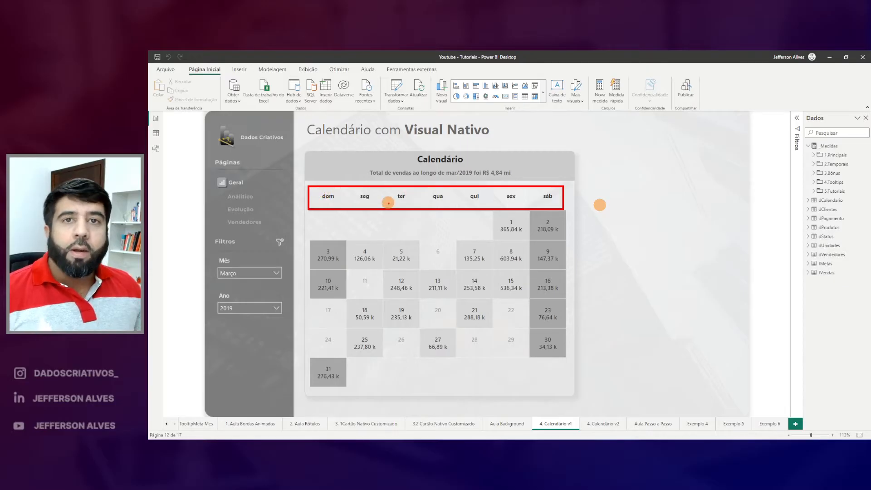
pyautogui.moveTo(325, 185); pyautogui.dragTo(319, 178)
pyautogui.moveTo(541, 172)
pyautogui.mouseDown()
pyautogui.moveTo(548, 187)
pyautogui.moveTo(561, 177)
pyautogui.mouseUp()
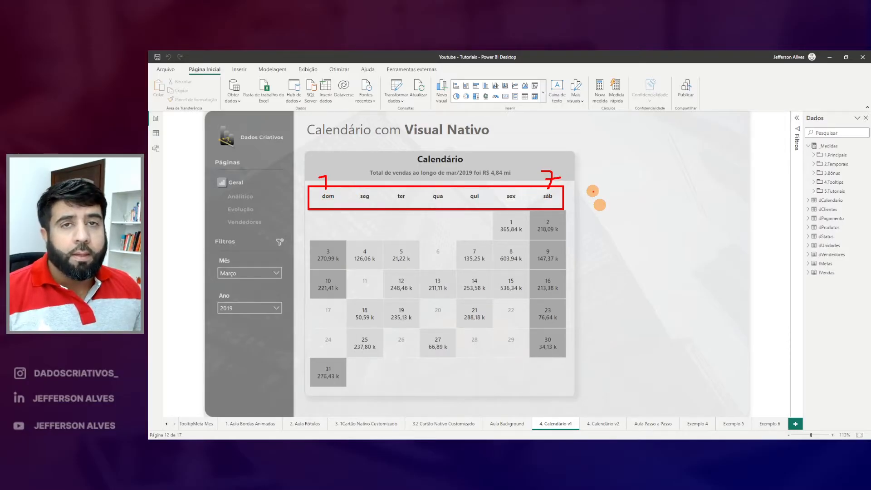
pyautogui.press('Escape')
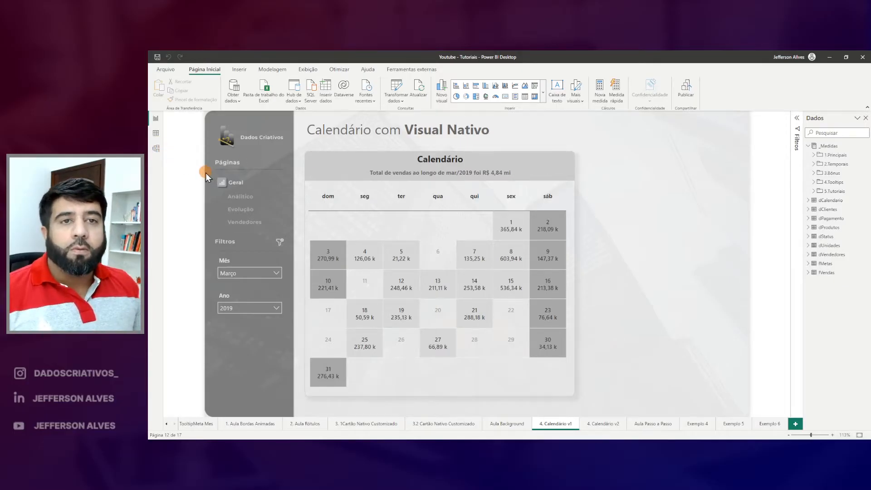
# Show the dCalendario table data and inspect the formula of the Semana Ano column.
pyautogui.click(155, 133)
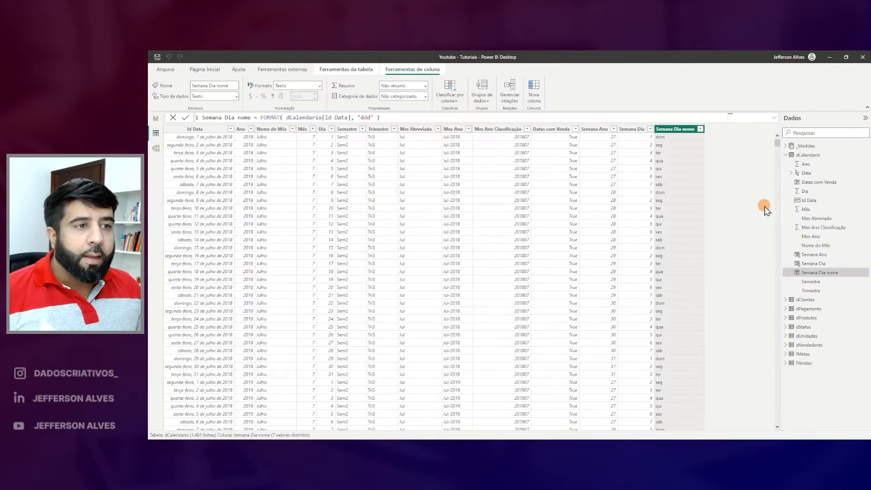
pyautogui.moveTo(780, 148); pyautogui.dragTo(838, 166)
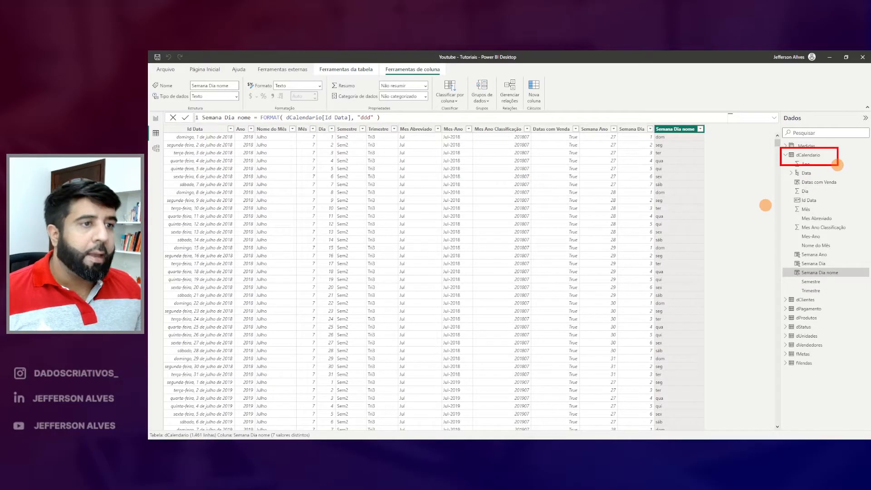
pyautogui.click(591, 129)
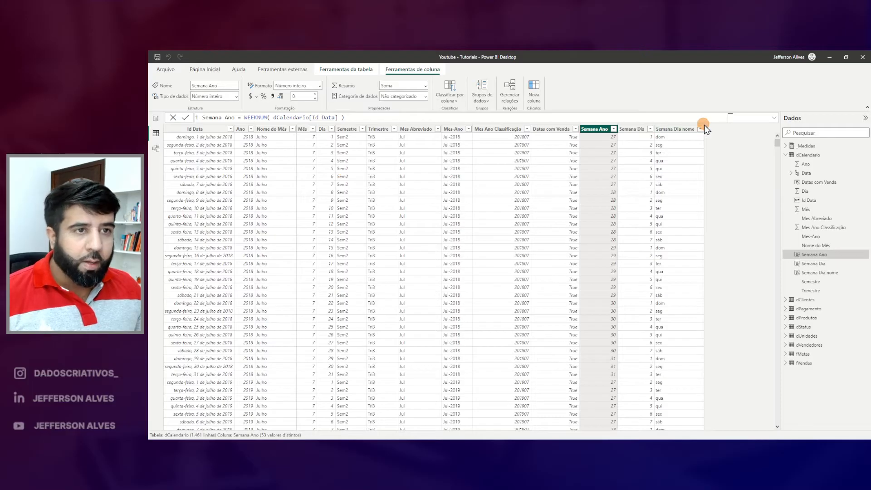
# Inspect the FORMAT formula of the Semana Dia nome column, including its date column and "ddd" argument.
pyautogui.click(679, 131)
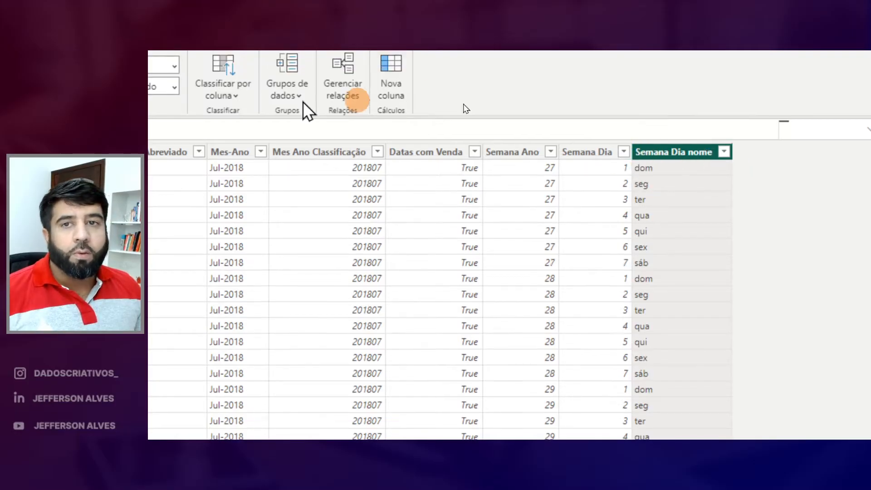
pyautogui.moveTo(283, 130); pyautogui.dragTo(173, 128)
pyautogui.click(324, 129)
pyautogui.hotkey('ctrl', '2')
pyautogui.moveTo(426, 154); pyautogui.dragTo(513, 154)
pyautogui.moveTo(247, 159)
pyautogui.mouseDown()
pyautogui.moveTo(231, 165)
pyautogui.moveTo(249, 171)
pyautogui.mouseUp()
pyautogui.click(364, 155)
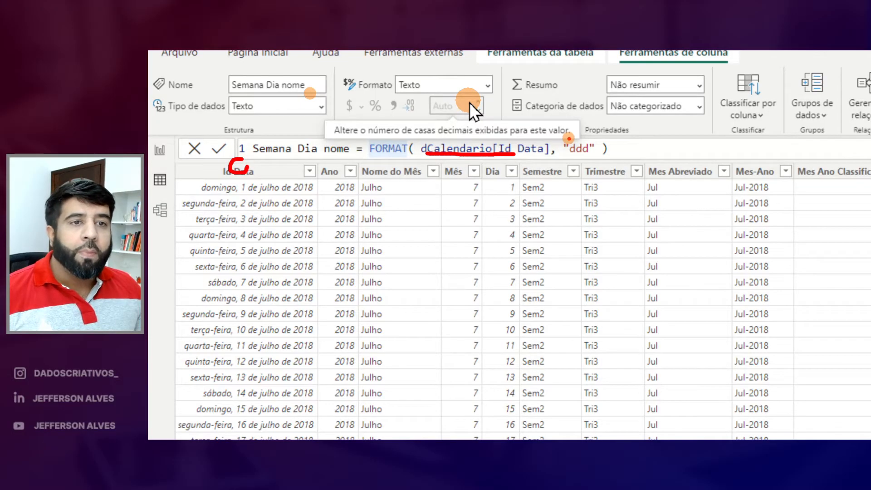
pyautogui.moveTo(567, 156)
pyautogui.mouseDown()
pyautogui.moveTo(634, 145)
pyautogui.moveTo(629, 155)
pyautogui.moveTo(651, 155)
pyautogui.moveTo(649, 148)
pyautogui.mouseUp()
pyautogui.moveTo(652, 139); pyautogui.dragTo(655, 157)
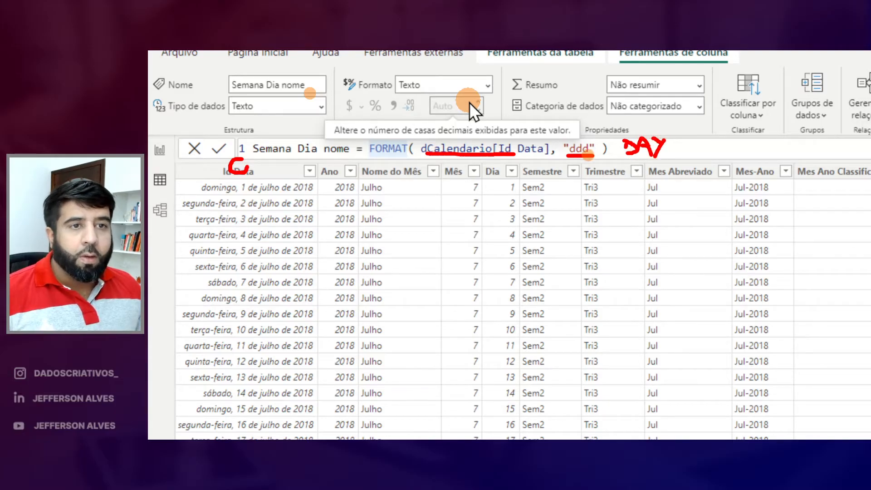
pyautogui.press('Escape')
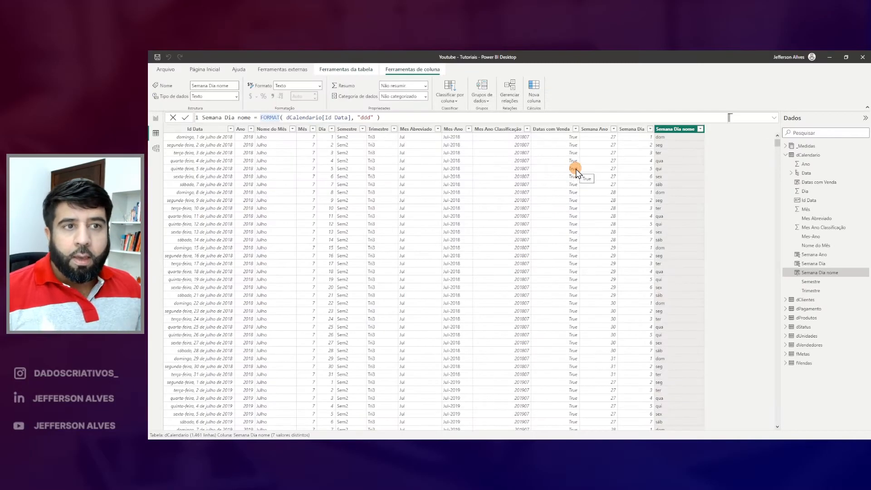
# Inspect the Semana Dia formula and check which column Semana Dia nome is sorted by.
pyautogui.click(632, 130)
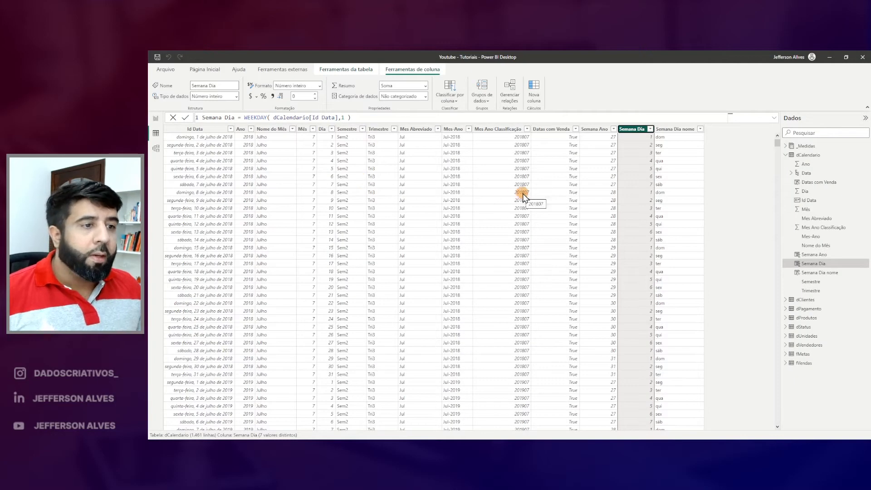
pyautogui.click(811, 272)
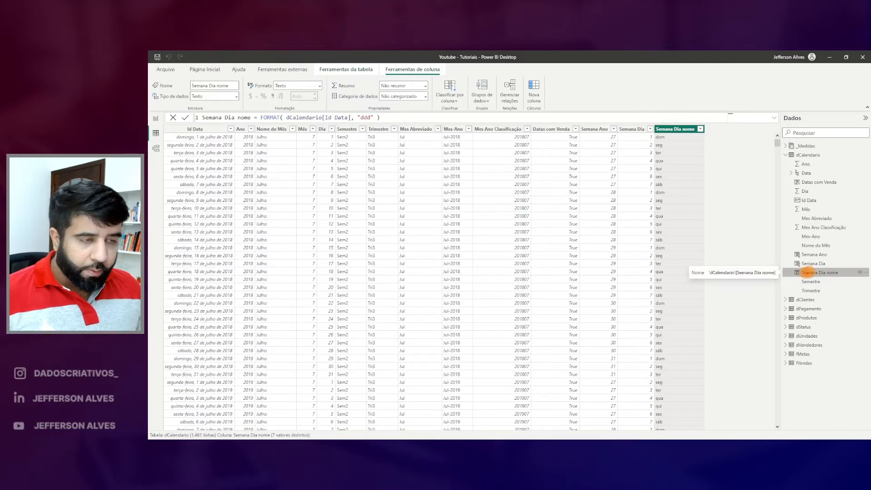
pyautogui.click(457, 105)
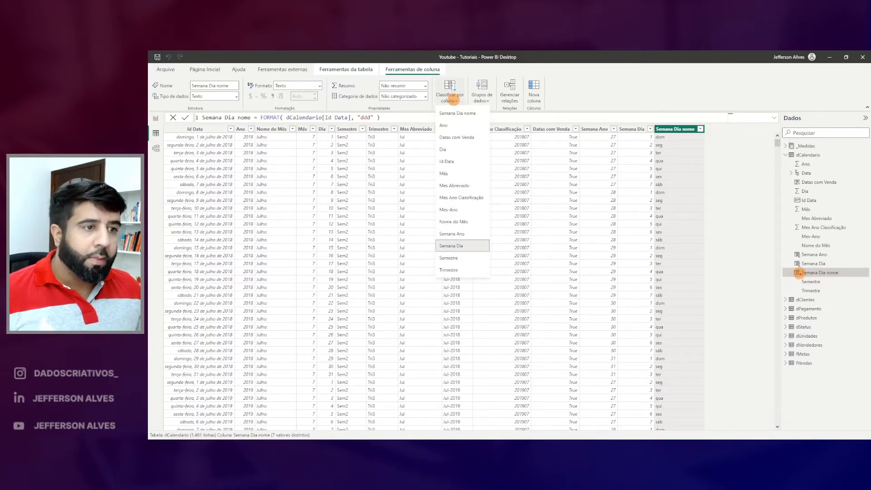
pyautogui.moveTo(670, 103)
pyautogui.mouseDown()
pyautogui.moveTo(674, 121)
pyautogui.moveTo(624, 119)
pyautogui.mouseUp()
pyautogui.moveTo(460, 243); pyautogui.dragTo(457, 247)
pyautogui.press('Escape')
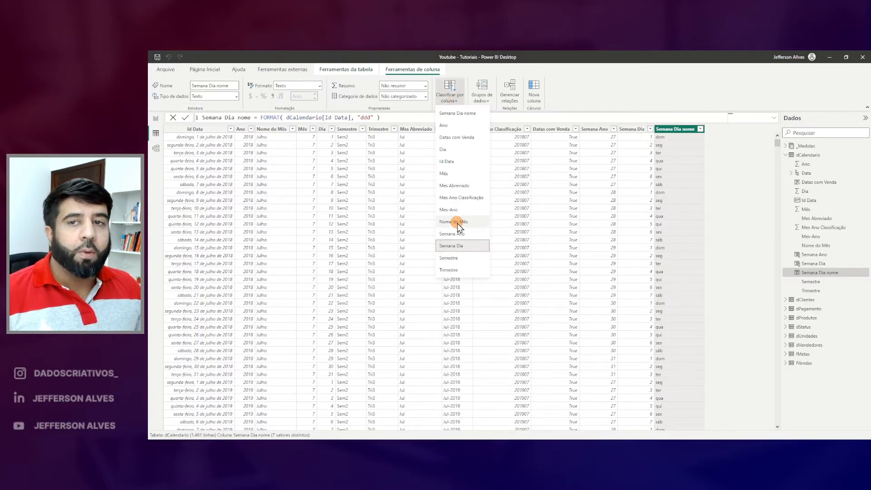
# Return to the report view and check the weekday order in the calendar's header.
pyautogui.click(156, 119)
pyautogui.moveTo(316, 185); pyautogui.dragTo(567, 210)
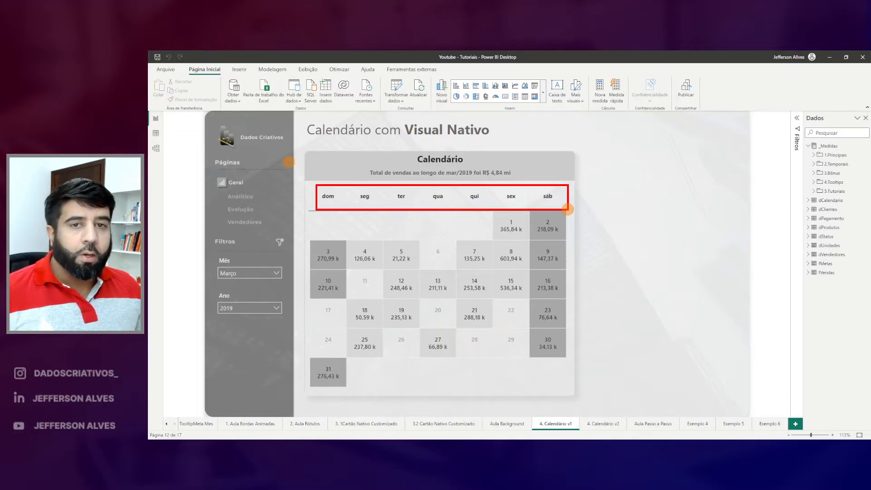
pyautogui.press('Escape')
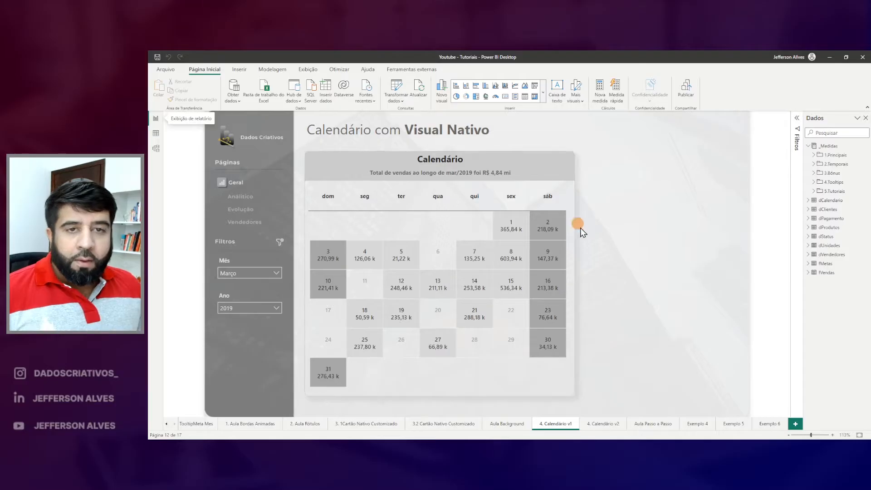
# Open the Aula Passo a Passo page and examine the Faturamento card and the empty canvas area.
pyautogui.click(648, 424)
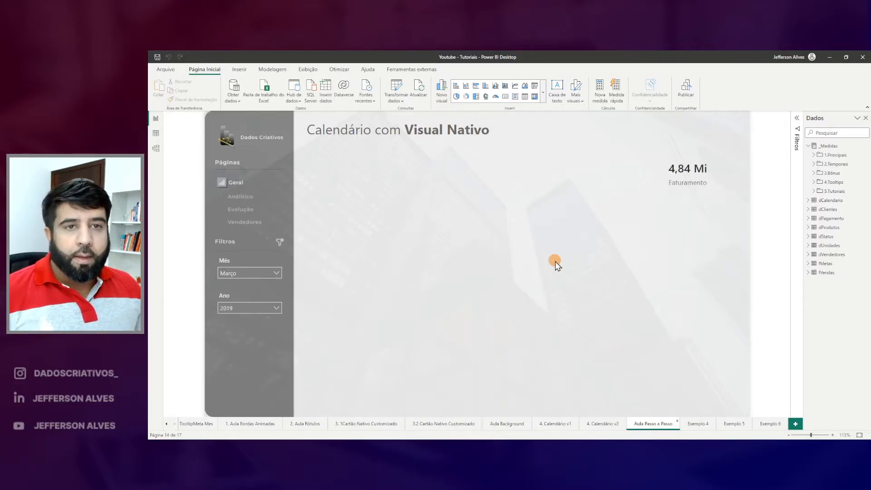
pyautogui.moveTo(649, 150); pyautogui.dragTo(725, 192)
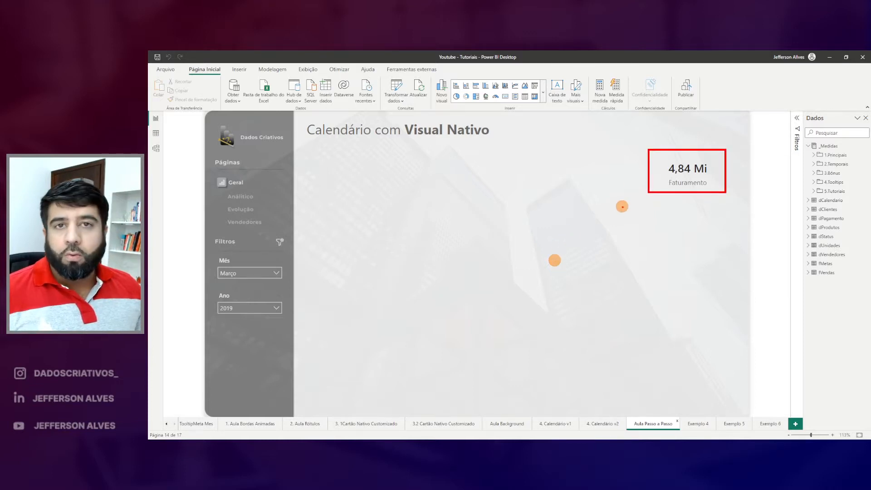
pyautogui.moveTo(670, 166); pyautogui.dragTo(645, 168)
pyautogui.moveTo(363, 206); pyautogui.dragTo(392, 205)
pyautogui.moveTo(447, 209); pyautogui.dragTo(461, 209)
pyautogui.moveTo(516, 209); pyautogui.dragTo(539, 210)
pyautogui.moveTo(379, 277); pyautogui.dragTo(396, 277)
pyautogui.press('Escape')
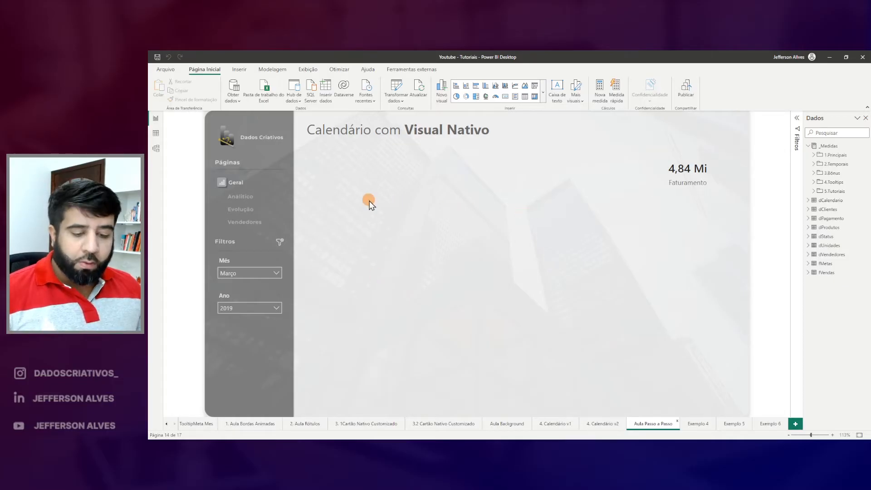
# Add a matrix visual to the page, enlarge it across the empty canvas area and extend it up toward the page title.
pyautogui.rightClick(419, 203)
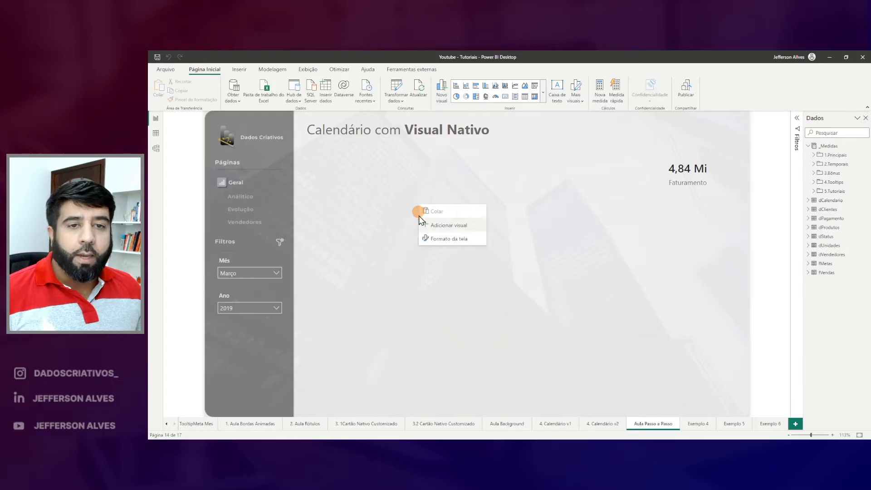
pyautogui.click(445, 225)
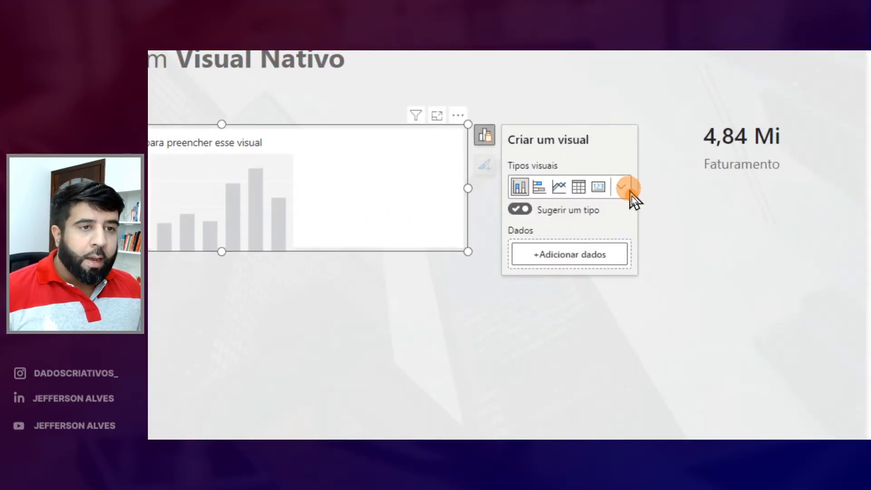
pyautogui.click(628, 193)
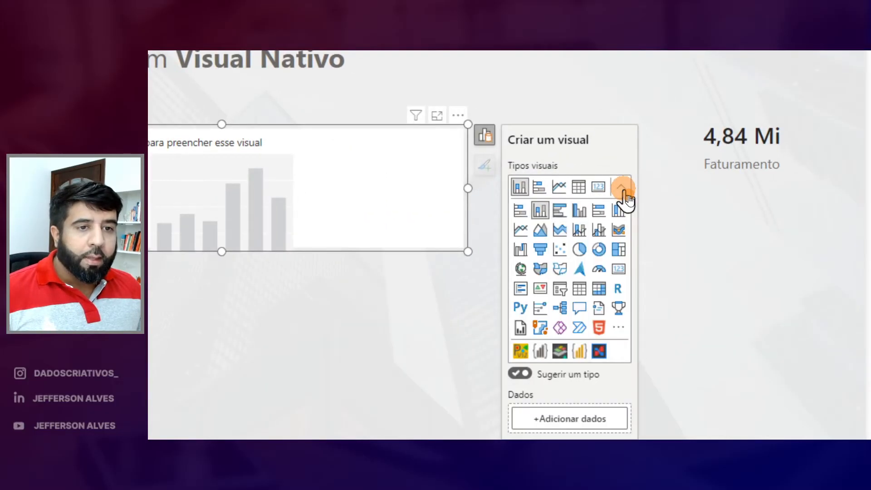
pyautogui.click(586, 297)
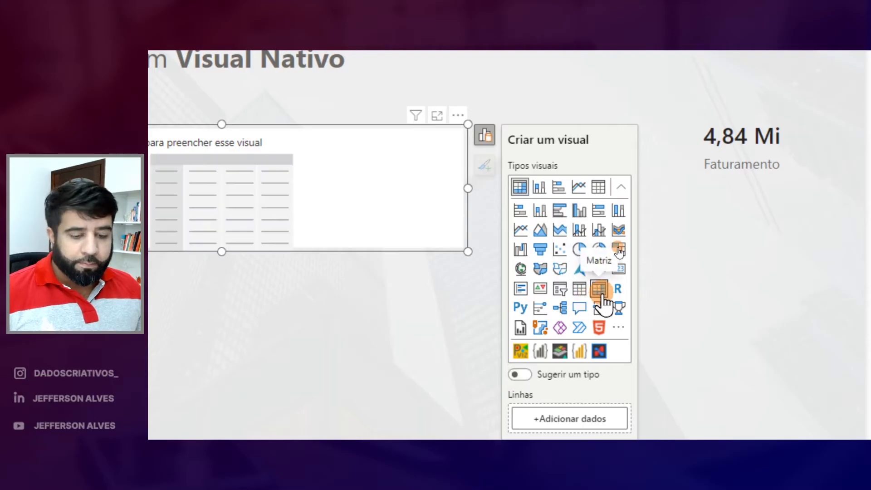
pyautogui.moveTo(552, 226); pyautogui.dragTo(602, 412)
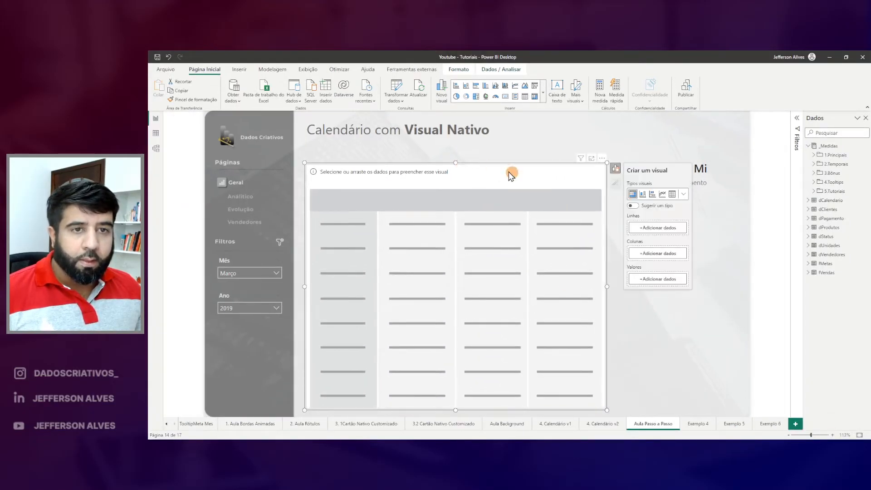
pyautogui.moveTo(453, 165); pyautogui.dragTo(456, 154)
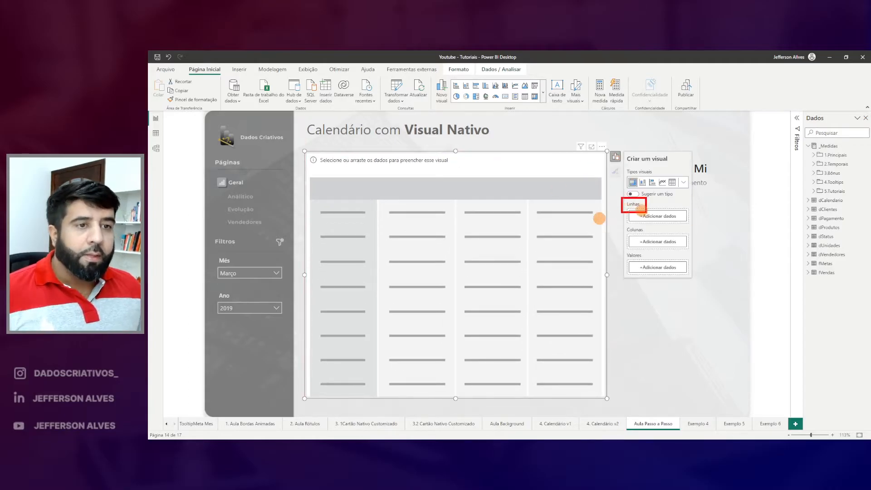
# Add the Semana Ano column of dCalendario to the matrix's rows.
pyautogui.click(676, 217)
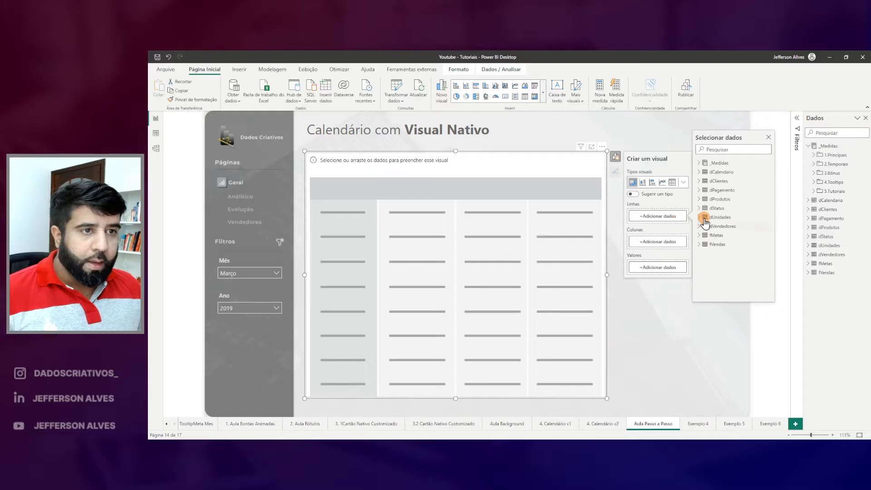
pyautogui.click(700, 171)
pyautogui.scroll(-2, 726, 229)
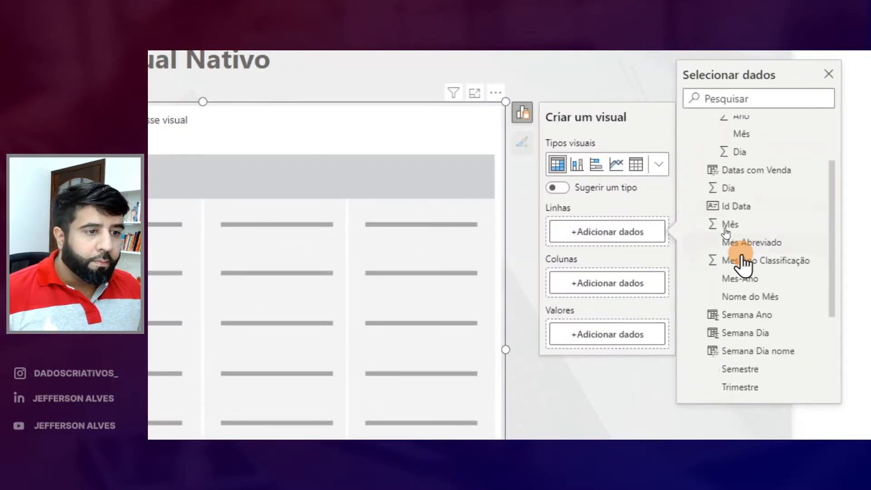
pyautogui.scroll(-1, 745, 263)
pyautogui.click(761, 271)
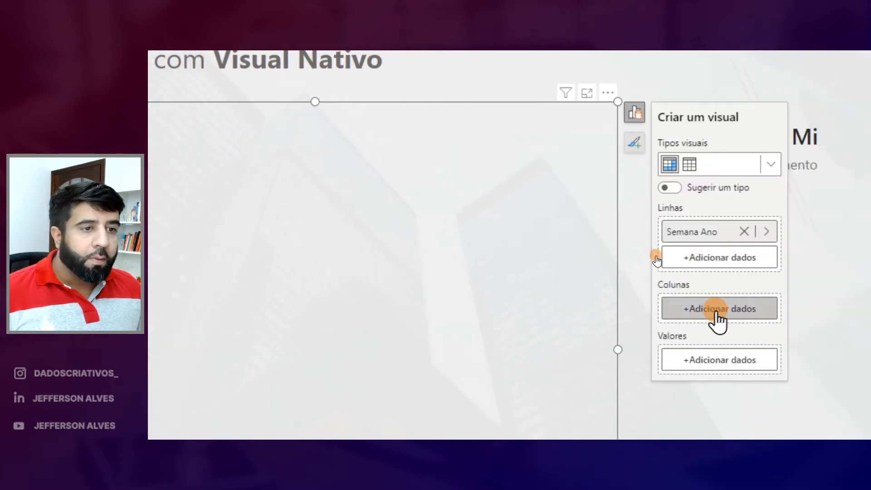
# Add the Semana Dia nome column of dCalendario to the matrix's columns.
pyautogui.click(719, 317)
pyautogui.click(685, 218)
pyautogui.scroll(-5, 753, 287)
pyautogui.click(764, 313)
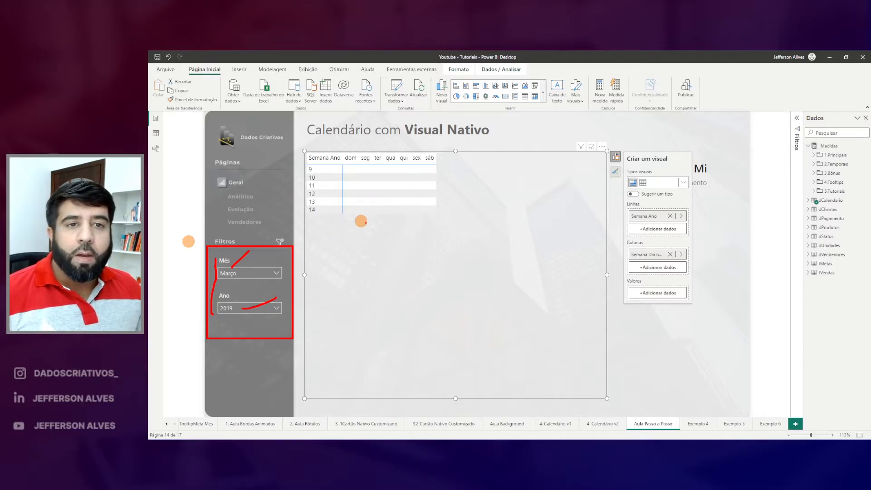
# Examine the matrix's blank weekday cells, its empty values field and the month filter on the page.
pyautogui.moveTo(512, 134); pyautogui.dragTo(489, 168)
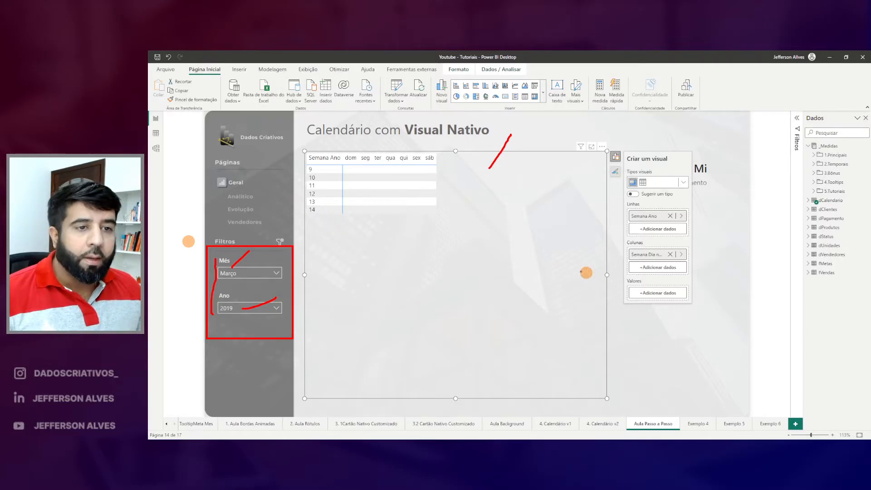
pyautogui.moveTo(644, 274)
pyautogui.mouseDown()
pyautogui.moveTo(635, 315)
pyautogui.moveTo(620, 284)
pyautogui.mouseUp()
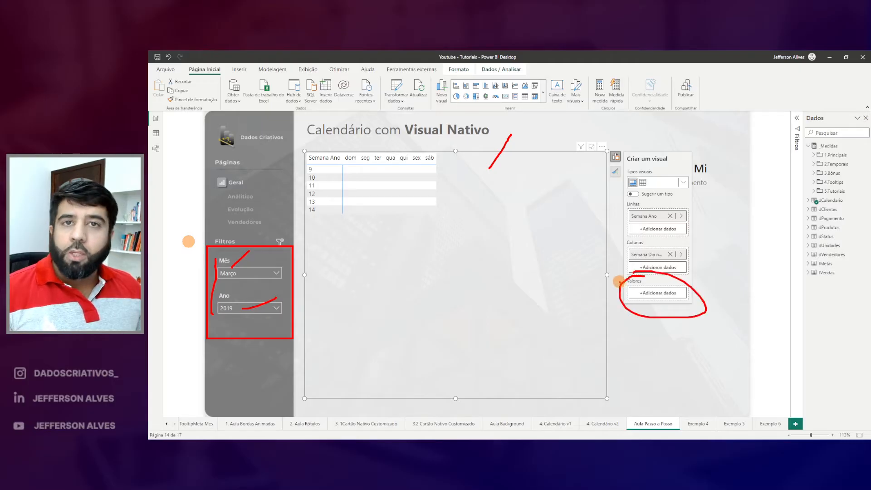
pyautogui.press('Escape')
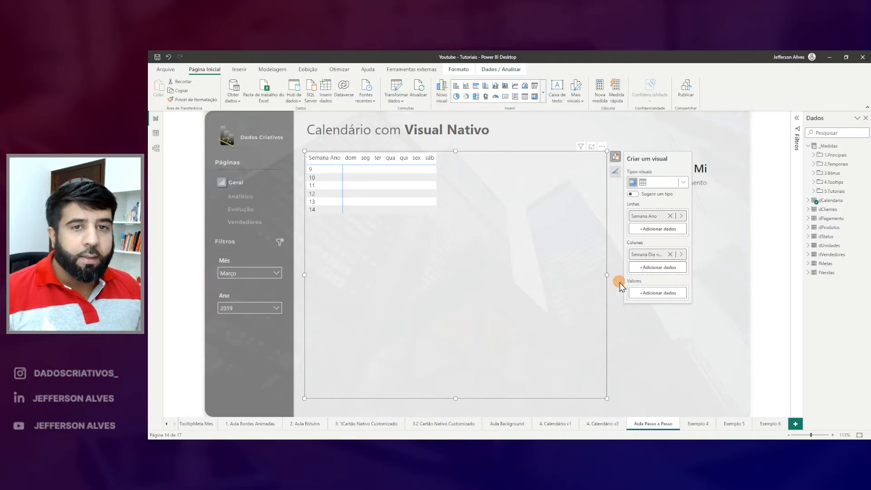
pyautogui.moveTo(350, 170); pyautogui.dragTo(355, 170)
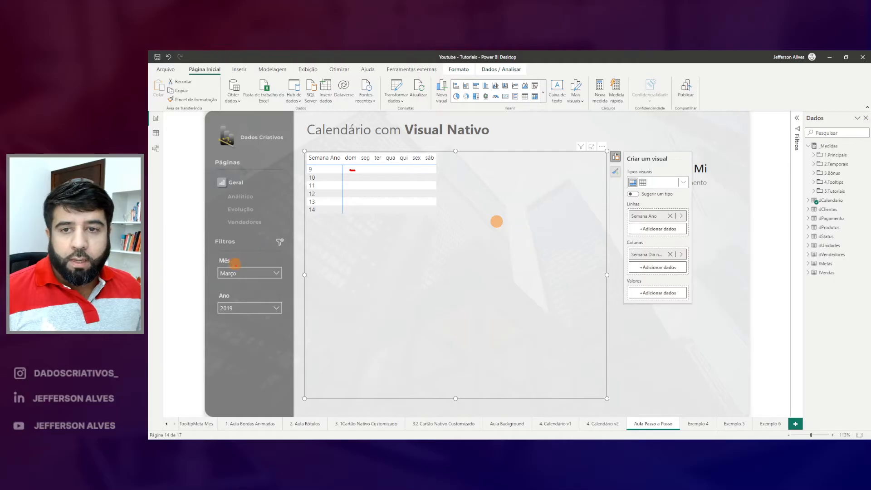
pyautogui.moveTo(224, 285); pyautogui.dragTo(233, 253)
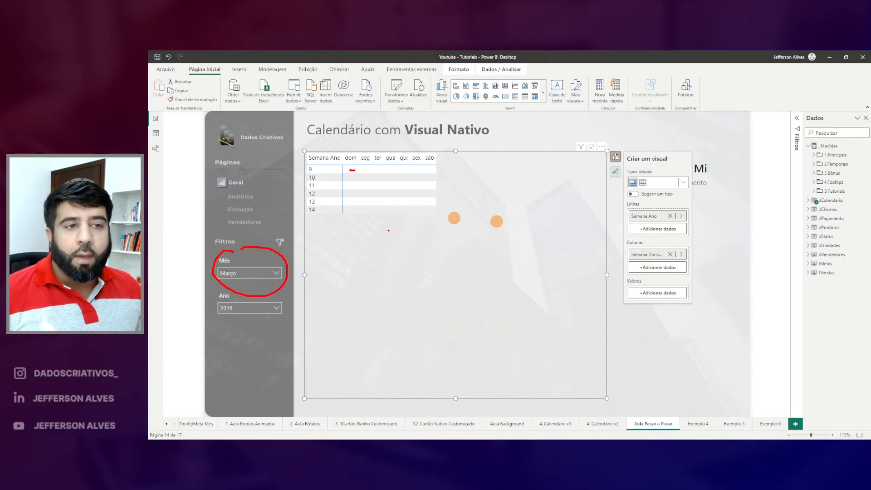
pyautogui.press('Escape')
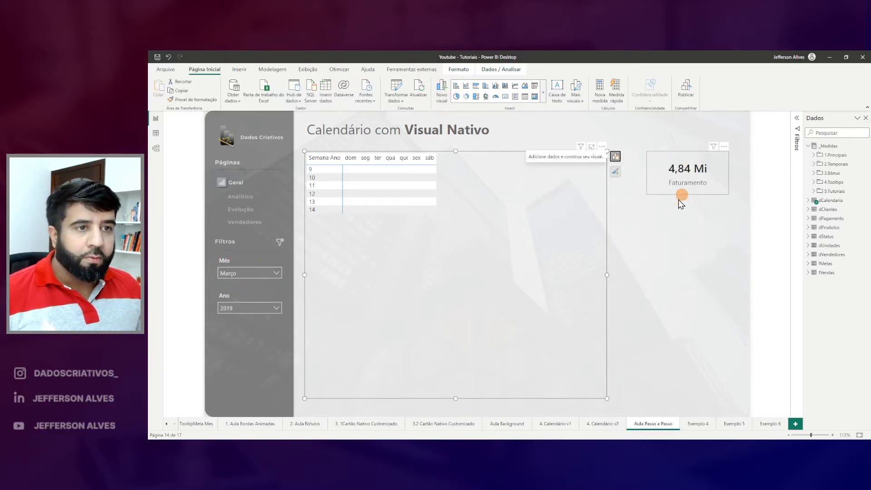
# Compare the Dia, Semana Dia and Semana Dia nome columns in the dCalendario table data, and return to the report view.
pyautogui.click(155, 133)
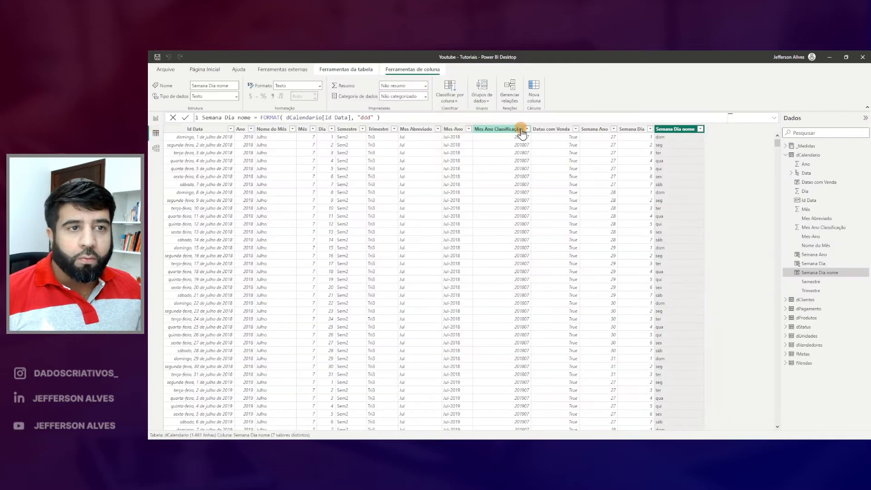
pyautogui.moveTo(615, 115); pyautogui.dragTo(667, 228)
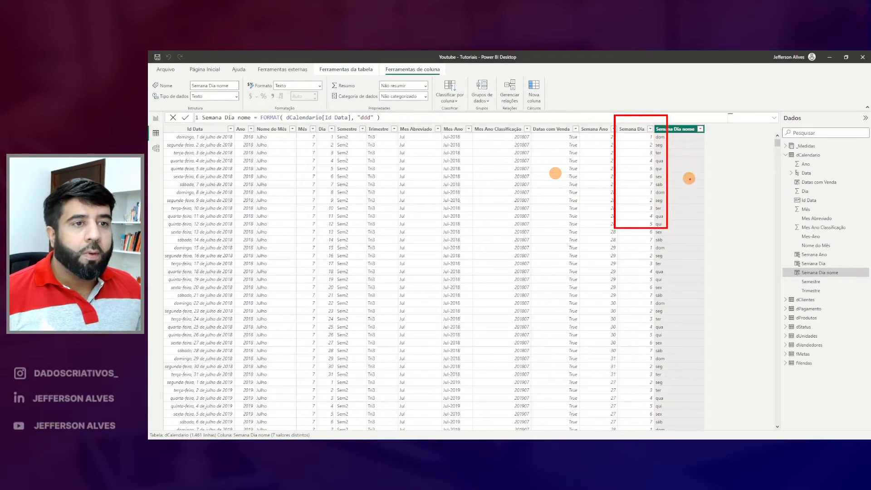
pyautogui.moveTo(672, 169); pyautogui.dragTo(677, 169)
pyautogui.click(673, 185)
pyautogui.moveTo(310, 115)
pyautogui.mouseDown()
pyautogui.moveTo(318, 184)
pyautogui.moveTo(310, 113)
pyautogui.mouseUp()
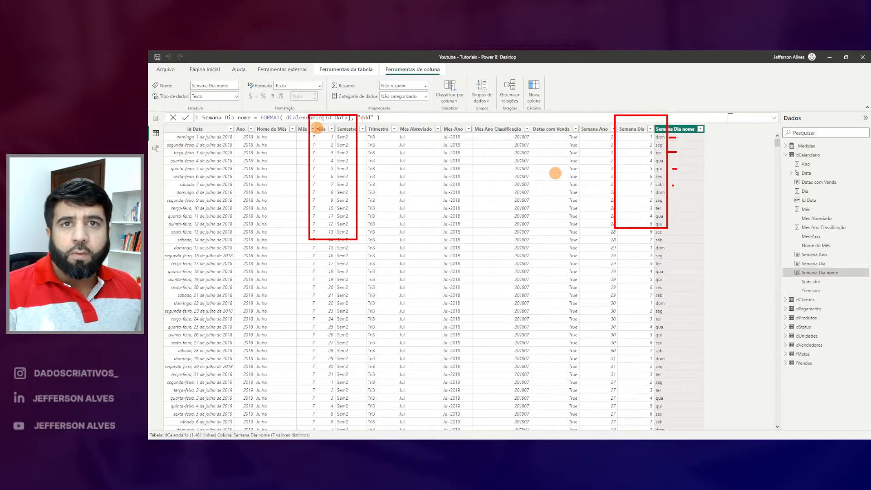
pyautogui.moveTo(325, 113); pyautogui.dragTo(290, 95)
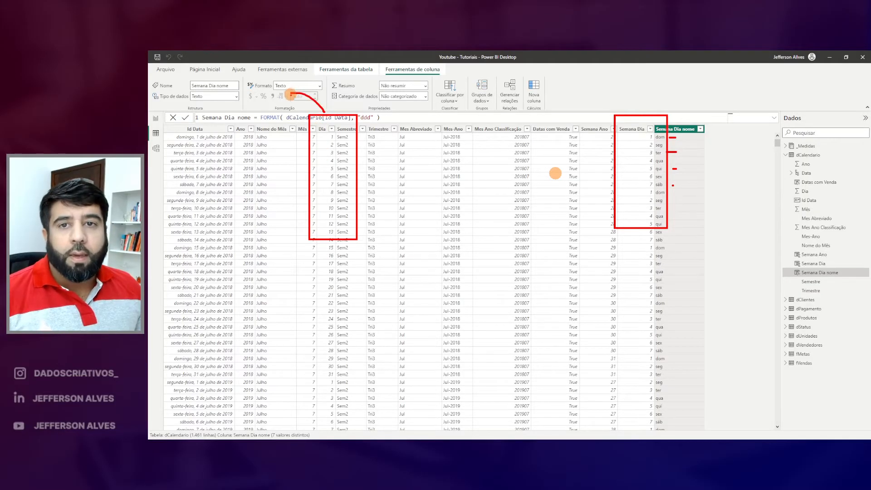
pyautogui.moveTo(285, 132); pyautogui.dragTo(270, 150)
pyautogui.moveTo(689, 134); pyautogui.dragTo(697, 163)
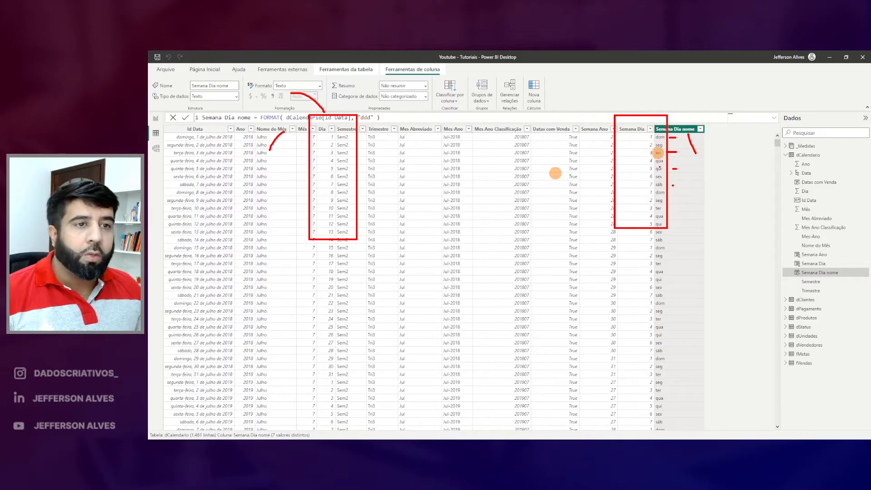
pyautogui.press('Escape')
pyautogui.click(156, 119)
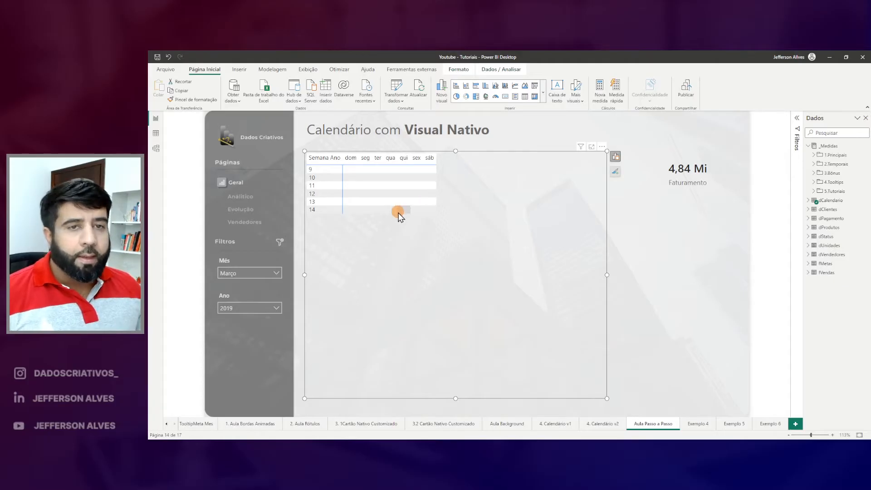
# Create a new measure named Calendario Vendas in the _Medidas table.
pyautogui.rightClick(825, 149)
pyautogui.click(792, 155)
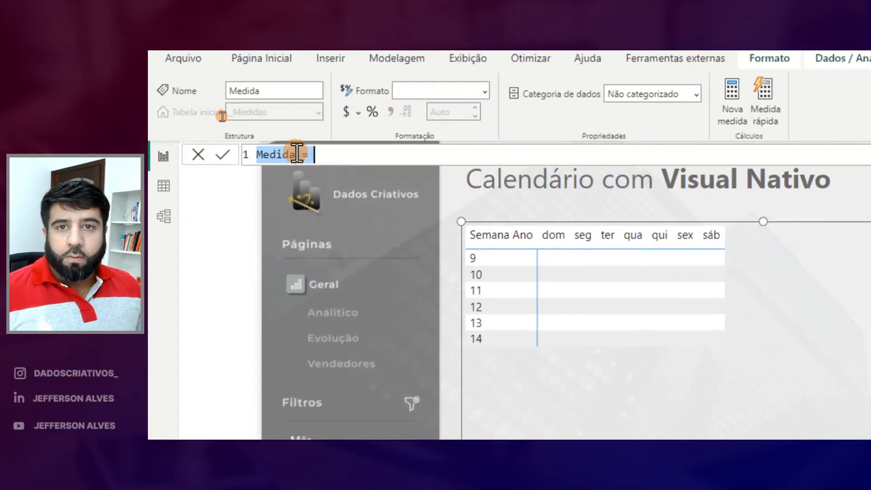
pyautogui.write('Calendario Vendas =')
pyautogui.hotkey('shift', 'Return')
pyautogui.hotkey('shift', 'Return')
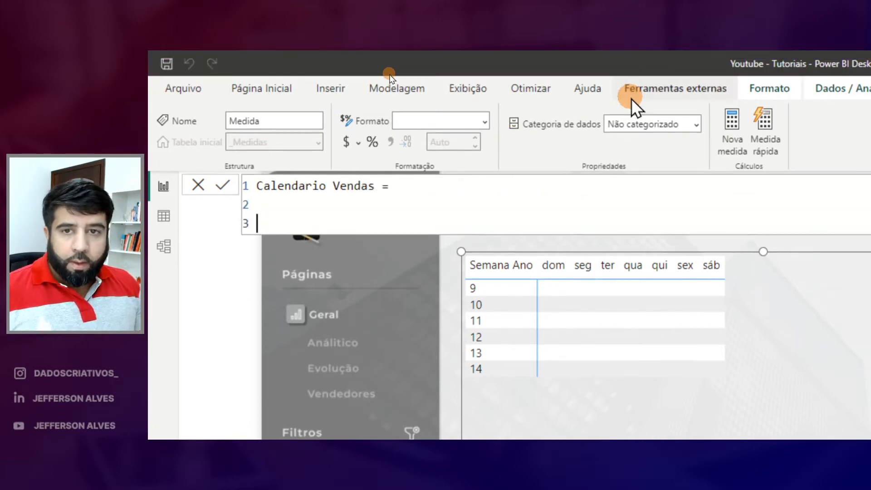
# Declare a variable vDia in the measure that takes the SELECTEDVALUE of dCalendario[Dia].
pyautogui.write('VAR')
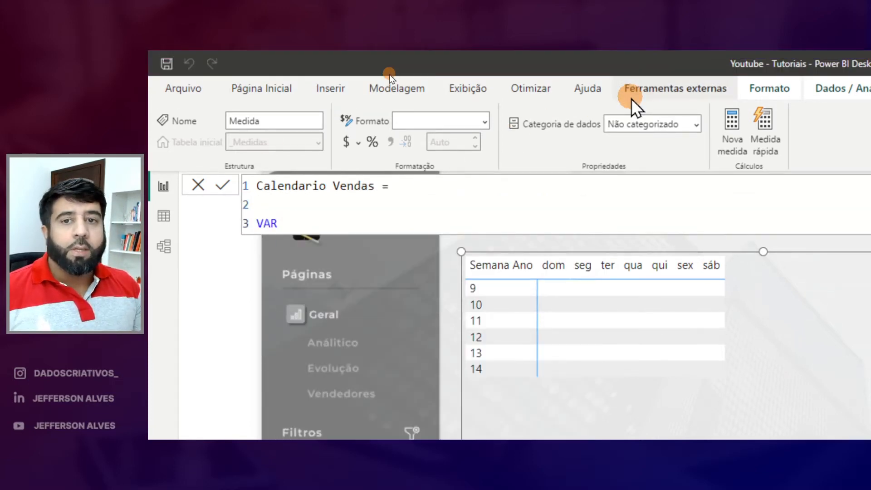
pyautogui.write(' vDia =')
pyautogui.hotkey('shift', 'Return')
pyautogui.press('Tab')
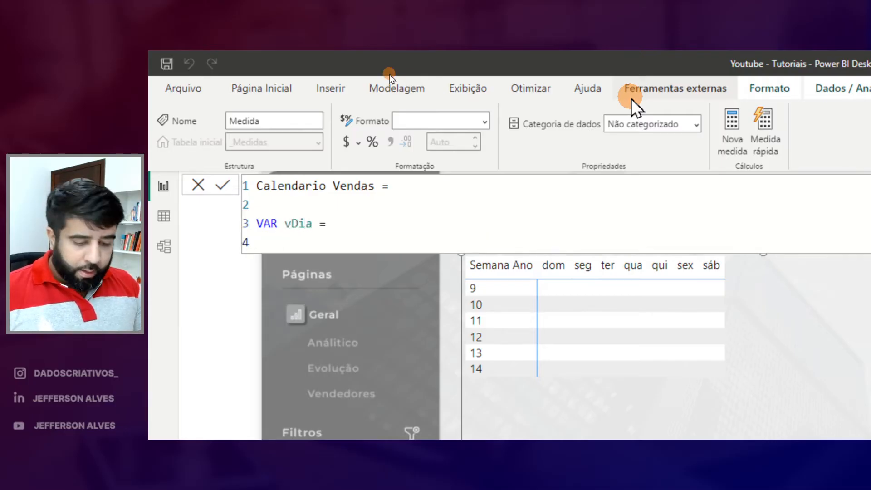
pyautogui.write('SELE')
pyautogui.press('Down')
pyautogui.press('Down')
pyautogui.press('Down')
pyautogui.press('Down')
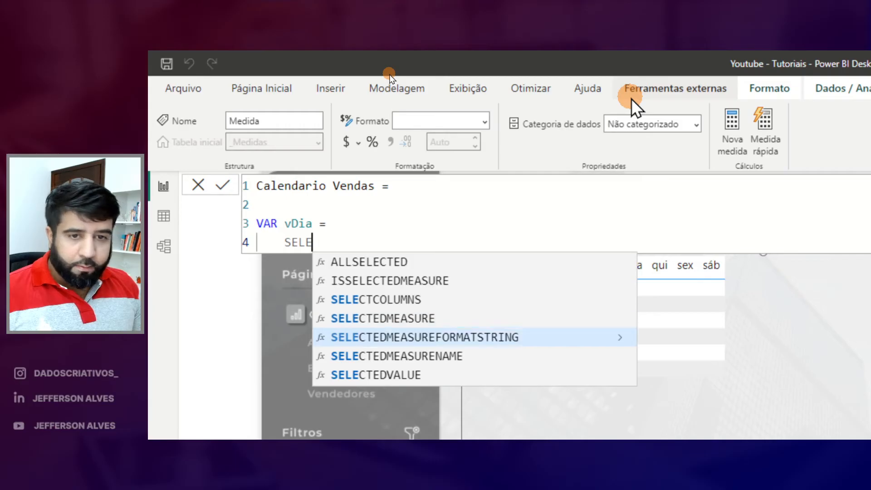
pyautogui.press('Tab')
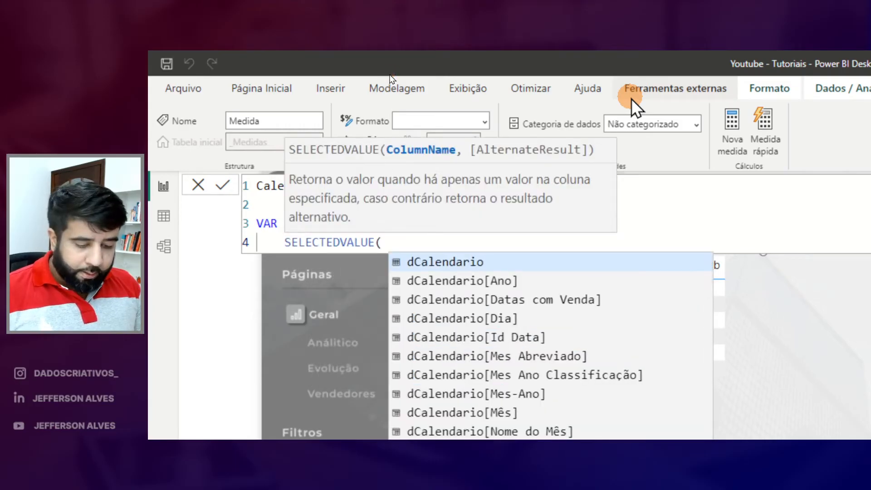
pyautogui.write('dCalendario[Di')
pyautogui.press('Tab')
pyautogui.write(')')
pyautogui.hotkey('shift', 'Return')
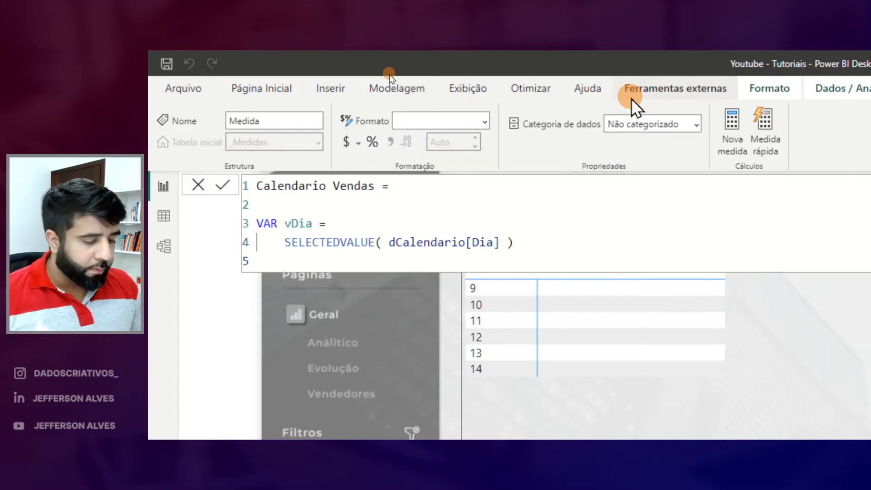
# Make the Calendario Vendas measure return vDia and commit the formula.
pyautogui.hotkey('shift', 'Return')
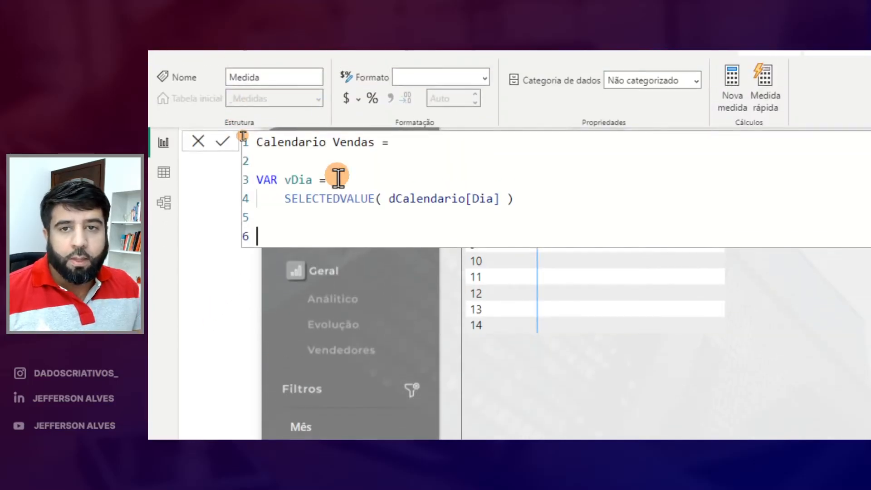
pyautogui.write('RETURN')
pyautogui.hotkey('shift', 'Return')
pyautogui.write('vDia')
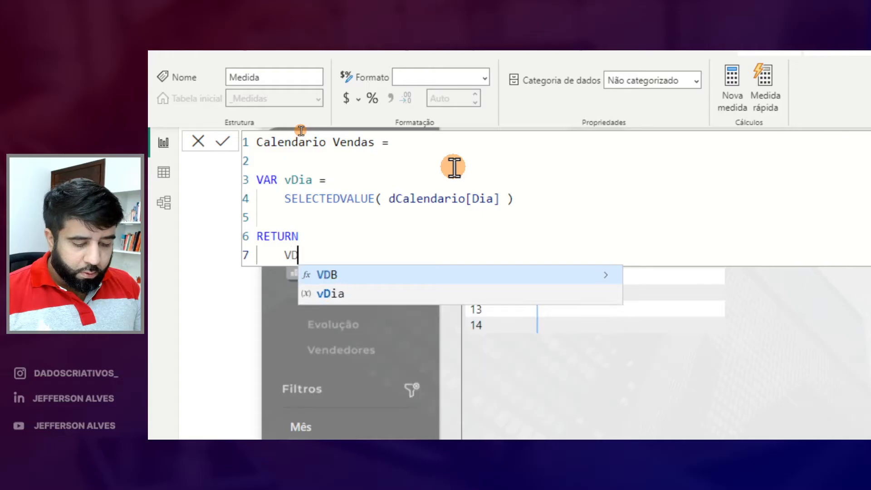
pyautogui.press('Return')
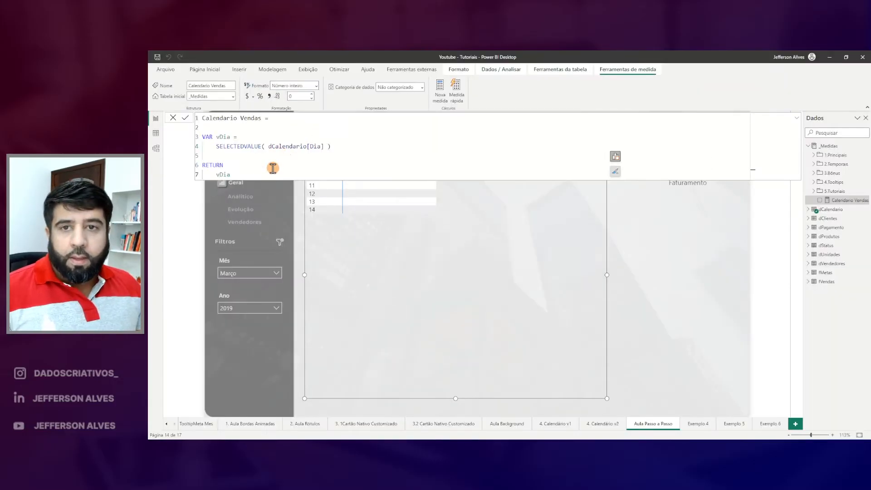
pyautogui.press('Escape')
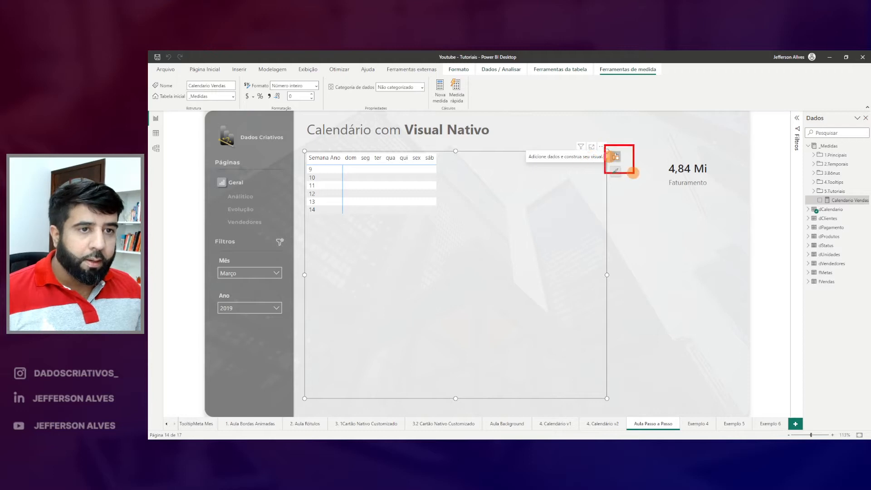
# Add the Calendario Vendas measure to the matrix's values and check the day numbers, the total row and the total column.
pyautogui.click(615, 157)
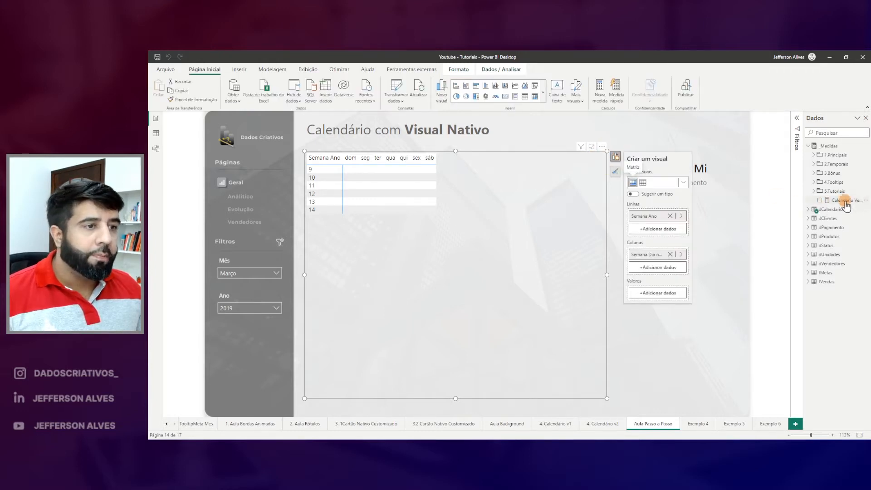
pyautogui.moveTo(850, 207); pyautogui.dragTo(675, 300)
pyautogui.moveTo(307, 212)
pyautogui.mouseDown()
pyautogui.moveTo(376, 239)
pyautogui.moveTo(436, 230)
pyautogui.mouseUp()
pyautogui.moveTo(435, 149); pyautogui.dragTo(479, 237)
pyautogui.press('Escape')
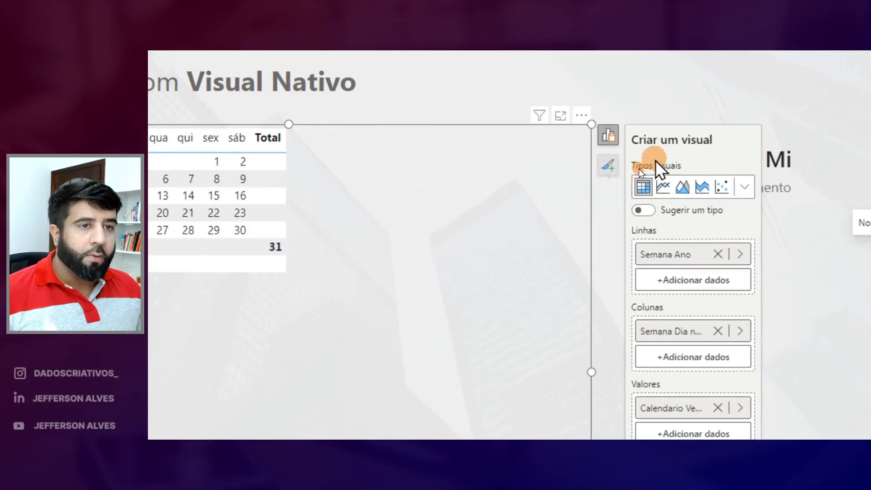
# Turn off the matrix's column subtotals and row subtotals.
pyautogui.click(615, 172)
pyautogui.click(636, 211)
pyautogui.click(636, 228)
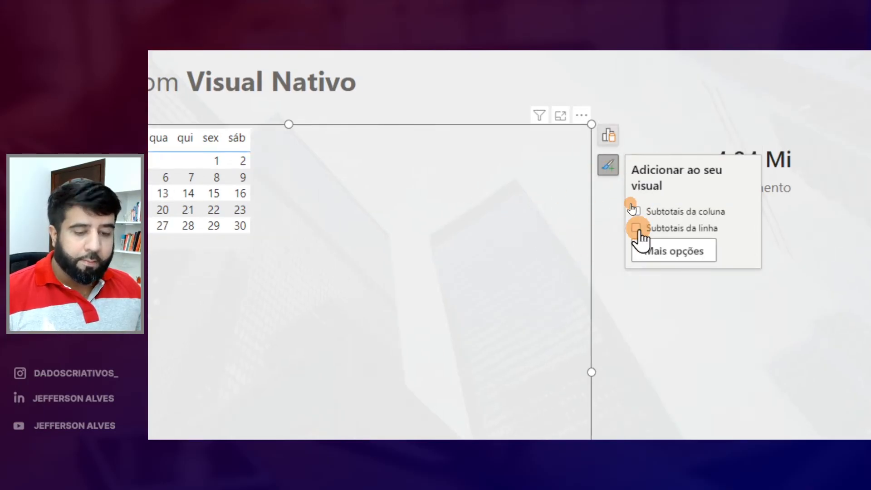
pyautogui.hotkey('ctrl', '2')
pyautogui.moveTo(306, 152); pyautogui.dragTo(446, 224)
pyautogui.press('Escape')
# Check the calendar layout by switching the Mês filter through Abril, Junho and Fevereiro, ending on Março.
pyautogui.click(277, 272)
pyautogui.click(237, 228)
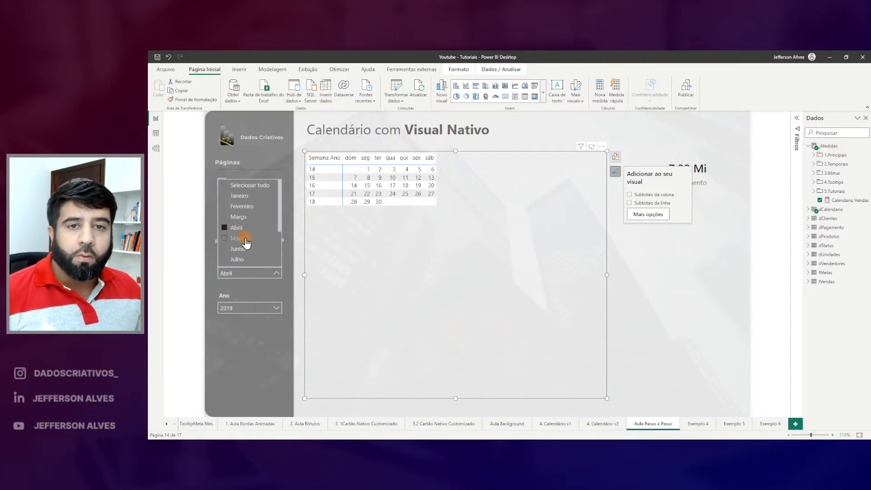
pyautogui.click(240, 249)
pyautogui.click(240, 218)
pyautogui.click(240, 208)
pyautogui.click(239, 218)
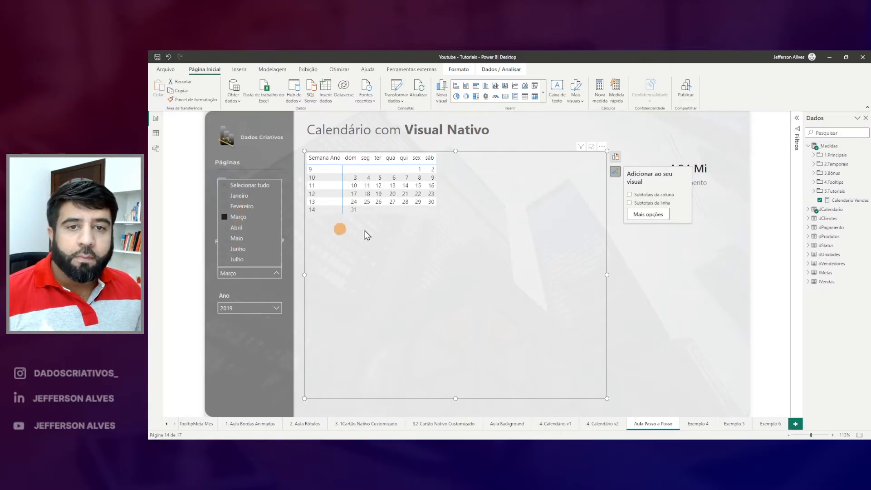
pyautogui.click(503, 159)
pyautogui.click(649, 135)
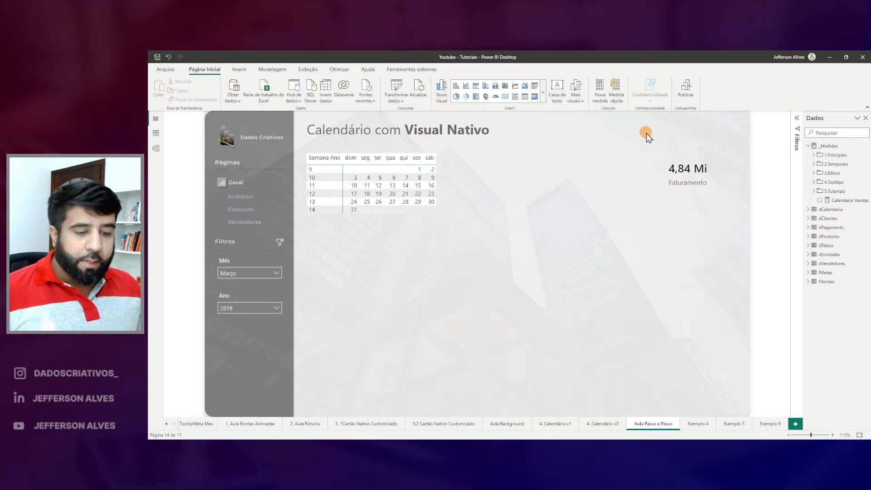
pyautogui.hotkey('ctrl', '2')
pyautogui.moveTo(649, 158); pyautogui.dragTo(711, 202)
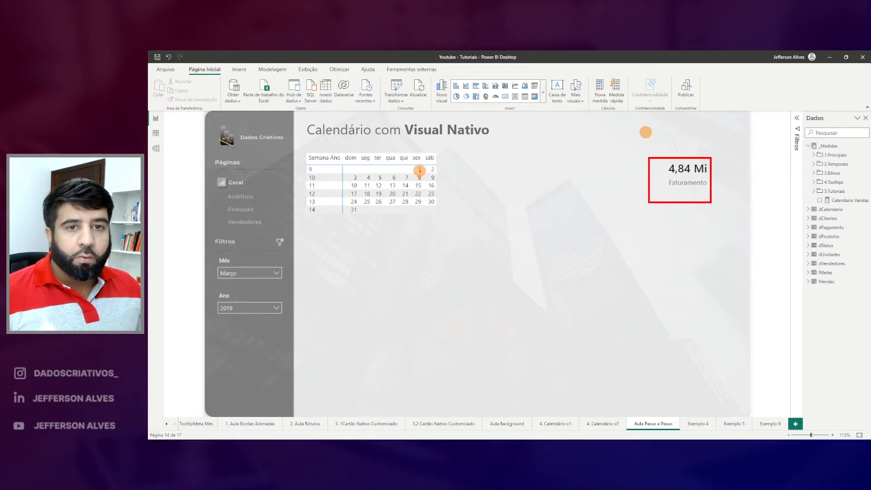
pyautogui.press('Escape')
# Add a variable vTotal_vendas to the Calendario Vendas measure holding the placeholder text " 35,35 mi".
pyautogui.click(842, 200)
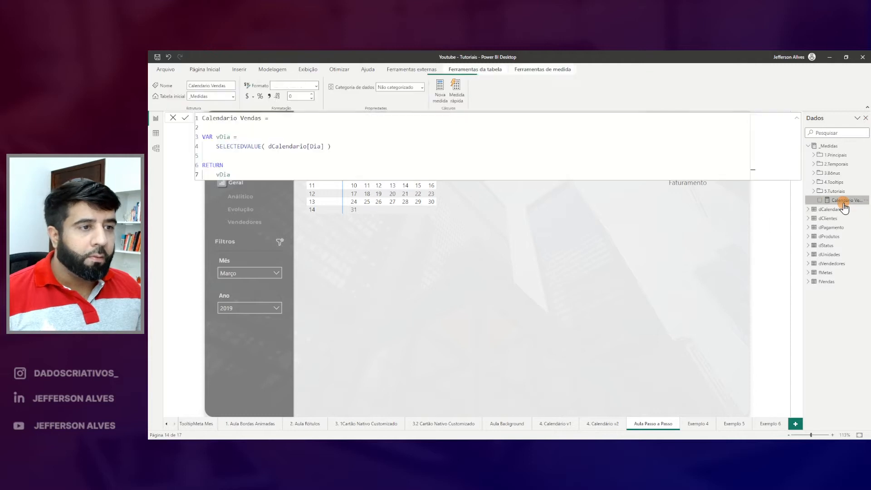
pyautogui.click(383, 147)
pyautogui.press('Return')
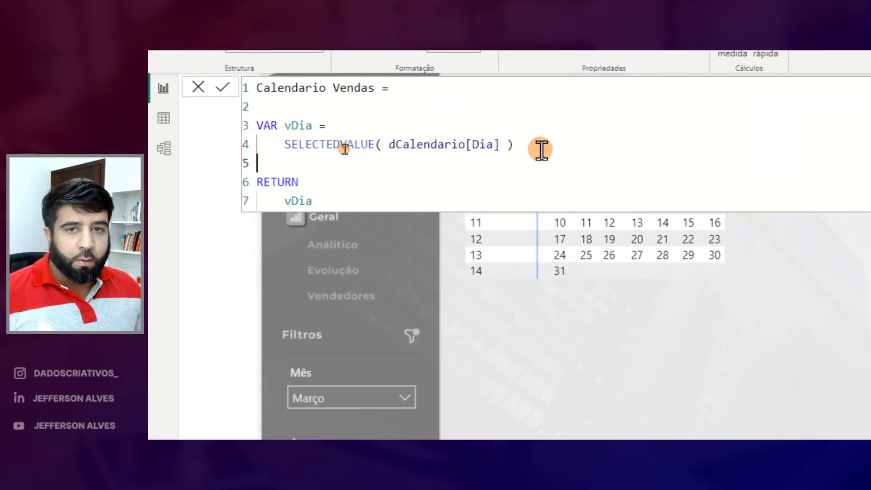
pyautogui.press('Return')
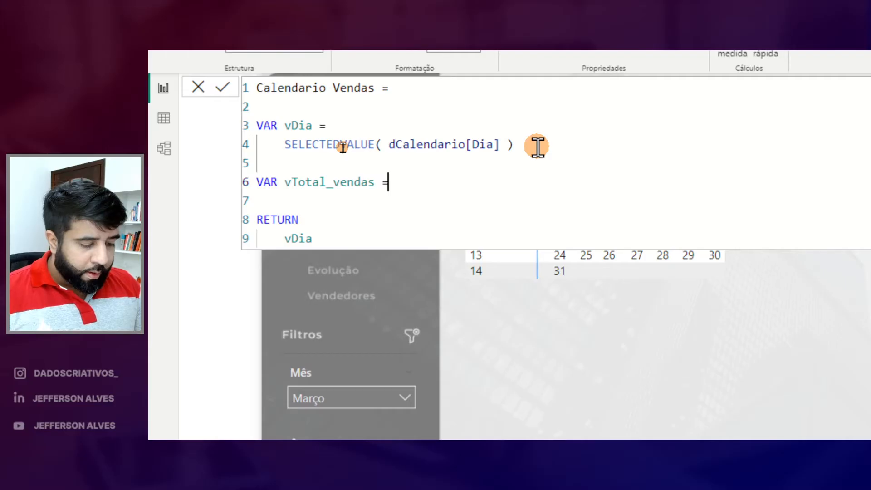
pyautogui.press('Return')
pyautogui.write('" 35,35 mi')
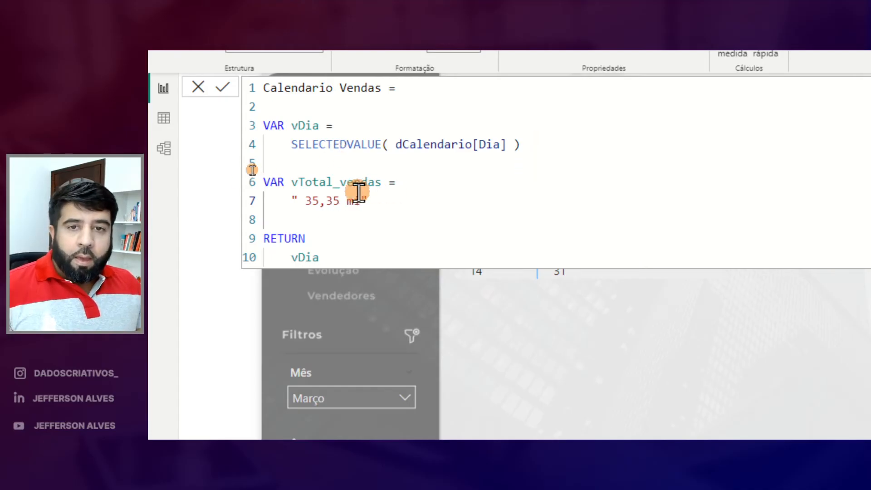
pyautogui.moveTo(366, 198); pyautogui.dragTo(287, 196)
pyautogui.click(397, 212)
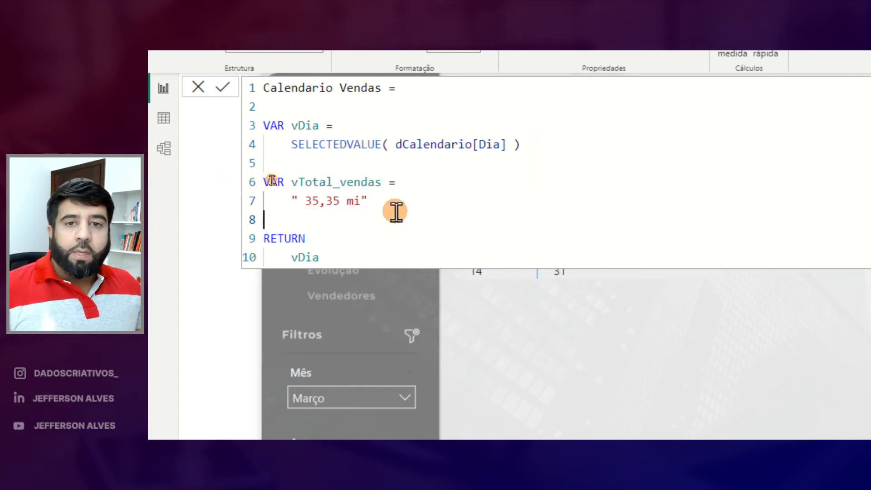
# Make Calendario Vendas return vDia & vTotal_vendas, commit the formula and select the matrix.
pyautogui.doubleClick(339, 182)
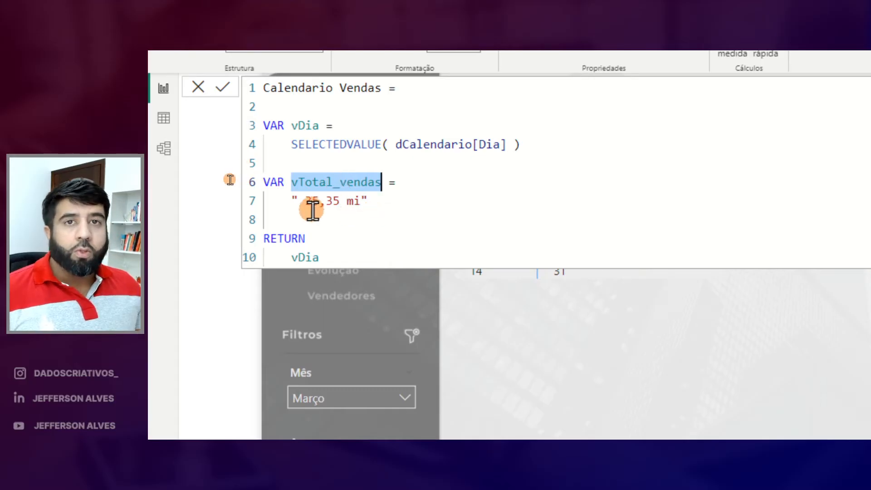
pyautogui.click(338, 249)
pyautogui.write('& vTotal_vendas')
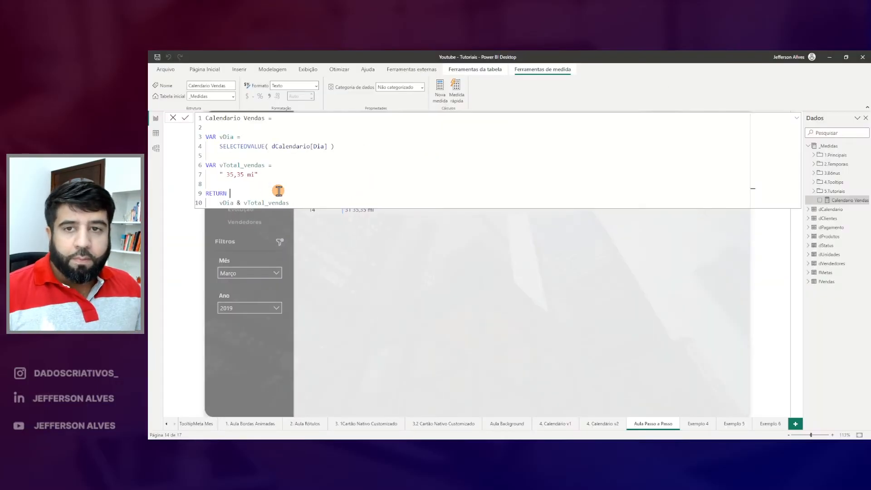
pyautogui.press('Escape')
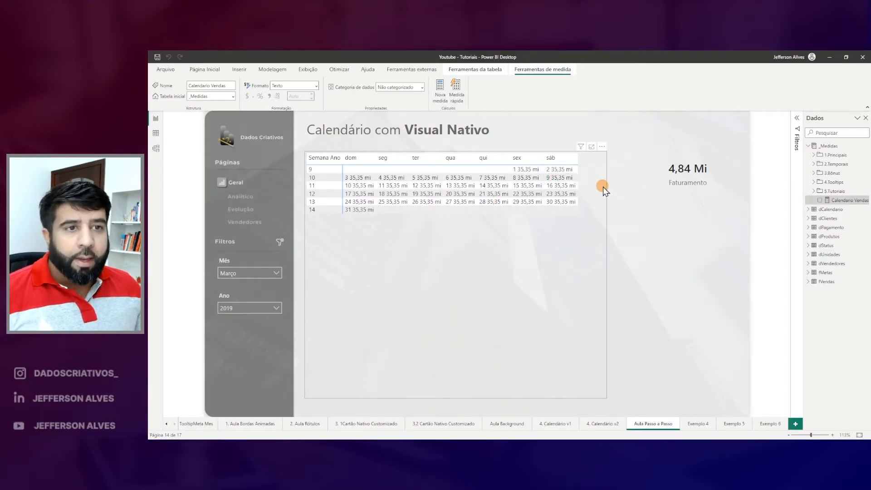
pyautogui.click(606, 172)
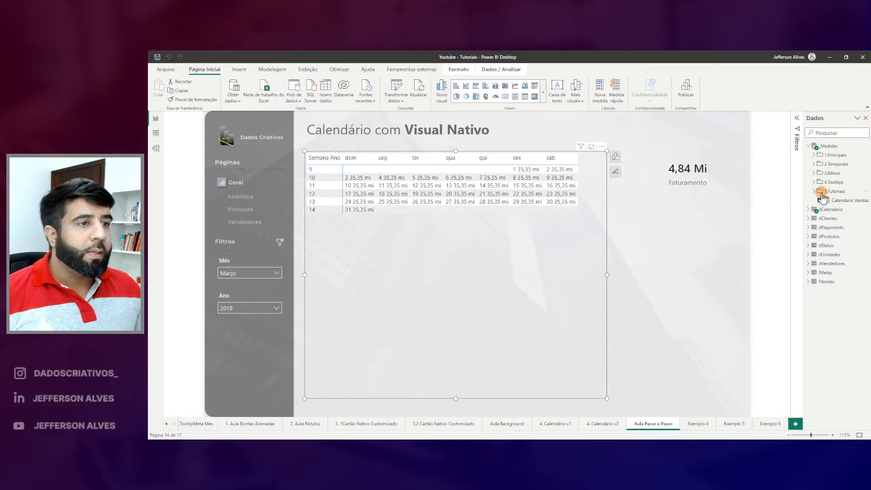
# Break the measure's return expression after the ampersand so vTotal_vendas sits on its own line, and commit it.
pyautogui.click(844, 201)
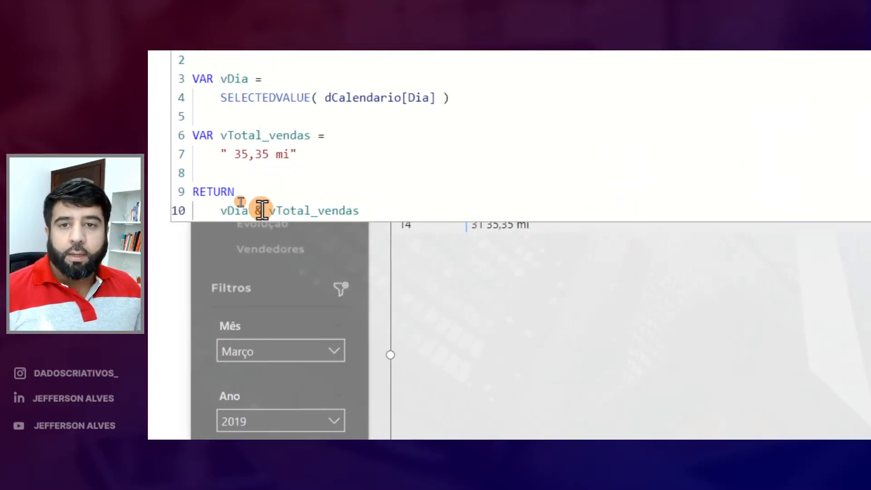
pyautogui.click(268, 210)
pyautogui.press('Return')
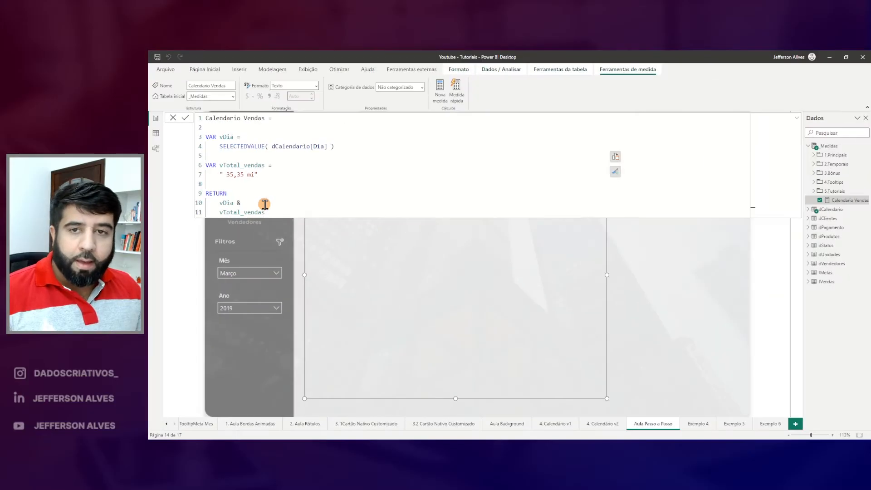
pyautogui.press('Return')
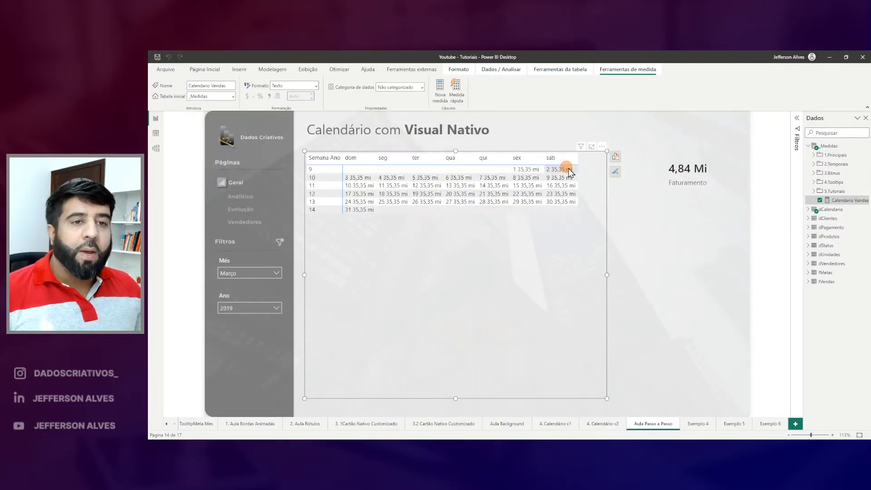
# Inspect the Quebra de texto option in the matrix's Valores formatting by toggling it, leaving it on.
pyautogui.click(616, 172)
pyautogui.click(640, 221)
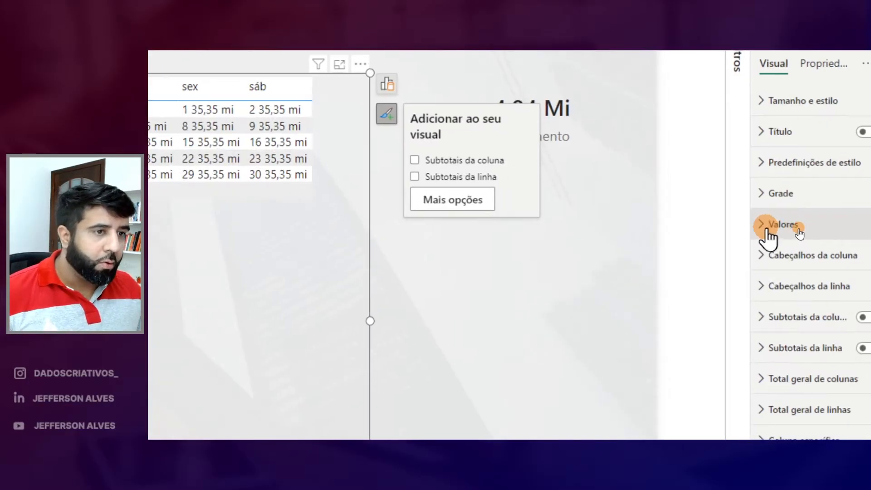
pyautogui.click(797, 227)
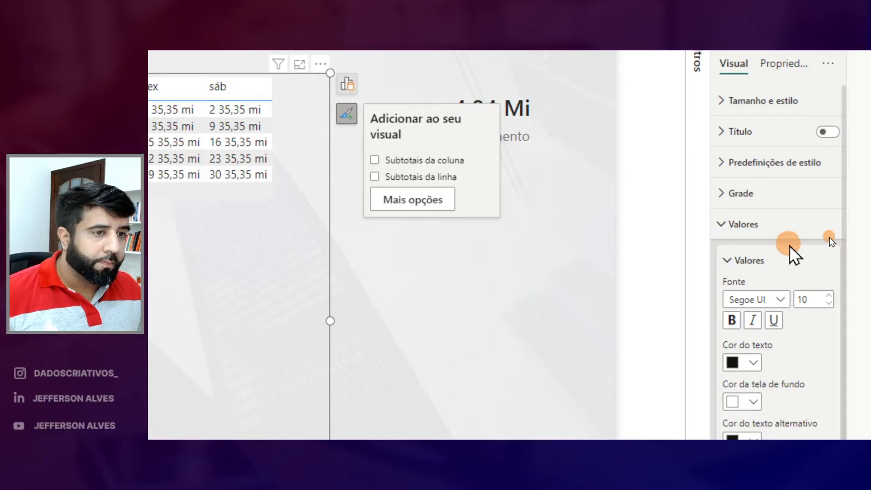
pyautogui.scroll(-3, 771, 256)
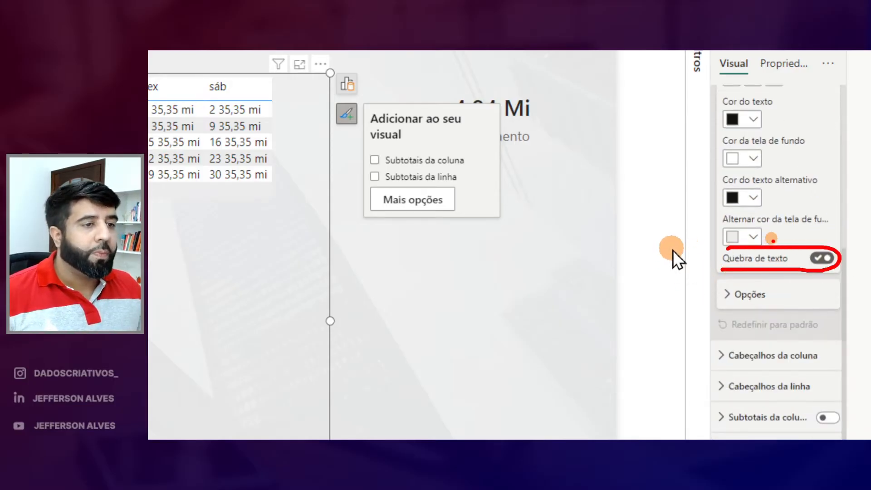
pyautogui.click(822, 258)
pyautogui.click(821, 258)
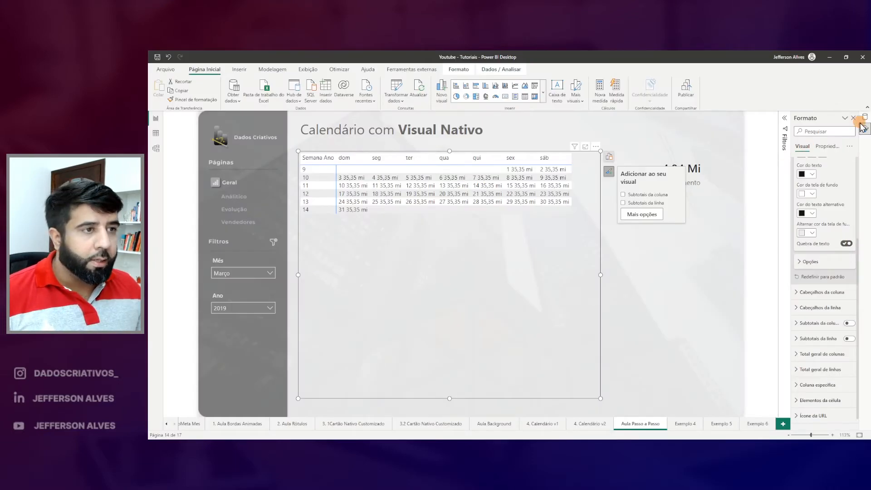
# Insert UNICHAR(10) & between vDia and vTotal_vendas in Calendario Vendas's return expression and commit the formula.
pyautogui.click(864, 120)
pyautogui.click(821, 200)
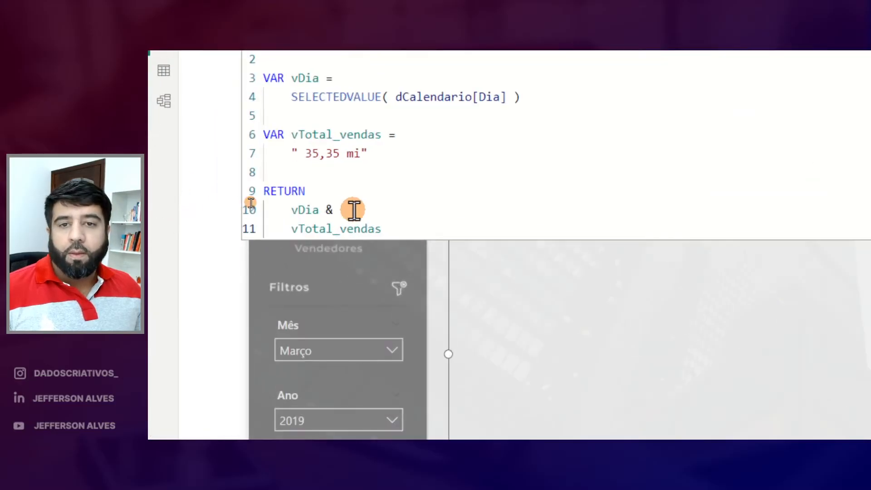
pyautogui.click(250, 202)
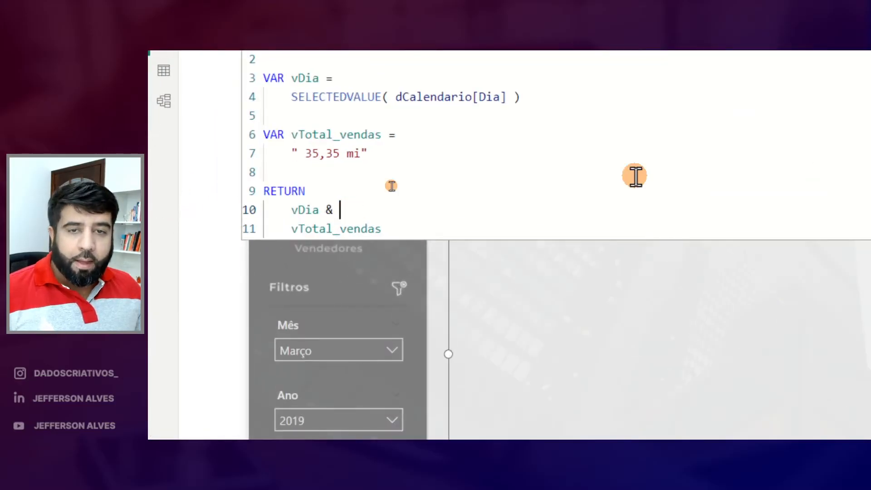
pyautogui.write('UNICHAR(')
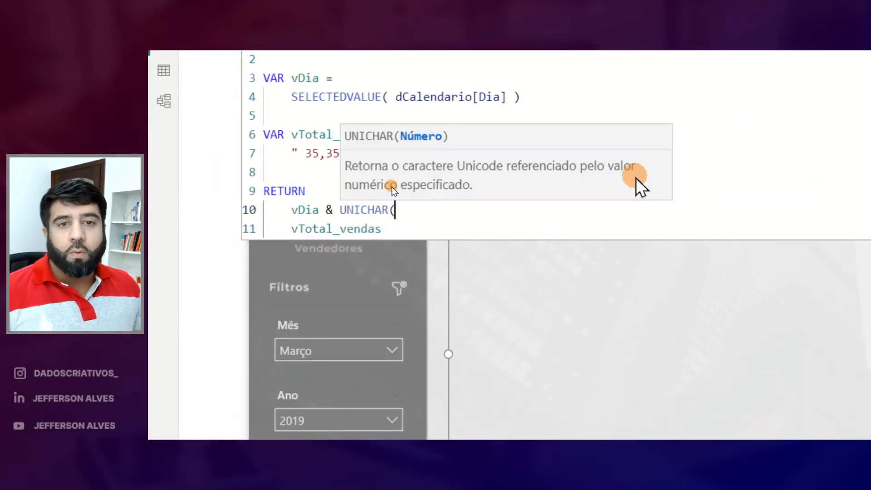
pyautogui.write('10)')
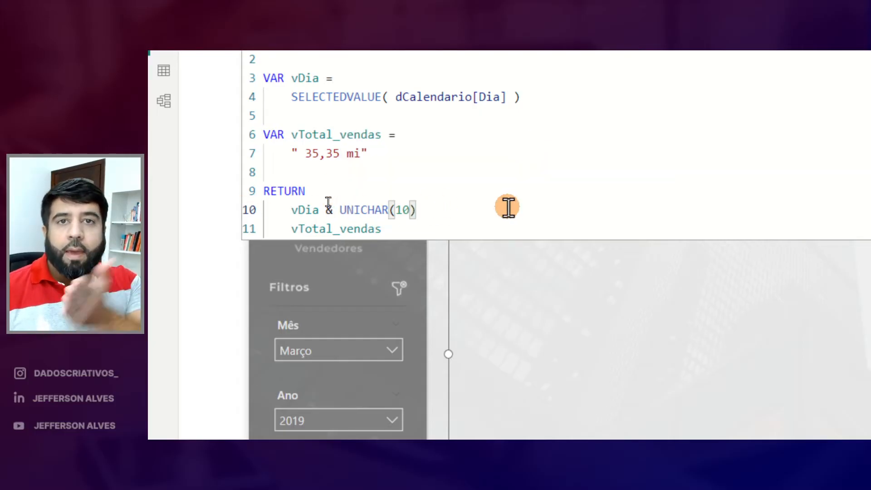
pyautogui.write('&')
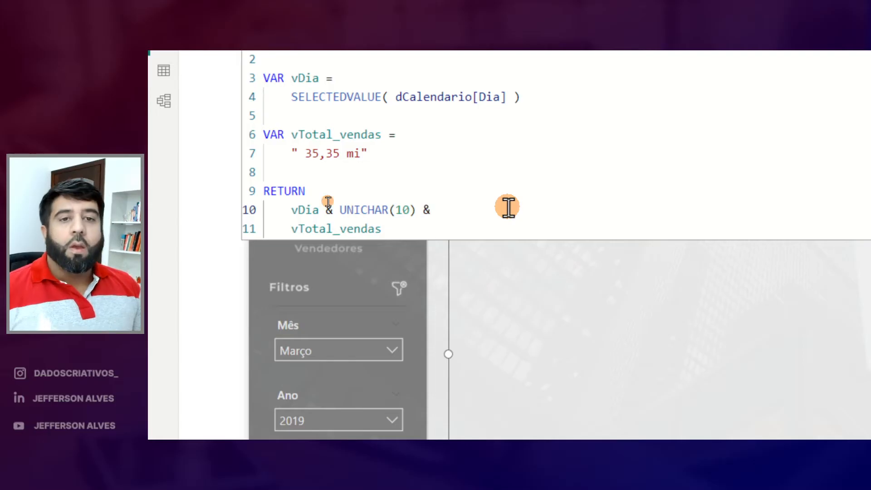
pyautogui.click(447, 221)
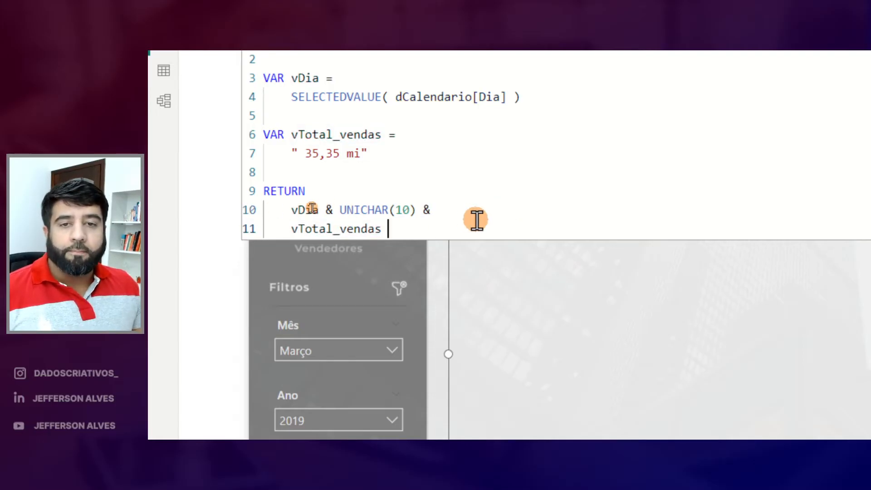
pyautogui.press('Return')
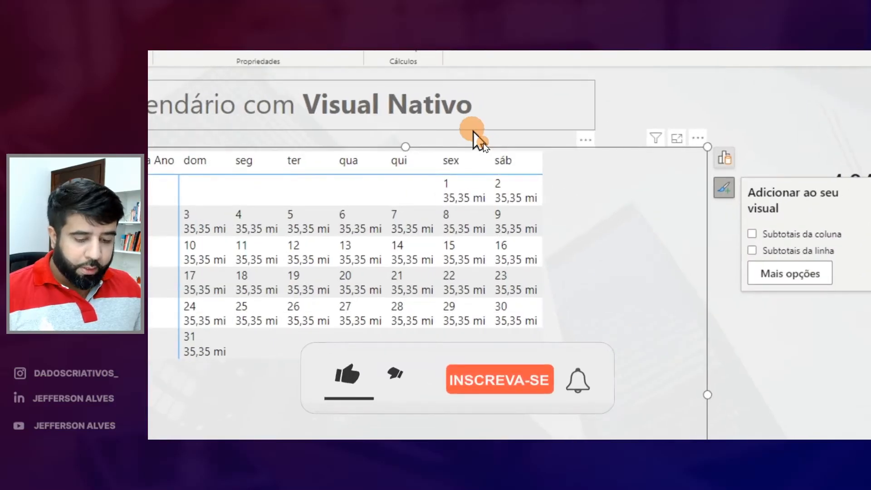
# Examine how the day number and sales text are arranged in the matrix cells and across the weekday columns.
pyautogui.moveTo(451, 182)
pyautogui.mouseDown()
pyautogui.moveTo(514, 182)
pyautogui.moveTo(513, 210)
pyautogui.mouseUp()
pyautogui.moveTo(458, 232); pyautogui.dragTo(513, 234)
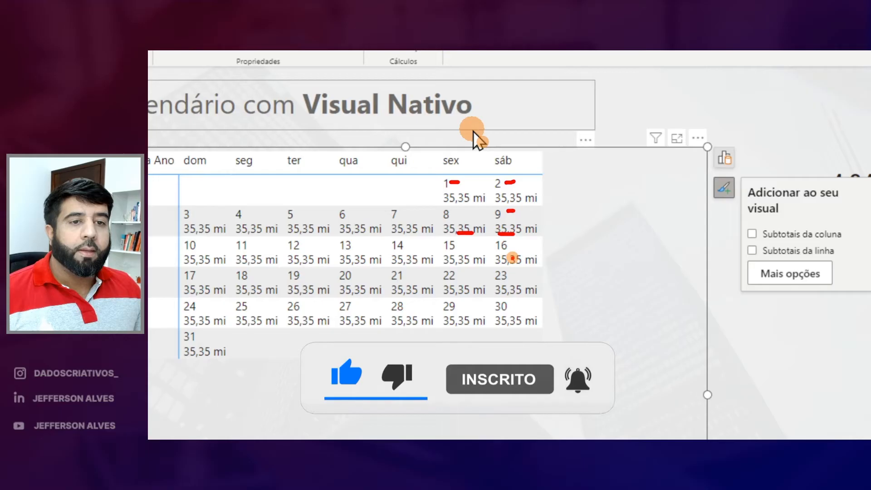
pyautogui.moveTo(504, 276); pyautogui.dragTo(508, 266)
pyautogui.press('Escape')
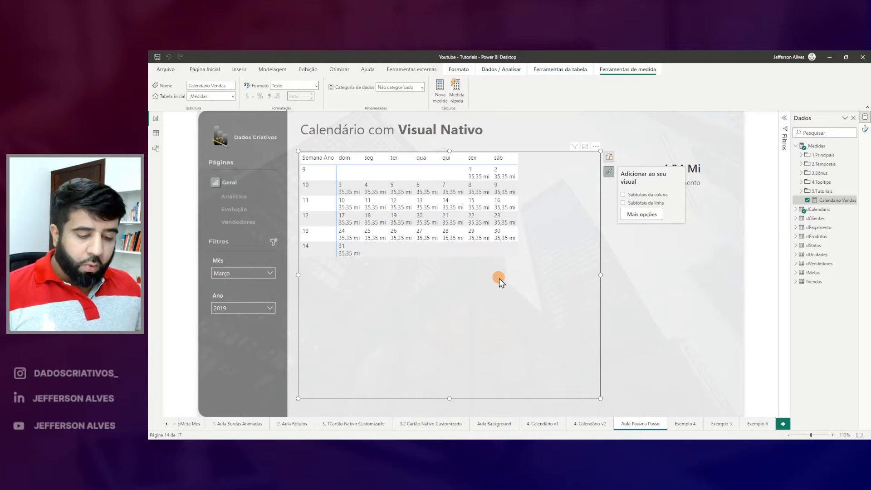
pyautogui.moveTo(337, 154); pyautogui.dragTo(361, 250)
pyautogui.moveTo(362, 153); pyautogui.dragTo(387, 244)
pyautogui.moveTo(389, 153); pyautogui.dragTo(411, 242)
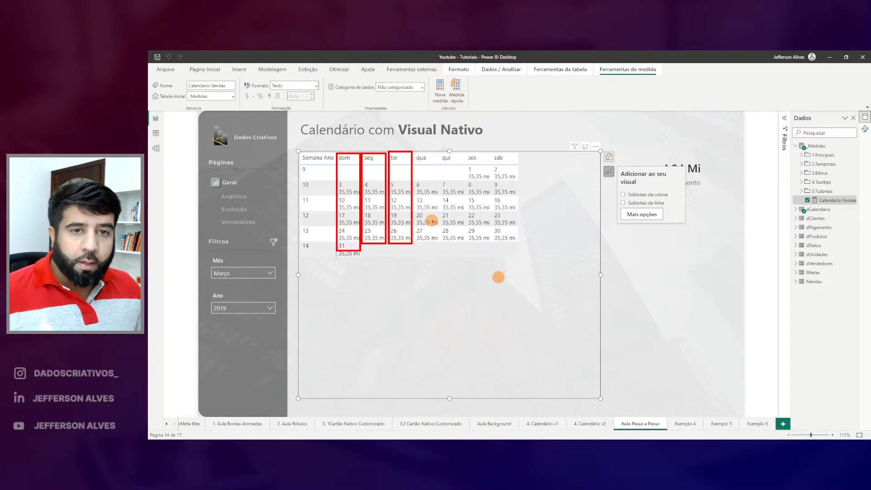
pyautogui.press('Escape')
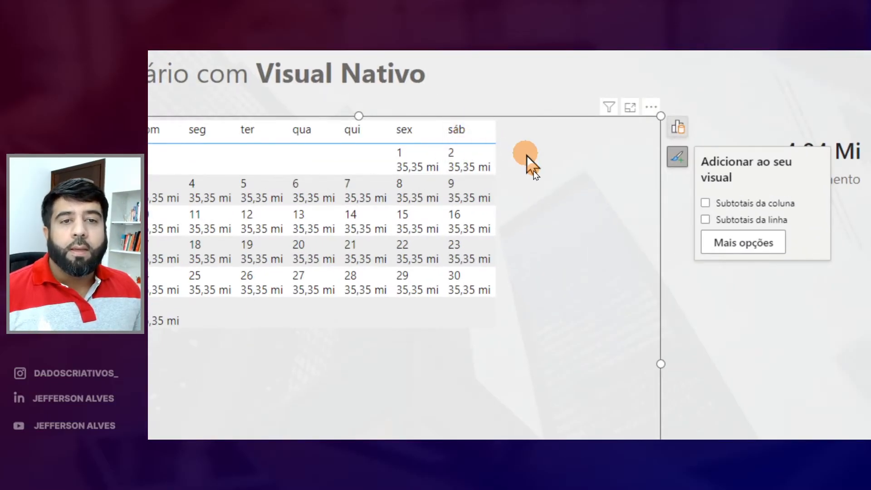
pyautogui.moveTo(448, 172); pyautogui.dragTo(497, 173)
pyautogui.moveTo(399, 173); pyautogui.dragTo(435, 174)
pyautogui.moveTo(347, 203); pyautogui.dragTo(383, 204)
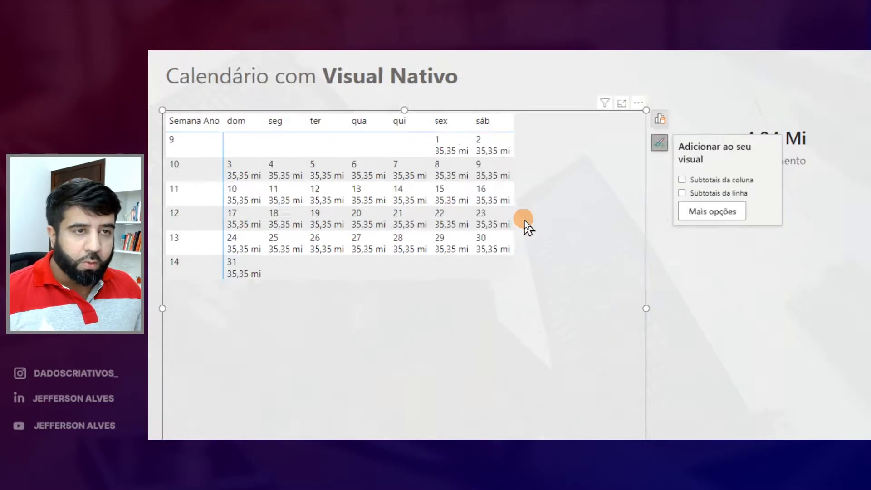
# Try font sizes 12, 10 and 8 for the matrix's Valores text.
pyautogui.click(641, 215)
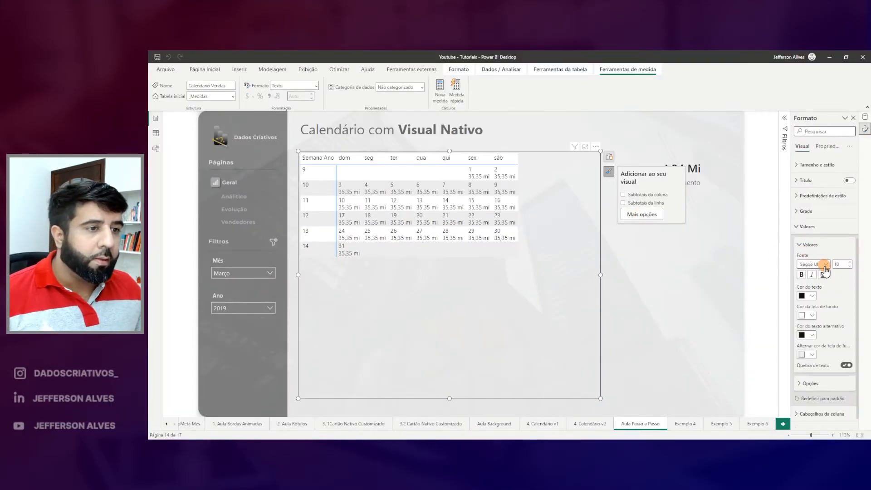
pyautogui.moveTo(796, 238)
pyautogui.mouseDown()
pyautogui.moveTo(827, 267)
pyautogui.moveTo(862, 276)
pyautogui.mouseUp()
pyautogui.moveTo(843, 247); pyautogui.dragTo(829, 266)
pyautogui.press('Escape')
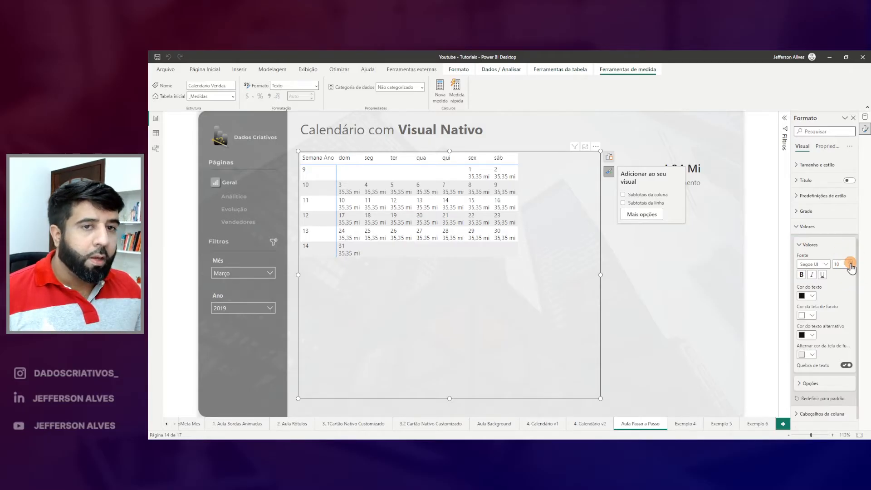
pyautogui.click(850, 262)
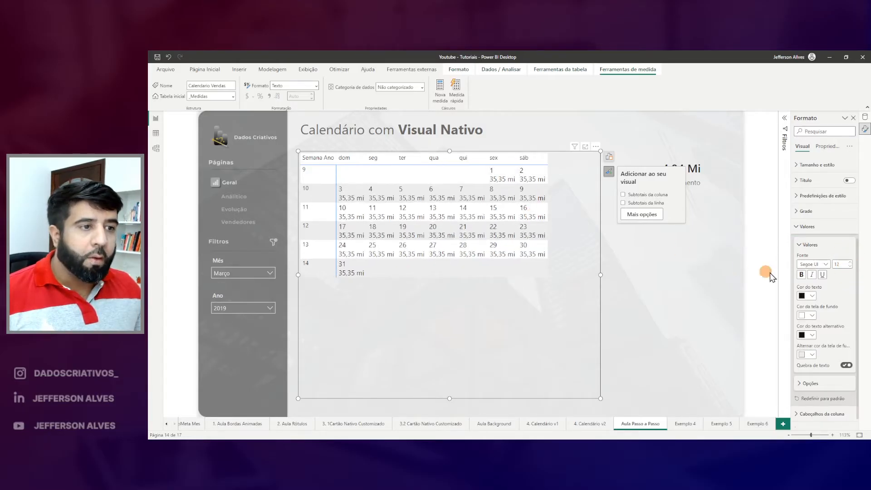
pyautogui.click(850, 267)
pyautogui.click(850, 267)
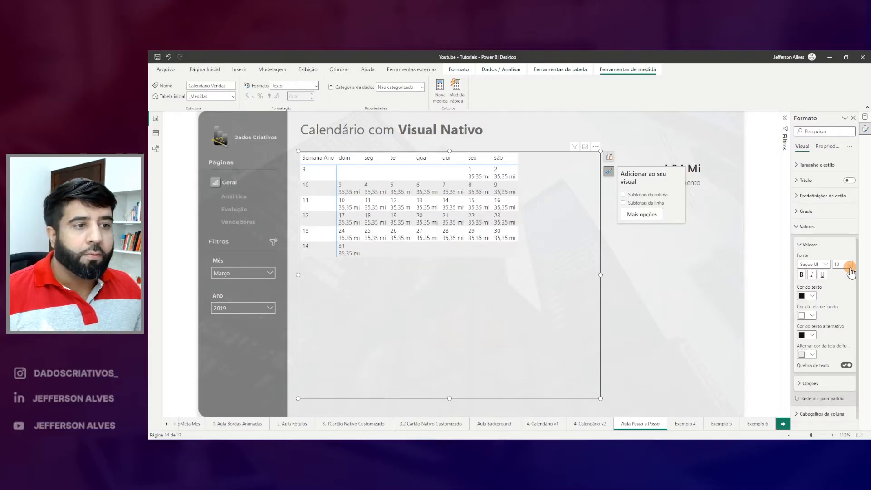
pyautogui.click(850, 268)
pyautogui.click(850, 268)
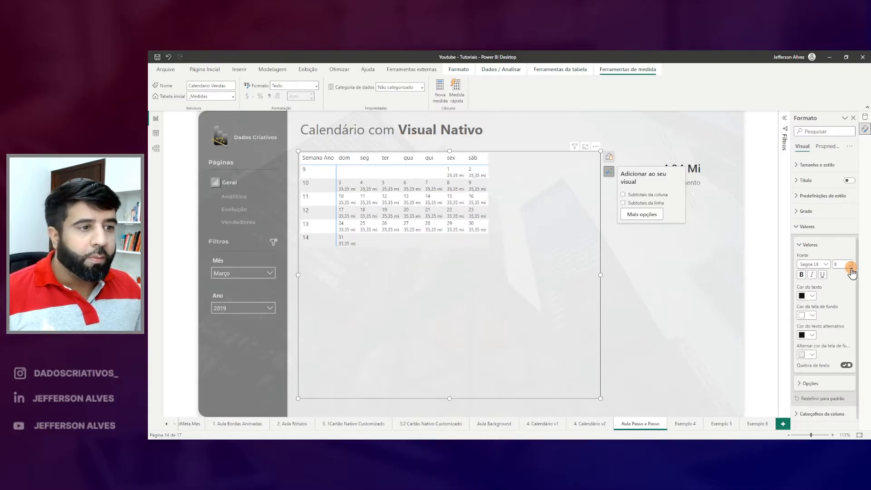
# Change the matrix's Valores font to Segoe UI Semibold and set its size to 13.
pyautogui.click(824, 264)
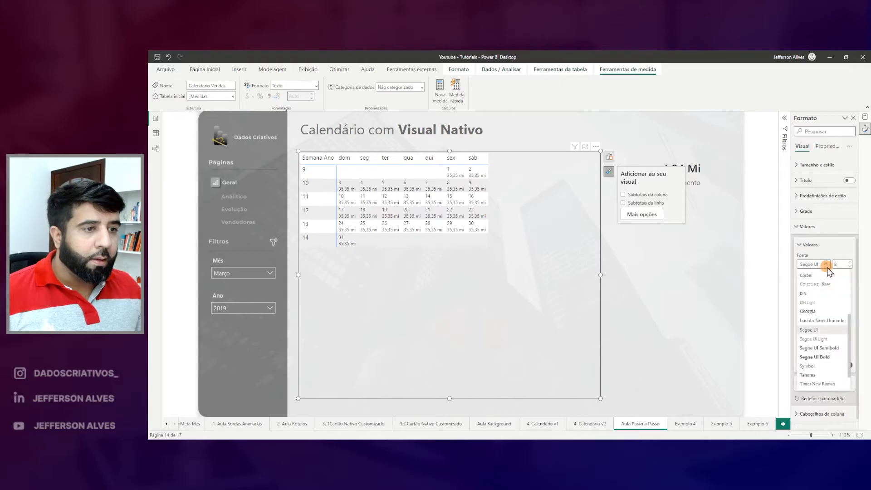
pyautogui.click(820, 347)
pyautogui.click(851, 262)
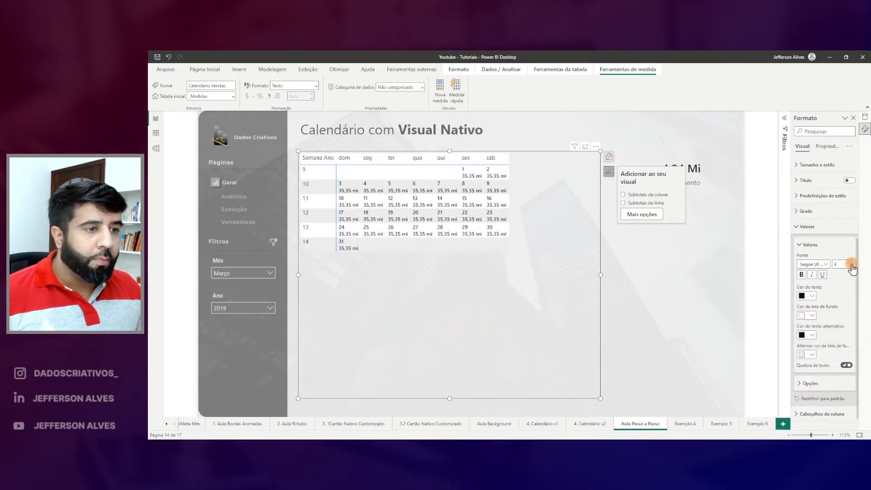
pyautogui.click(851, 262)
pyautogui.click(850, 263)
pyautogui.click(851, 262)
pyautogui.click(851, 263)
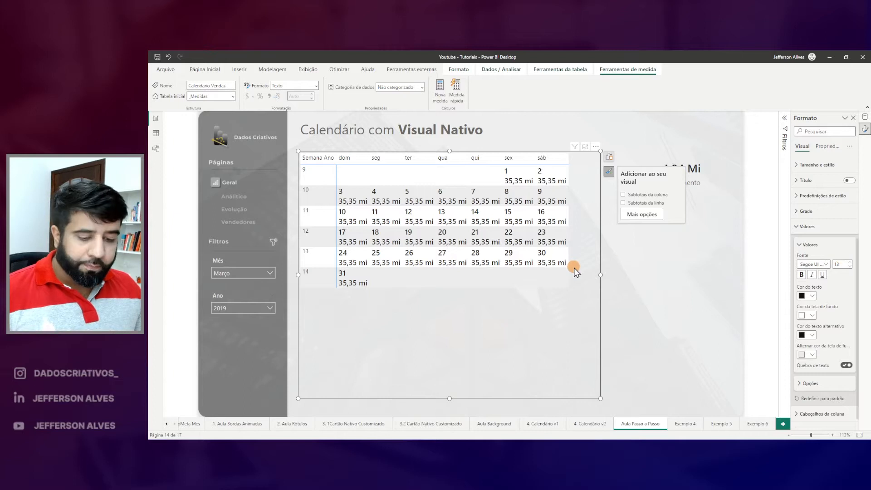
# Examine the widths of the weekday columns in relation to the Valores font size.
pyautogui.moveTo(336, 161)
pyautogui.mouseDown()
pyautogui.moveTo(551, 287)
pyautogui.moveTo(570, 288)
pyautogui.moveTo(361, 303)
pyautogui.mouseUp()
pyautogui.moveTo(362, 156); pyautogui.dragTo(403, 313)
pyautogui.moveTo(404, 155)
pyautogui.mouseDown()
pyautogui.moveTo(443, 268)
pyautogui.moveTo(443, 307)
pyautogui.mouseUp()
pyautogui.moveTo(851, 253)
pyautogui.mouseDown()
pyautogui.moveTo(842, 273)
pyautogui.moveTo(850, 259)
pyautogui.mouseUp()
pyautogui.press('Escape')
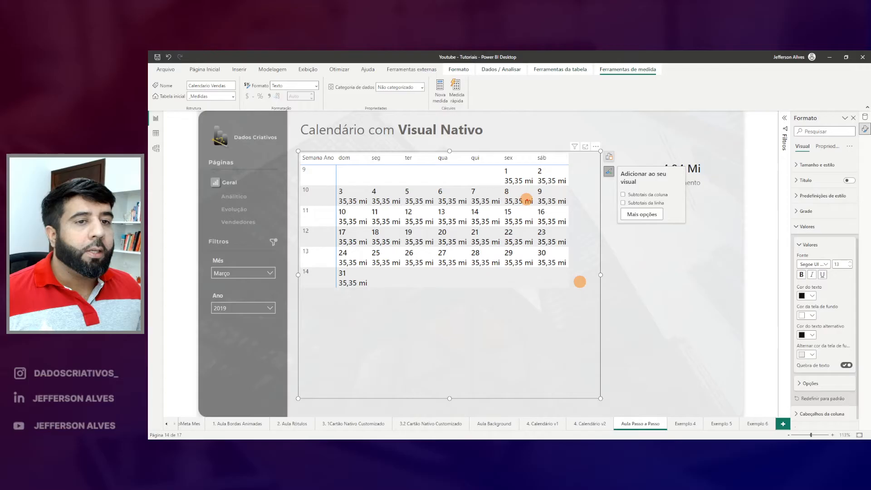
pyautogui.moveTo(848, 251); pyautogui.dragTo(863, 245)
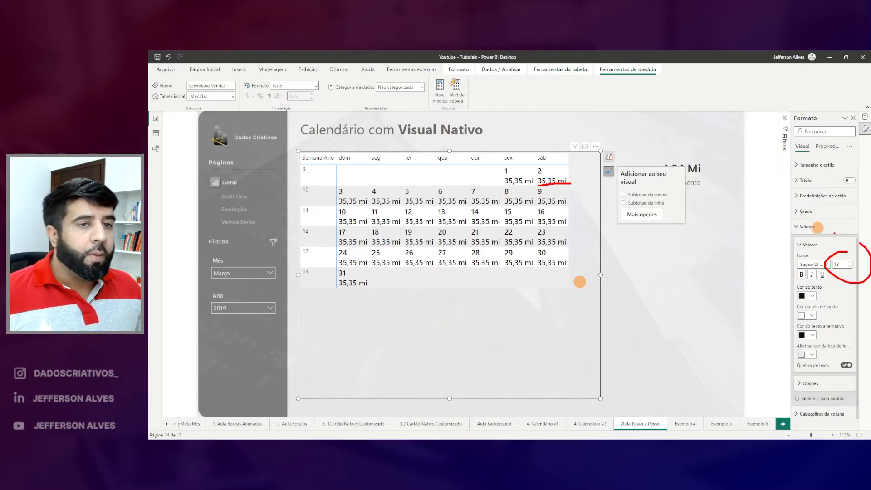
pyautogui.moveTo(535, 153); pyautogui.dragTo(568, 270)
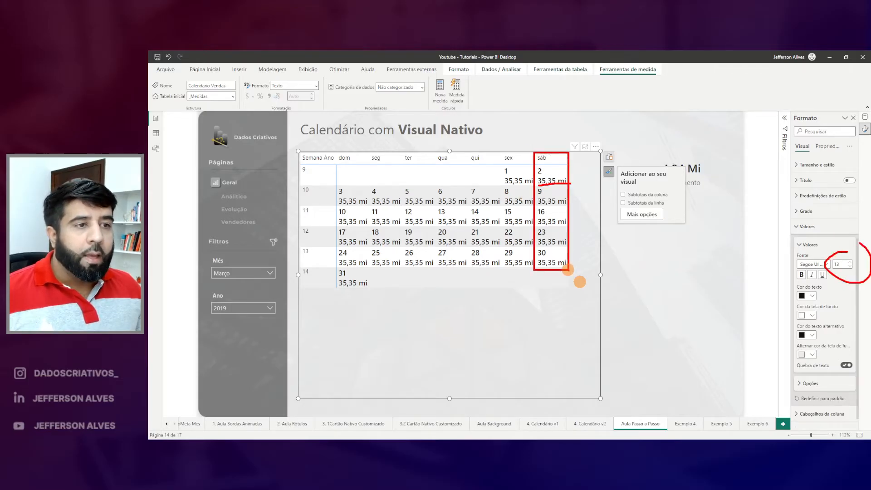
pyautogui.press('Escape')
pyautogui.moveTo(337, 154); pyautogui.dragTo(369, 295)
pyautogui.moveTo(405, 155); pyautogui.dragTo(435, 290)
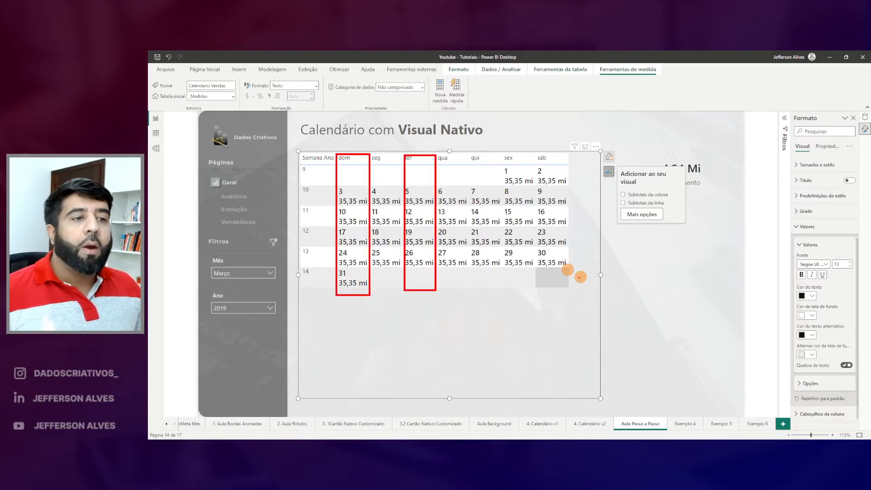
pyautogui.moveTo(861, 259)
pyautogui.mouseDown()
pyautogui.moveTo(822, 269)
pyautogui.moveTo(869, 271)
pyautogui.mouseUp()
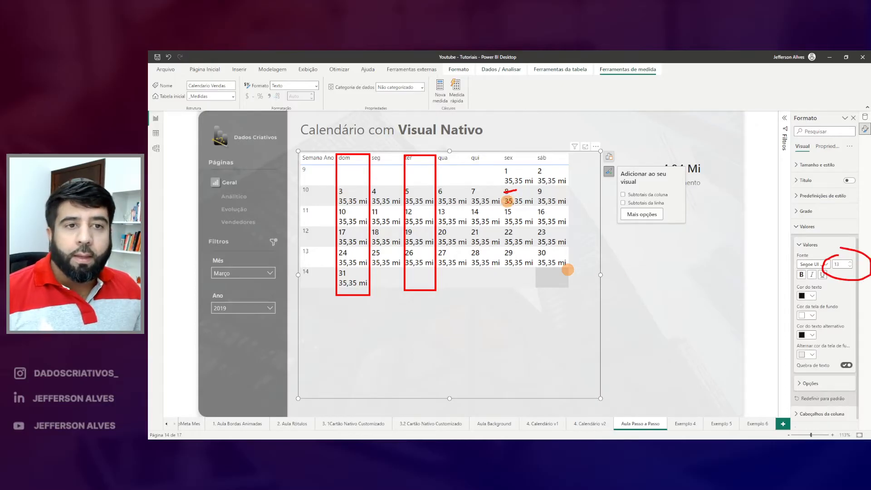
# Turn off the automatic width option in the matrix's Cabeçalhos da coluna formatting and collapse that group.
pyautogui.click(798, 227)
pyautogui.click(797, 248)
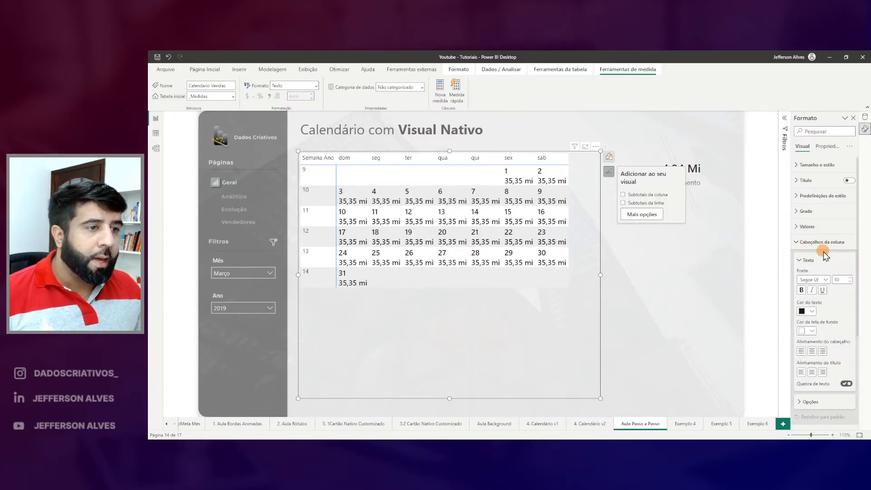
pyautogui.scroll(-3, 798, 281)
pyautogui.click(798, 323)
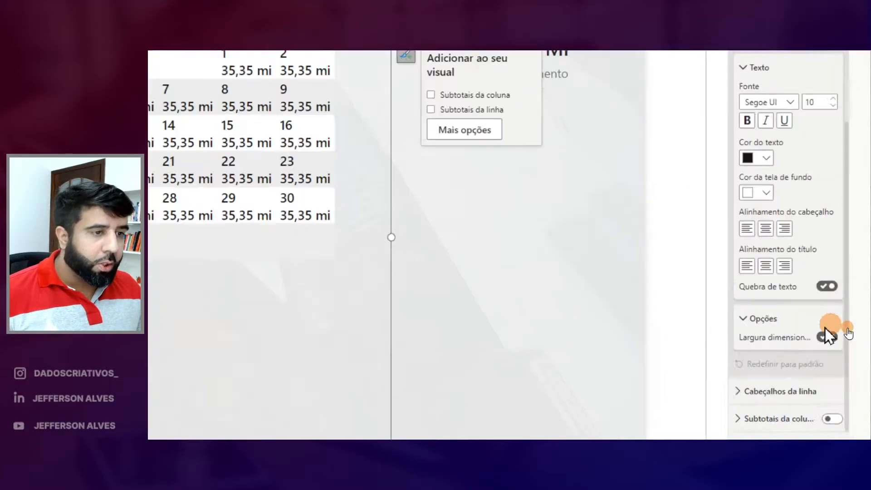
pyautogui.click(826, 337)
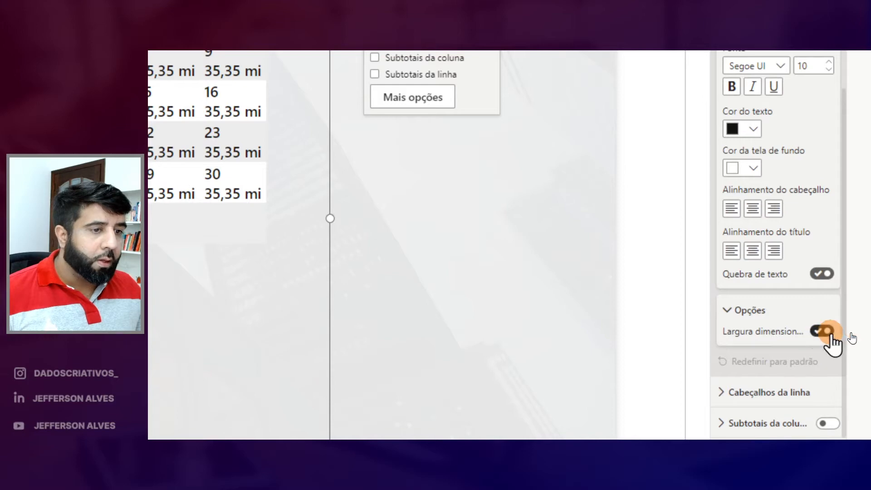
pyautogui.click(829, 333)
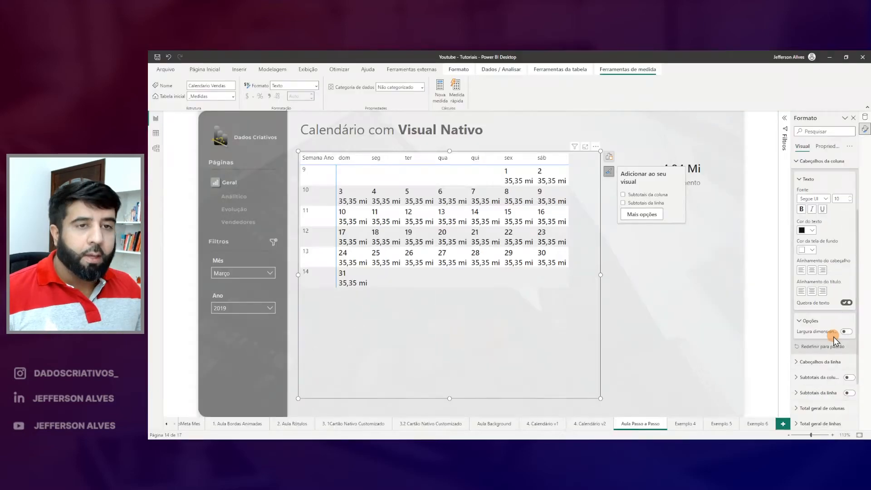
pyautogui.click(812, 161)
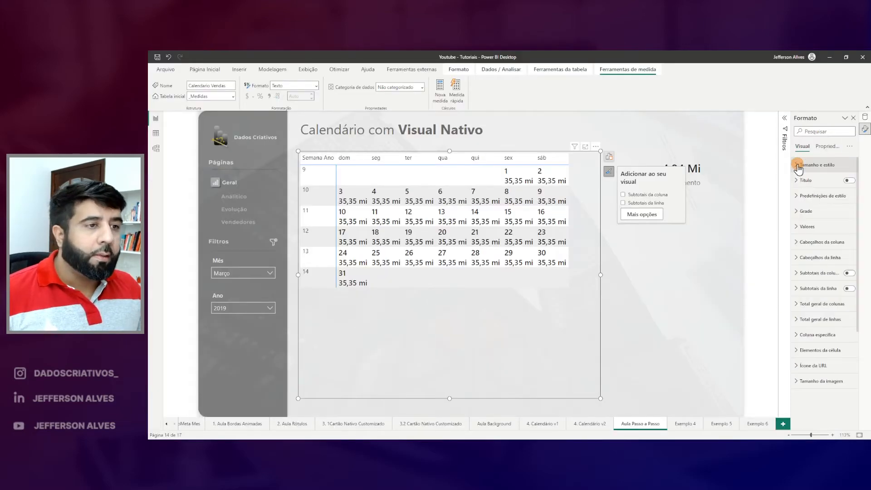
# Set the Valores font size to 10 and check the widths of the weekday columns.
pyautogui.click(802, 225)
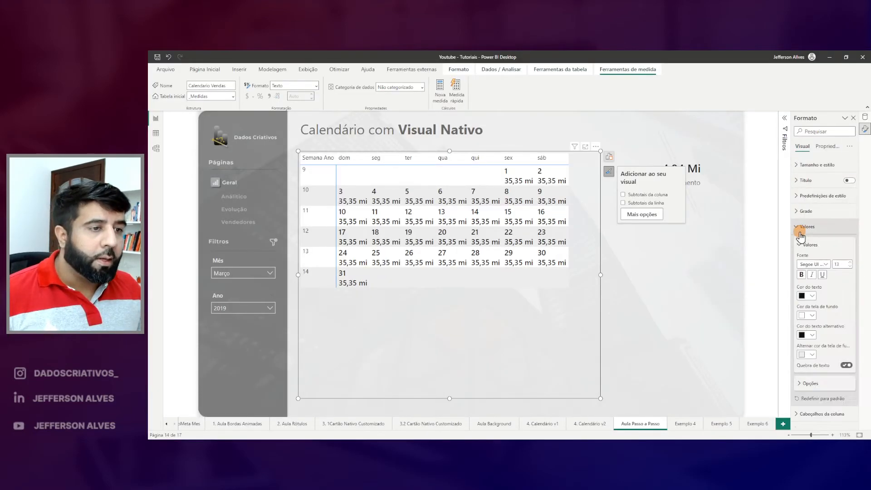
pyautogui.click(850, 268)
pyautogui.click(852, 268)
pyautogui.click(852, 268)
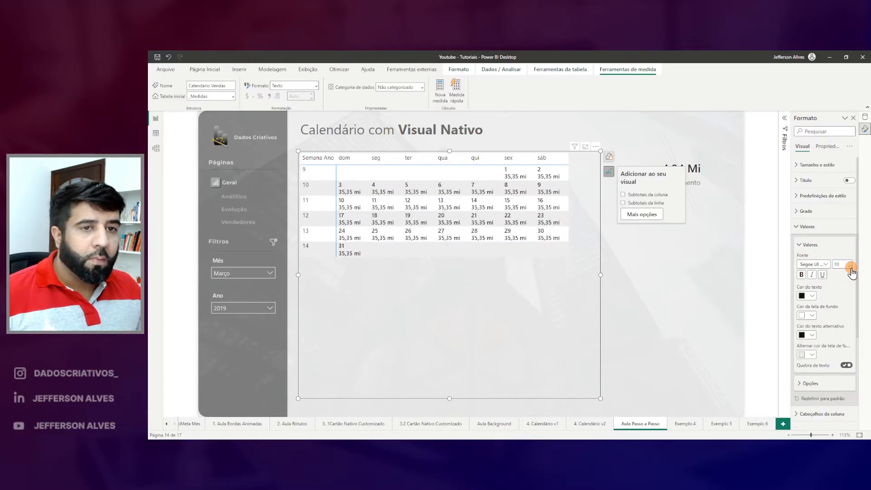
pyautogui.moveTo(536, 154); pyautogui.dragTo(569, 229)
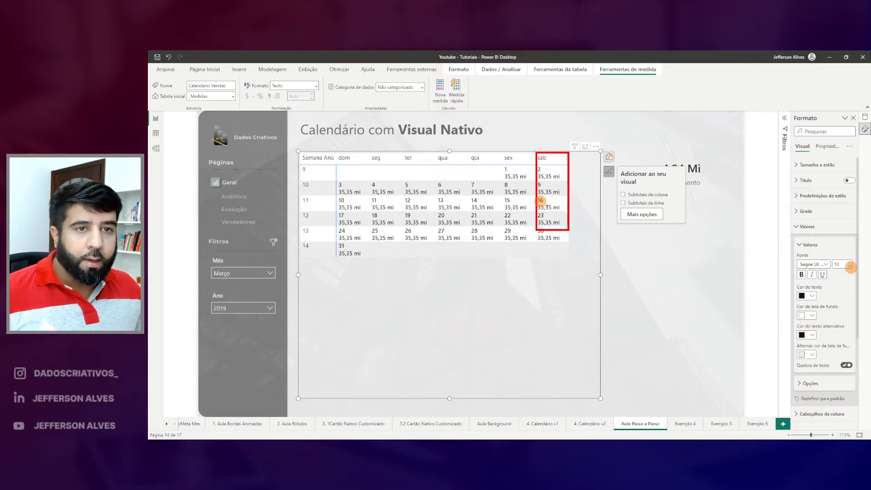
pyautogui.moveTo(503, 153); pyautogui.dragTo(534, 236)
pyautogui.moveTo(405, 194); pyautogui.dragTo(431, 191)
pyautogui.moveTo(377, 204); pyautogui.dragTo(363, 205)
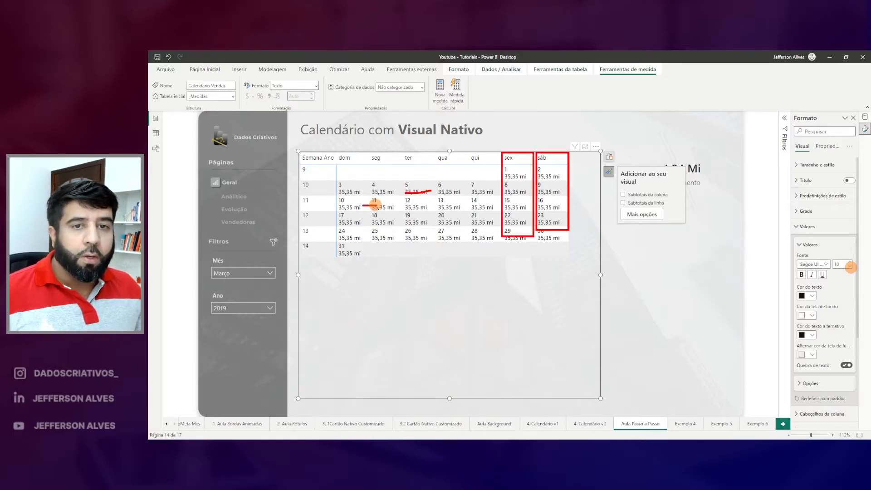
pyautogui.press('Escape')
# Try Valores font sizes 11 and 13, return the size to 10, and collapse the Valores formatting.
pyautogui.click(850, 264)
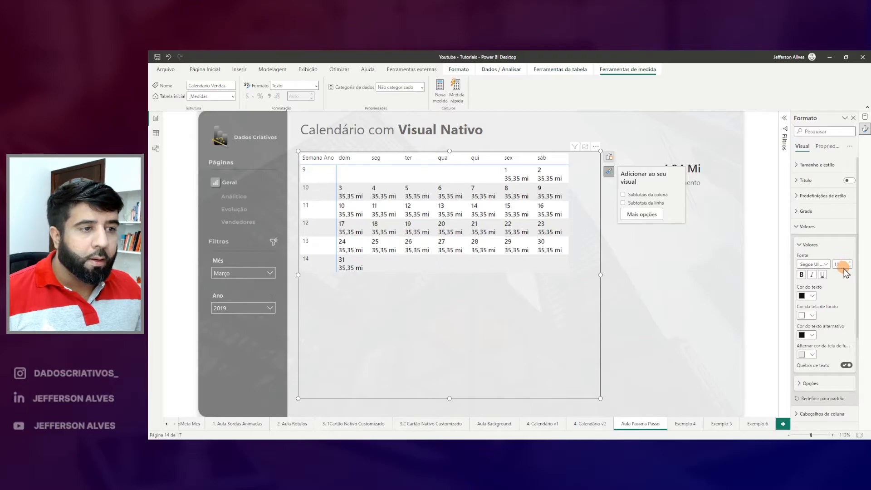
pyautogui.scroll(2, 841, 265)
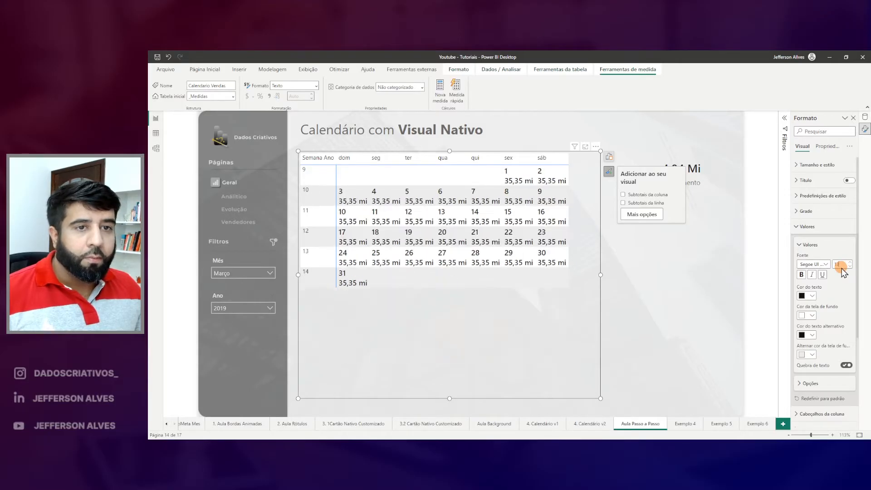
pyautogui.scroll(-1, 842, 269)
pyautogui.scroll(-2, 842, 269)
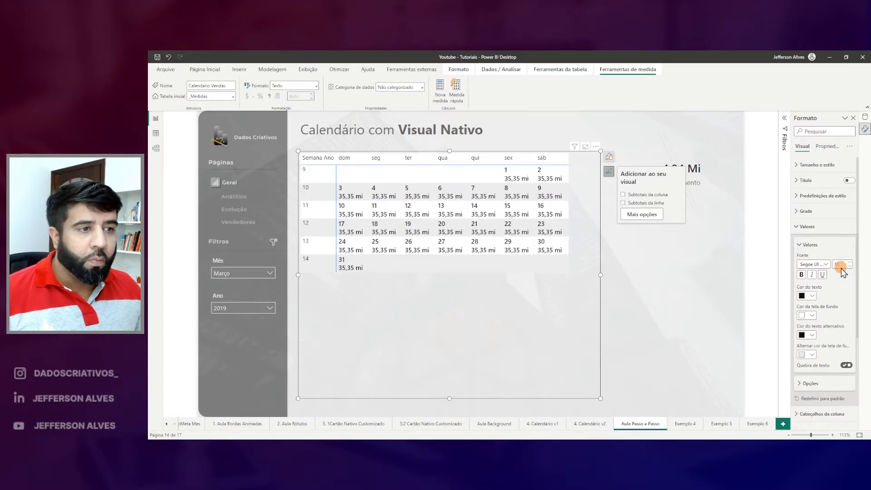
pyautogui.moveTo(535, 173); pyautogui.dragTo(563, 184)
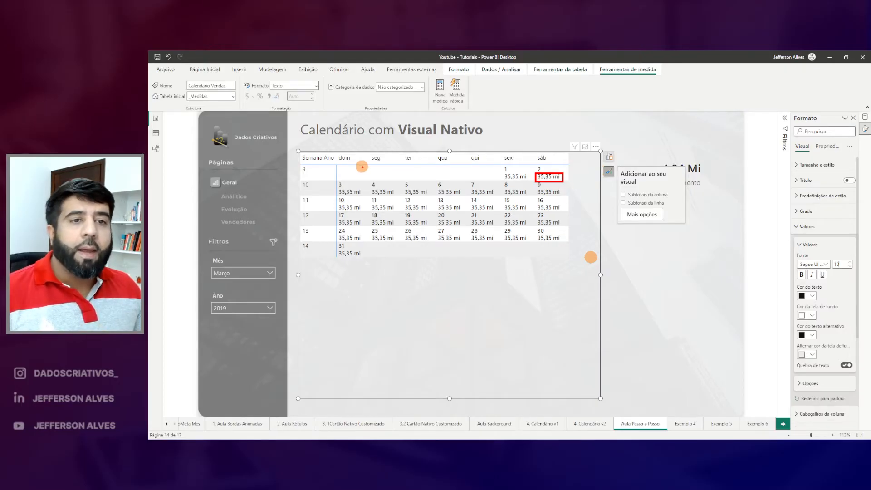
pyautogui.moveTo(858, 172); pyautogui.dragTo(866, 175)
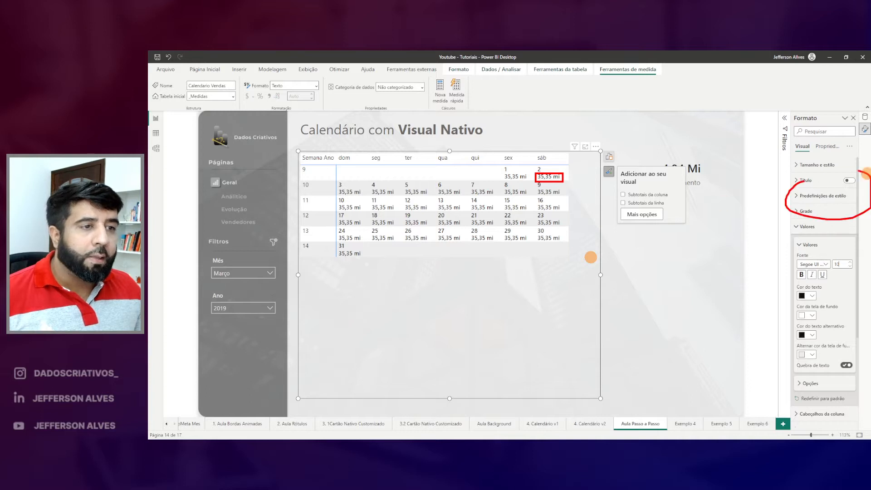
pyautogui.moveTo(571, 239); pyautogui.dragTo(546, 257)
pyautogui.press('Escape')
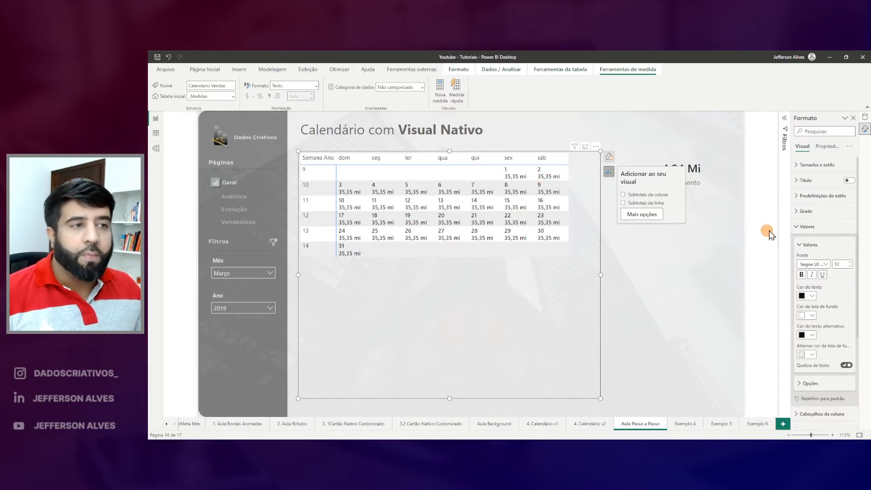
pyautogui.click(797, 227)
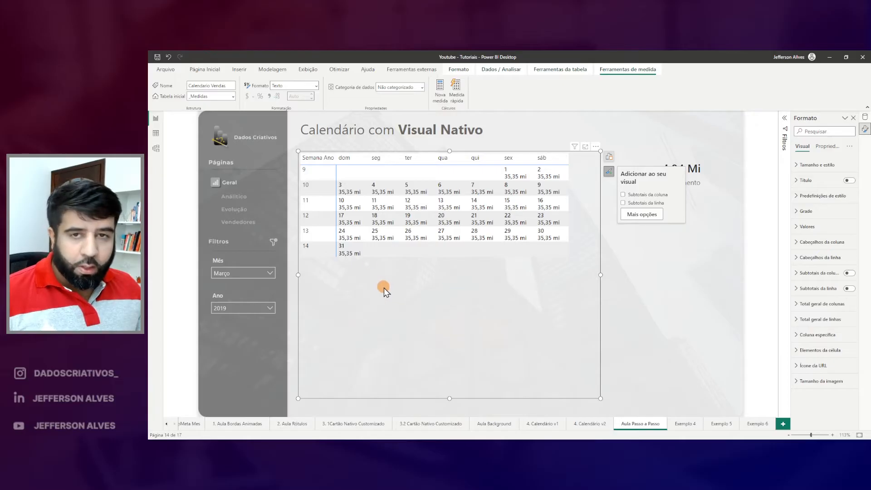
# Narrow the matrix's Semana Ano column so its header wraps onto two lines.
pyautogui.moveTo(336, 165); pyautogui.dragTo(581, 266)
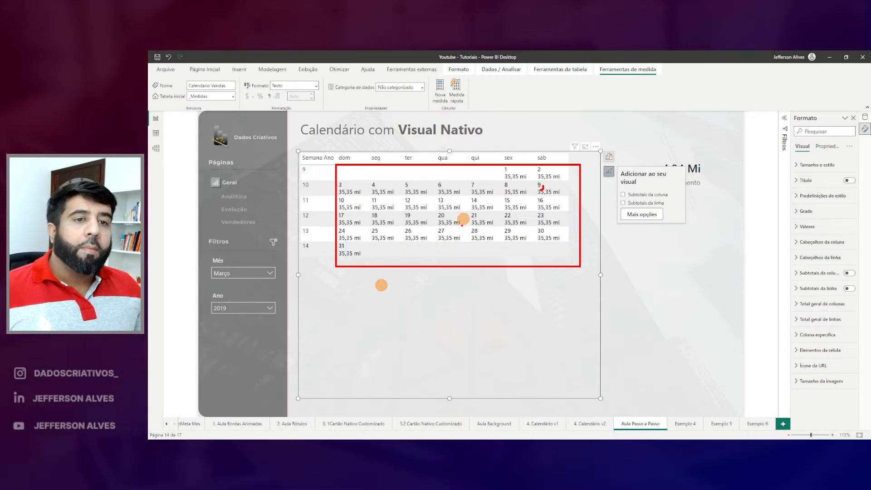
pyautogui.moveTo(568, 144)
pyautogui.mouseDown()
pyautogui.moveTo(542, 156)
pyautogui.moveTo(297, 164)
pyautogui.moveTo(330, 295)
pyautogui.mouseUp()
pyautogui.moveTo(320, 240); pyautogui.dragTo(313, 261)
pyautogui.press('Escape')
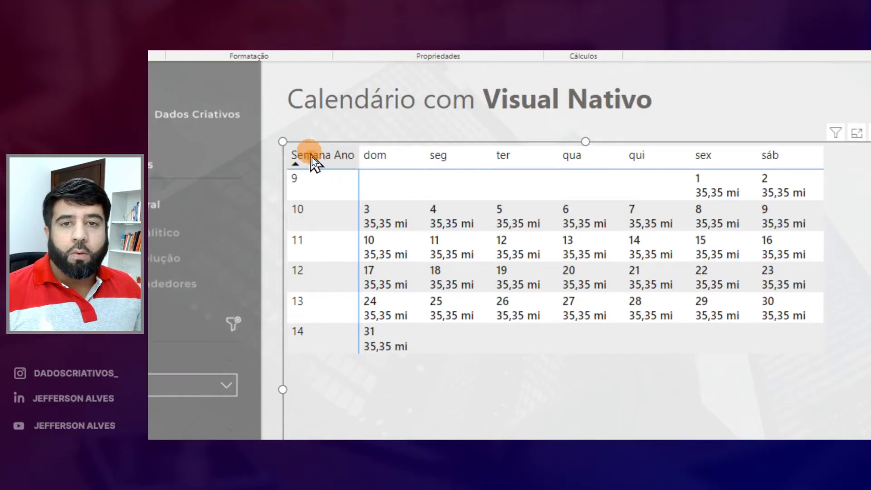
pyautogui.click(358, 149)
pyautogui.moveTo(358, 149); pyautogui.dragTo(350, 149)
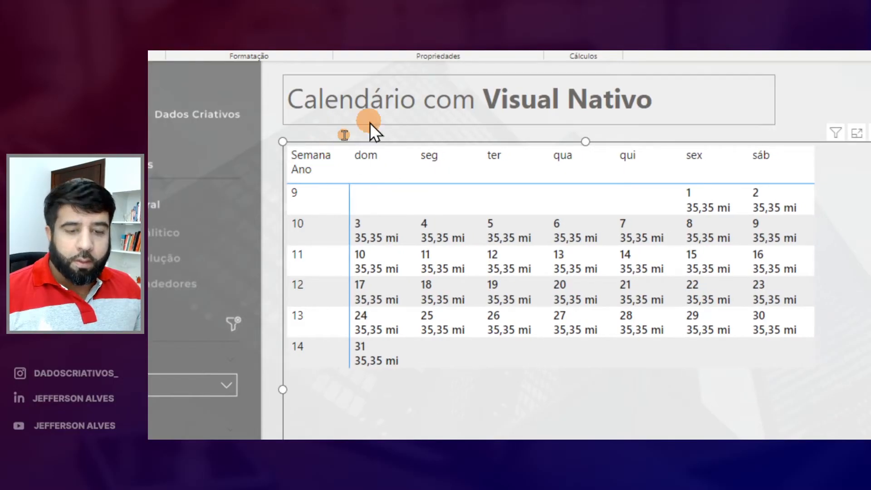
pyautogui.moveTo(355, 171)
pyautogui.mouseDown()
pyautogui.moveTo(782, 161)
pyautogui.moveTo(619, 145)
pyautogui.moveTo(446, 148)
pyautogui.mouseUp()
pyautogui.press('Escape')
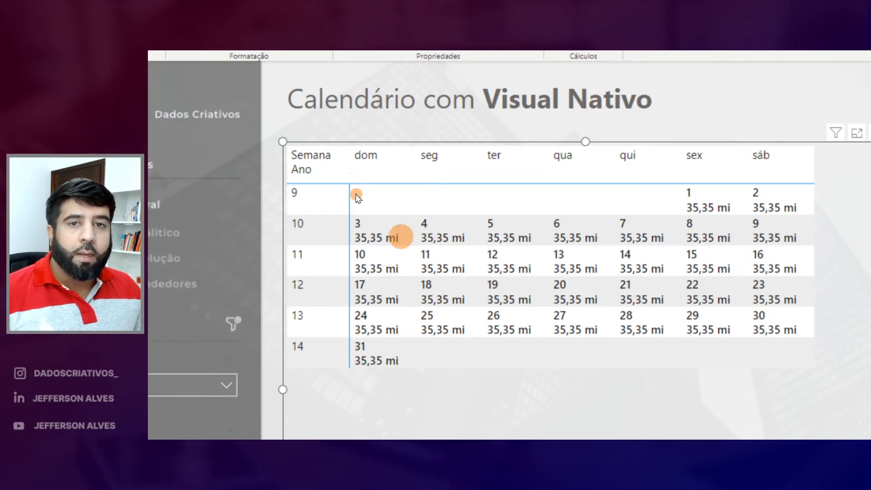
pyautogui.moveTo(348, 152)
pyautogui.mouseDown()
pyautogui.moveTo(362, 151)
pyautogui.moveTo(347, 151)
pyautogui.mouseUp()
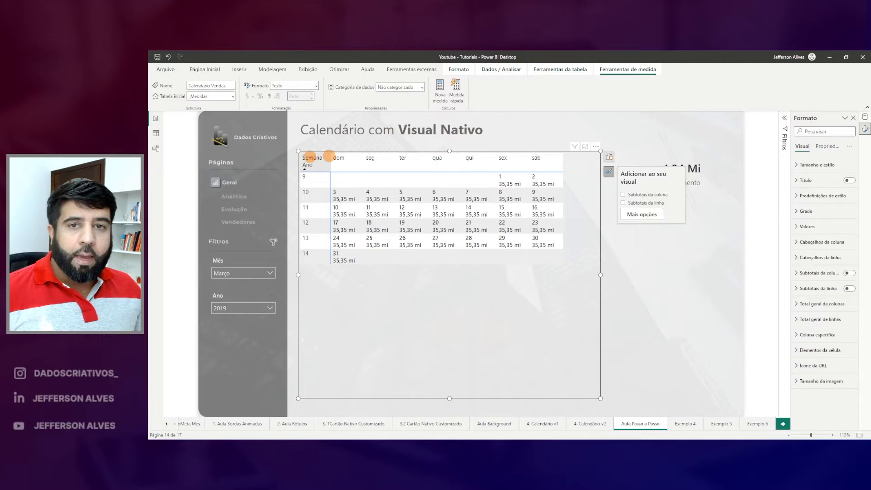
pyautogui.moveTo(303, 153)
pyautogui.mouseDown()
pyautogui.moveTo(503, 148)
pyautogui.moveTo(578, 170)
pyautogui.mouseUp()
pyautogui.moveTo(331, 281); pyautogui.dragTo(329, 282)
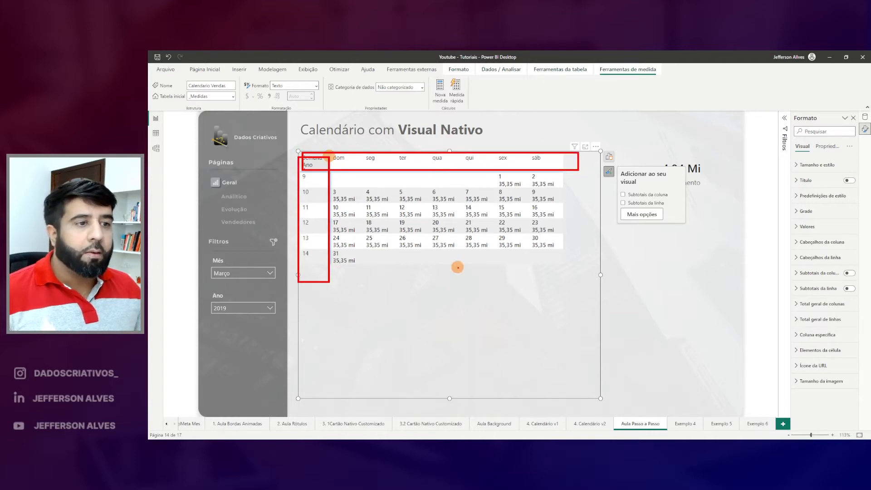
pyautogui.press('Escape')
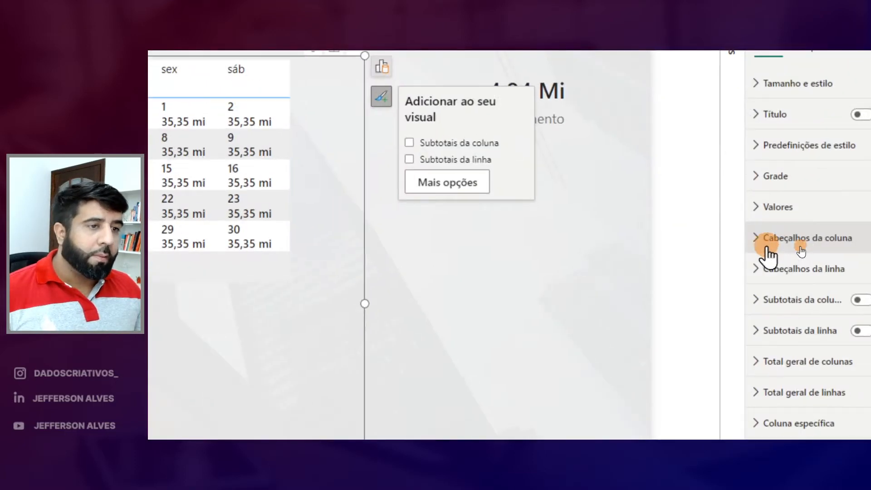
# Turn off text wrapping (Quebra de texto) for the matrix's column headers and collapse the Cabeçalhos da coluna settings.
pyautogui.click(801, 246)
pyautogui.scroll(-5, 805, 273)
pyautogui.click(822, 278)
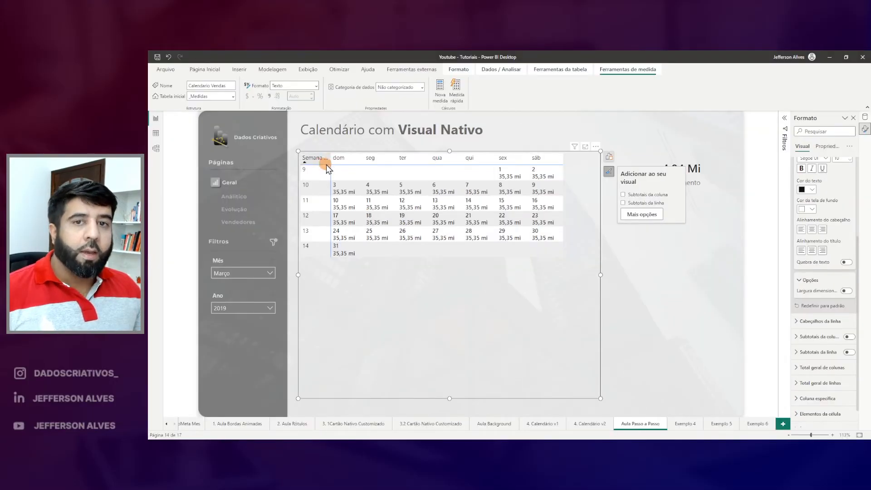
pyautogui.scroll(2, 805, 181)
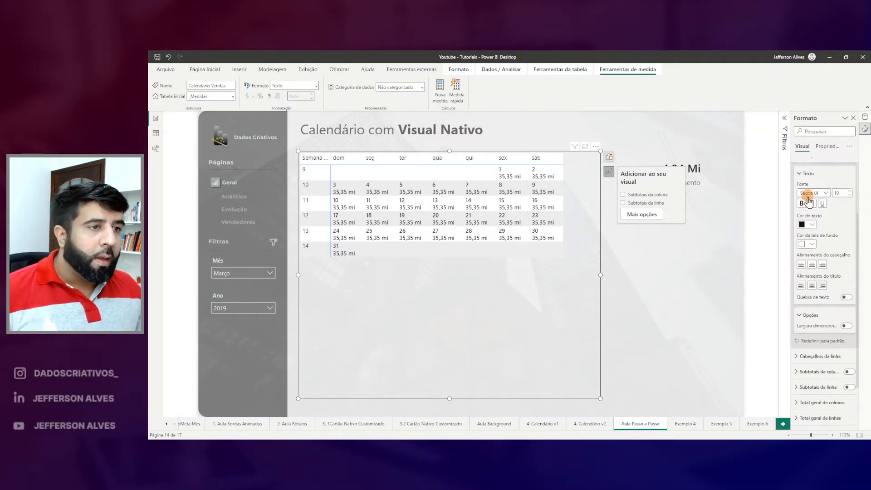
pyautogui.click(798, 162)
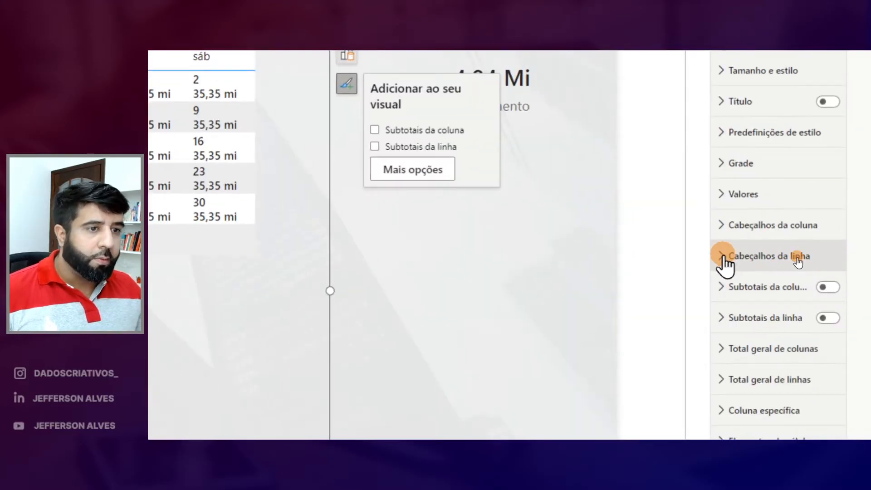
# Turn off text wrapping for the matrix's row headers and shrink the Semana Ano column until it is hidden.
pyautogui.click(797, 257)
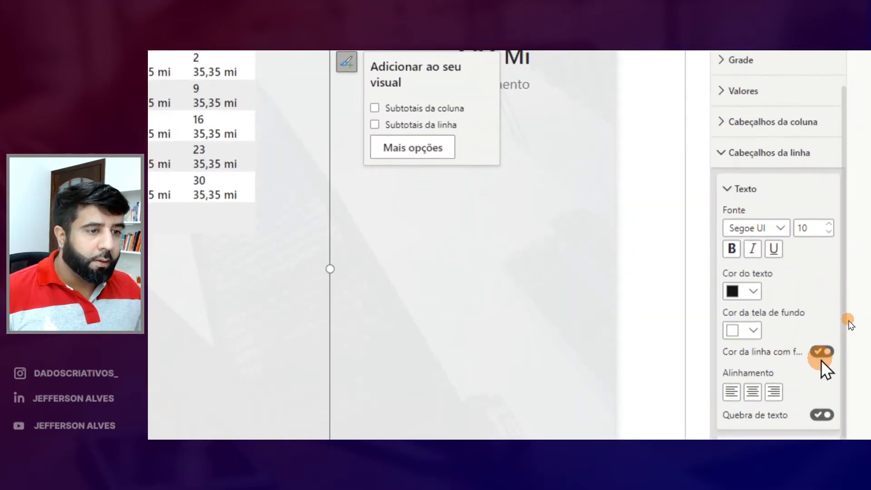
pyautogui.click(823, 371)
pyautogui.click(822, 406)
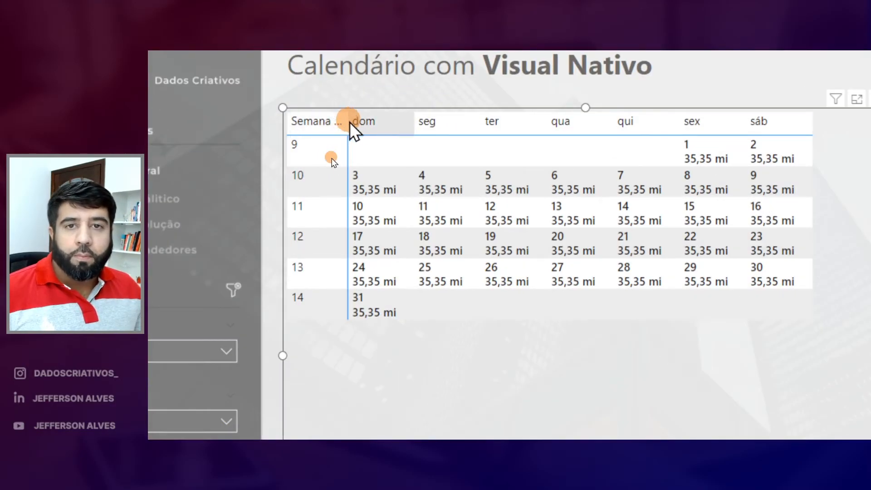
pyautogui.moveTo(342, 120); pyautogui.dragTo(284, 108)
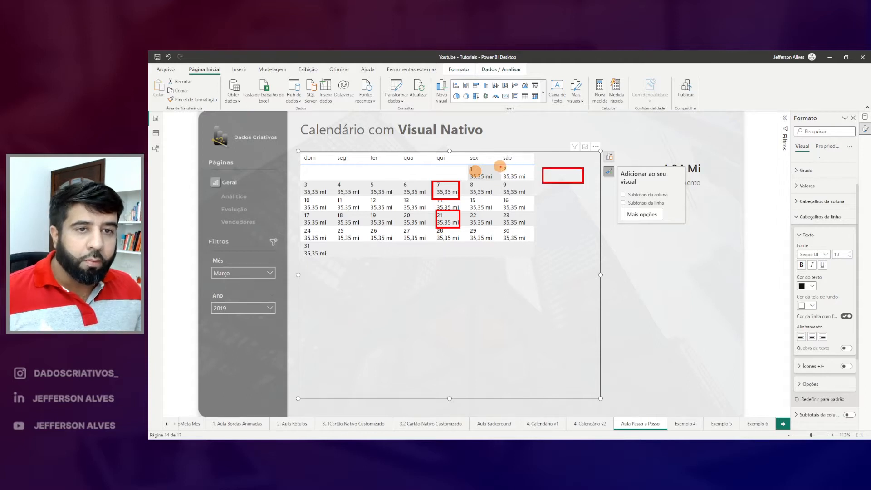
pyautogui.moveTo(548, 221); pyautogui.dragTo(581, 256)
pyautogui.press('Escape')
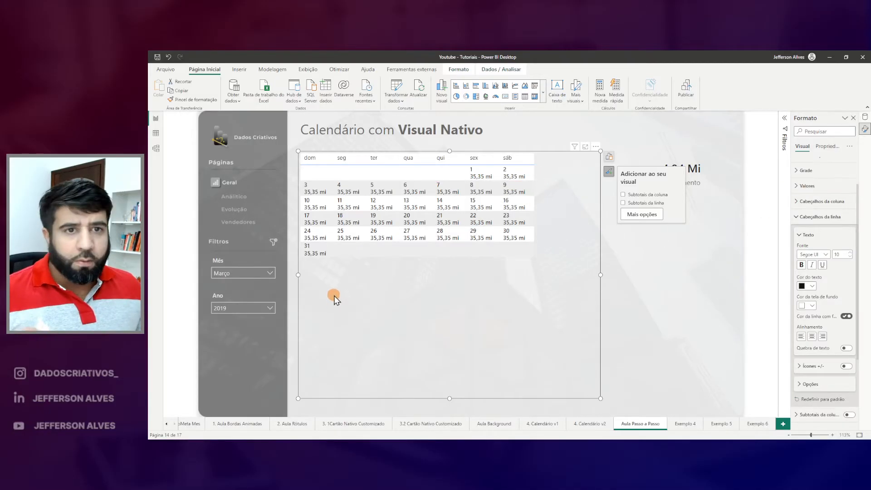
pyautogui.press('Escape')
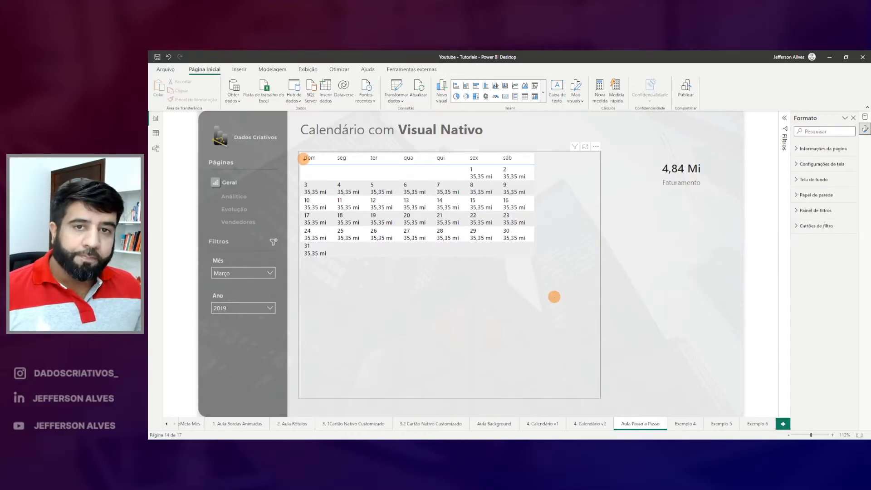
pyautogui.moveTo(302, 151)
pyautogui.mouseDown()
pyautogui.moveTo(336, 167)
pyautogui.moveTo(535, 165)
pyautogui.mouseUp()
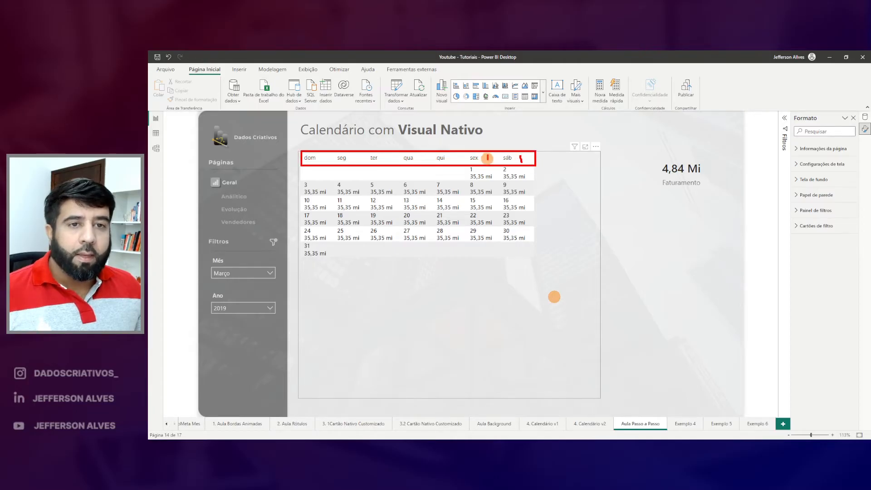
pyautogui.press('Escape')
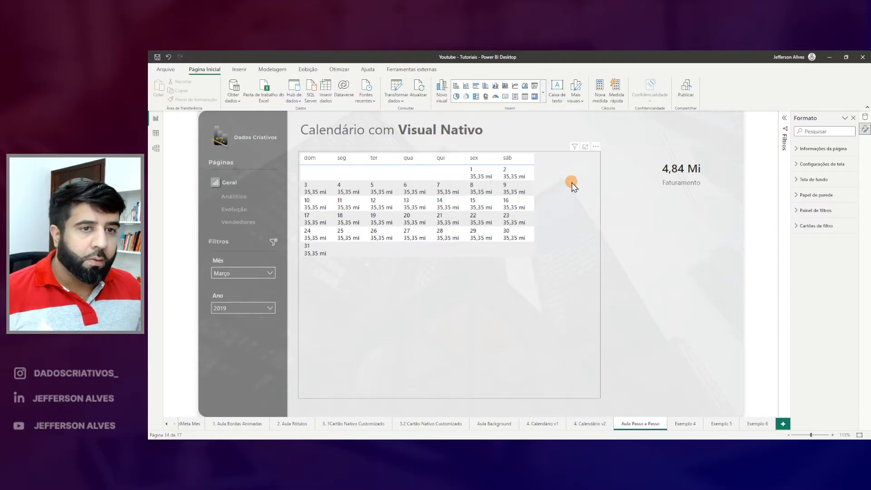
# Center the header alignment of the matrix's weekday columns and collapse the Cabeçalhos da coluna settings.
pyautogui.click(562, 159)
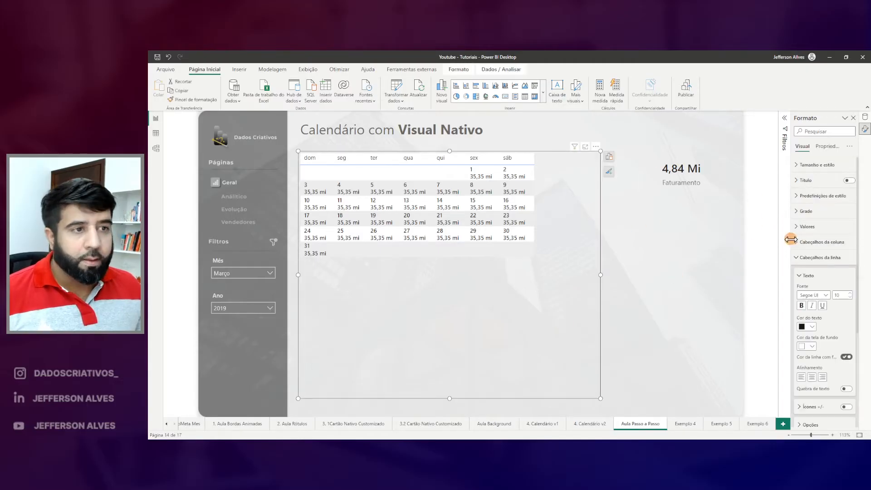
pyautogui.click(801, 242)
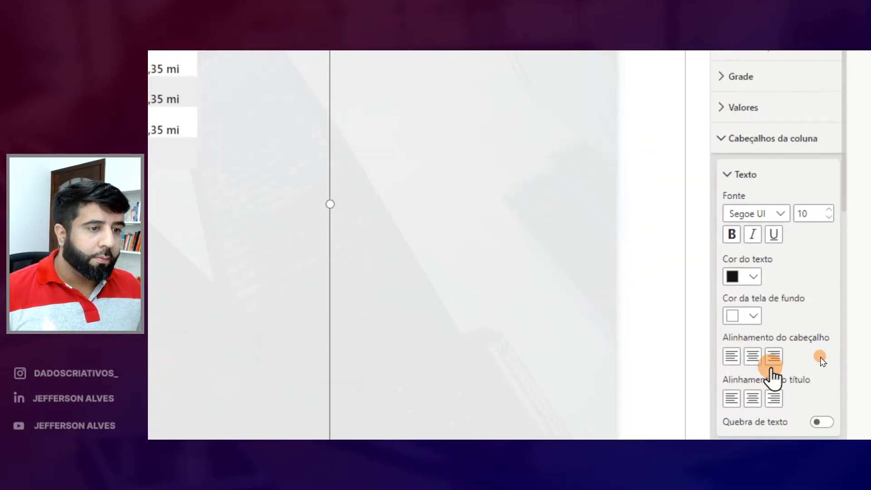
pyautogui.click(752, 356)
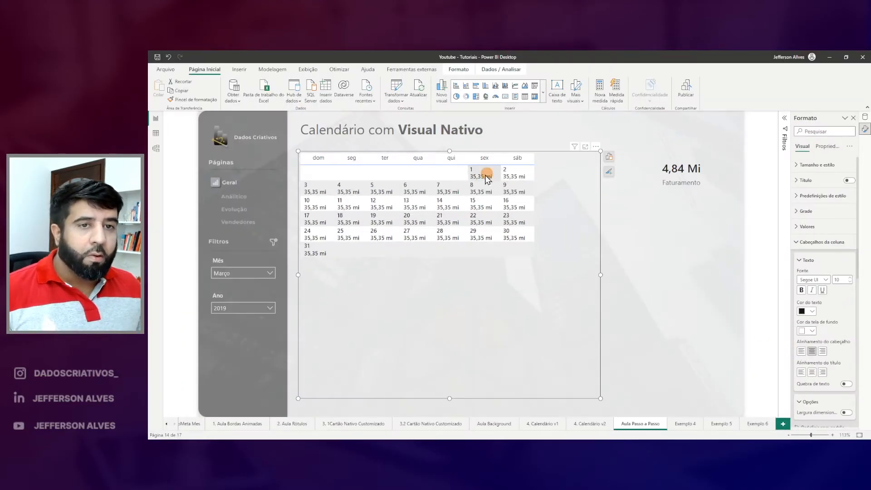
pyautogui.click(799, 246)
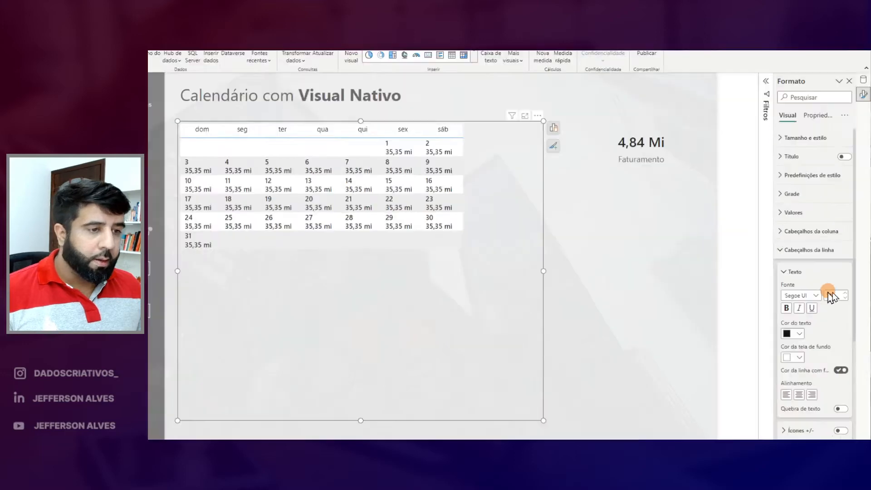
# Center the values of the Calendario Vendas series through the matrix's Coluna específica formatting.
pyautogui.scroll(-4, 833, 305)
pyautogui.click(735, 406)
pyautogui.scroll(-2, 771, 400)
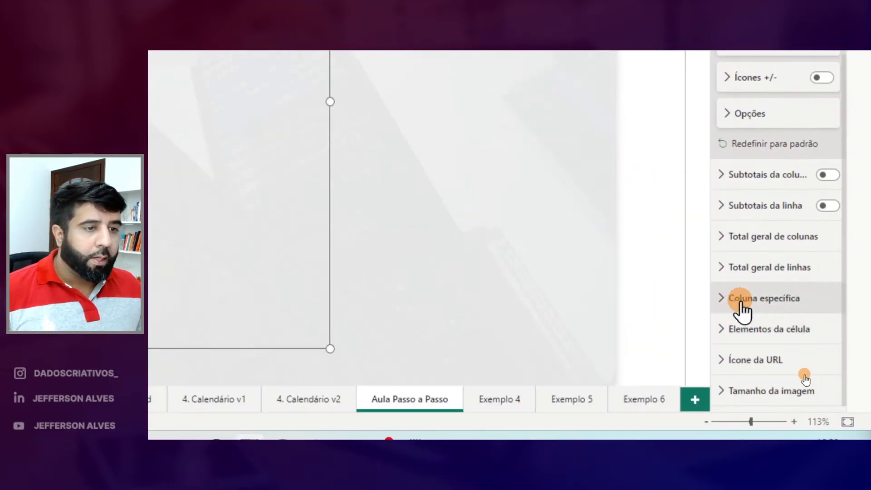
pyautogui.scroll(-4, 772, 290)
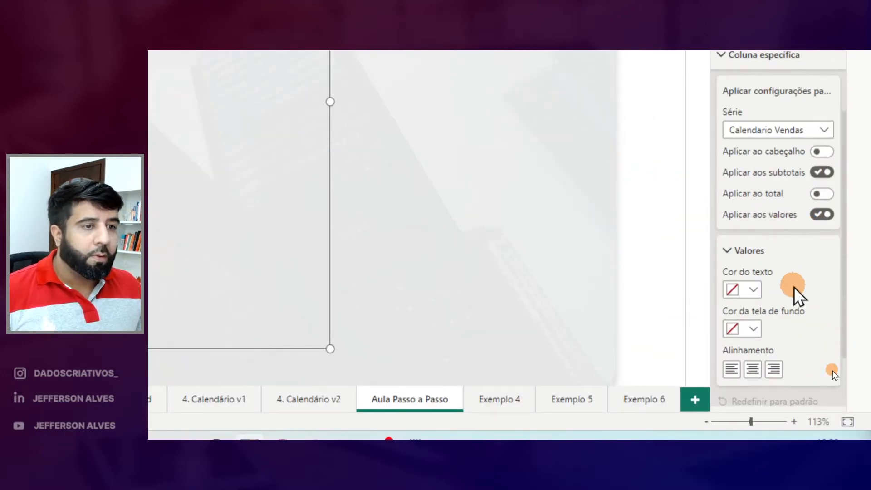
pyautogui.click(753, 370)
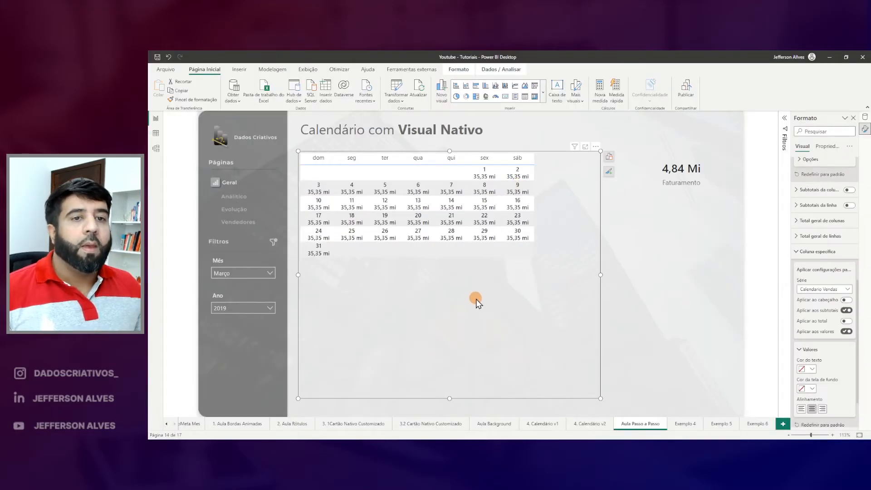
# Make the matrix's weekday column headers bold and deselect the visual.
pyautogui.moveTo(307, 151); pyautogui.dragTo(529, 162)
pyautogui.scroll(8, 821, 295)
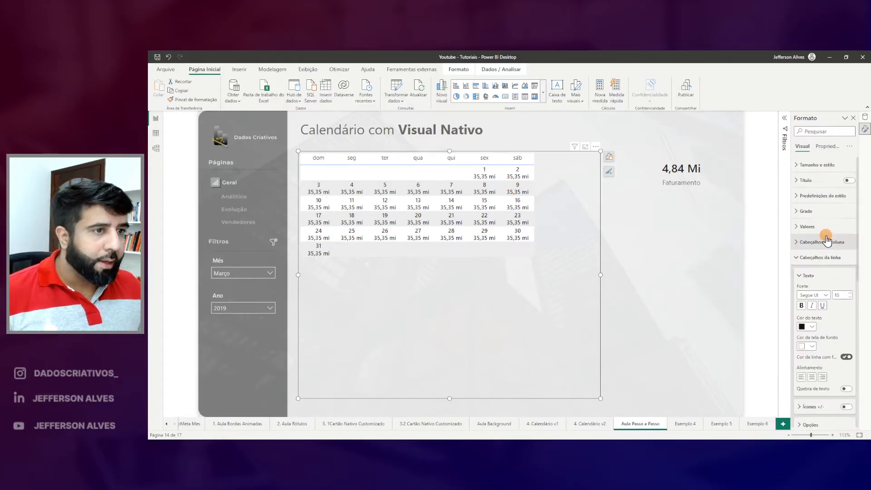
pyautogui.click(815, 242)
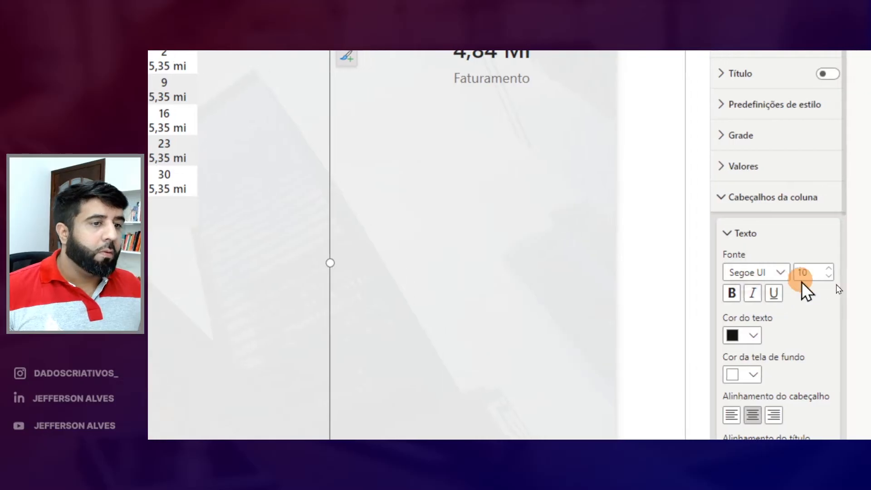
pyautogui.click(802, 290)
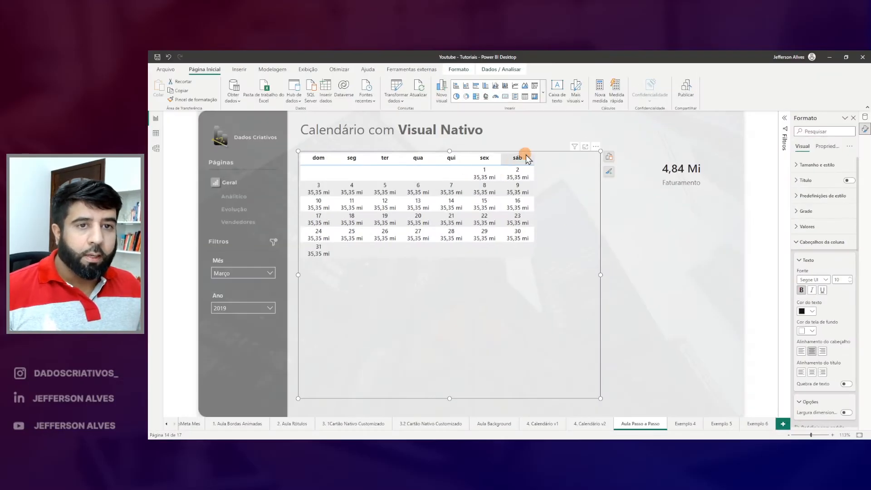
pyautogui.click(611, 264)
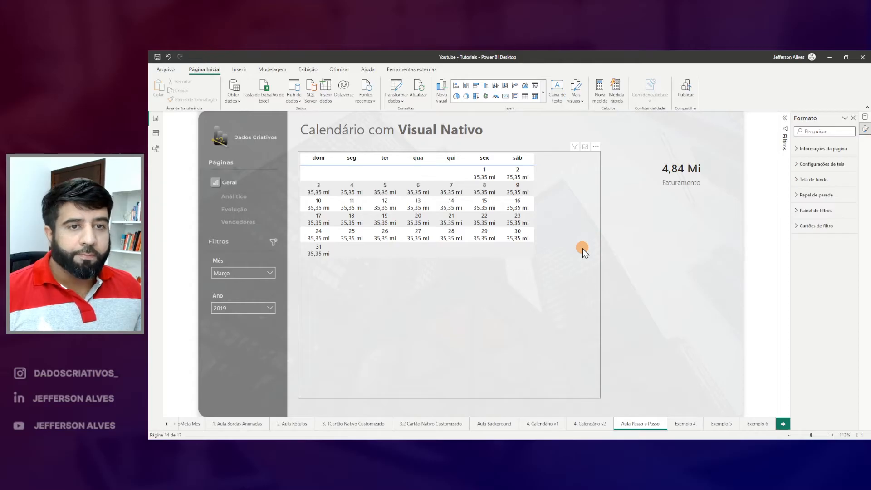
pyautogui.moveTo(470, 171)
pyautogui.mouseDown()
pyautogui.moveTo(532, 184)
pyautogui.moveTo(531, 198)
pyautogui.mouseUp()
pyautogui.press('Escape')
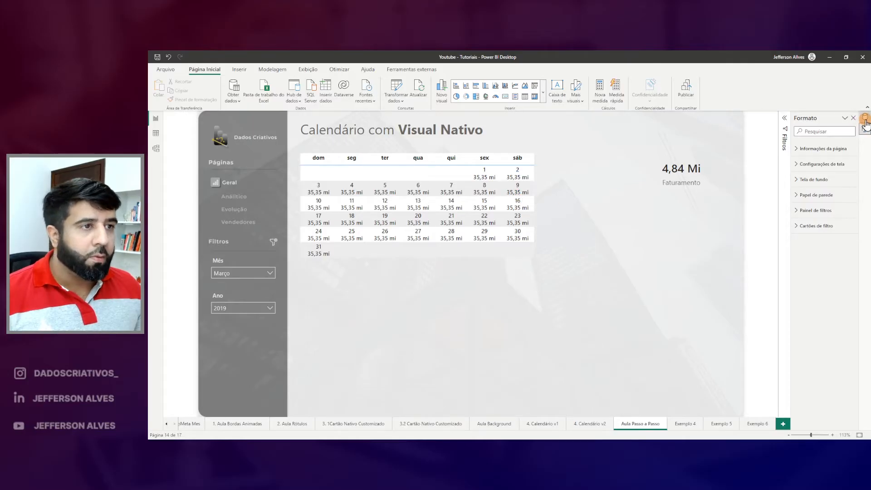
# Replace the fixed "35,35 mi" text of vTotal_vendas in the Calendario Vendas measure with [Faturamento] and commit the formula.
pyautogui.click(866, 118)
pyautogui.click(828, 200)
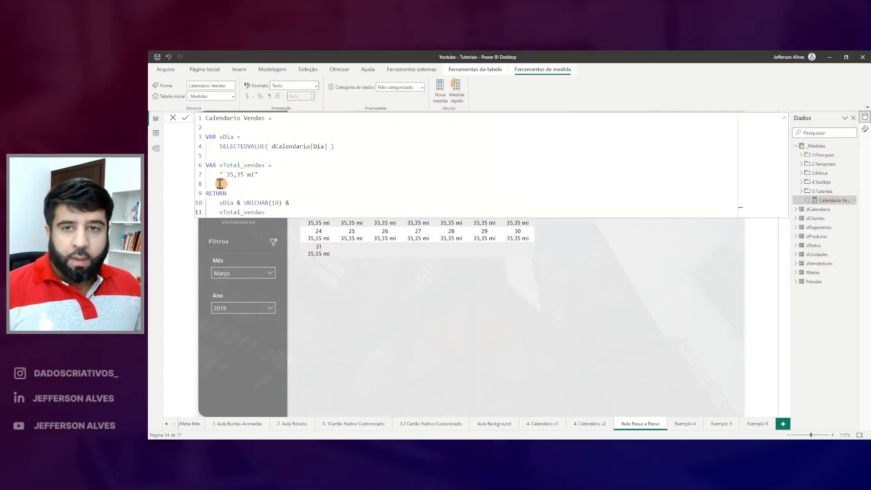
pyautogui.moveTo(261, 175); pyautogui.dragTo(218, 174)
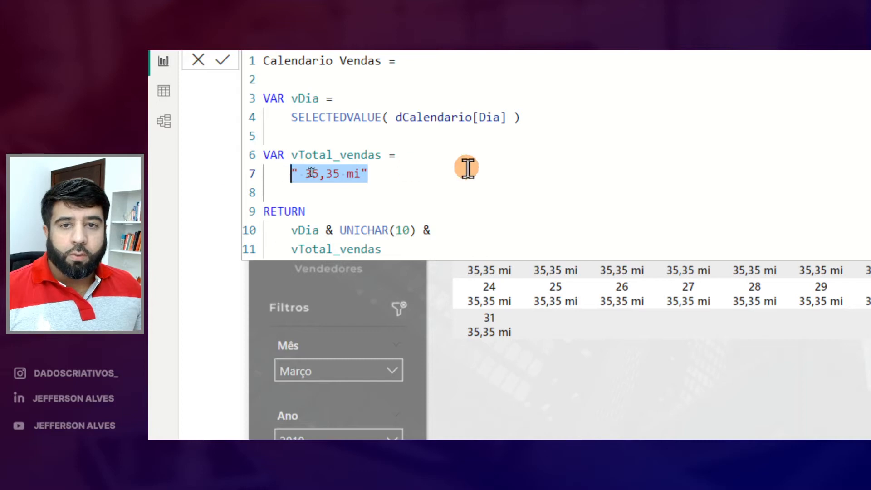
pyautogui.press('BackSpace')
pyautogui.write('[FATU')
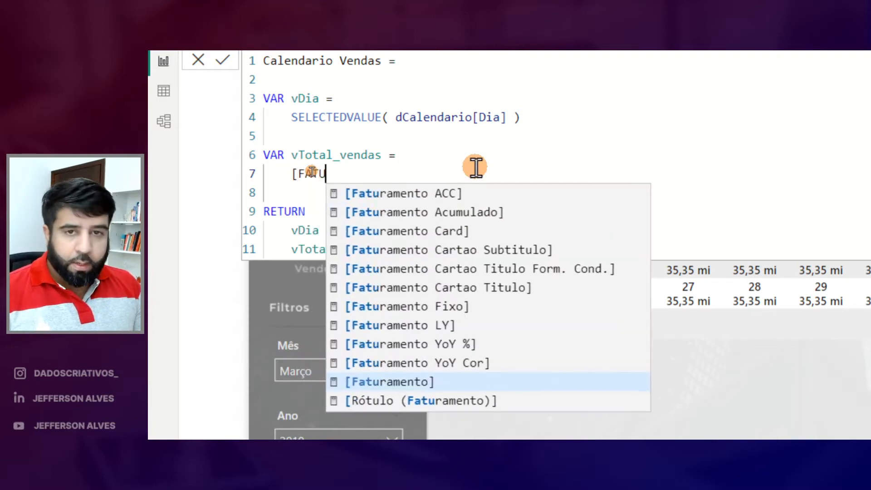
pyautogui.press('Tab')
pyautogui.press('Return')
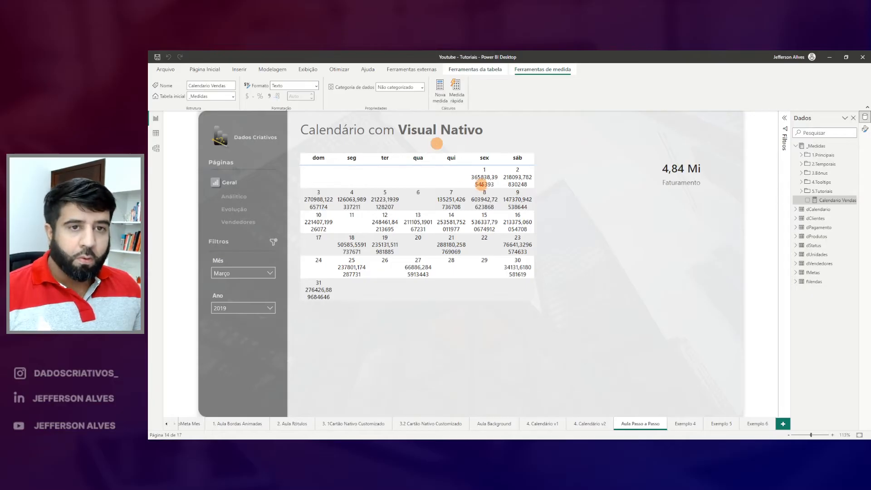
# Reopen the Calendario Vendas measure and duplicate the vTotal_vendas variable with its [Faturamento] expression above RETURN.
pyautogui.click(827, 198)
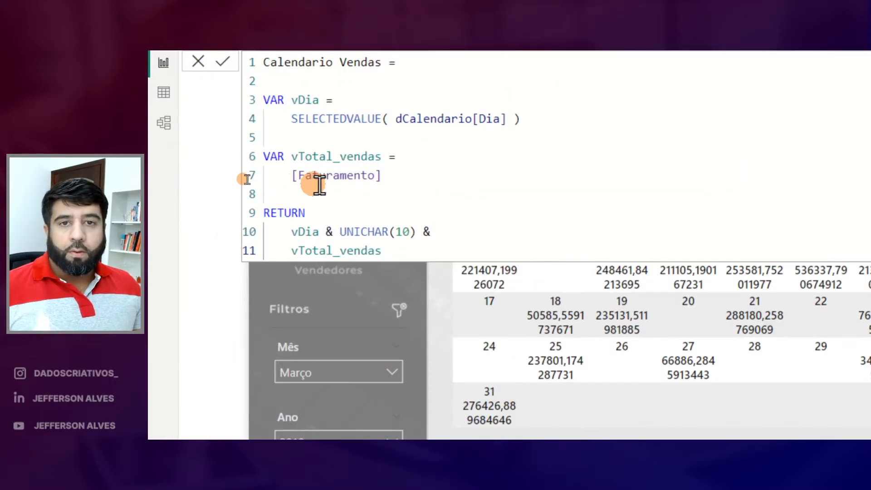
pyautogui.click(282, 171)
pyautogui.press('Return')
pyautogui.press('Return')
pyautogui.press('BackSpace')
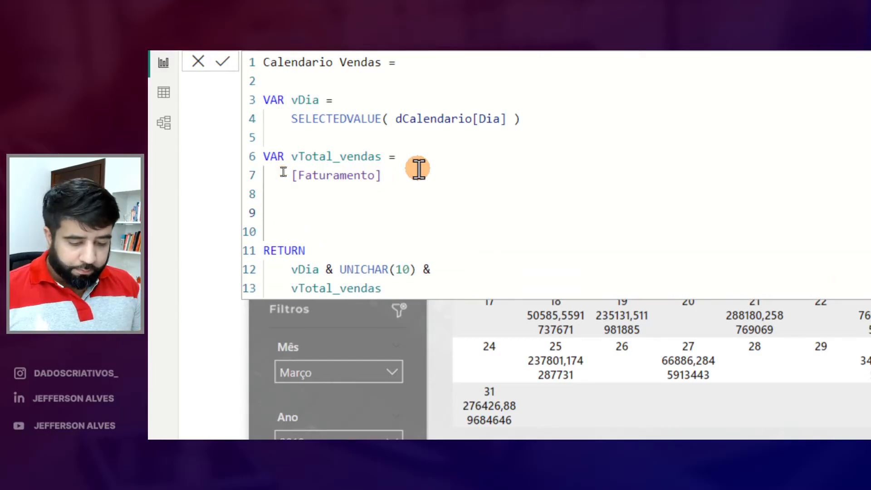
pyautogui.write('VA')
pyautogui.moveTo(390, 177); pyautogui.dragTo(259, 156)
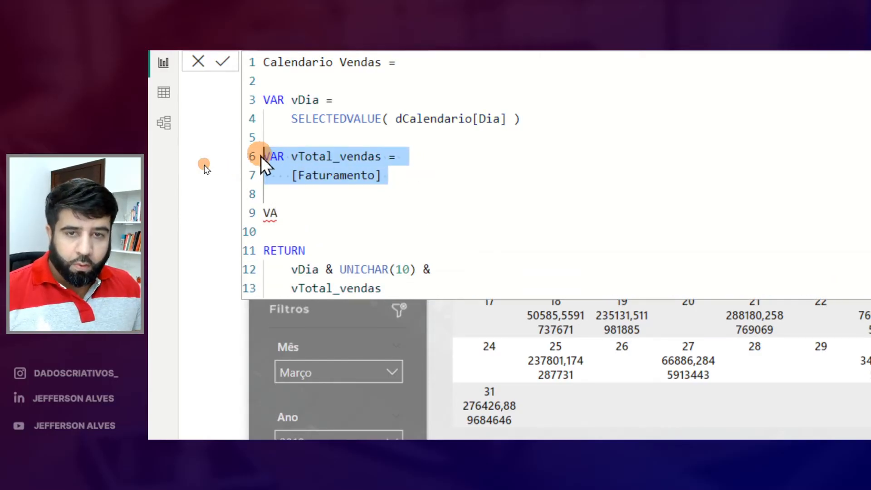
pyautogui.hotkey('ctrl', 'c')
pyautogui.moveTo(289, 212); pyautogui.dragTo(260, 208)
pyautogui.hotkey('ctrl', 'v')
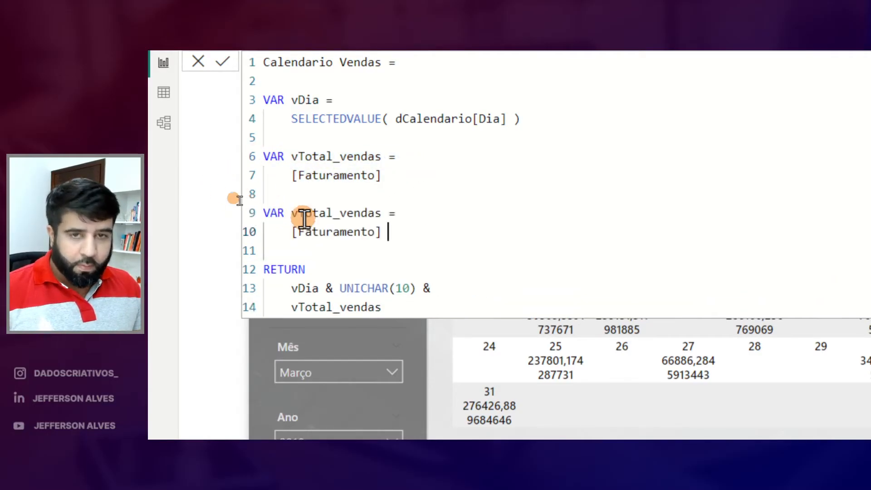
# Rename the duplicated variable vTotal_vendas_formatado.
pyautogui.click(383, 215)
pyautogui.write('_')
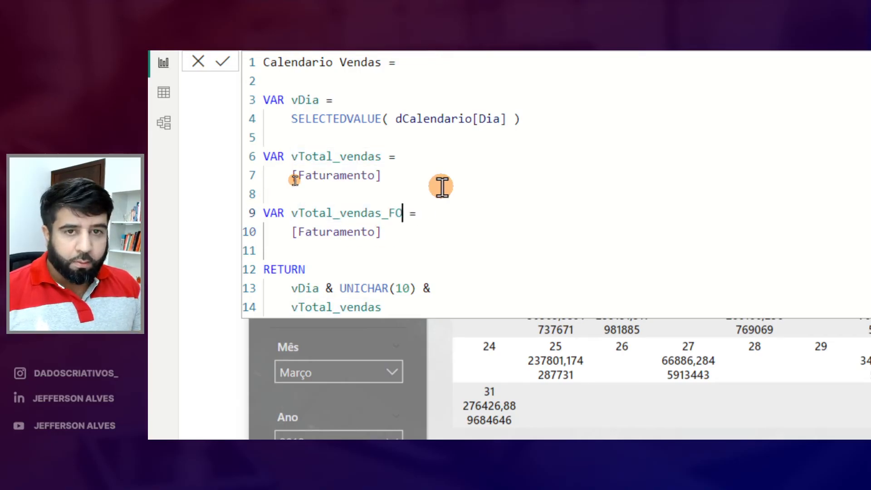
pyautogui.write('formatado')
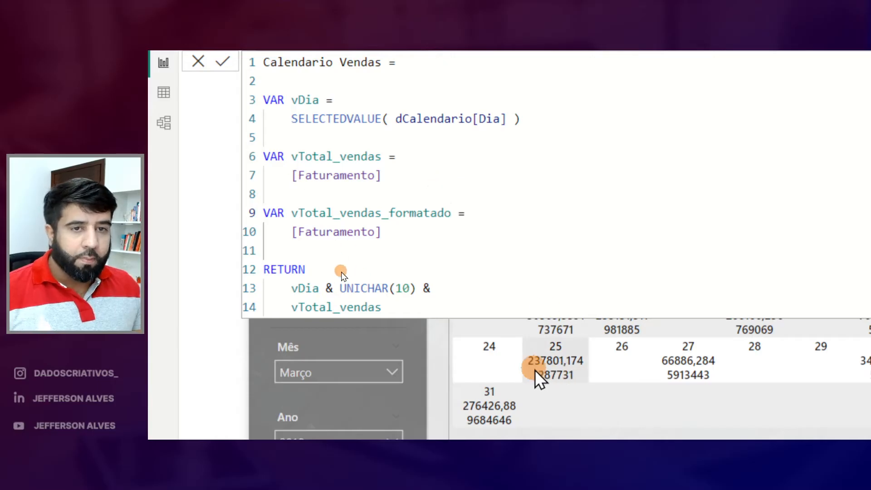
# Replace the vTotal_vendas_formatado expression with FORMAT( vTotal_vendas, "#,0" ).
pyautogui.moveTo(396, 235); pyautogui.dragTo(299, 230)
pyautogui.write('FORMAT(')
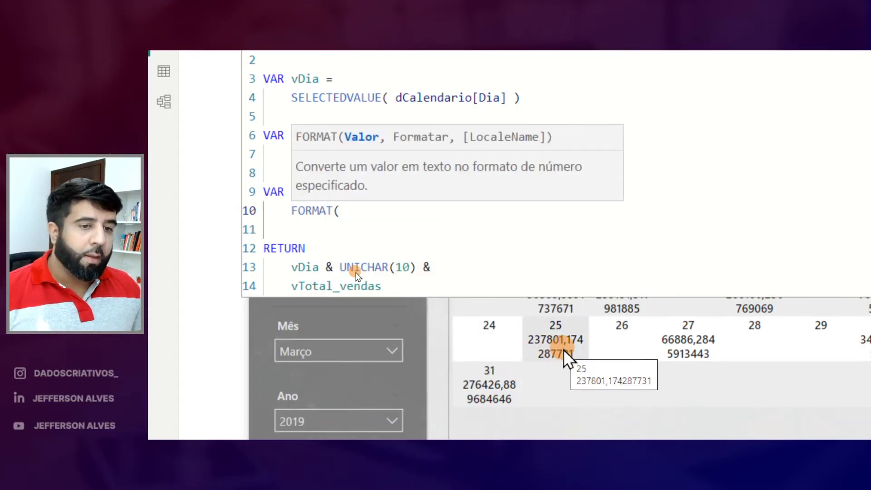
pyautogui.write(' VA')
pyautogui.press('BackSpace')
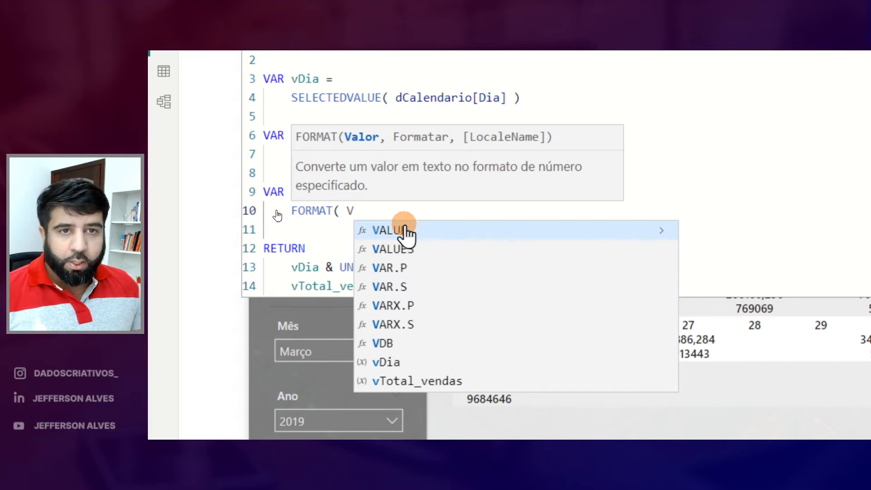
pyautogui.click(635, 99)
pyautogui.click(380, 211)
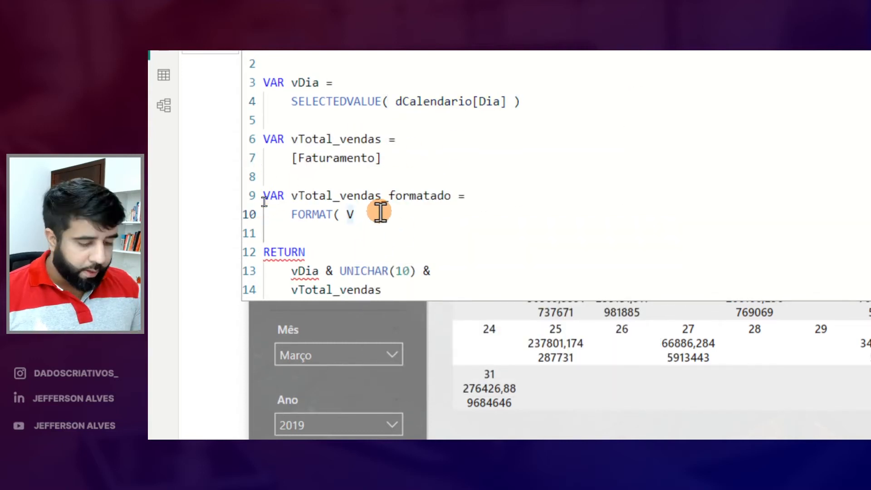
pyautogui.press('BackSpace')
pyautogui.write('vTotal_vendas,')
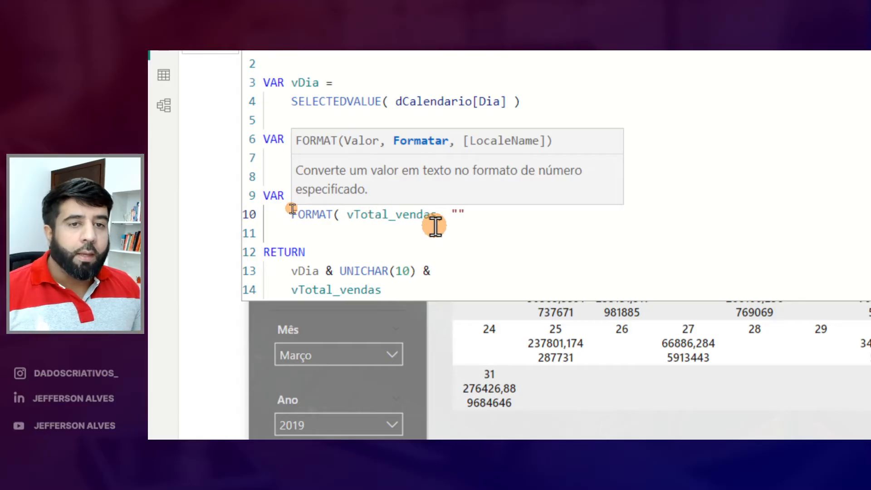
pyautogui.click(512, 226)
pyautogui.write('"#,0" ')
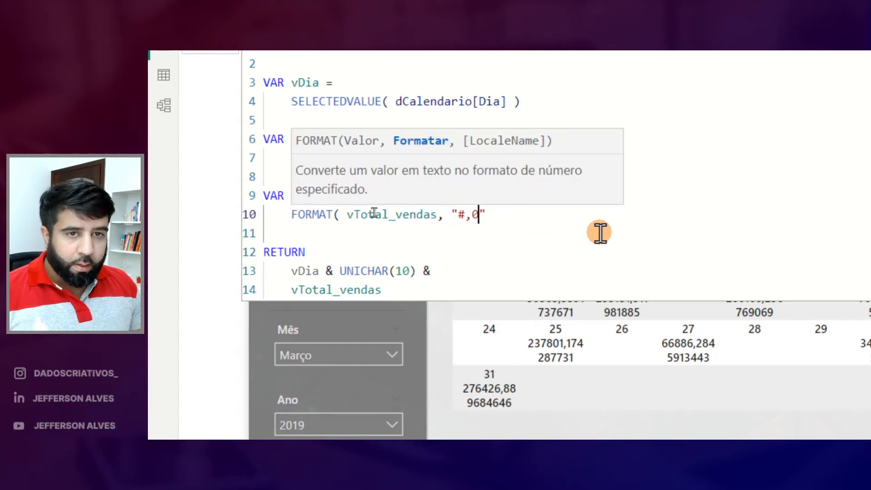
pyautogui.write(')')
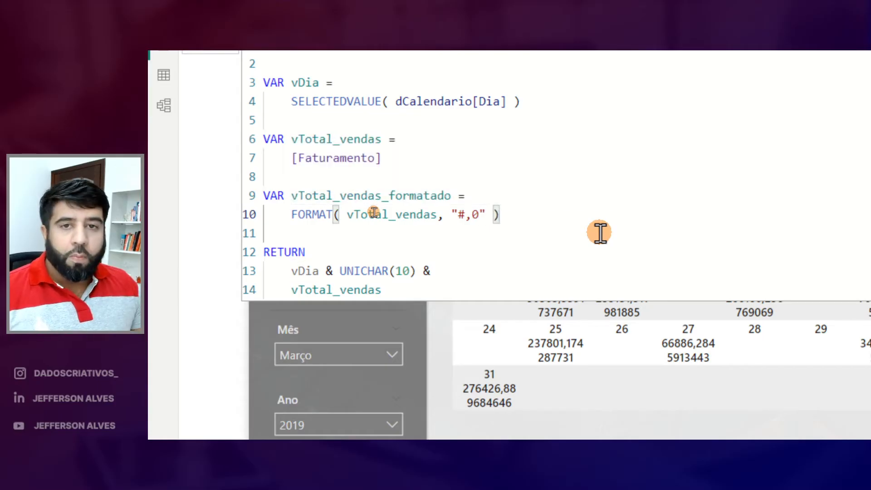
# Make the Calendario Vendas measure return vTotal_vendas_formatado instead of vTotal_vendas after the line break, and commit the formula.
pyautogui.doubleClick(293, 195)
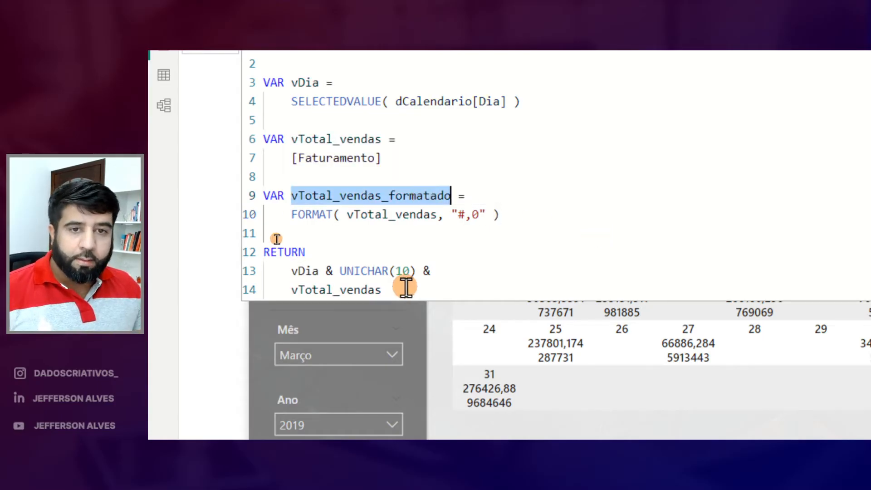
pyautogui.doubleClick(363, 289)
pyautogui.hotkey('ctrl', 'v')
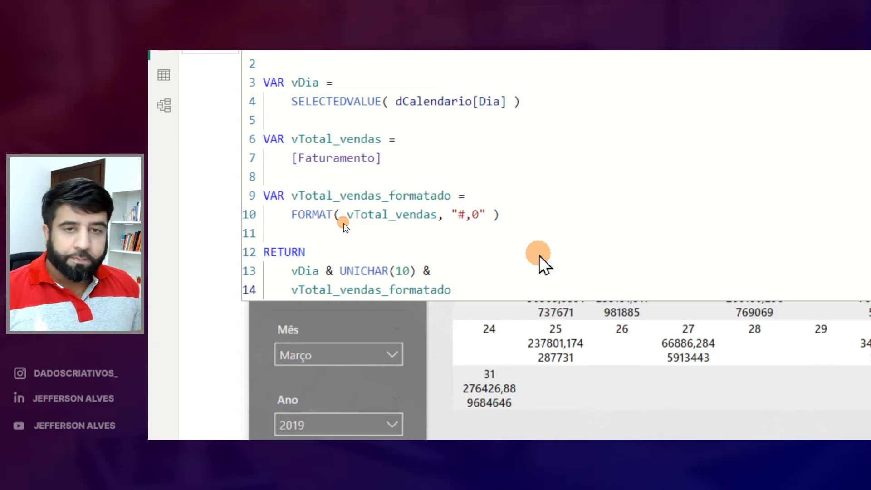
pyautogui.press('Return')
pyautogui.click(487, 277)
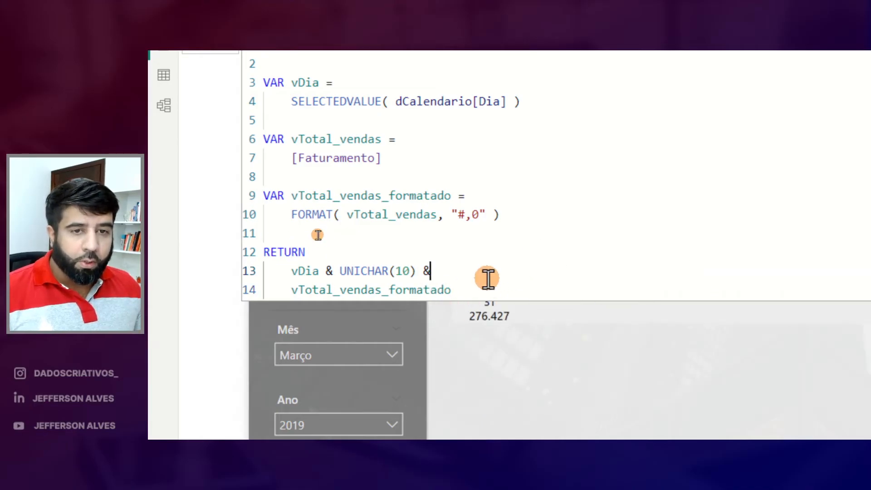
pyautogui.press('Escape')
pyautogui.moveTo(611, 260); pyautogui.dragTo(633, 260)
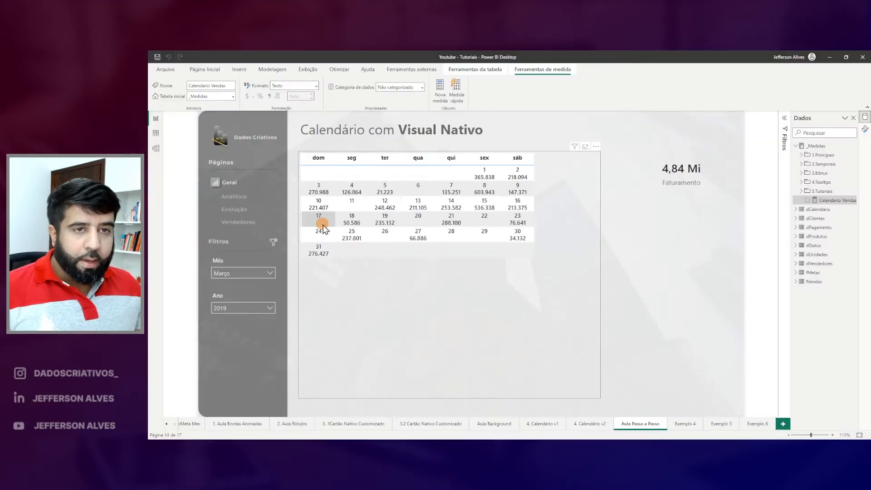
pyautogui.click(834, 200)
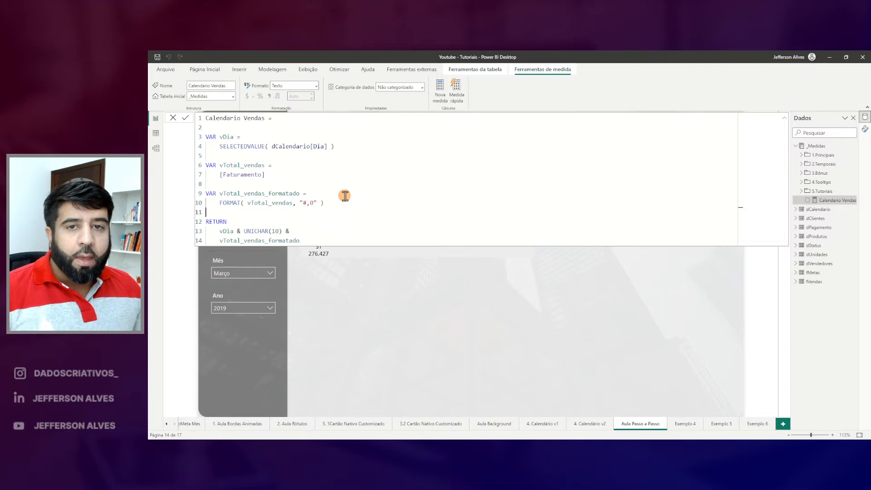
pyautogui.press('Return')
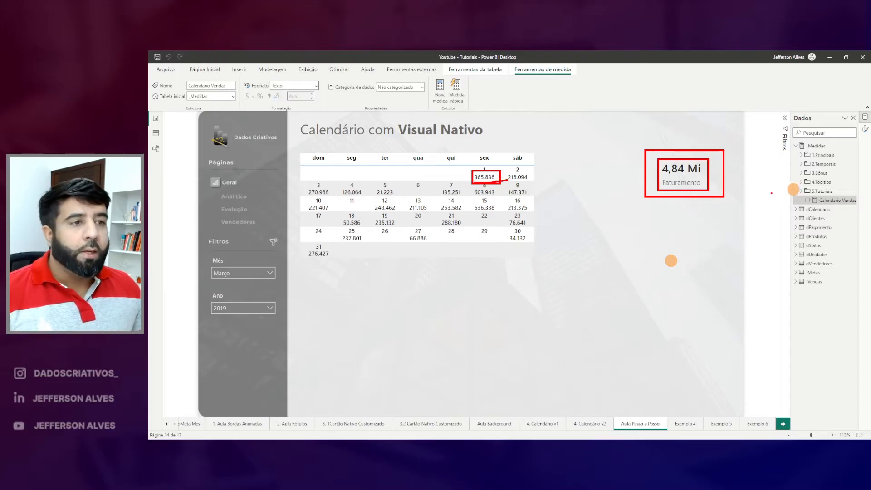
pyautogui.click(821, 200)
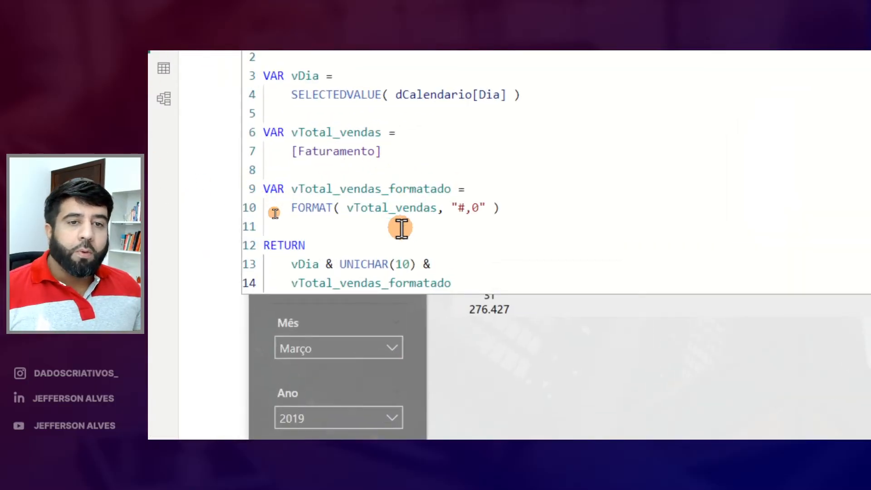
pyautogui.moveTo(383, 153); pyautogui.dragTo(292, 152)
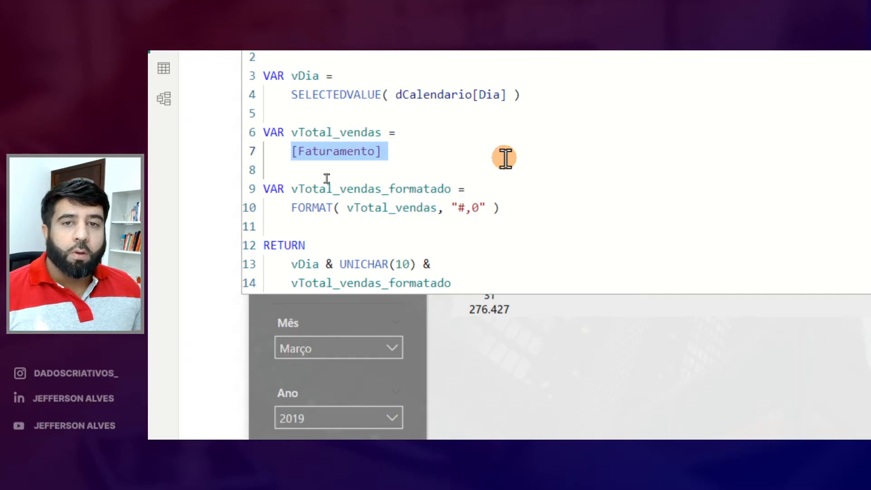
pyautogui.press('BackSpace')
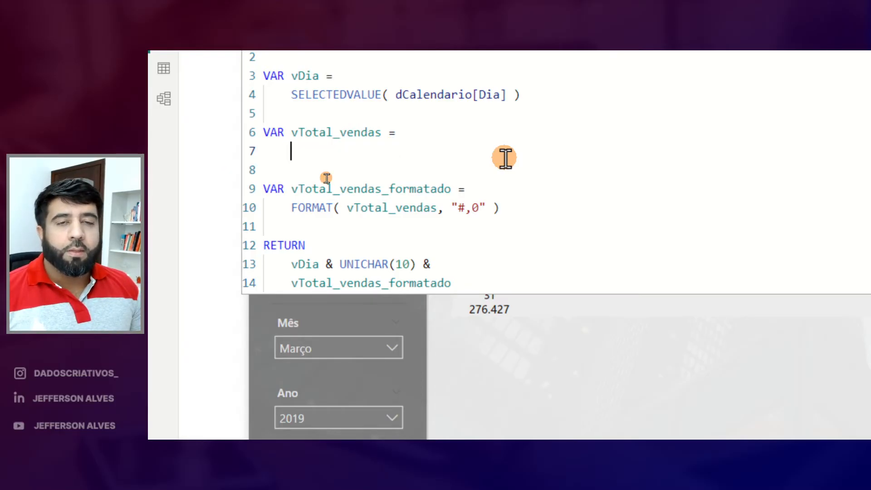
pyautogui.write('2')
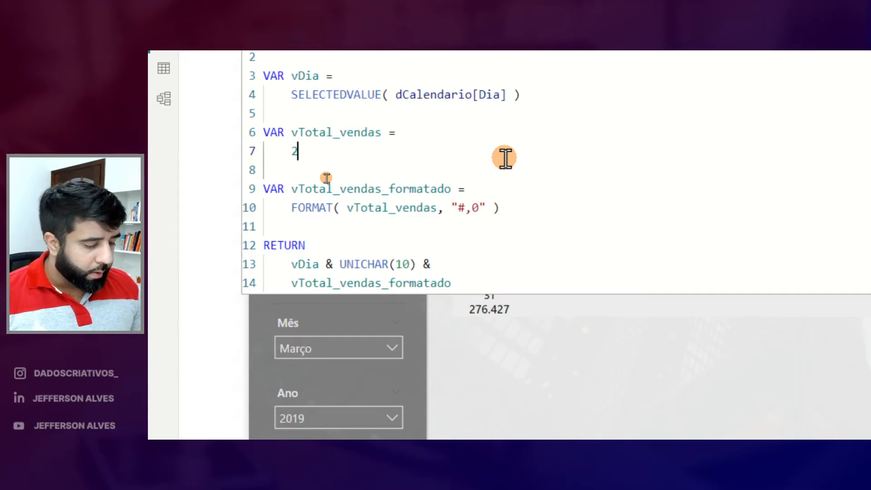
pyautogui.write('780000000')
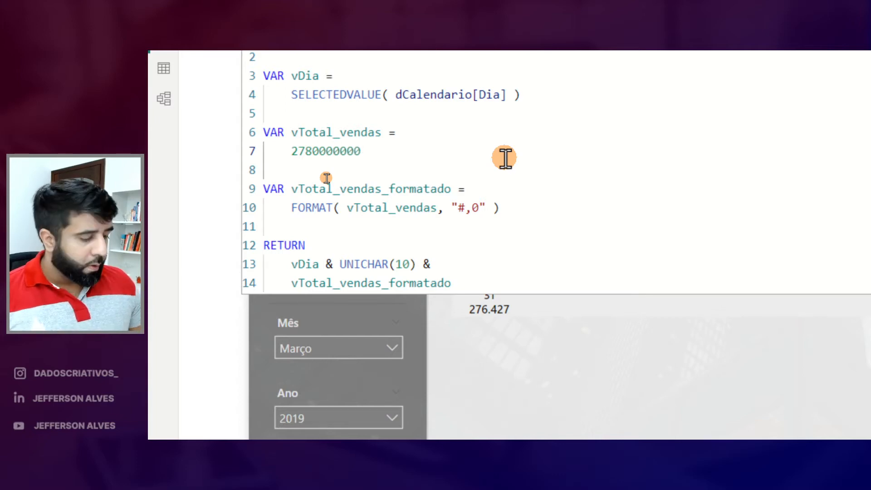
pyautogui.press('Return')
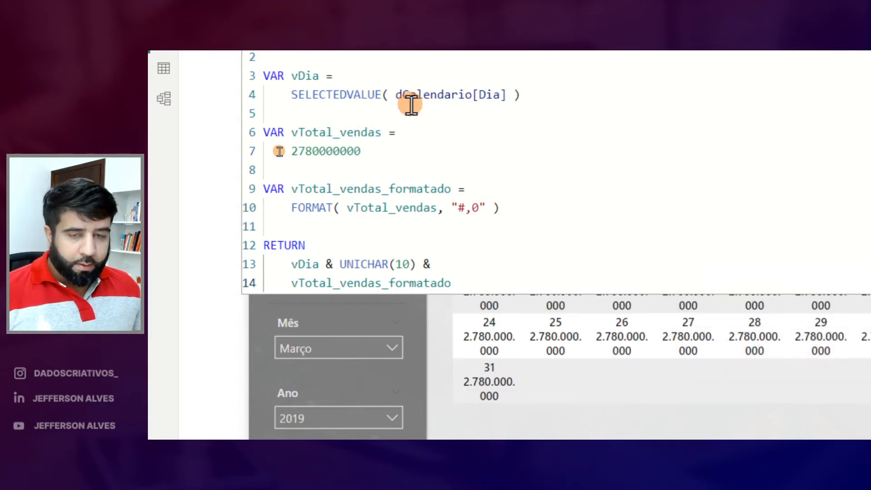
pyautogui.moveTo(286, 138); pyautogui.dragTo(375, 173)
pyautogui.moveTo(357, 219); pyautogui.dragTo(482, 210)
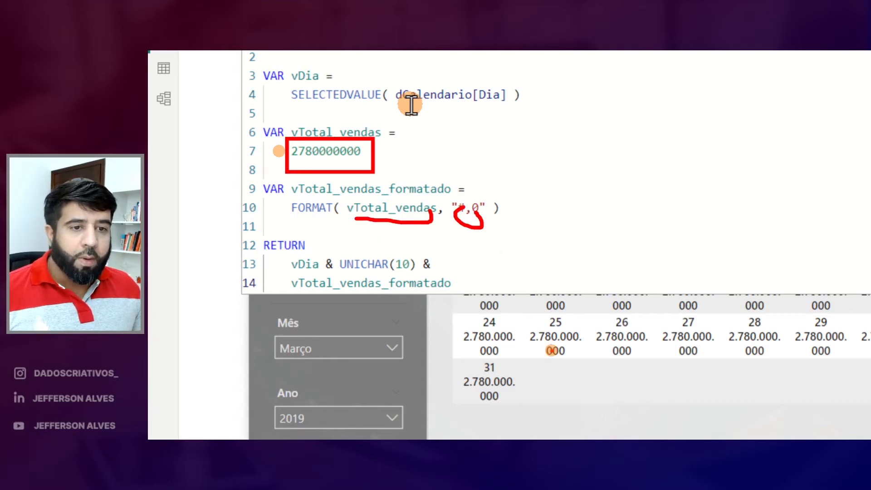
pyautogui.moveTo(569, 337)
pyautogui.mouseDown()
pyautogui.moveTo(525, 334)
pyautogui.moveTo(558, 323)
pyautogui.mouseUp()
pyautogui.press('Escape')
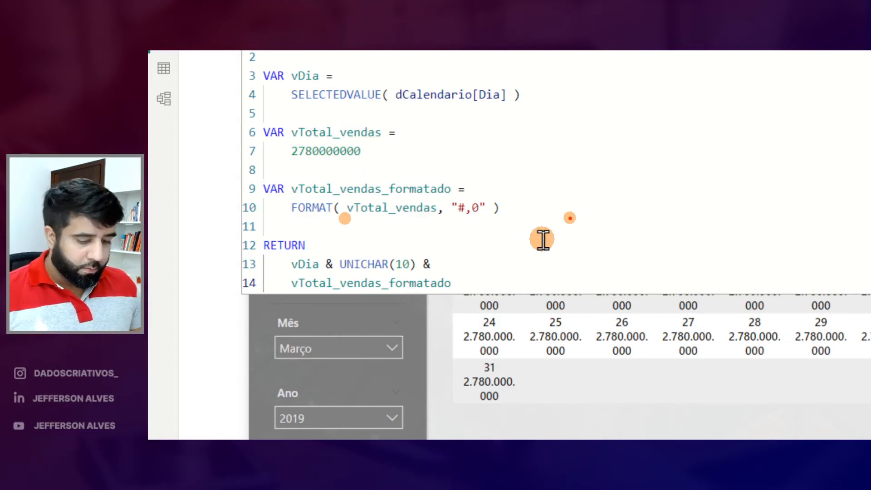
pyautogui.write('78')
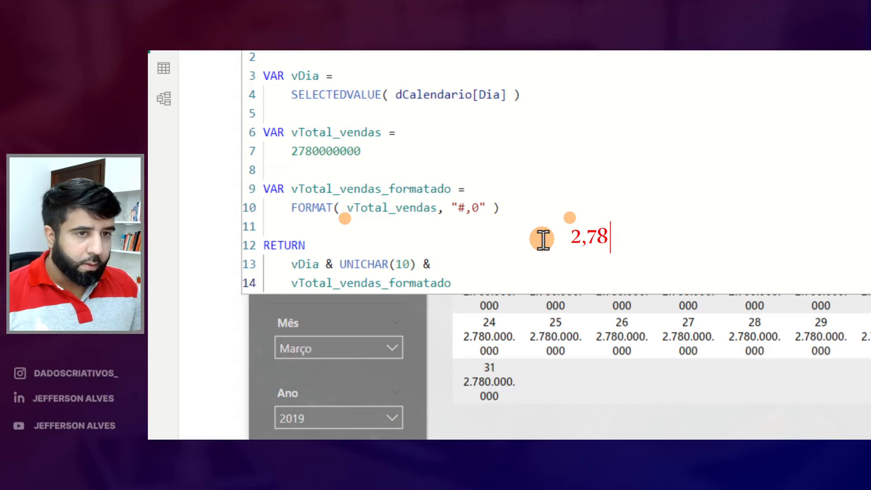
pyautogui.write(' bi')
pyautogui.moveTo(603, 213); pyautogui.dragTo(615, 210)
pyautogui.press('Escape')
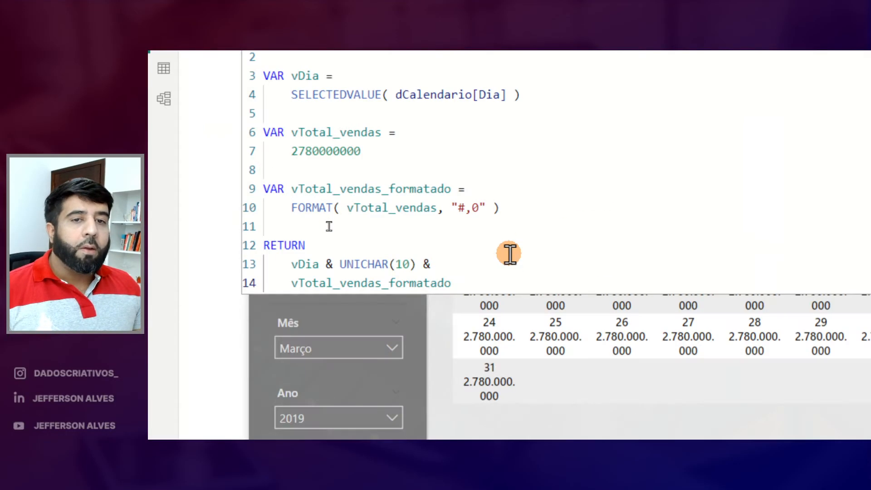
# Extend the format string in vTotal_vendas_formatado to "#,0,,,.00 bi" and commit the formula.
pyautogui.doubleClick(330, 151)
pyautogui.moveTo(361, 151); pyautogui.dragTo(291, 151)
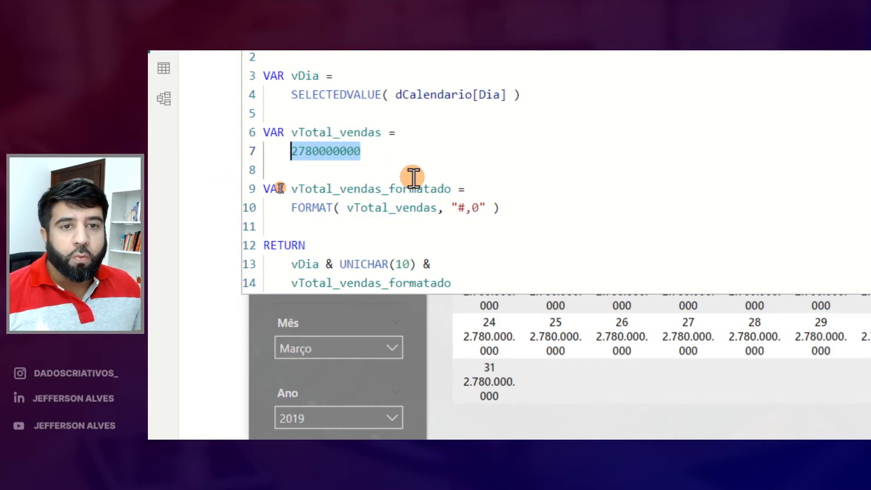
pyautogui.click(484, 208)
pyautogui.write(',,')
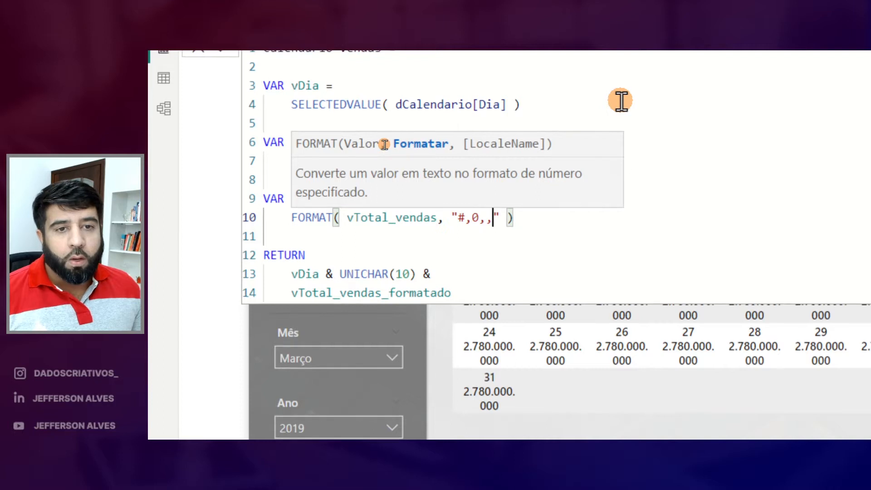
pyautogui.write(',')
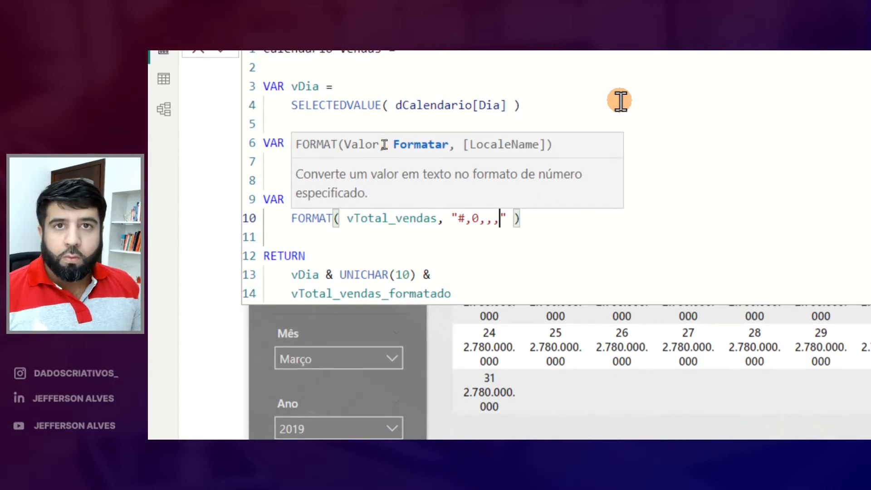
pyautogui.write('.00')
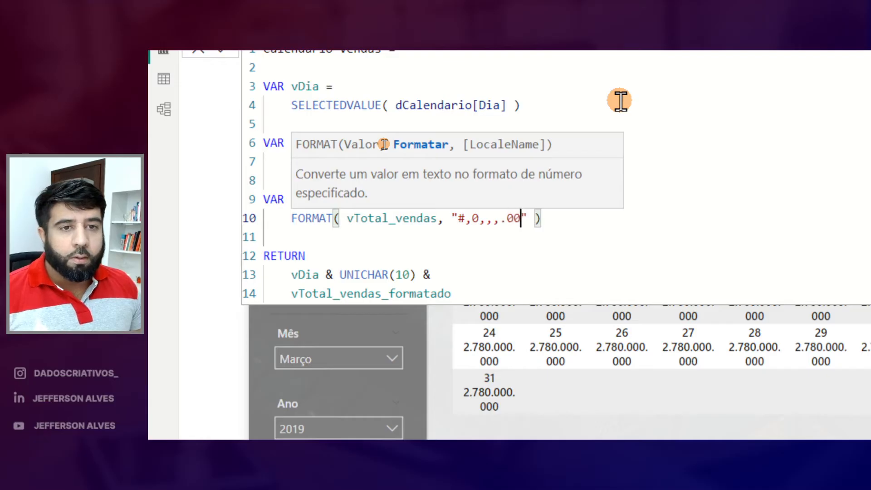
pyautogui.write(' bi')
pyautogui.press('Return')
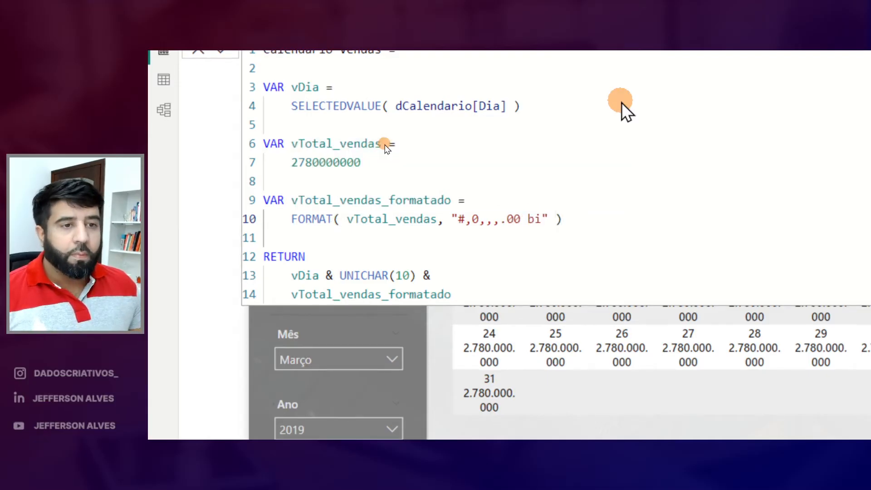
pyautogui.moveTo(504, 314)
pyautogui.mouseDown()
pyautogui.moveTo(486, 341)
pyautogui.moveTo(506, 310)
pyautogui.mouseUp()
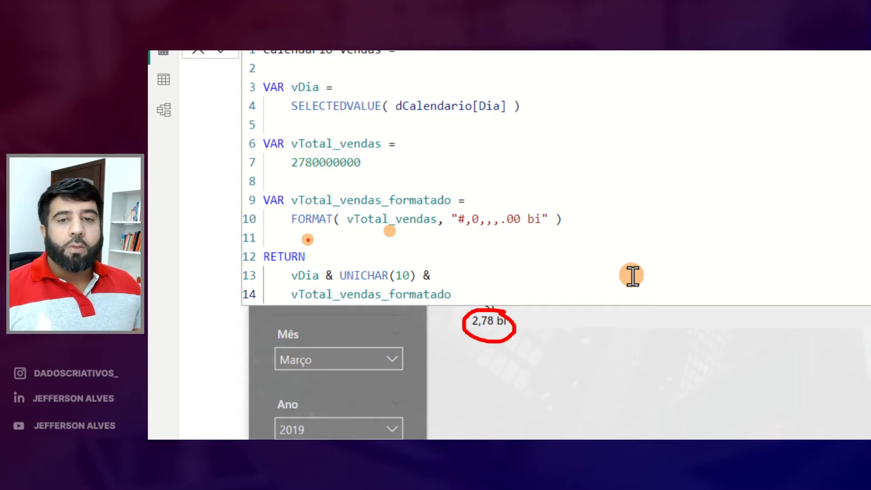
pyautogui.moveTo(285, 208); pyautogui.dragTo(573, 234)
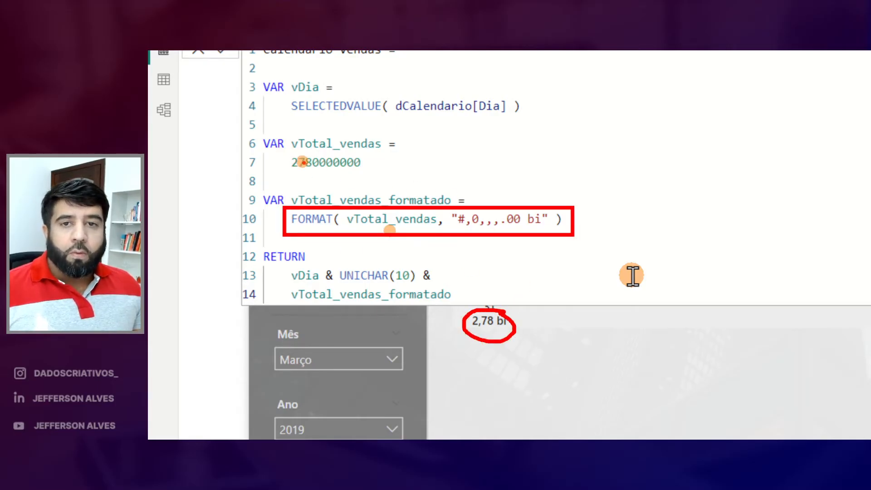
pyautogui.moveTo(289, 154)
pyautogui.mouseDown()
pyautogui.moveTo(369, 175)
pyautogui.moveTo(401, 159)
pyautogui.moveTo(408, 168)
pyautogui.mouseUp()
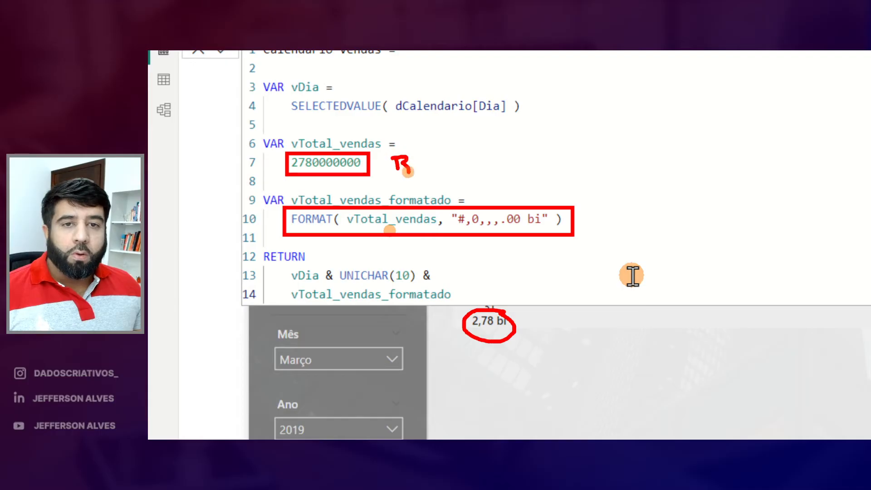
pyautogui.press('Escape')
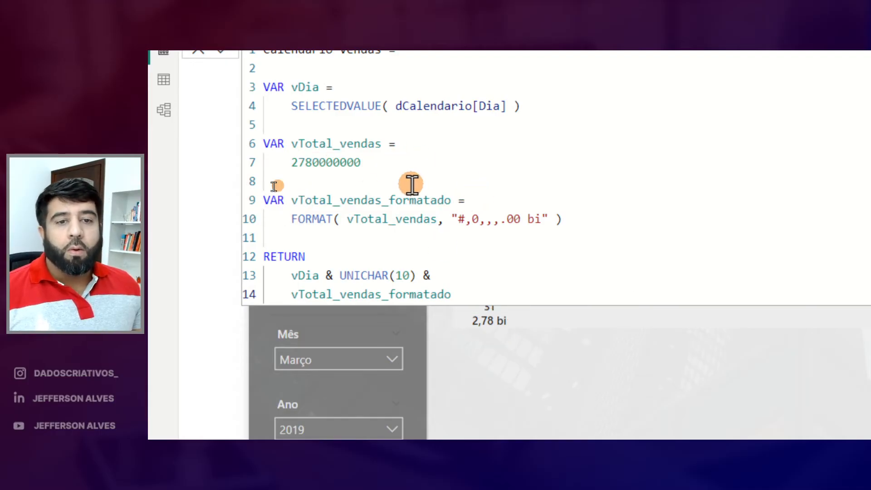
# Set the vTotal_vendas test value to 5450000 and commit the formula.
pyautogui.doubleClick(339, 162)
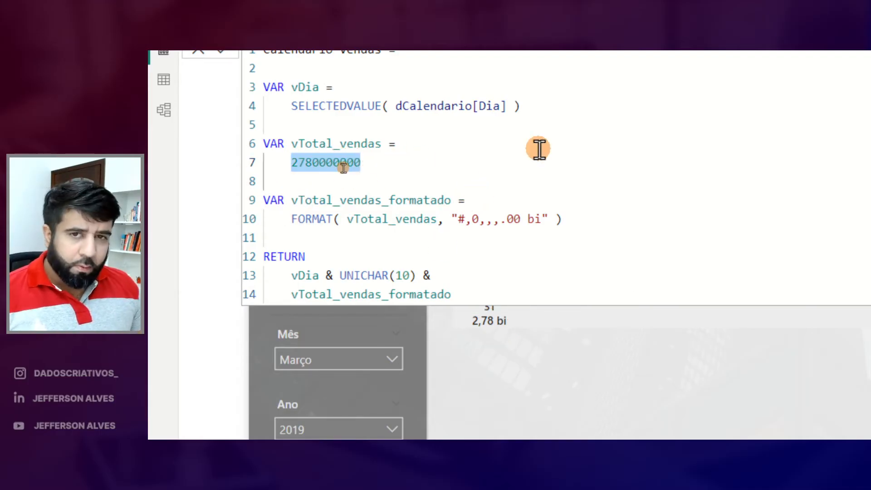
pyautogui.write('5450000')
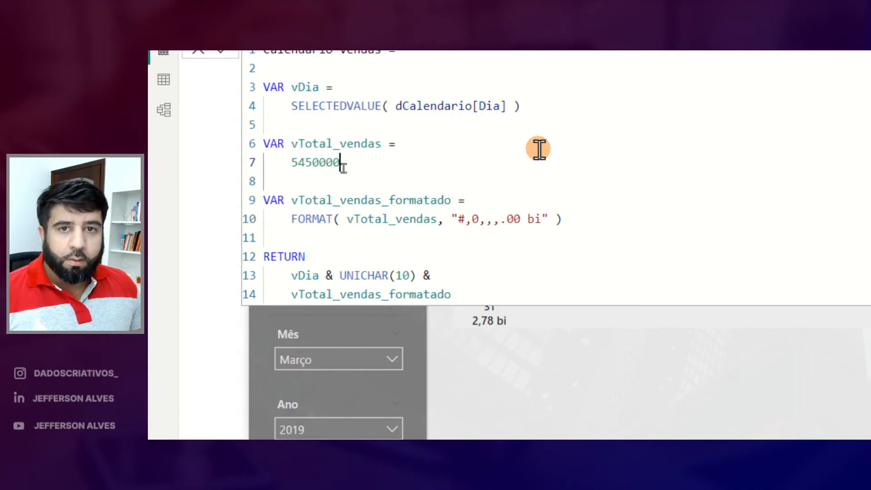
pyautogui.press('Return')
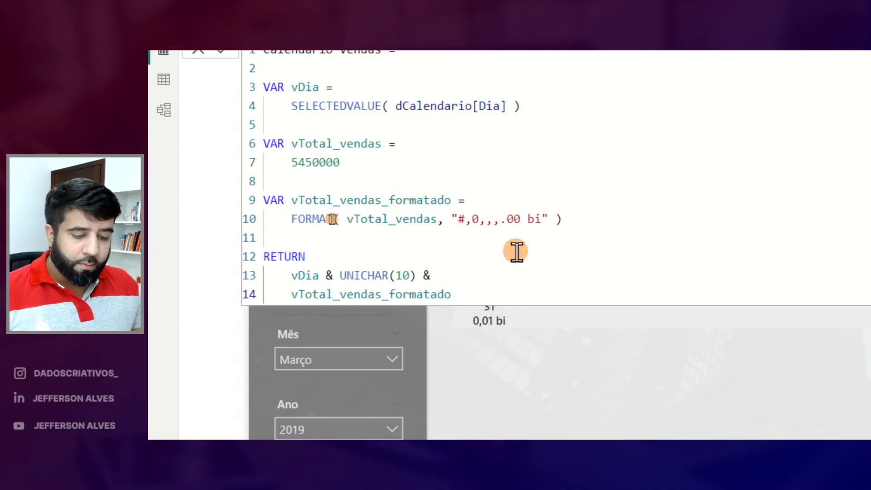
pyautogui.moveTo(287, 155)
pyautogui.mouseDown()
pyautogui.moveTo(306, 168)
pyautogui.moveTo(347, 174)
pyautogui.mouseUp()
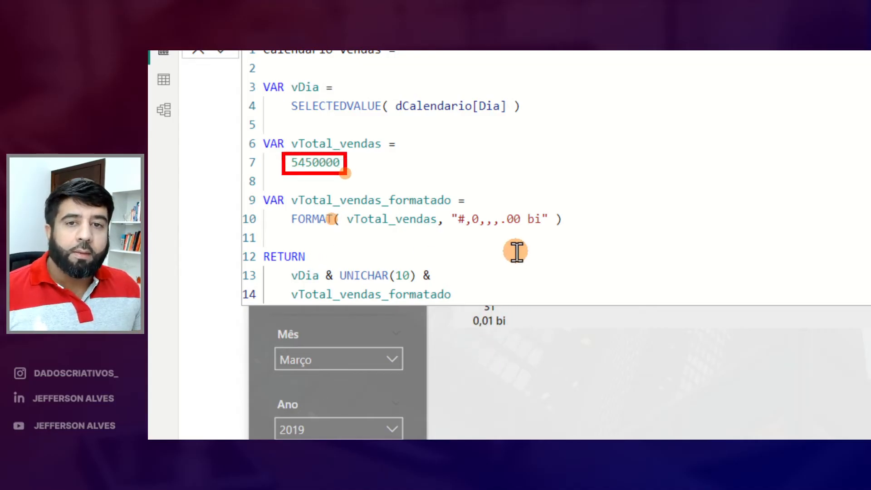
pyautogui.moveTo(529, 227)
pyautogui.mouseDown()
pyautogui.moveTo(550, 221)
pyautogui.moveTo(527, 224)
pyautogui.mouseUp()
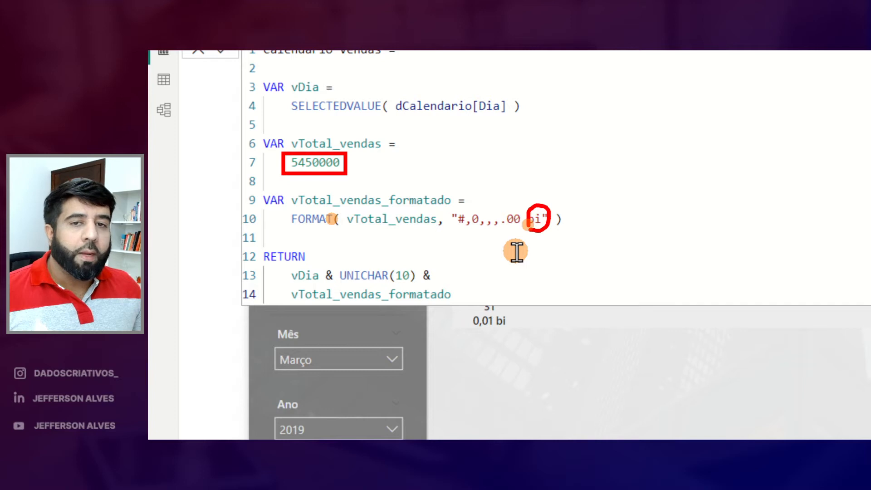
pyautogui.moveTo(351, 164); pyautogui.dragTo(386, 163)
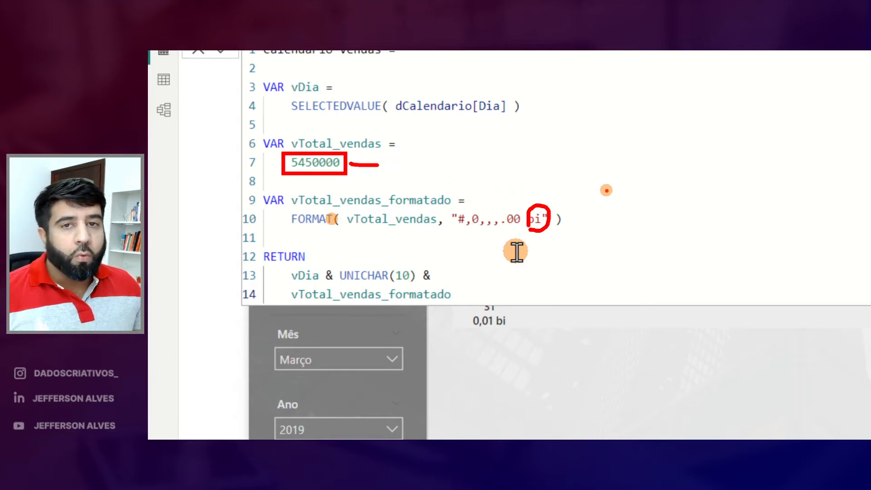
pyautogui.press('Escape')
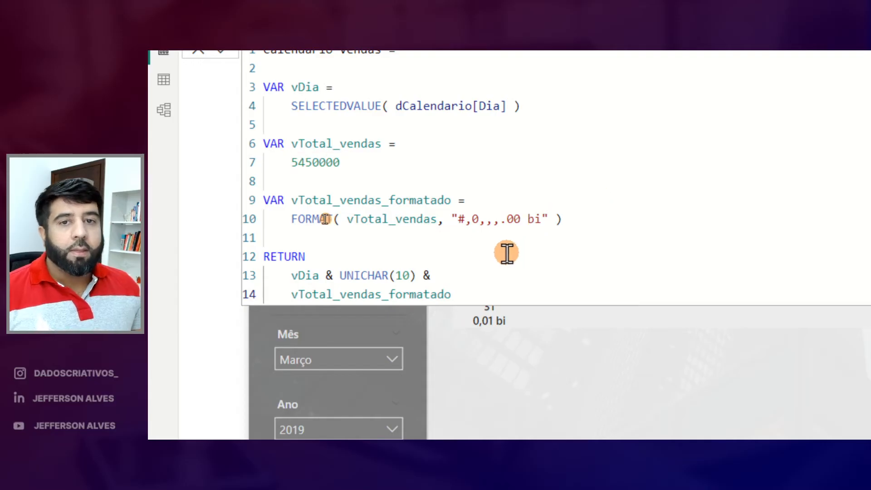
# Start a SWITCH( TRUE(), expression above the FORMAT line in the vTotal_vendas_formatado variable.
pyautogui.click(492, 200)
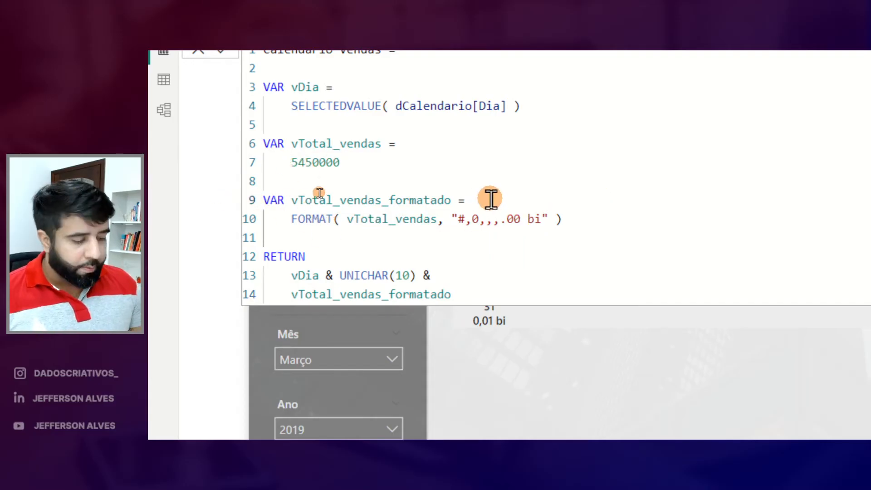
pyautogui.press('Return')
pyautogui.write('SWITCH(')
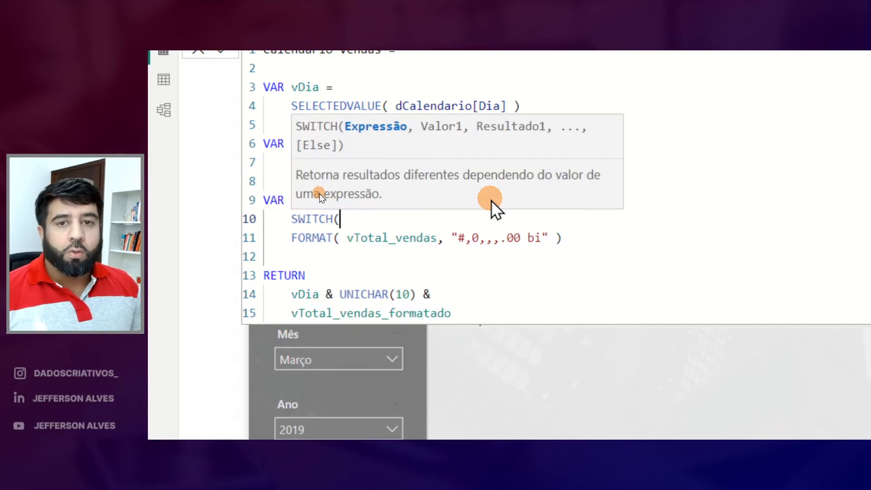
pyautogui.press('Return')
pyautogui.write('TRUE(),')
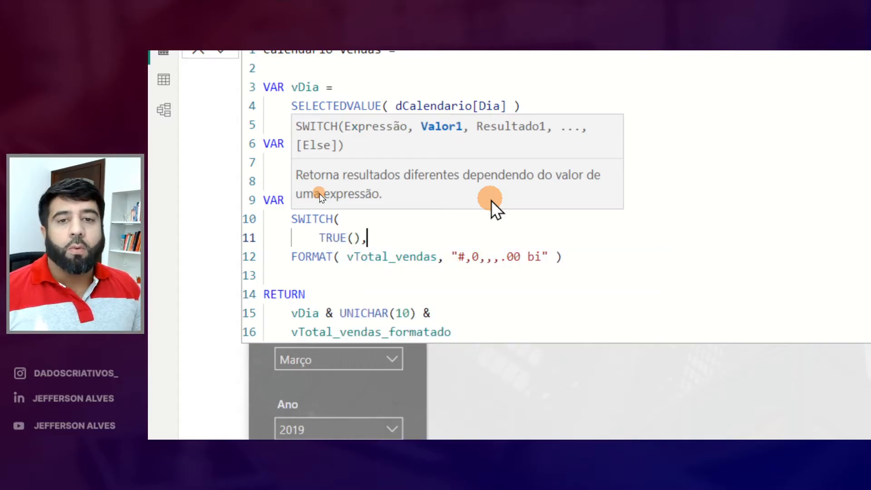
pyautogui.press('Return')
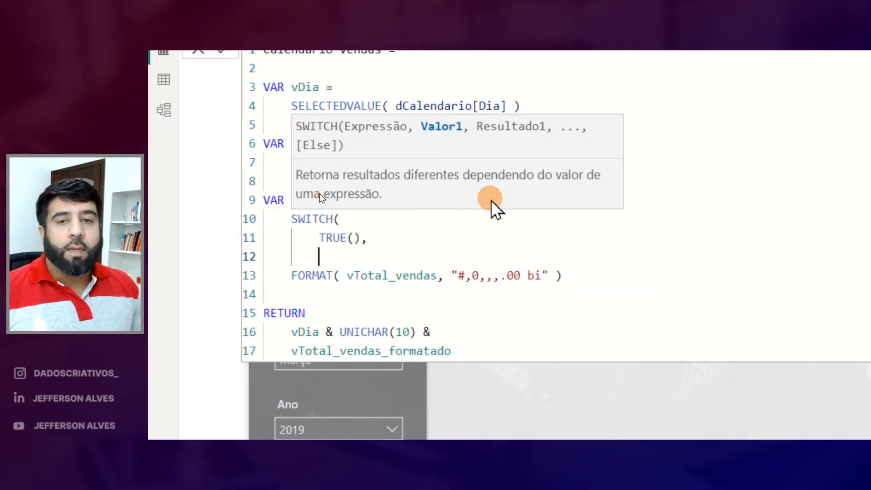
pyautogui.write('vTotal_vendas')
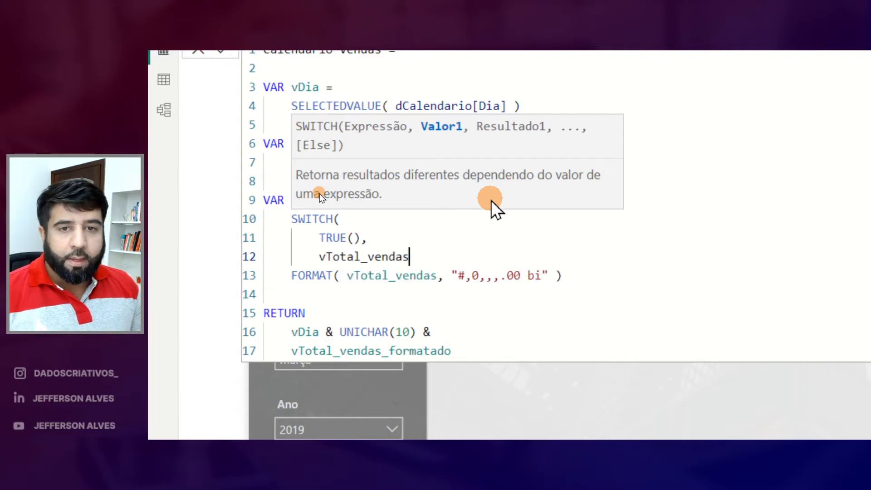
pyautogui.write(' >=')
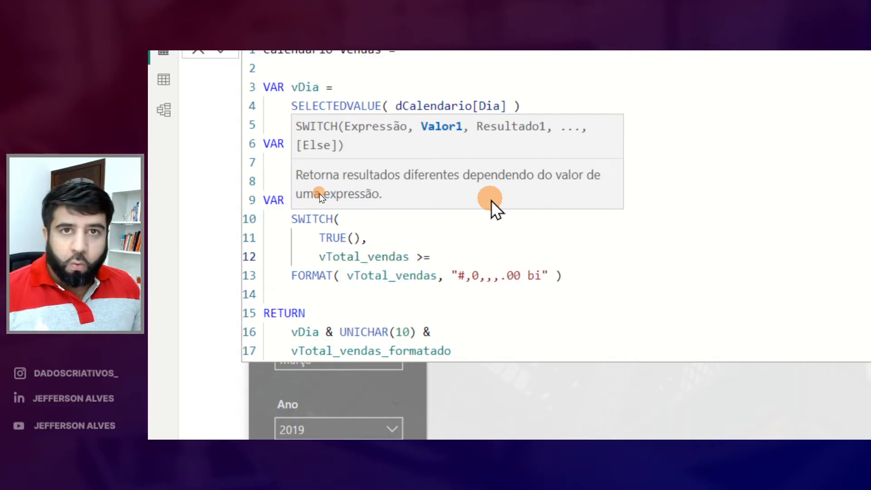
pyautogui.write(' 1000000')
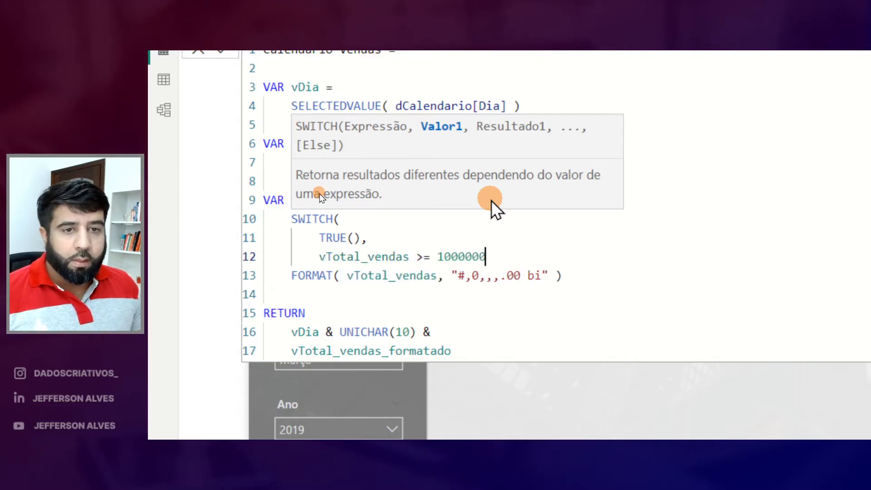
pyautogui.write('000,')
pyautogui.press('Delete')
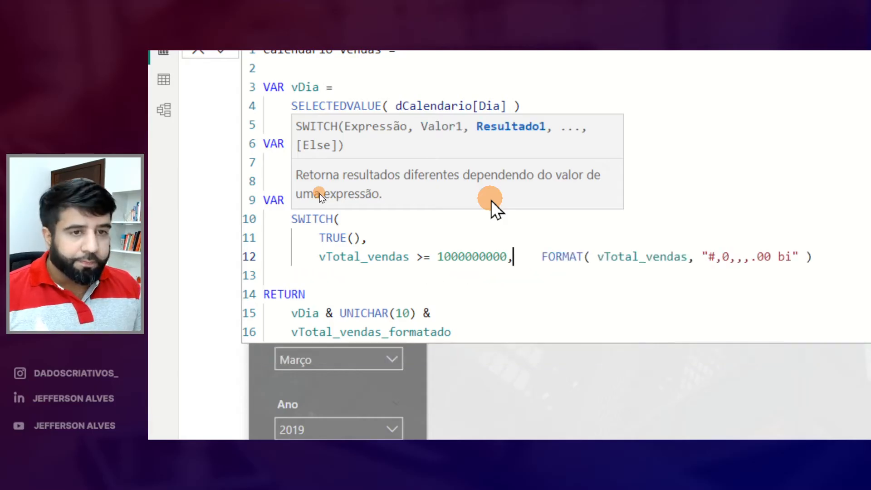
pyautogui.press('Delete')
pyautogui.press('Delete')
pyautogui.press('Delete')
pyautogui.moveTo(799, 258); pyautogui.dragTo(530, 258)
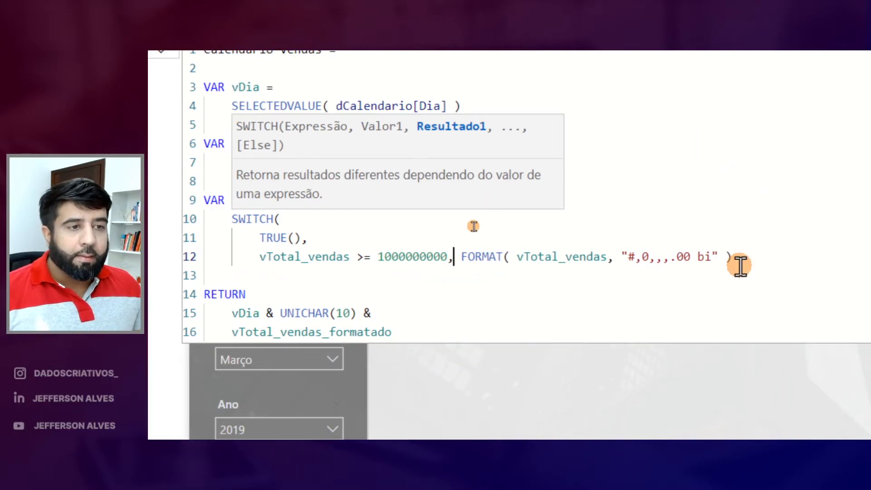
pyautogui.moveTo(472, 263); pyautogui.dragTo(461, 256)
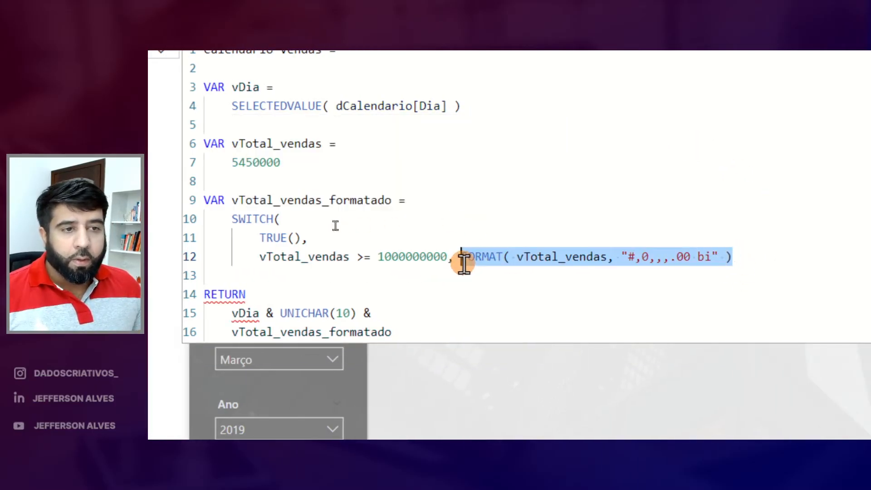
pyautogui.click(743, 257)
pyautogui.write(',')
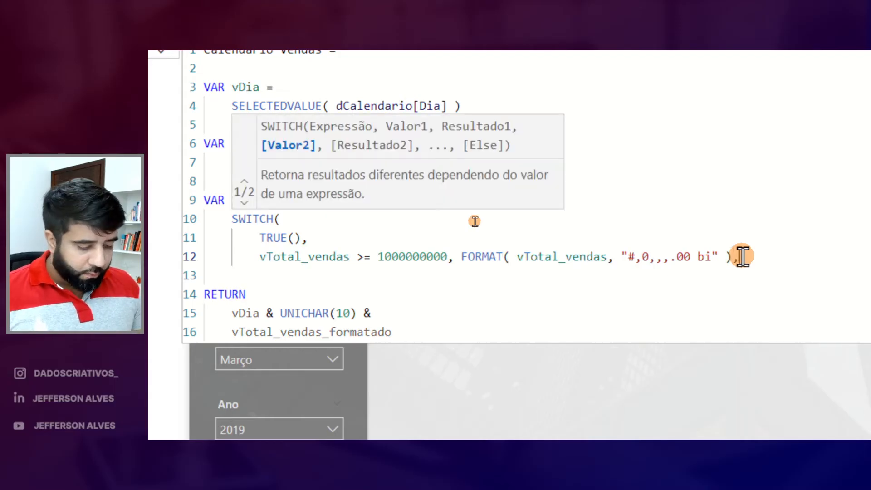
# Duplicate the billions case on the line below and set the copy's threshold to 1000000.
pyautogui.hotkey('shift', 'alt', 'Down')
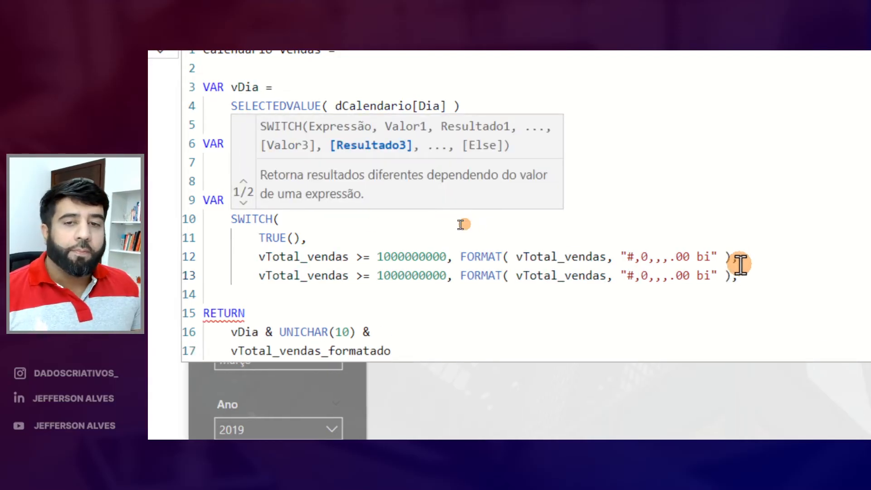
pyautogui.doubleClick(334, 281)
pyautogui.doubleClick(411, 277)
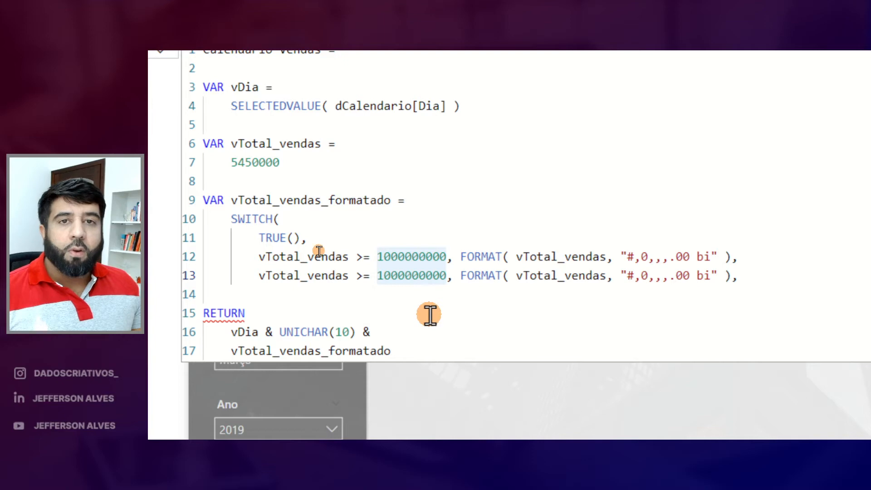
pyautogui.write('10000')
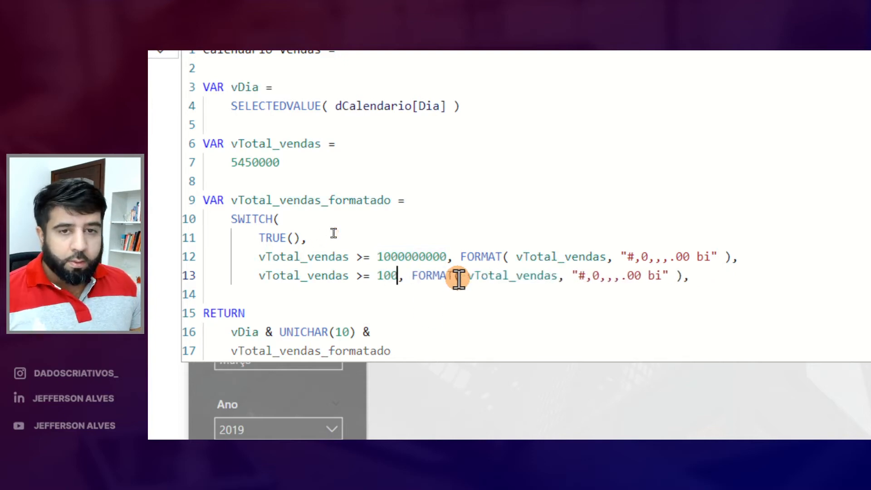
pyautogui.write('00')
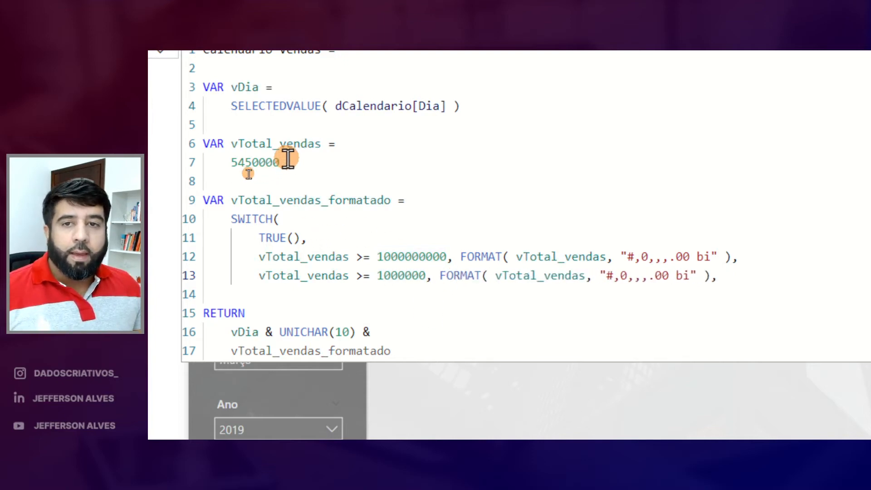
# Change the format string of the 1000000 case to "#,0,,.00 mi".
pyautogui.moveTo(282, 162); pyautogui.dragTo(234, 164)
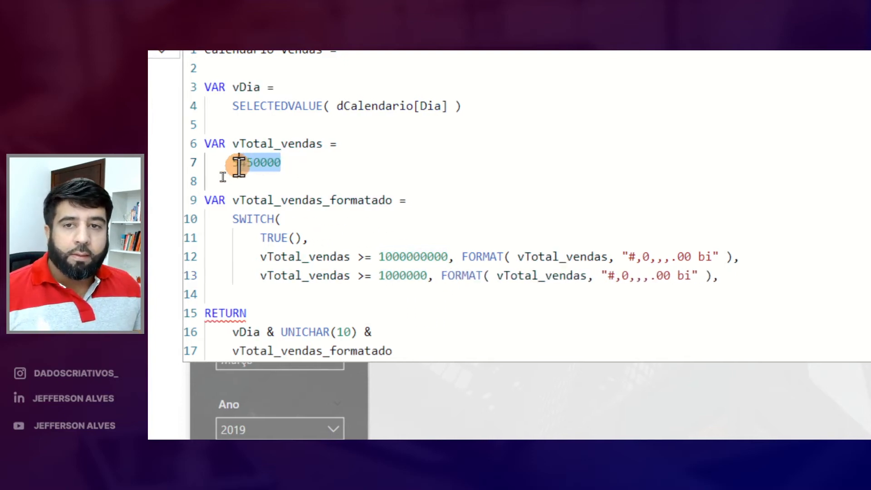
pyautogui.click(663, 275)
pyautogui.press('BackSpace')
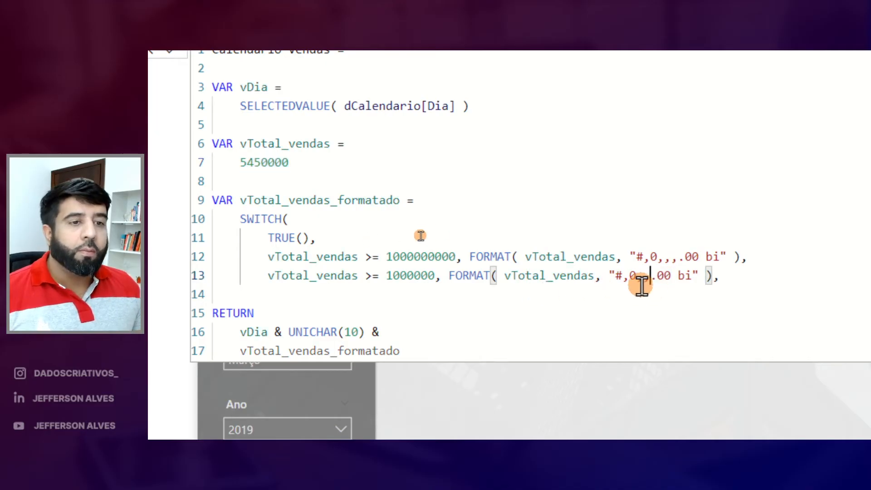
pyautogui.press('Down')
pyautogui.press('Up')
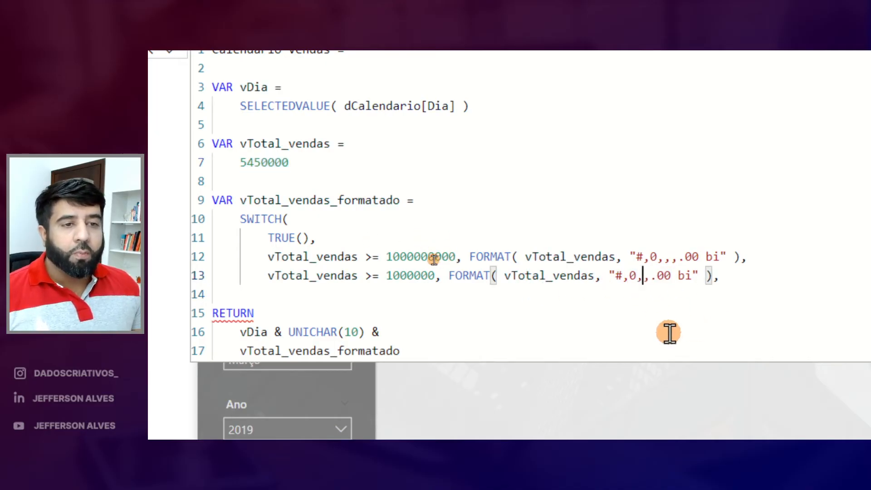
pyautogui.click(685, 275)
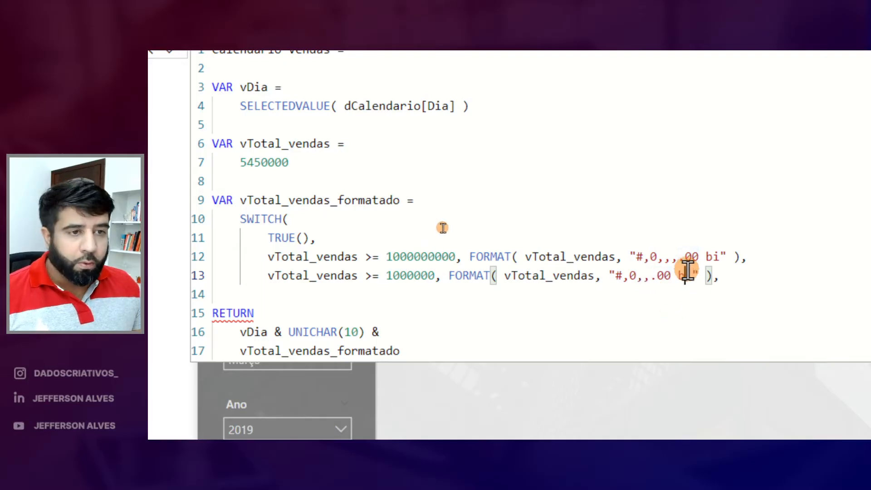
pyautogui.press('BackSpace')
pyautogui.write('m')
pyautogui.click(735, 279)
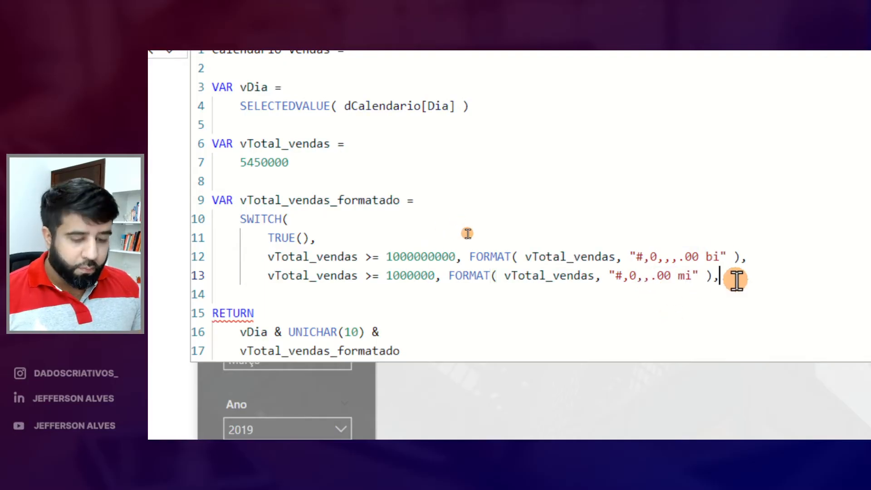
# Duplicate the millions case on the line below and set the copy's threshold to 1000.
pyautogui.hotkey('shift', 'alt', 'Down')
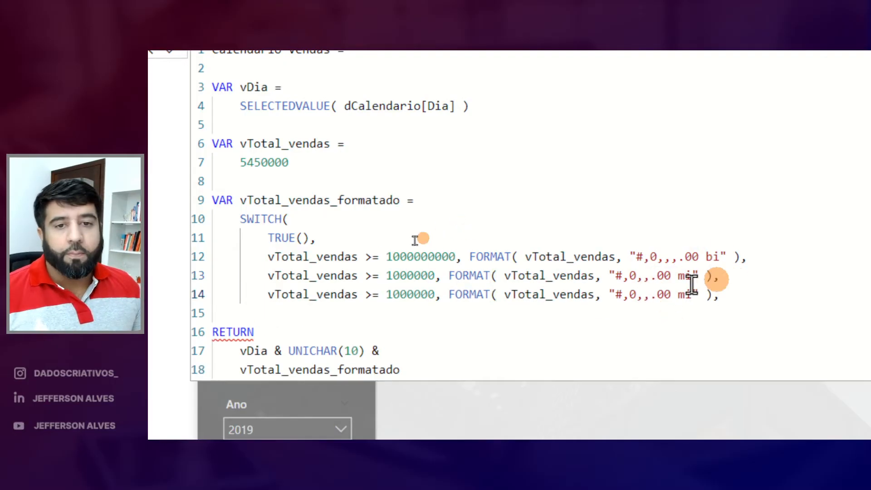
pyautogui.doubleClick(410, 295)
pyautogui.write('1')
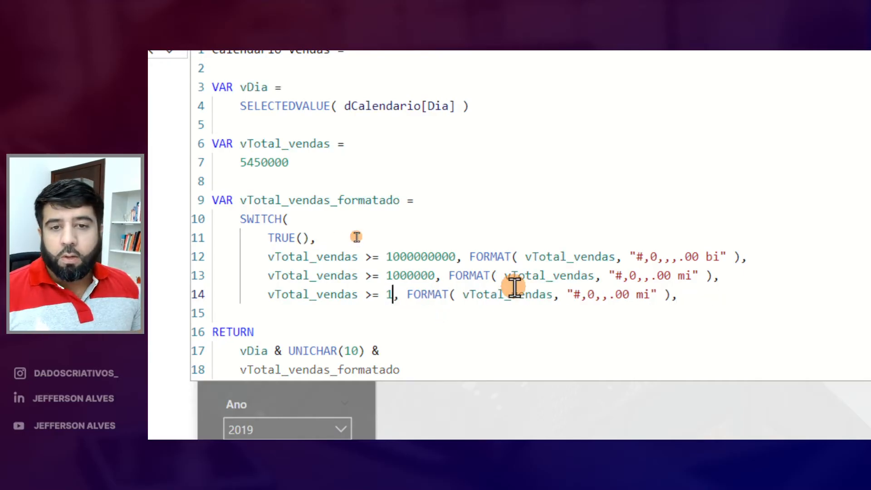
pyautogui.write('000')
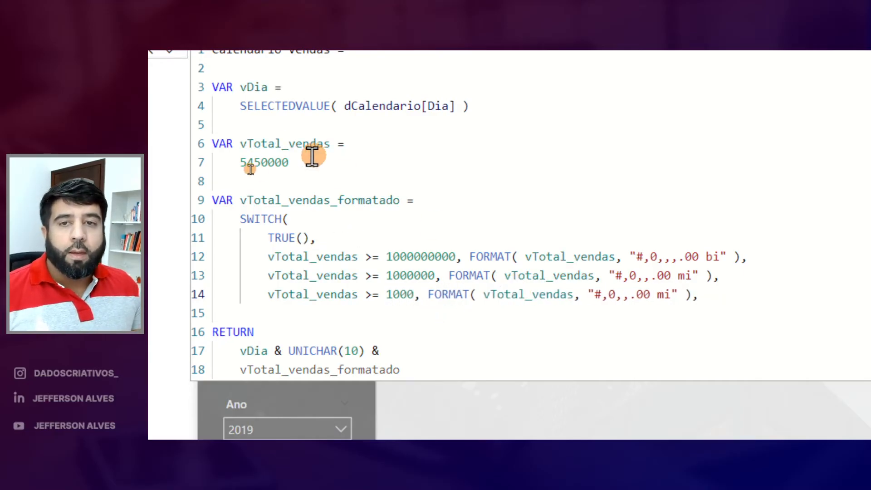
# Change the format string of the 1000 case to "#,0,.00 5".
pyautogui.doubleClick(257, 162)
pyautogui.click(629, 295)
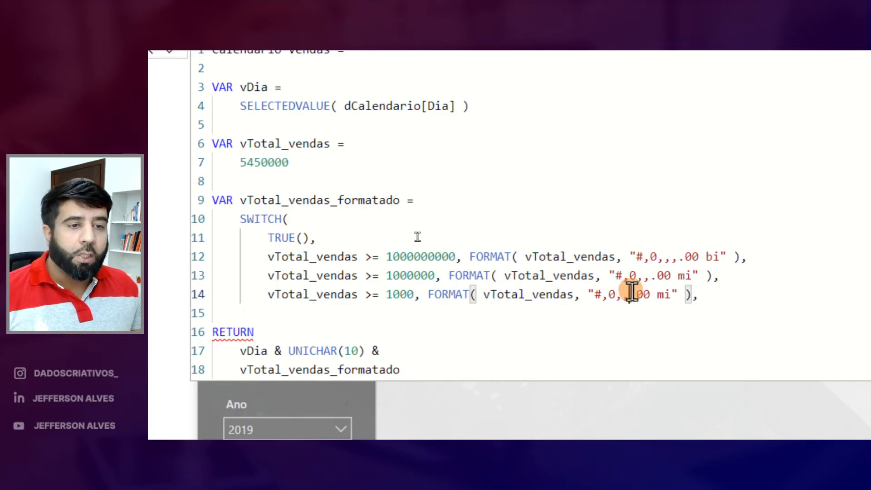
pyautogui.press('BackSpace')
pyautogui.click(665, 295)
pyautogui.press('BackSpace')
pyautogui.press('BackSpace')
pyautogui.write('5')
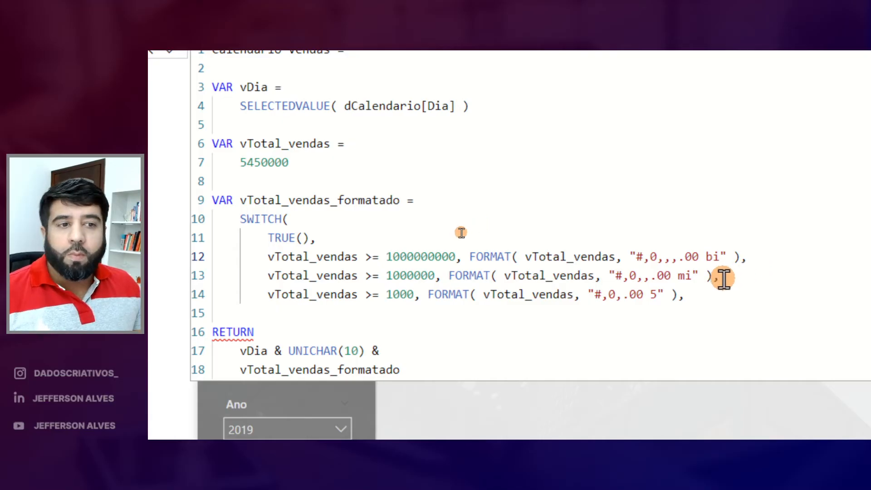
# Copy the FORMAT expression of the 1000 case onto a new line below as the SWITCH fallback result.
pyautogui.click(730, 292)
pyautogui.press('Return')
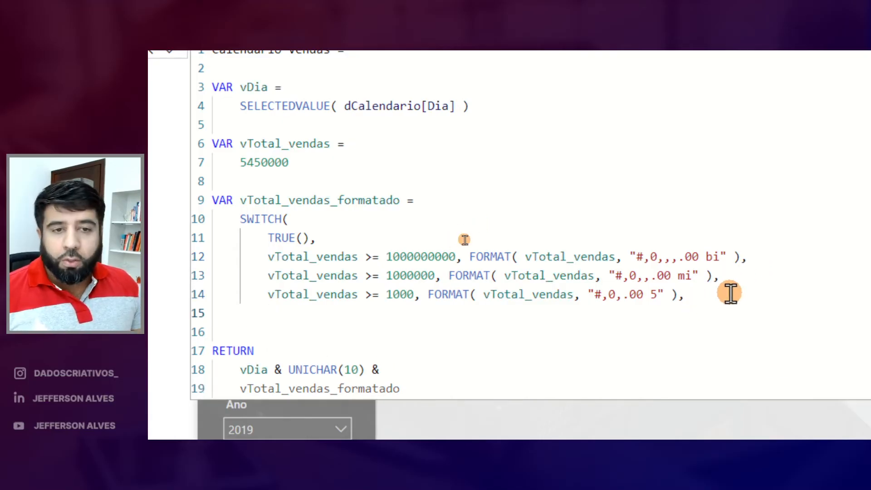
pyautogui.moveTo(427, 293); pyautogui.dragTo(688, 308)
pyautogui.hotkey('ctrl', 'c')
pyautogui.click(698, 297)
pyautogui.press('Return')
pyautogui.hotkey('ctrl', 'v')
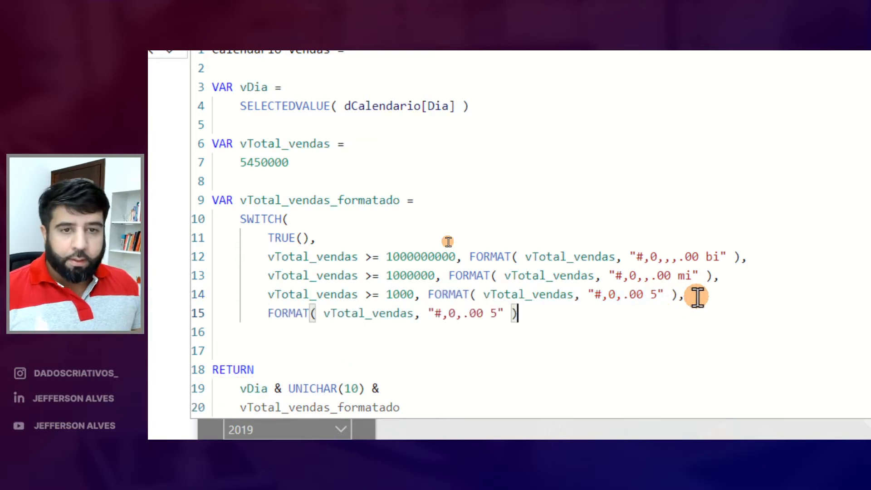
# Reduce the fallback format string to "#", close the SWITCH parenthesis on a new line, and commit the formula.
pyautogui.moveTo(503, 313); pyautogui.dragTo(459, 312)
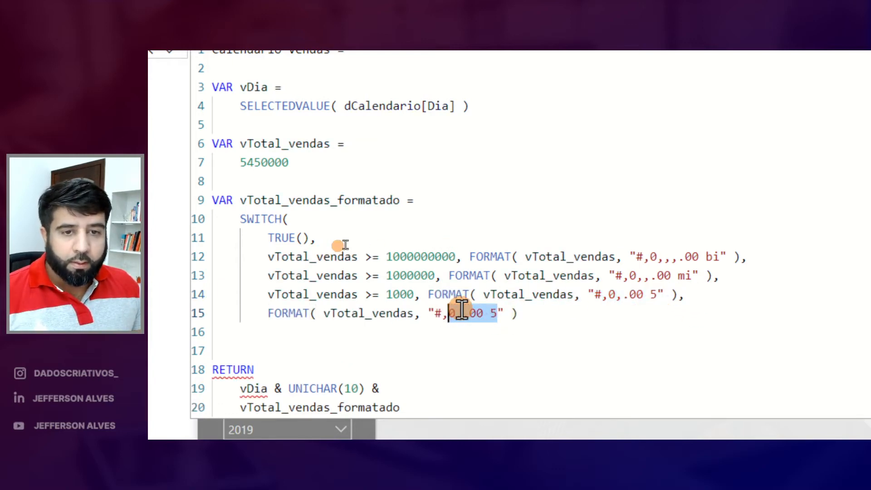
pyautogui.press('BackSpace')
pyautogui.press('BackSpace')
pyautogui.press('BackSpace')
pyautogui.press('BackSpace')
pyautogui.press('Return')
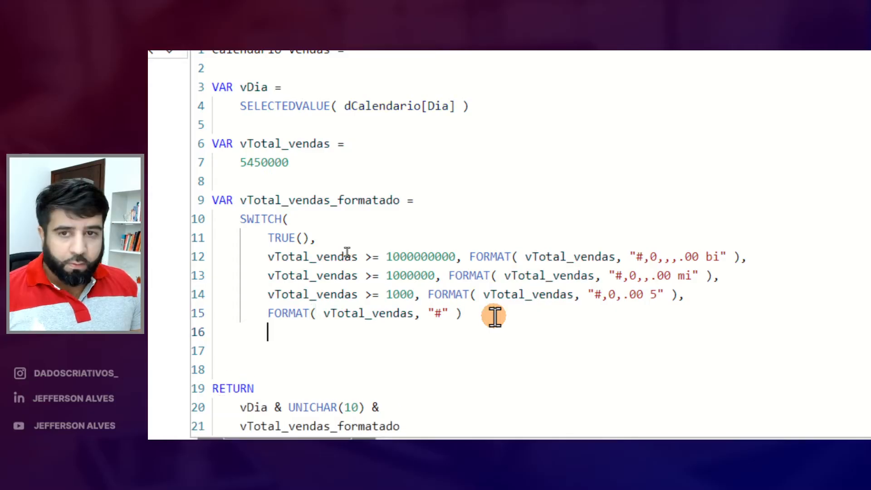
pyautogui.write(')')
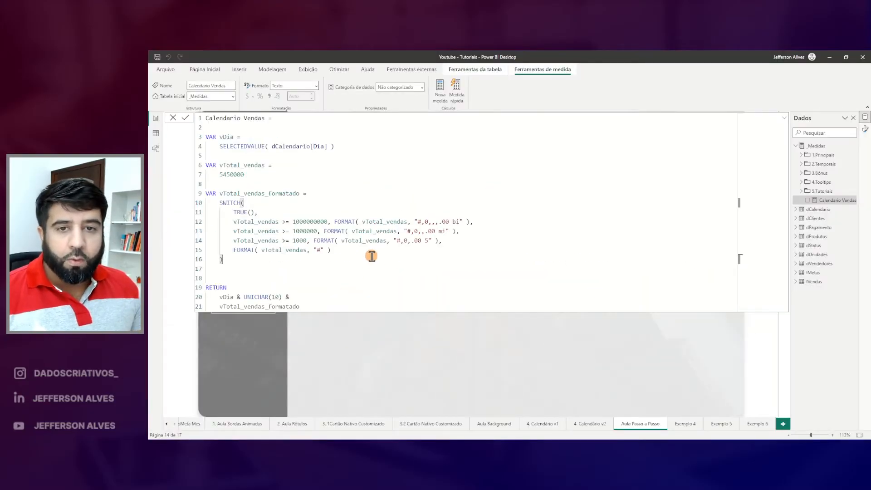
pyautogui.press('Return')
# Shorten the calendar matrix by lowering its upper edge to around the middle of the report page.
pyautogui.click(521, 161)
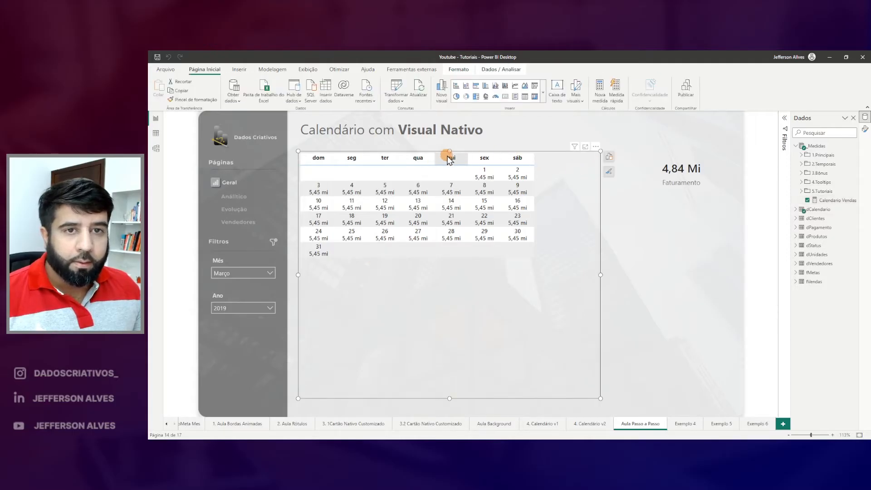
pyautogui.moveTo(450, 152); pyautogui.dragTo(464, 286)
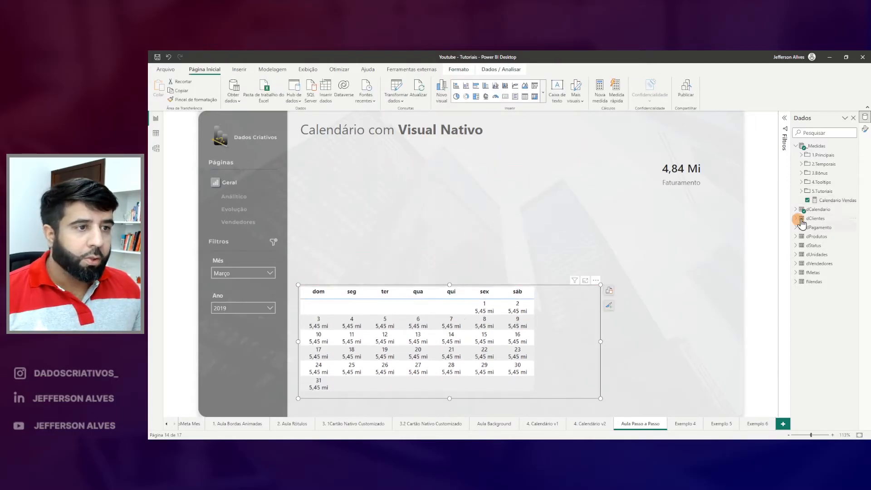
# Open the Calendario Vendas measure and replace the vTotal_vendas test value with 85420.
pyautogui.click(827, 200)
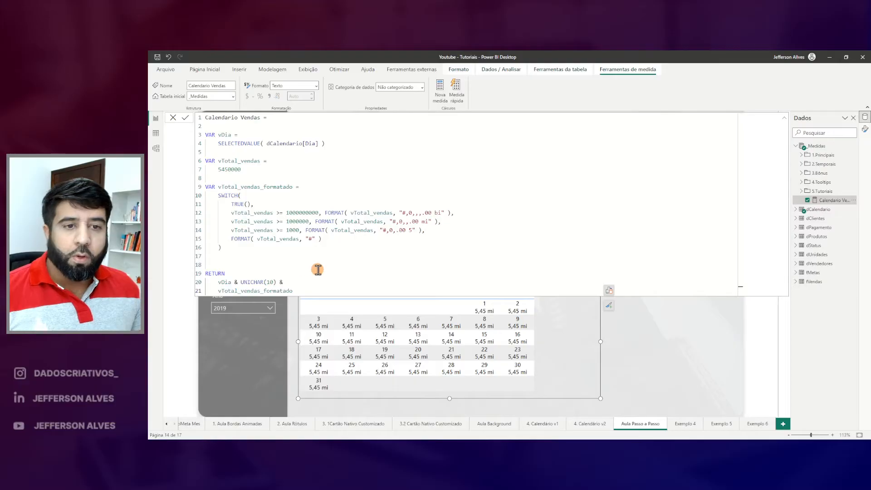
pyautogui.moveTo(506, 321); pyautogui.dragTo(527, 332)
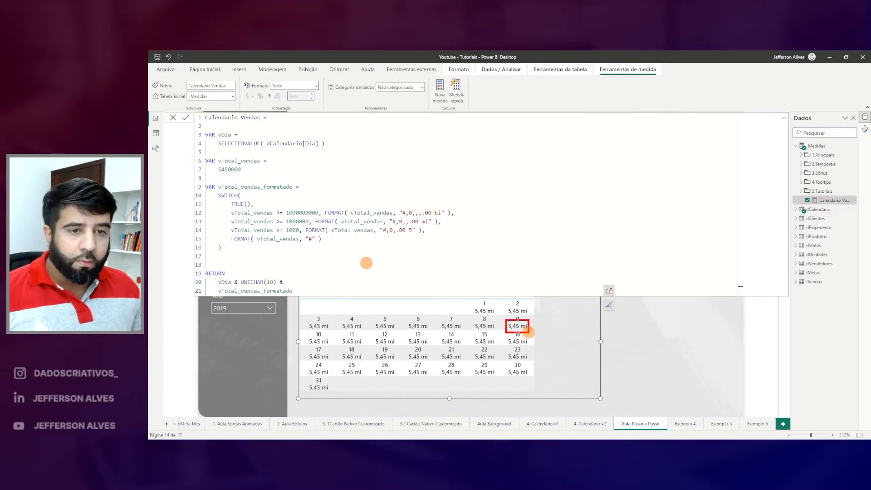
pyautogui.moveTo(217, 169); pyautogui.dragTo(247, 178)
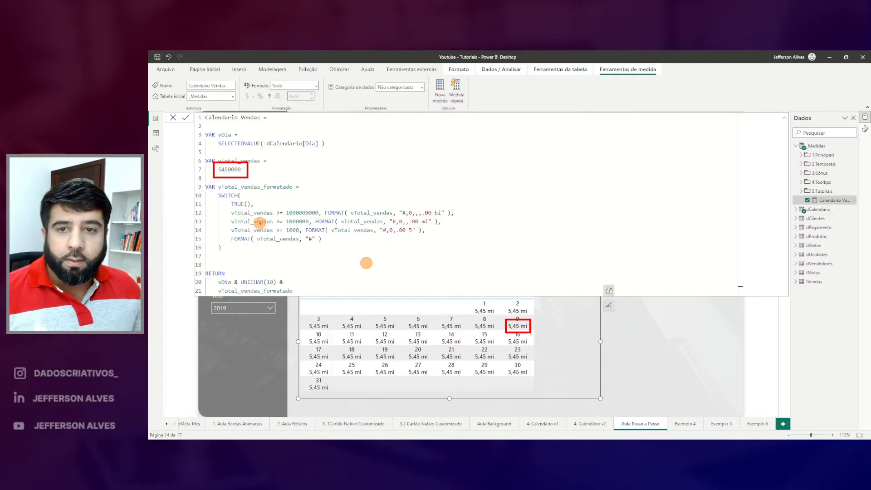
pyautogui.moveTo(229, 218); pyautogui.dragTo(445, 226)
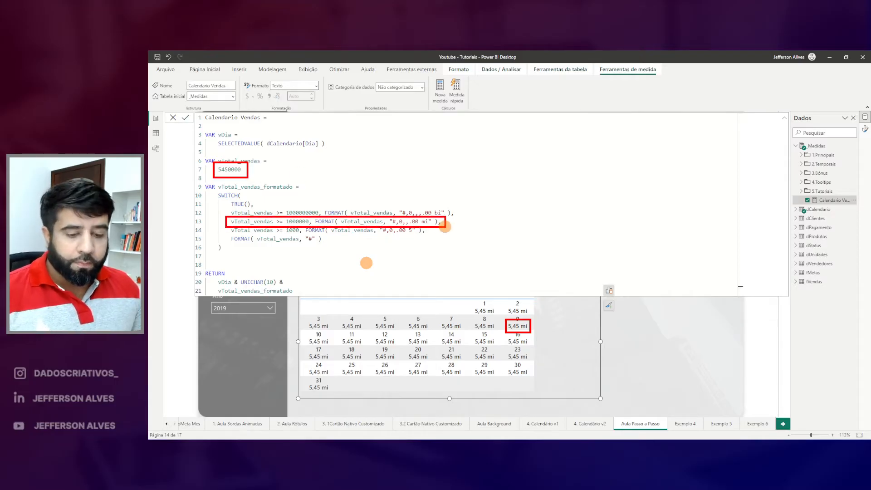
pyautogui.doubleClick(234, 170)
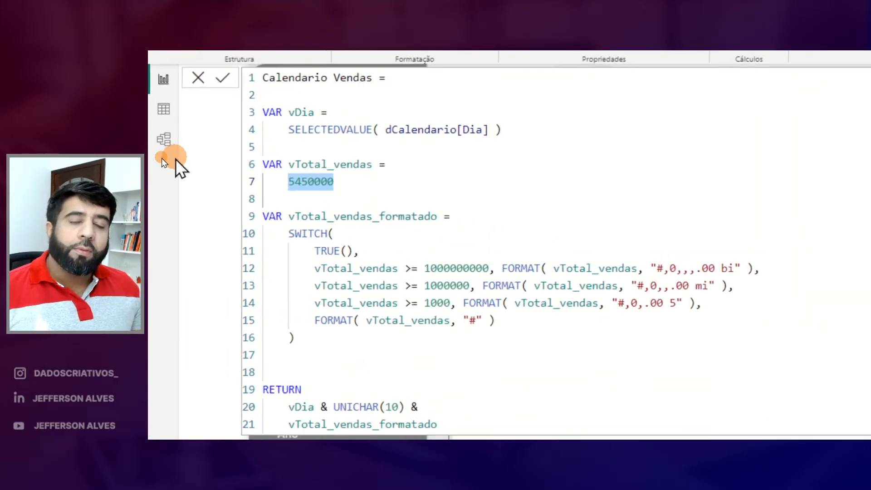
pyautogui.write('85420')
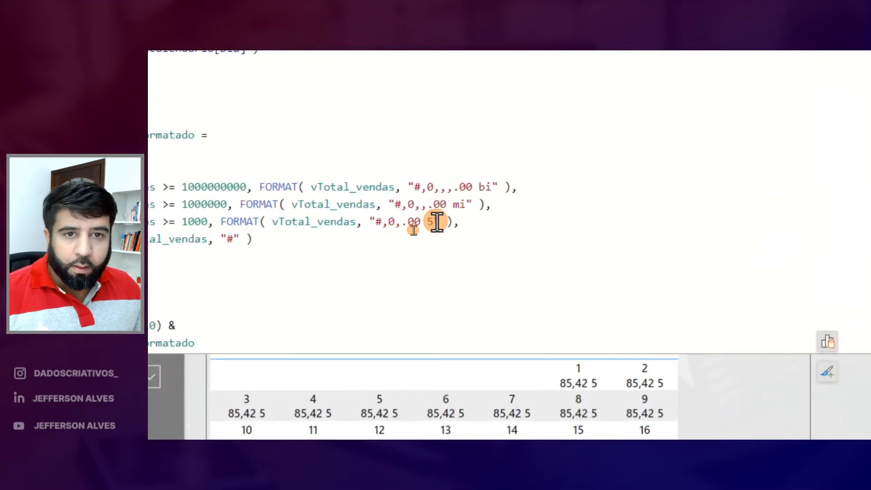
# Change the suffix in the 1000 case's format string to k and commit the measure.
pyautogui.doubleClick(411, 230)
pyautogui.write('k')
pyautogui.press('Return')
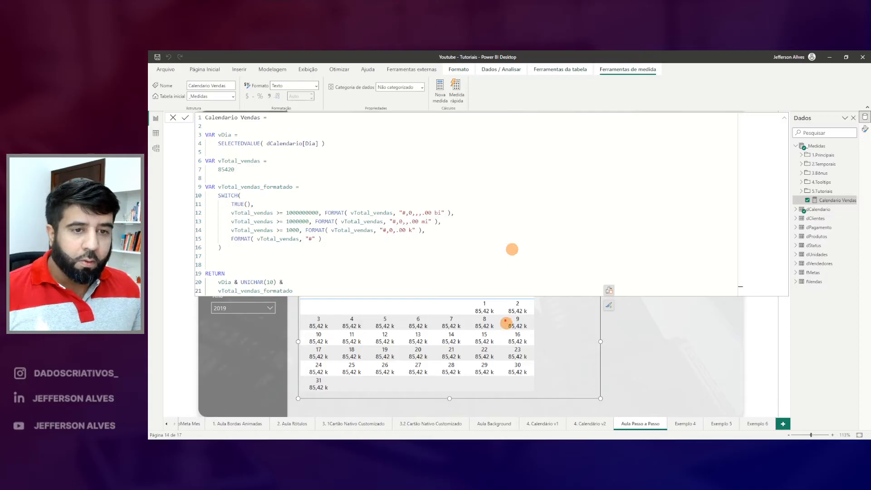
# Set the vTotal_vendas test value to 890 and commit it to check the SWITCH fallback format in the calendar.
pyautogui.moveTo(505, 320); pyautogui.dragTo(532, 333)
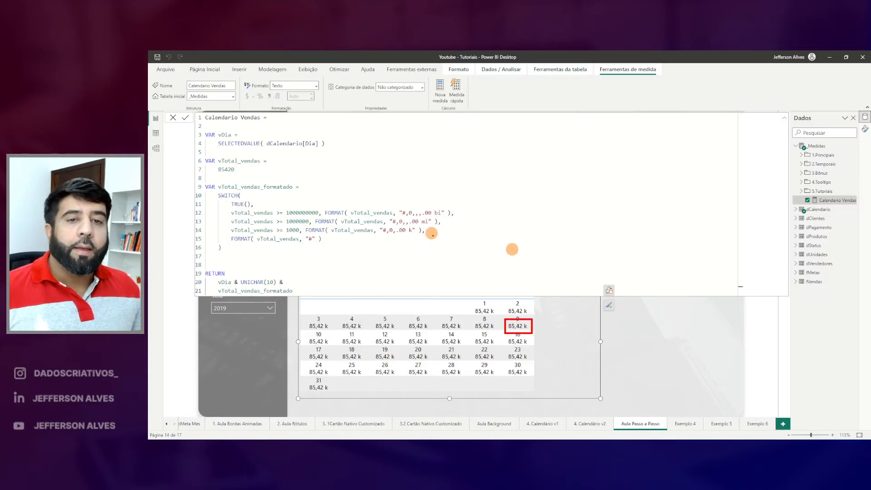
pyautogui.moveTo(427, 227); pyautogui.dragTo(221, 235)
pyautogui.press('Escape')
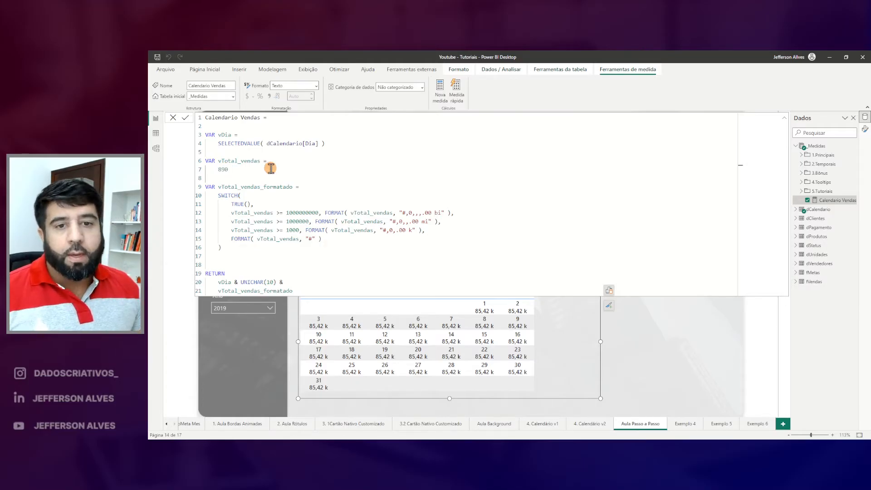
pyautogui.press('Return')
pyautogui.moveTo(509, 366); pyautogui.dragTo(538, 384)
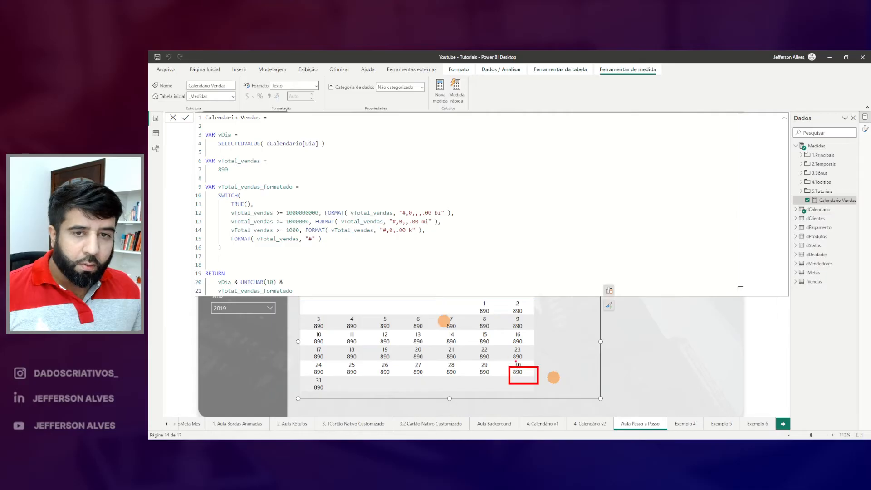
pyautogui.moveTo(231, 236)
pyautogui.mouseDown()
pyautogui.moveTo(313, 253)
pyautogui.moveTo(330, 248)
pyautogui.mouseUp()
pyautogui.moveTo(217, 190); pyautogui.dragTo(221, 250)
pyautogui.moveTo(518, 335); pyautogui.dragTo(522, 340)
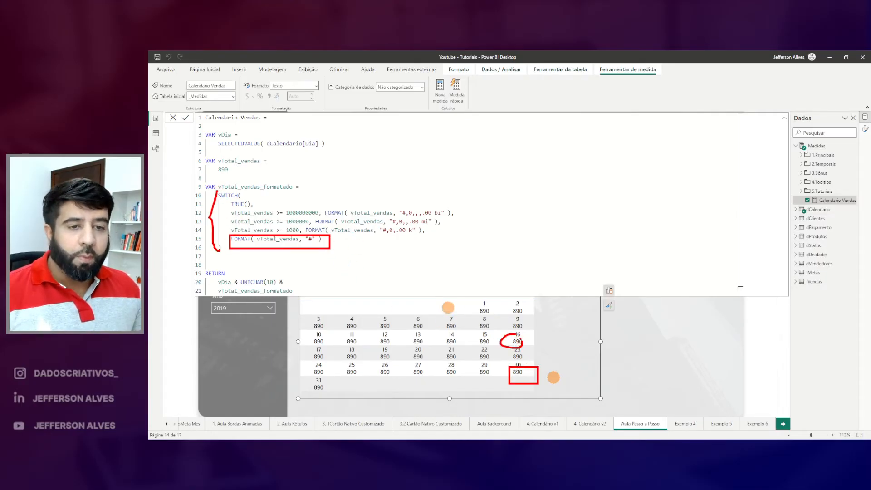
pyautogui.press('Escape')
# Replace the fixed test value of vTotal_vendas with the [Faturamento] measure and commit the formula.
pyautogui.doubleClick(223, 169)
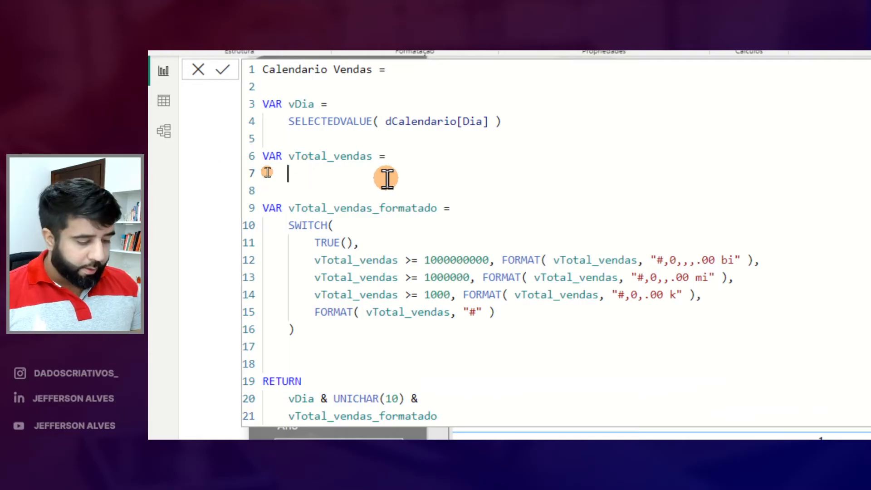
pyautogui.write('[fatu')
pyautogui.press('Tab')
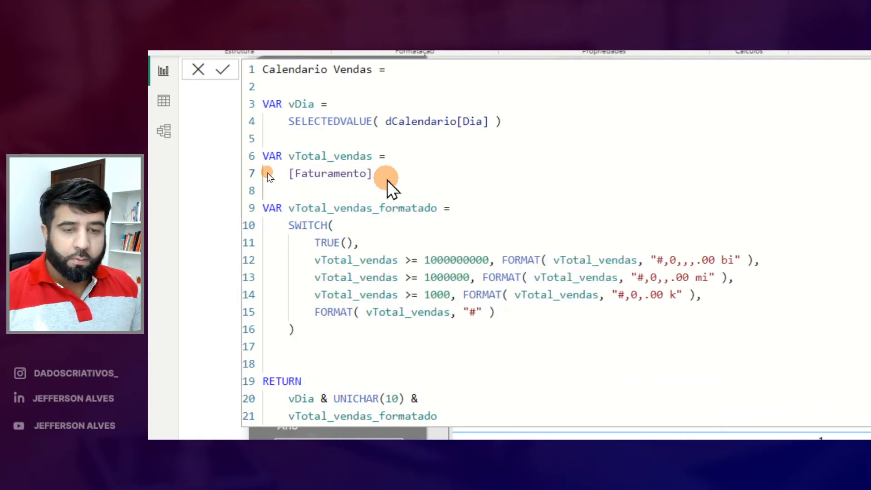
pyautogui.press('Return')
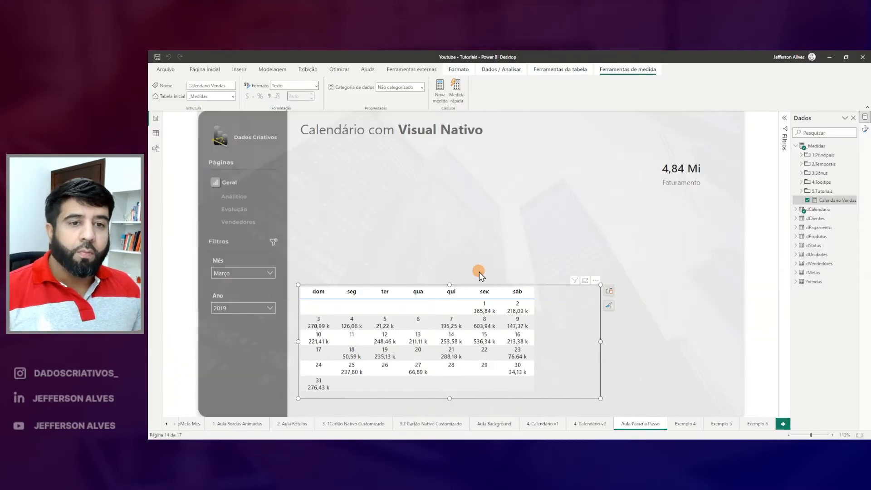
# Enlarge the calendar matrix by raising its upper edge to just below the page title, and open its full formatting options.
pyautogui.moveTo(450, 284); pyautogui.dragTo(446, 154)
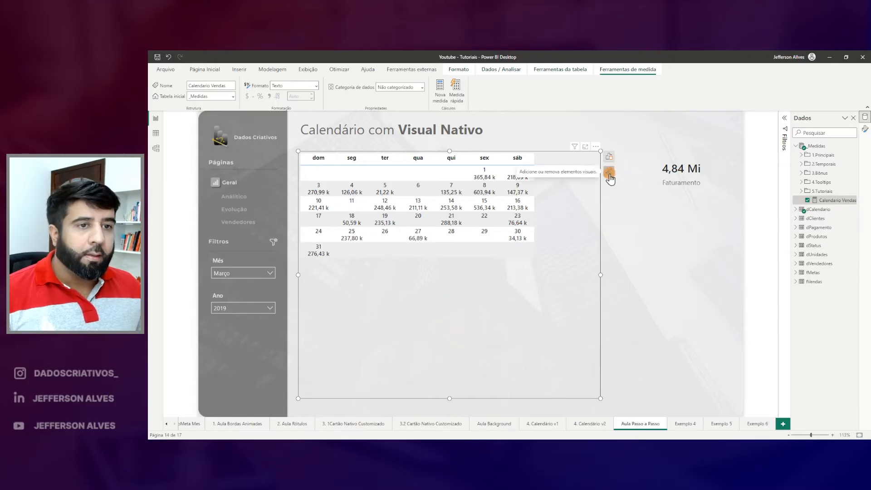
pyautogui.click(610, 174)
pyautogui.click(640, 215)
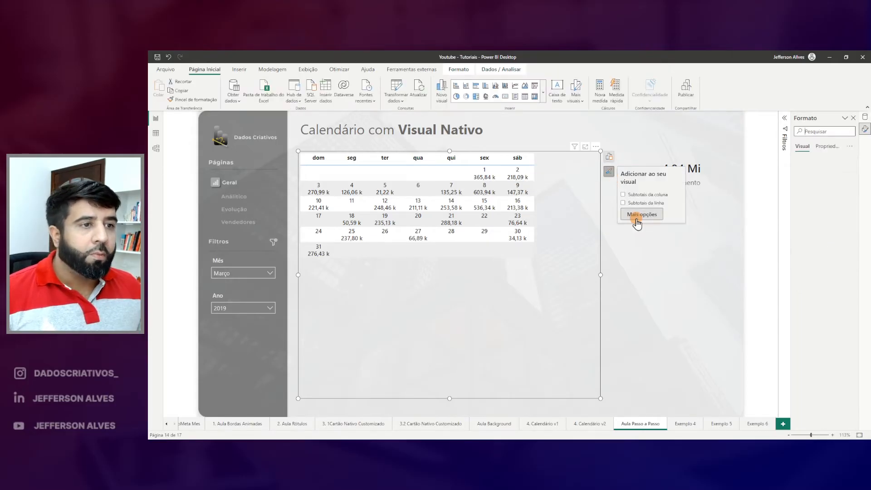
pyautogui.click(799, 245)
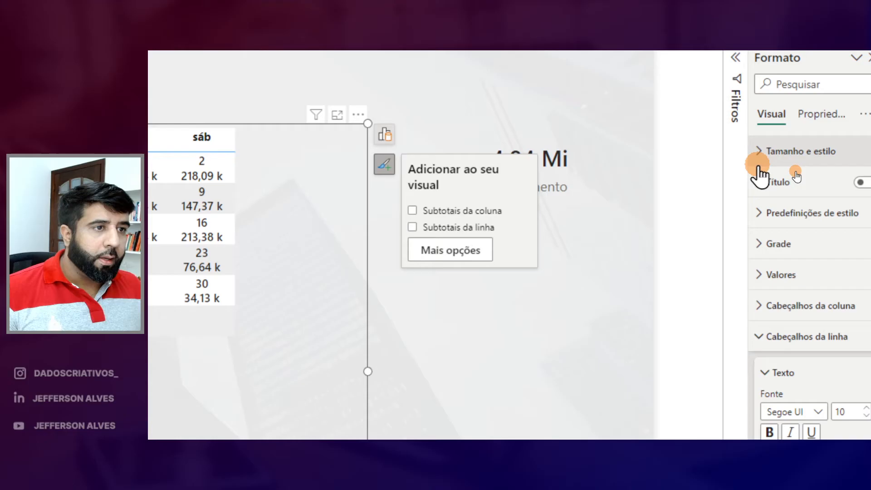
pyautogui.click(802, 165)
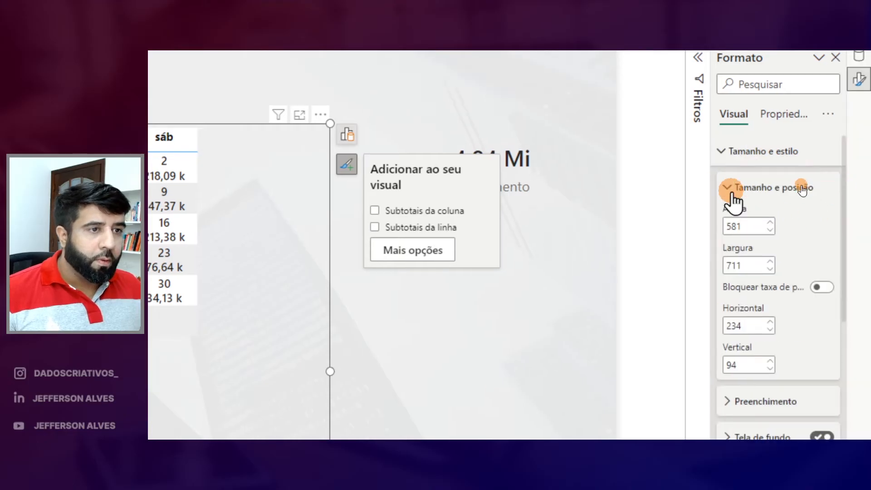
pyautogui.click(769, 187)
pyautogui.click(822, 260)
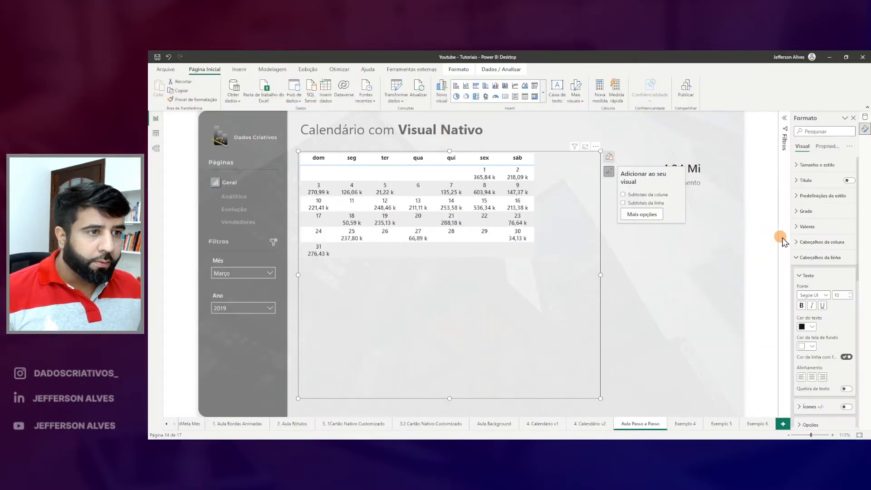
# Apply the Nenhum style preset to the calendar matrix and collapse the style preset settings.
pyautogui.moveTo(541, 171); pyautogui.dragTo(621, 139)
pyautogui.moveTo(787, 186); pyautogui.dragTo(852, 208)
pyautogui.click(806, 198)
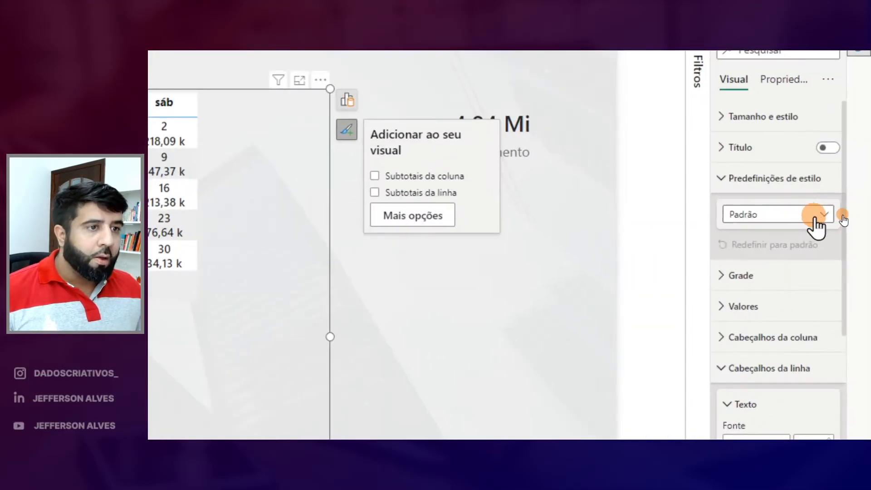
pyautogui.click(825, 214)
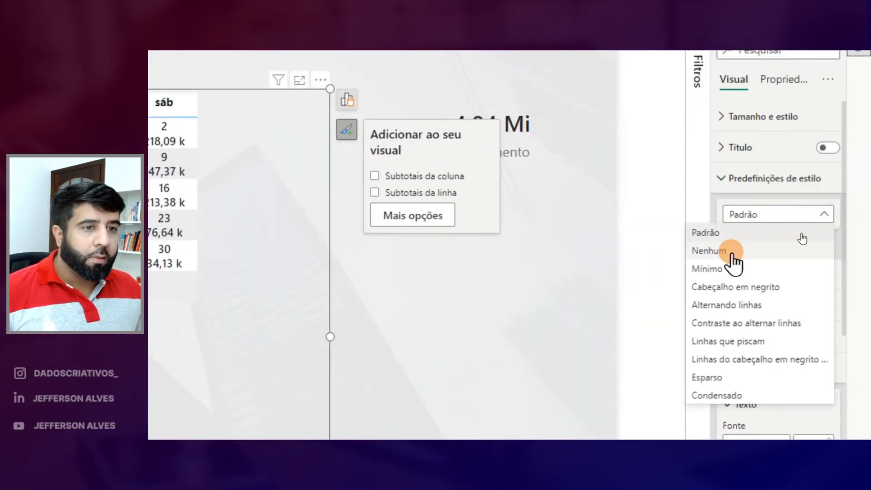
pyautogui.click(801, 232)
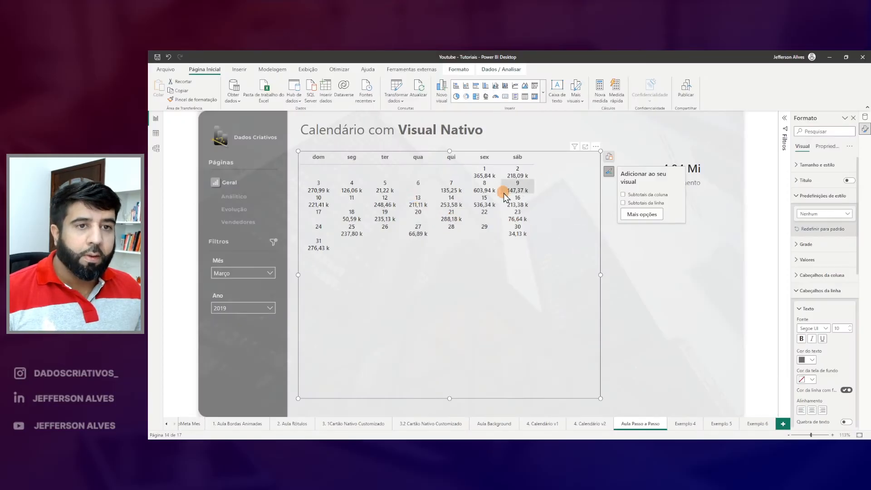
pyautogui.click(803, 197)
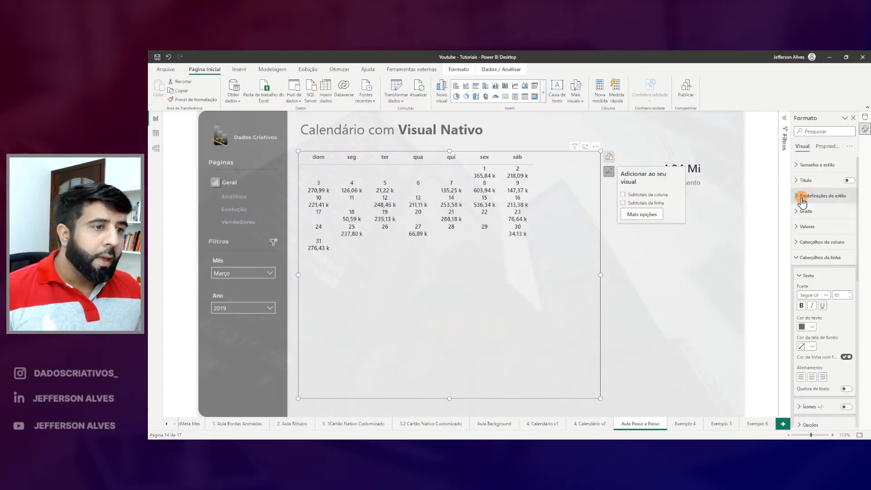
pyautogui.click(801, 260)
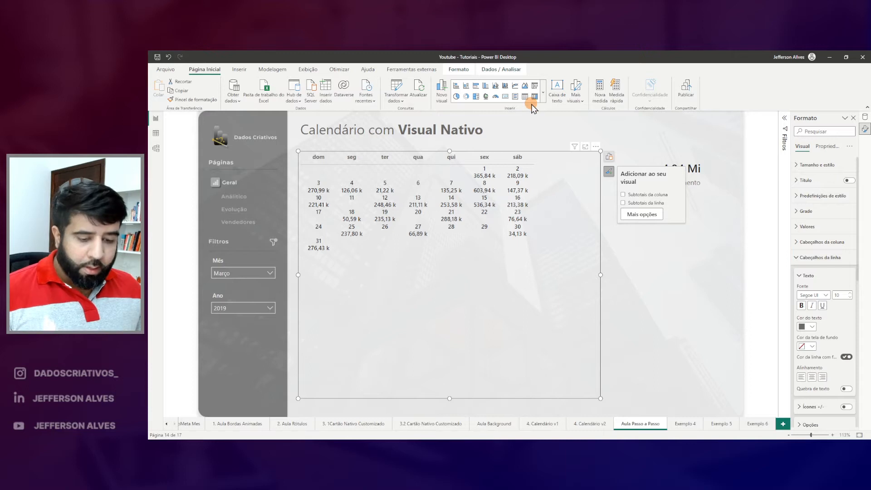
pyautogui.moveTo(297, 162); pyautogui.dragTo(545, 169)
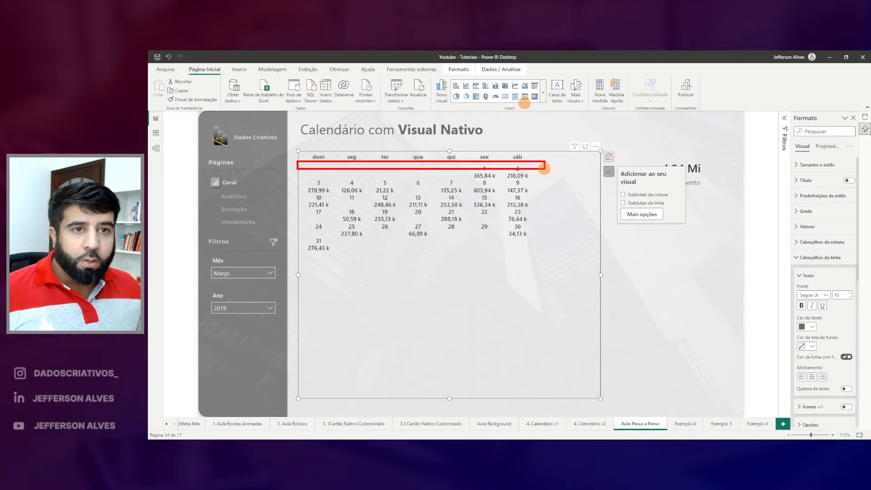
pyautogui.press('Escape')
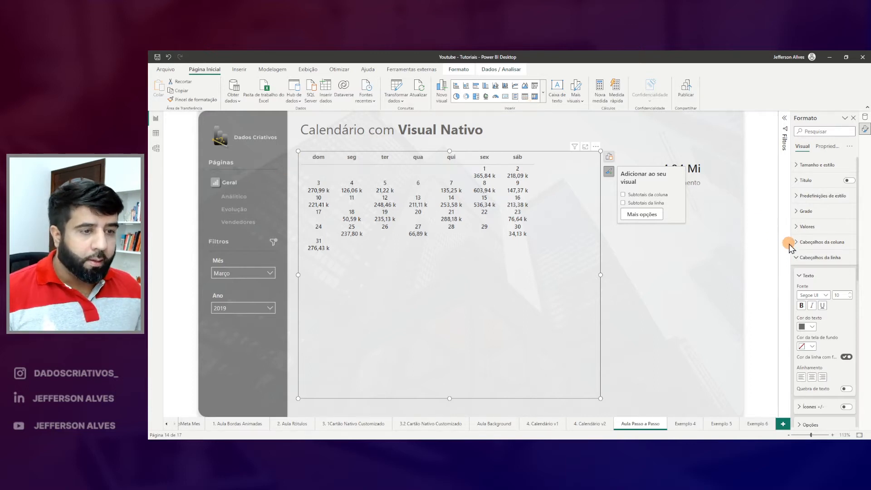
pyautogui.moveTo(529, 163); pyautogui.dragTo(540, 162)
pyautogui.moveTo(789, 200); pyautogui.dragTo(824, 215)
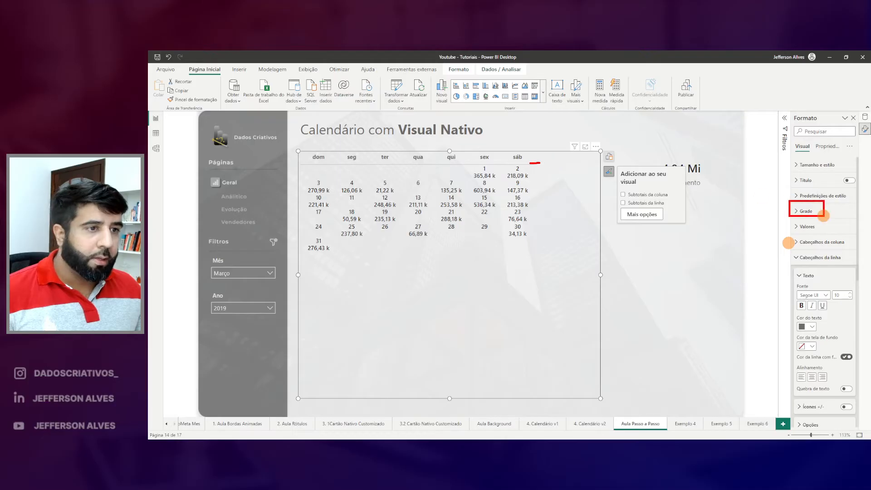
pyautogui.press('Escape')
# Open the matrix's grid border settings and show the options for the column header section, Cabeçalho da coluna.
pyautogui.click(800, 222)
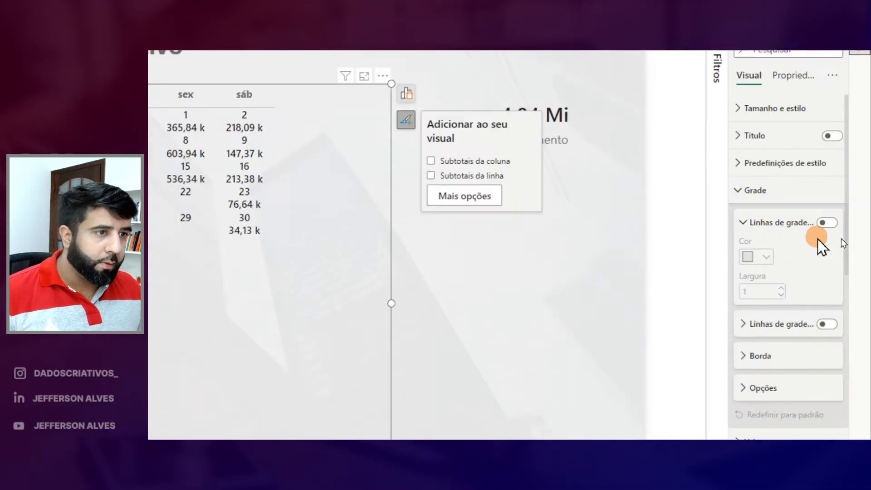
pyautogui.scroll(-2, 754, 300)
pyautogui.click(731, 292)
pyautogui.scroll(-3, 753, 317)
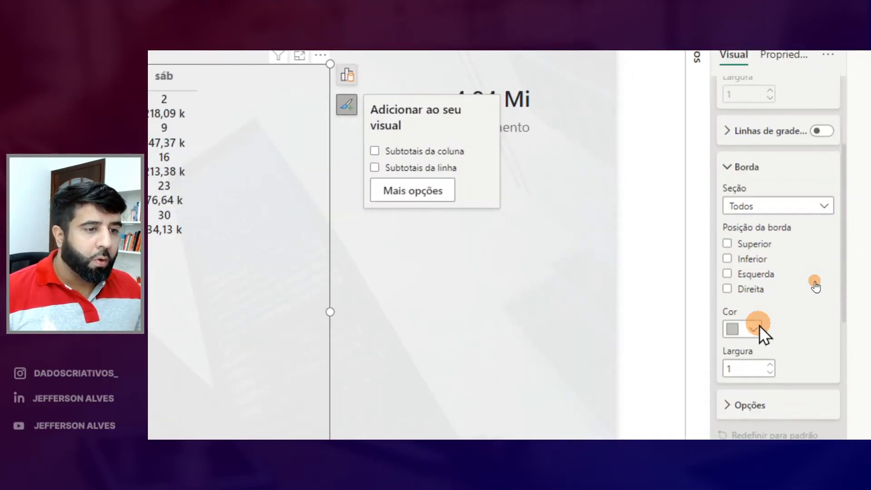
pyautogui.click(780, 169)
pyautogui.click(770, 203)
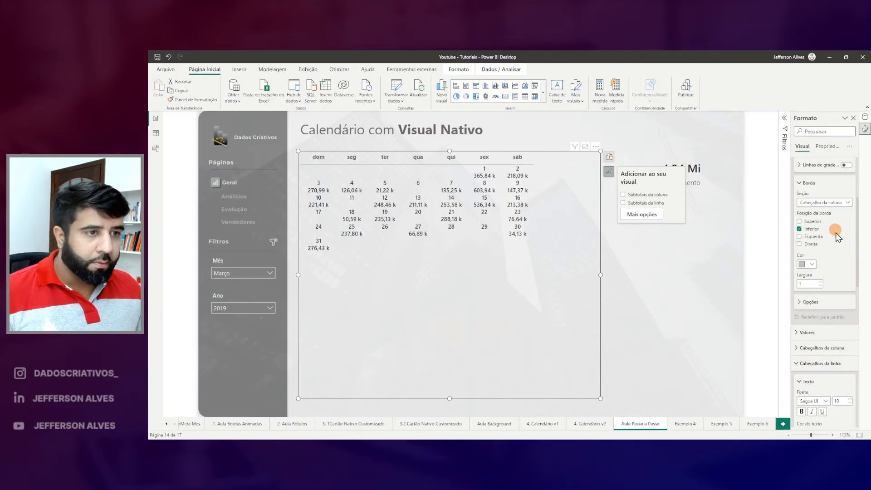
# Turn the column headers' Inferior border off and back on, and collapse the border settings.
pyautogui.click(799, 229)
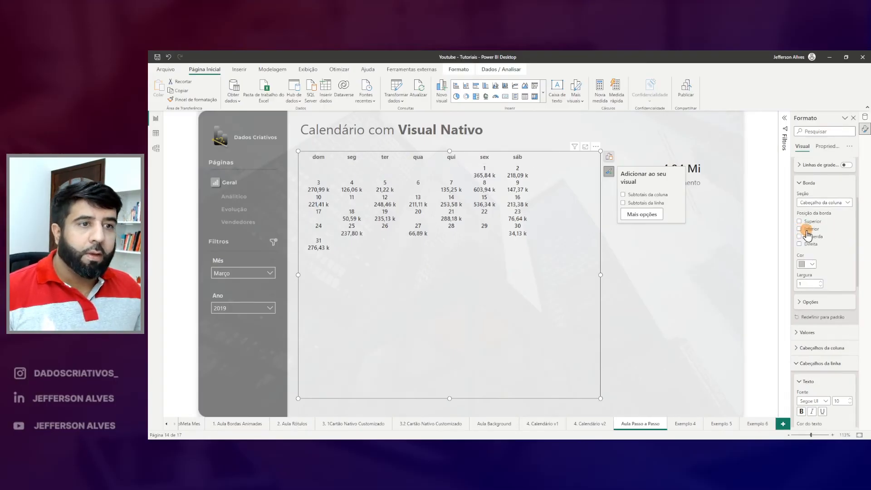
pyautogui.click(807, 231)
pyautogui.scroll(1, 811, 209)
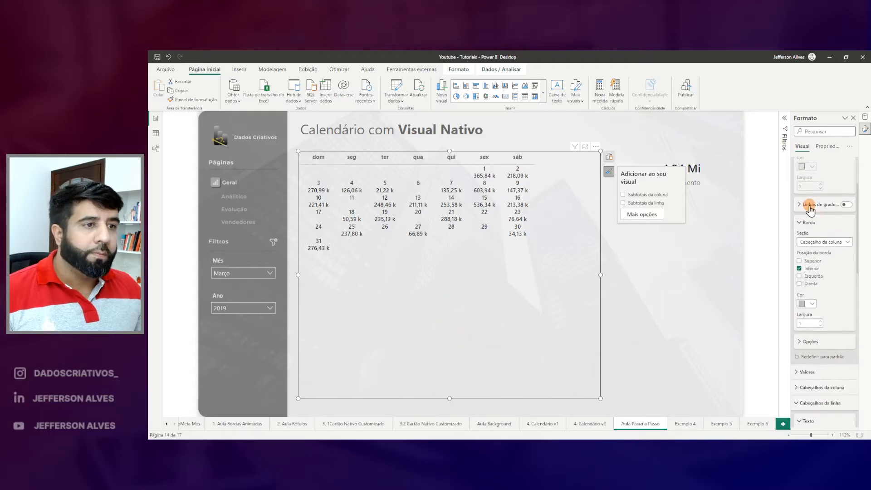
pyautogui.click(807, 223)
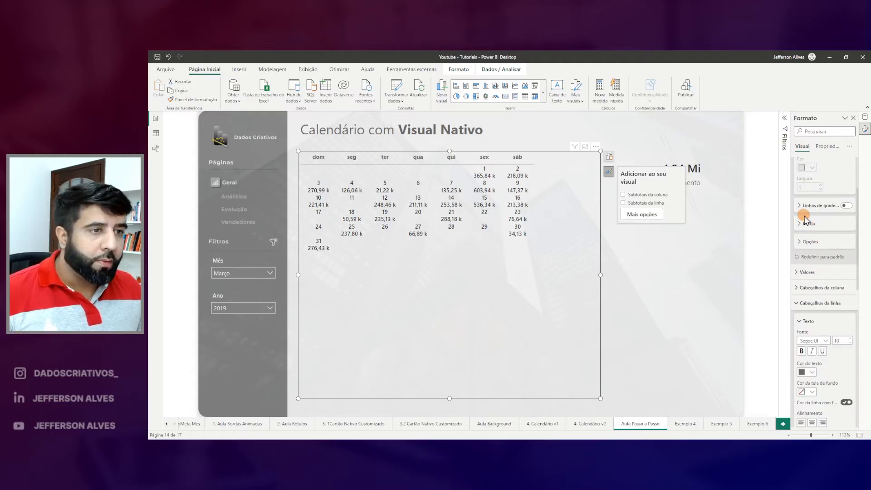
pyautogui.scroll(3, 807, 221)
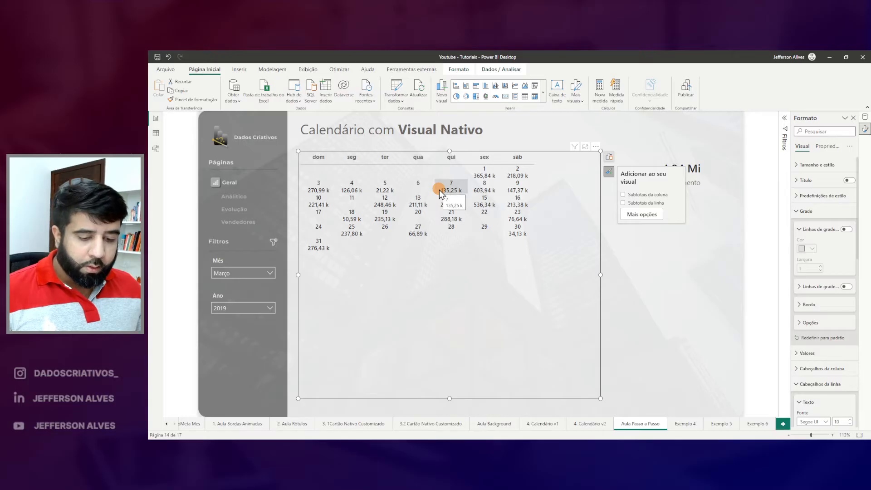
pyautogui.hotkey('ctrl', '2')
pyautogui.moveTo(436, 179); pyautogui.dragTo(468, 192)
pyautogui.moveTo(461, 248); pyautogui.dragTo(503, 282)
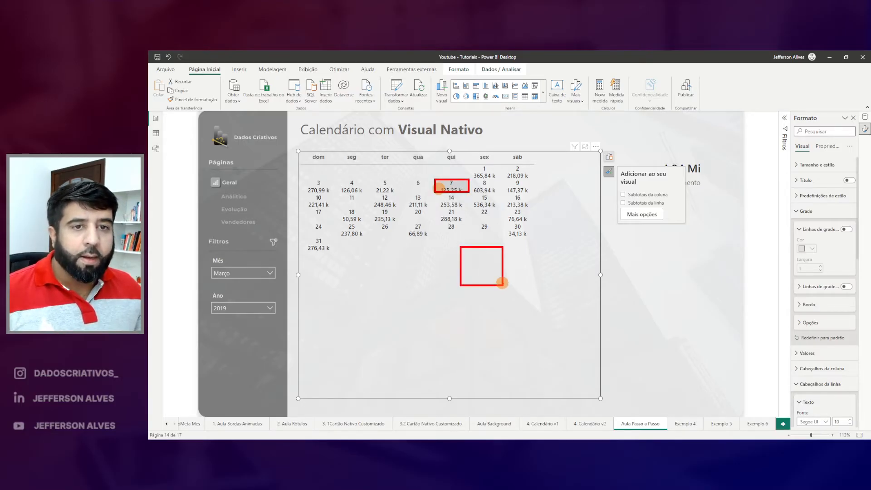
pyautogui.moveTo(451, 187); pyautogui.dragTo(477, 186)
pyautogui.press('Escape')
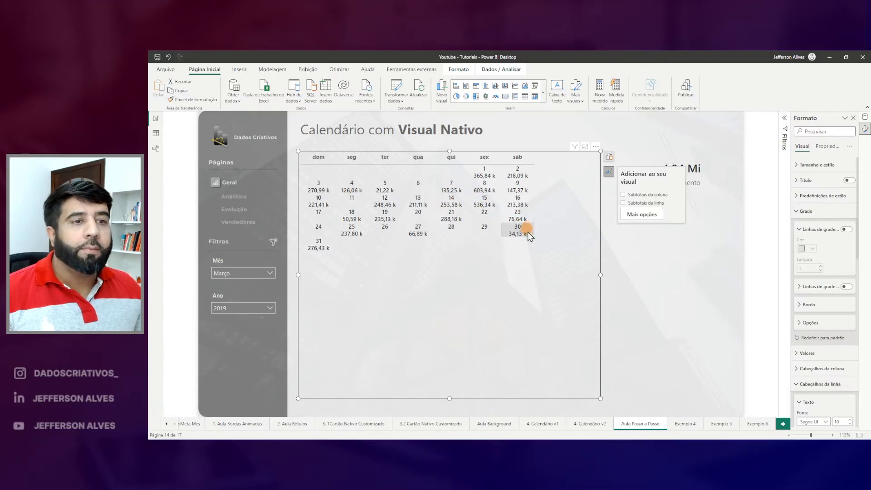
pyautogui.click(797, 217)
pyautogui.click(798, 214)
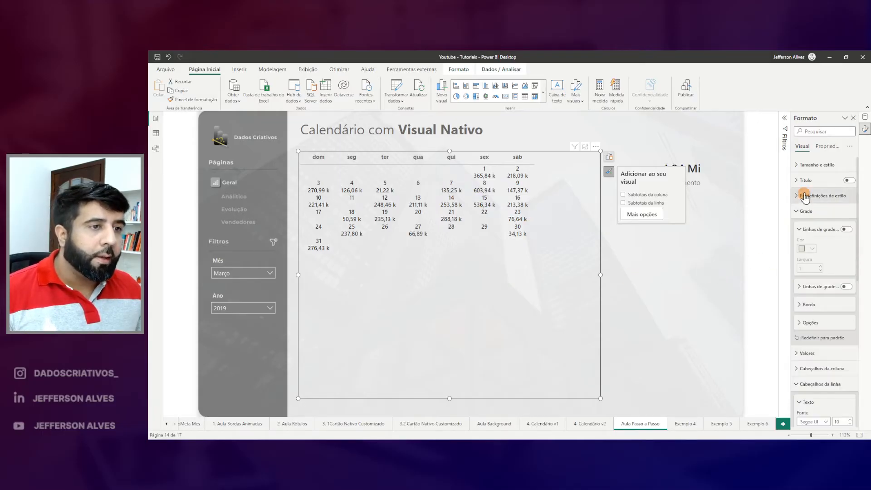
# Set the calendar matrix's row padding, Preenchimento da linha, to 17 in the grid options and collapse the Grade settings.
pyautogui.click(799, 323)
pyautogui.scroll(-1, 800, 326)
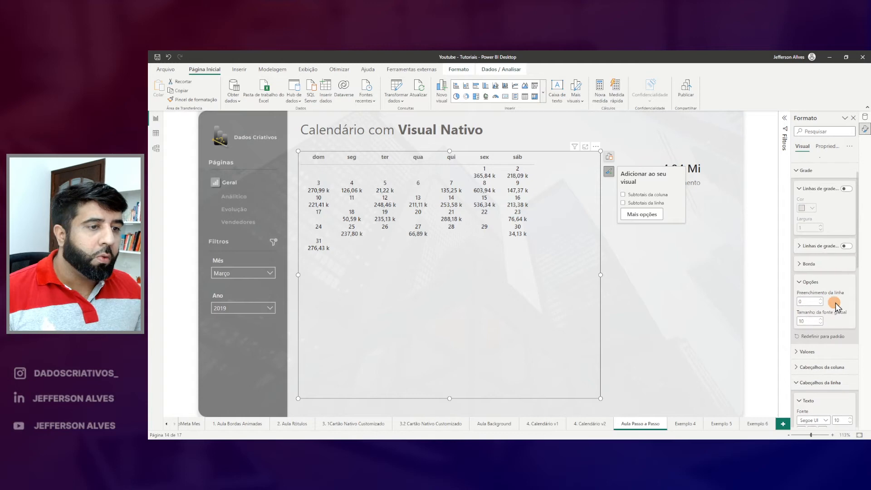
pyautogui.moveTo(793, 289); pyautogui.dragTo(843, 314)
pyautogui.press('Escape')
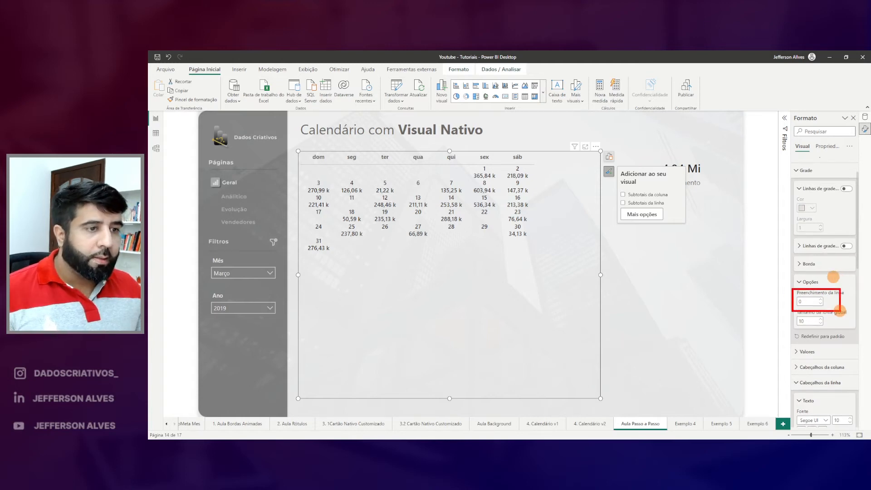
pyautogui.click(820, 300)
pyautogui.click(821, 299)
pyautogui.click(820, 300)
pyautogui.click(820, 299)
pyautogui.click(821, 299)
pyautogui.click(821, 299)
pyautogui.click(820, 300)
pyautogui.click(820, 299)
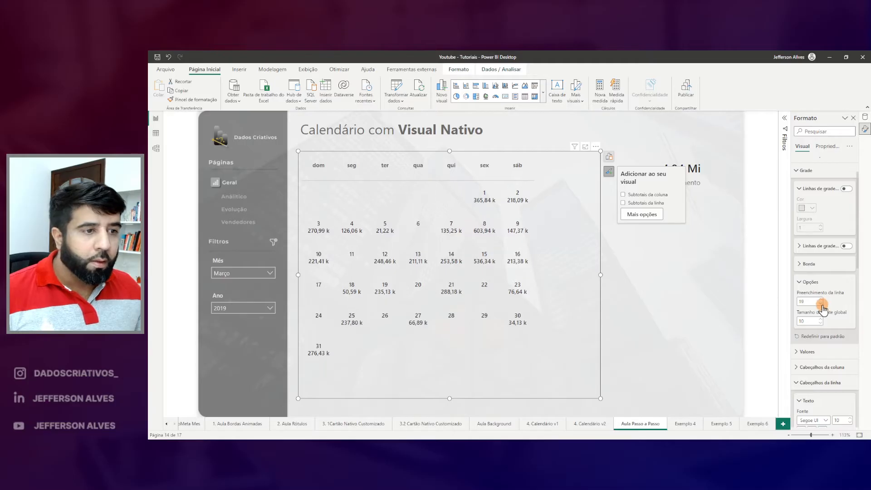
pyautogui.click(820, 303)
pyautogui.click(820, 304)
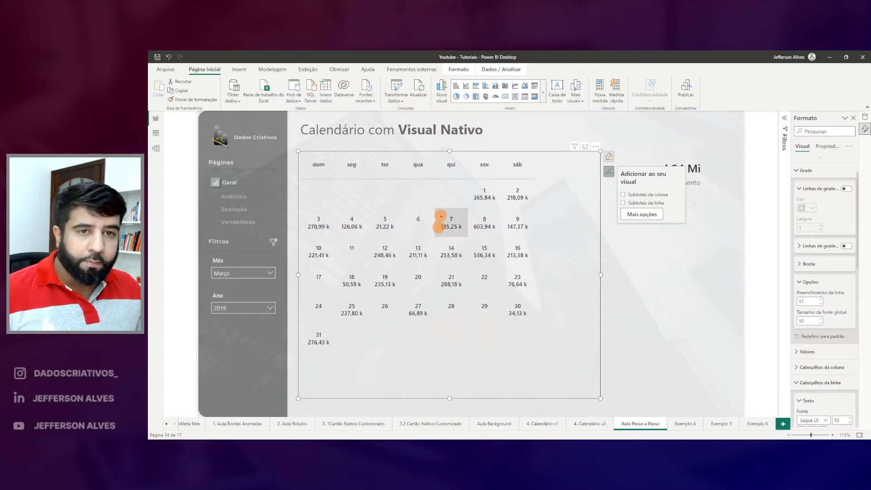
pyautogui.moveTo(435, 211)
pyautogui.mouseDown()
pyautogui.moveTo(468, 236)
pyautogui.moveTo(500, 238)
pyautogui.mouseUp()
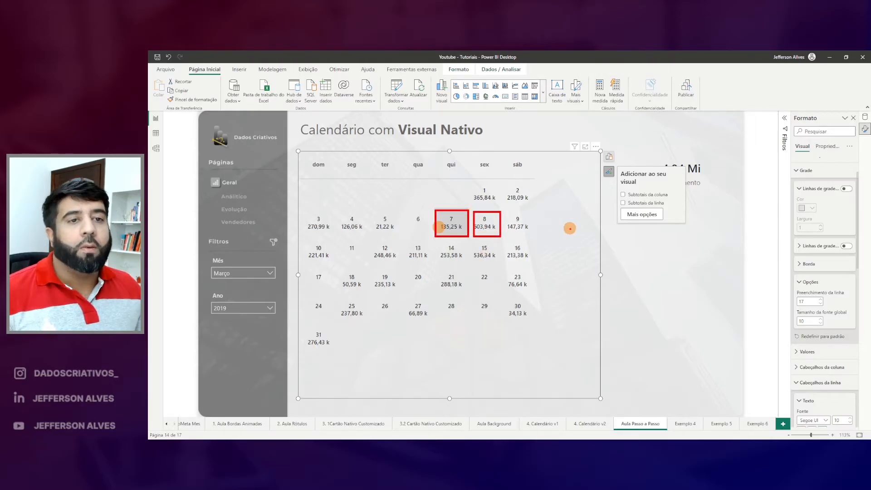
pyautogui.scroll(2, 832, 253)
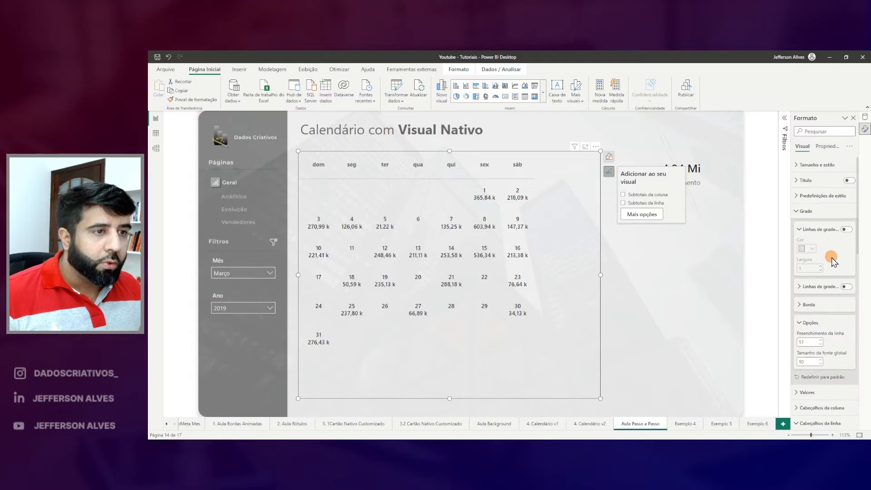
pyautogui.click(798, 212)
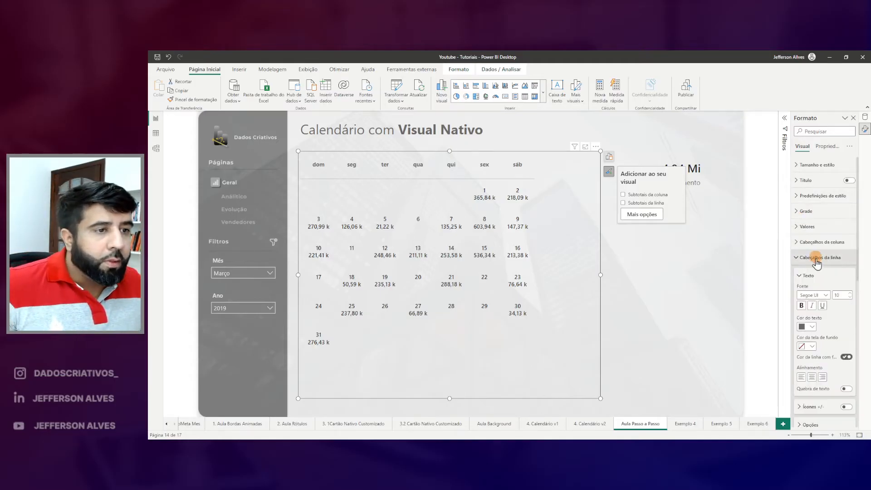
# Collapse the expanded formatting sections and resize the calendar matrix, making it narrower and slightly shorter around the day grid.
pyautogui.click(802, 258)
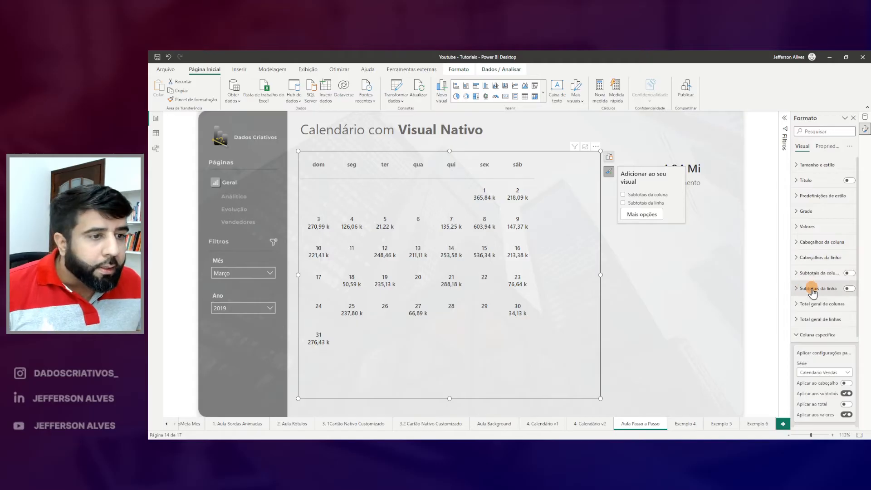
pyautogui.click(800, 302)
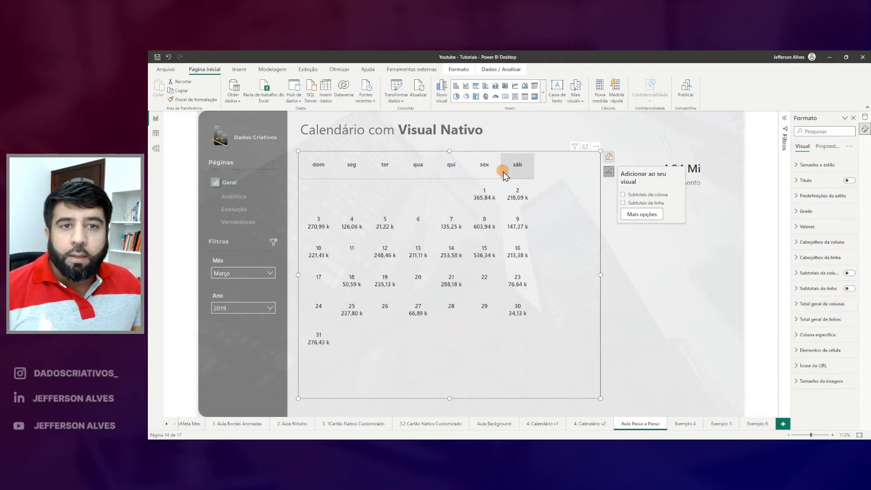
pyautogui.click(603, 280)
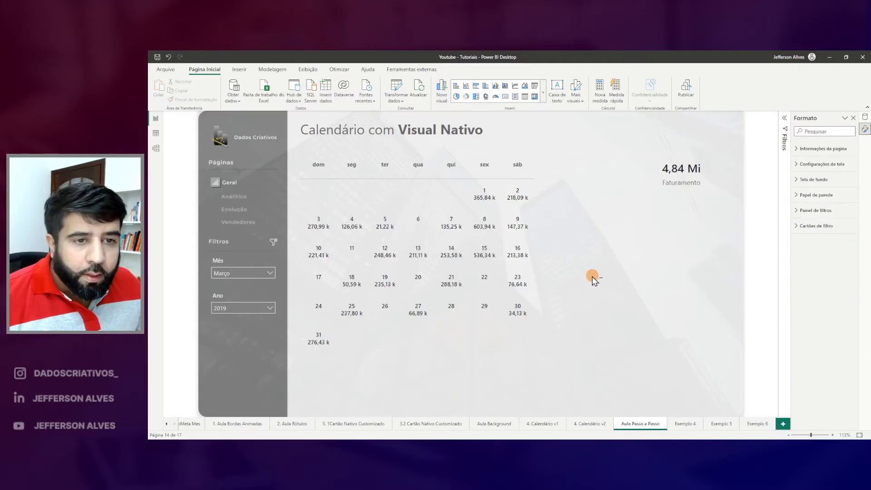
pyautogui.click(602, 278)
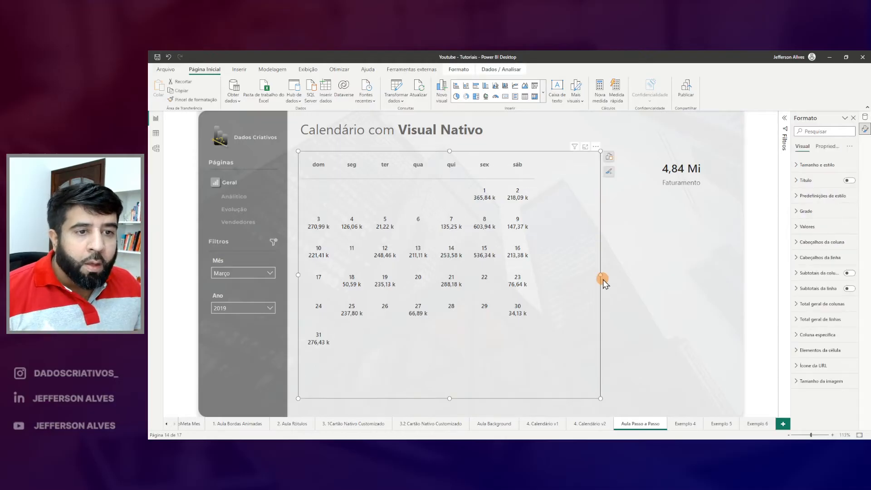
pyautogui.moveTo(602, 277); pyautogui.dragTo(554, 275)
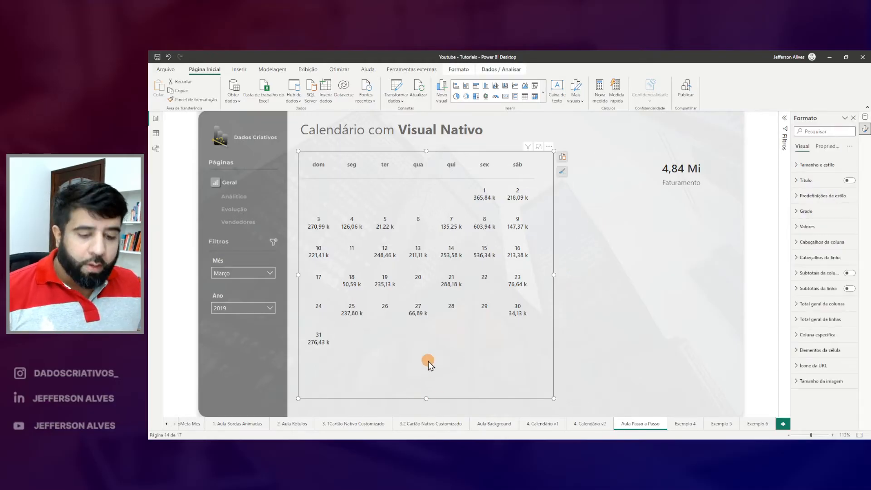
pyautogui.moveTo(426, 399); pyautogui.dragTo(425, 366)
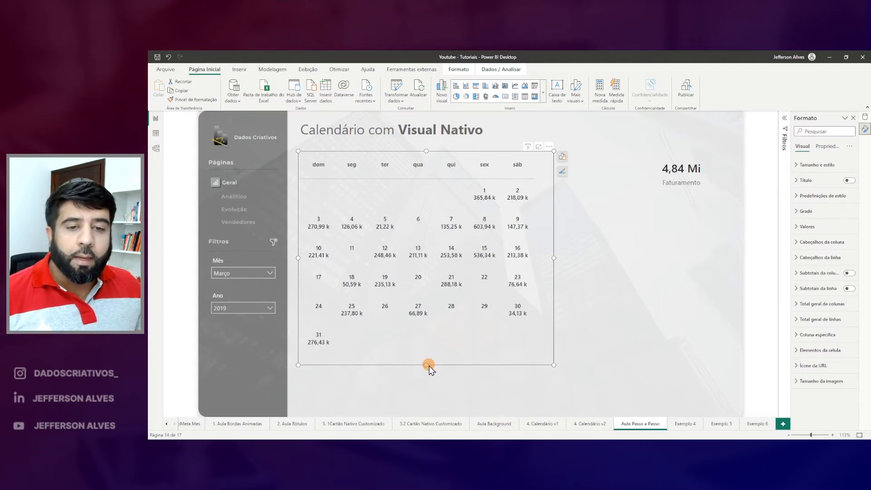
pyautogui.moveTo(428, 366); pyautogui.dragTo(427, 395)
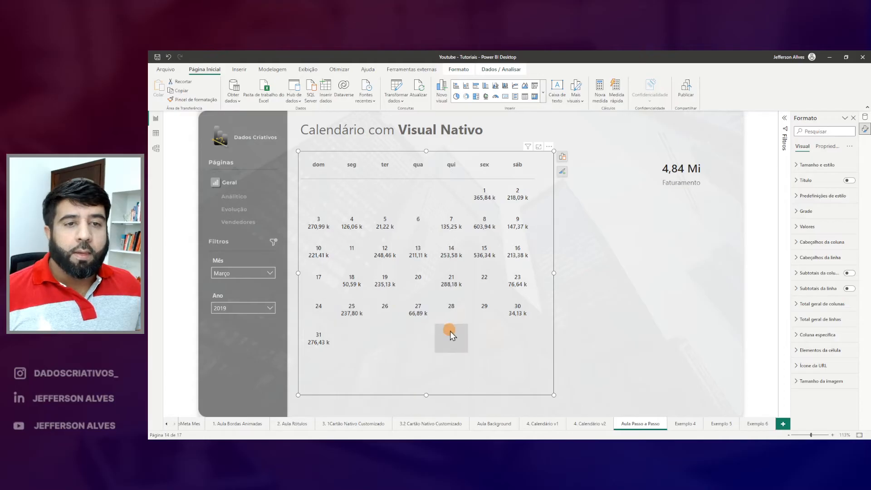
pyautogui.moveTo(303, 155); pyautogui.dragTo(336, 355)
pyautogui.moveTo(500, 155); pyautogui.dragTo(546, 359)
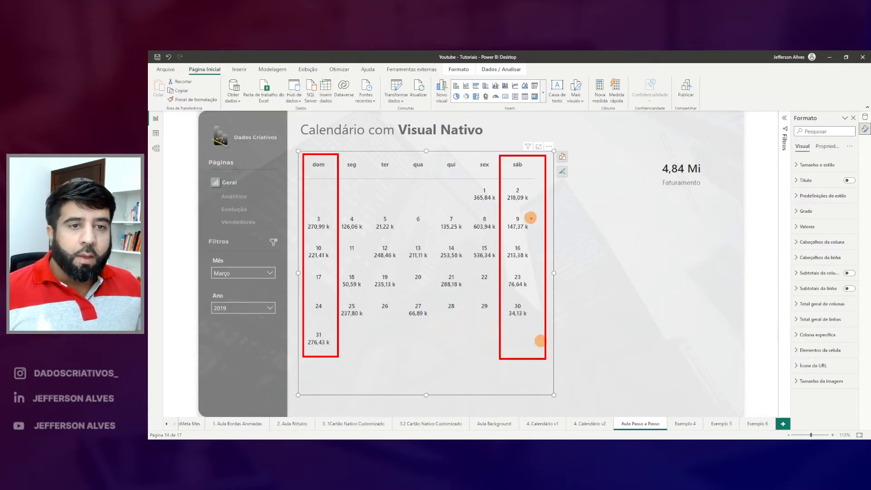
pyautogui.moveTo(509, 187); pyautogui.dragTo(524, 187)
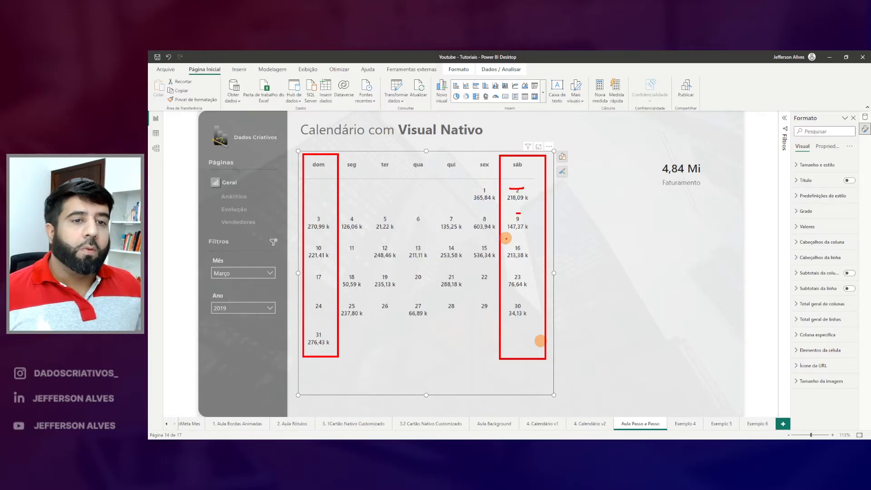
pyautogui.moveTo(372, 173); pyautogui.dragTo(404, 173)
pyautogui.moveTo(346, 184); pyautogui.dragTo(492, 342)
pyautogui.press('Escape')
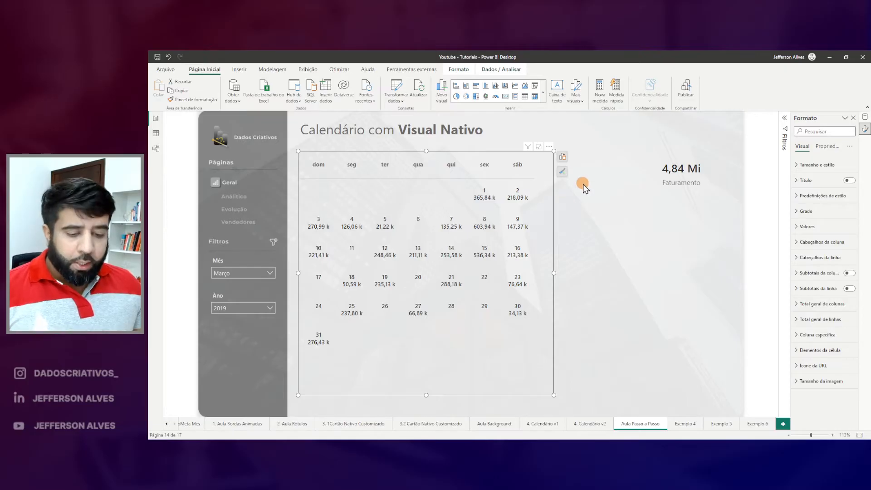
# Examine the weekday number and weekday name columns of the dCalendario table in the data view, then return to the report.
pyautogui.click(156, 133)
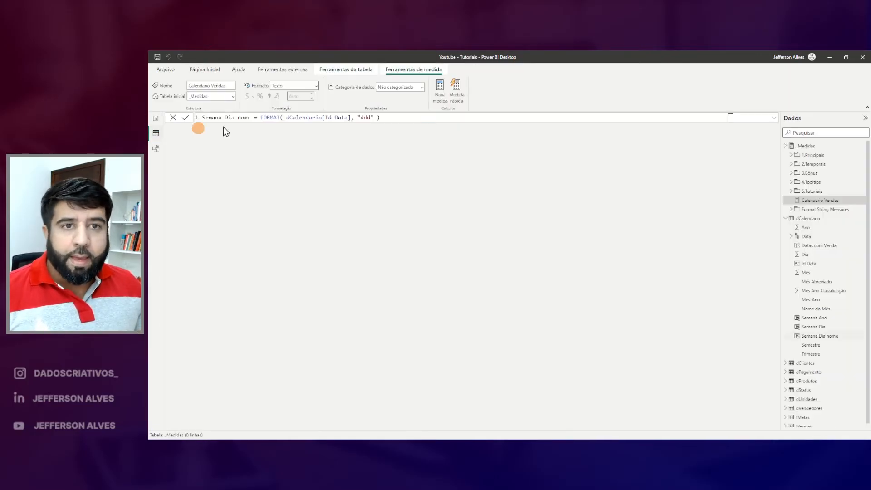
pyautogui.click(817, 227)
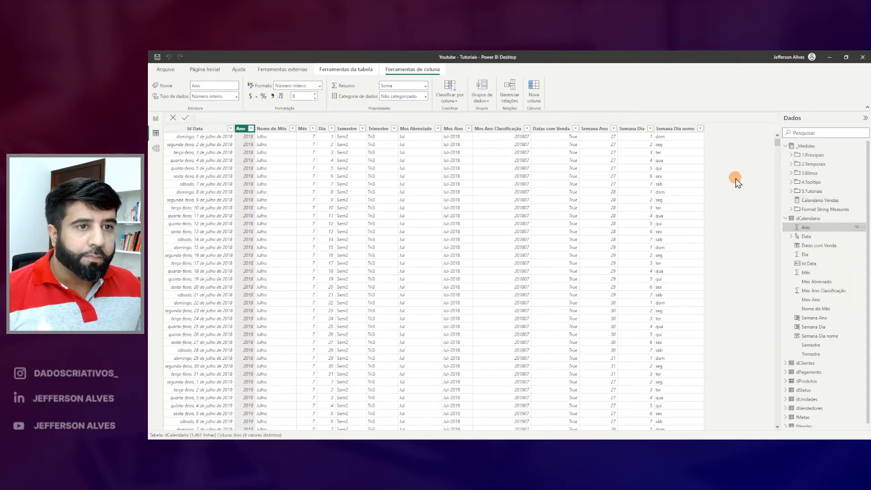
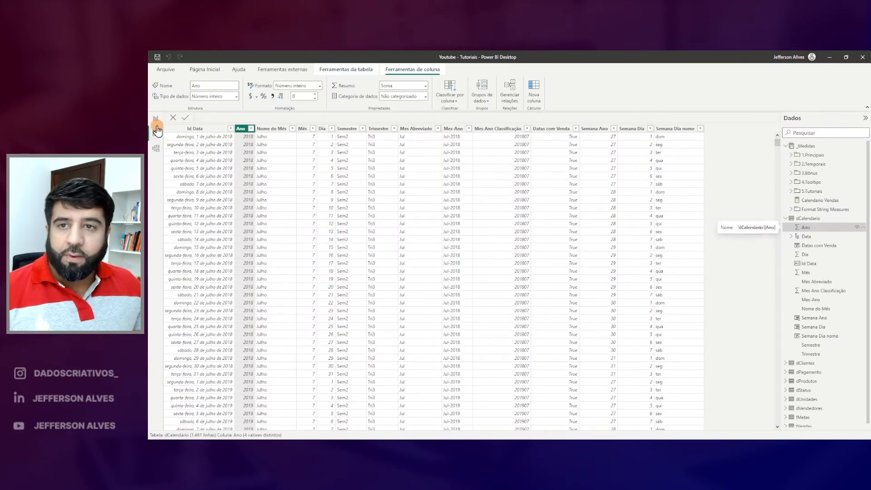
pyautogui.click(156, 126)
# Create a new measure in the _Medidas table named "Form. Cond. Background", with its definition starting on a separate line.
pyautogui.click(864, 120)
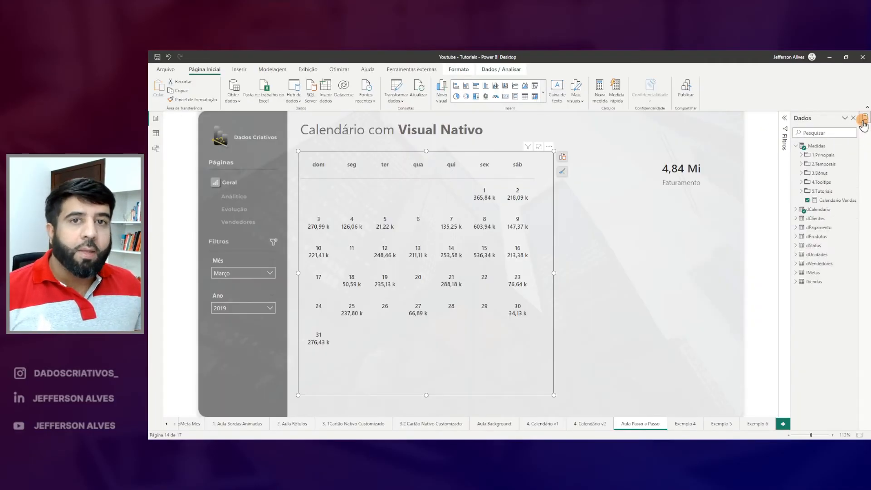
pyautogui.rightClick(815, 147)
pyautogui.click(776, 155)
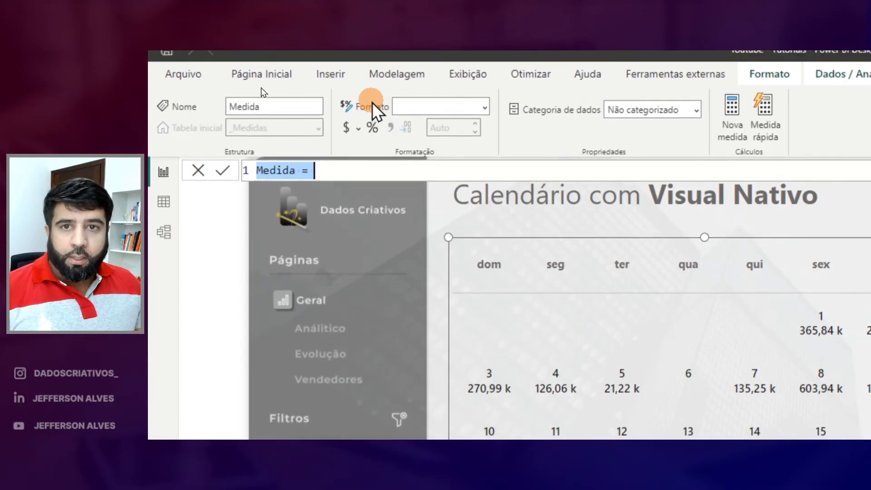
pyautogui.write('Form. Cond. Ba')
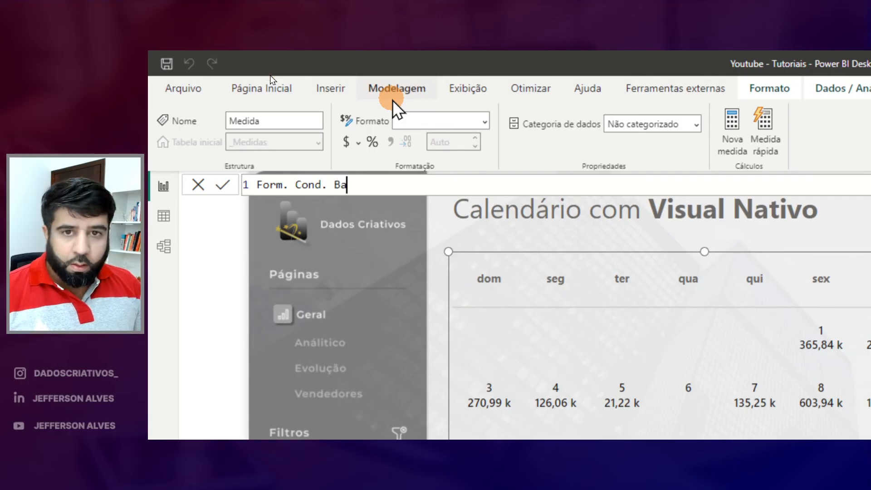
pyautogui.write('ckground =')
pyautogui.hotkey('shift', 'Return')
pyautogui.hotkey('shift', 'Return')
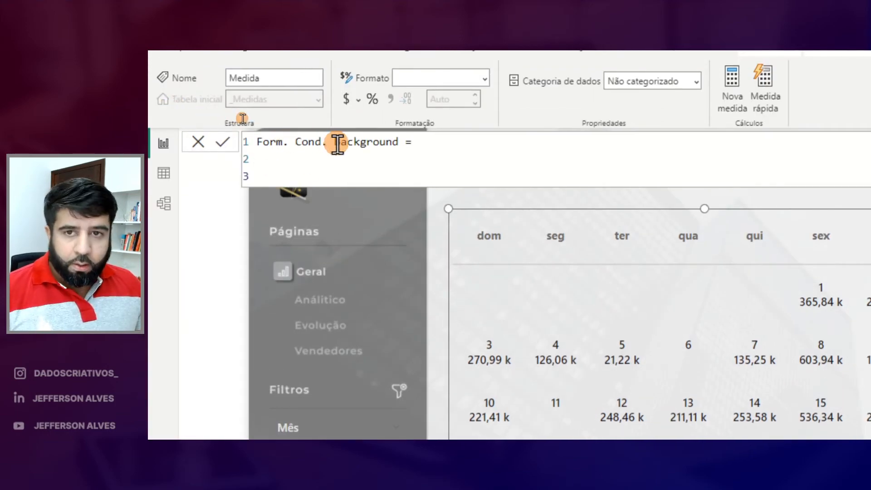
# Define the variable vDia_semana in the measure as SELECTEDVALUE( dCalendario[Semana Dia] ).
pyautogui.write('VAR ')
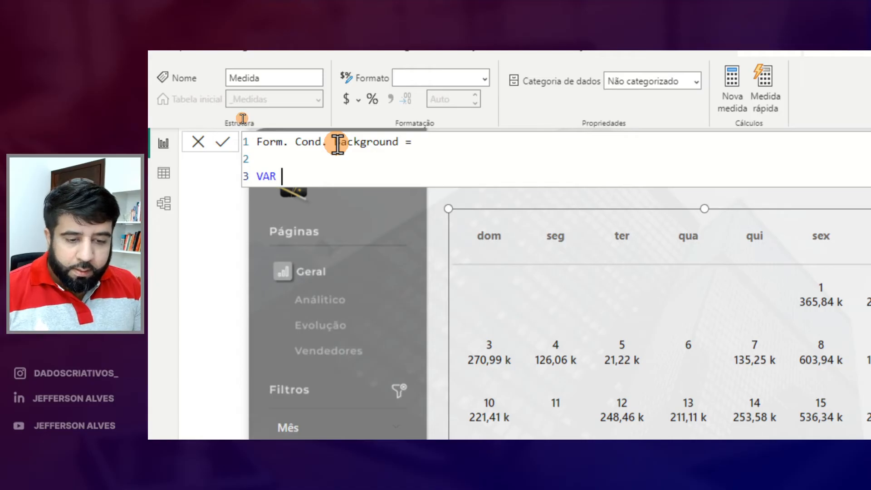
pyautogui.write('vDia_semana =')
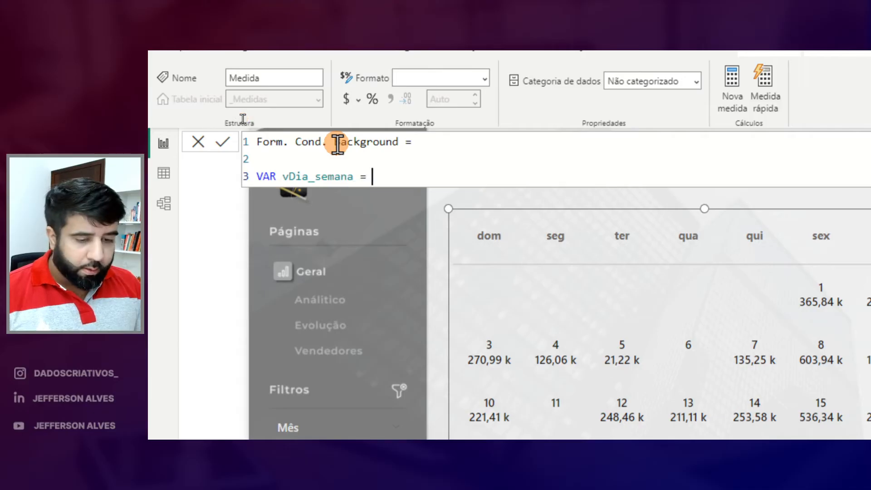
pyautogui.hotkey('shift', 'Return')
pyautogui.press('Tab')
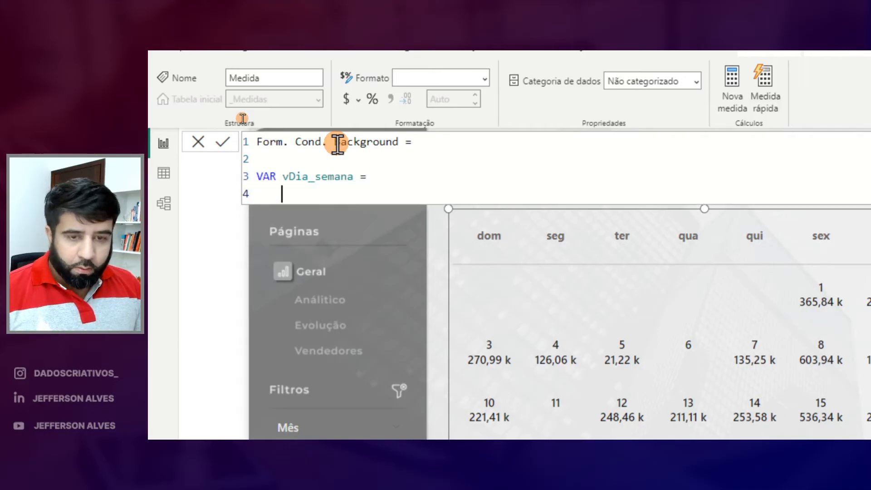
pyautogui.write('SELE')
pyautogui.press('Down')
pyautogui.press('Down')
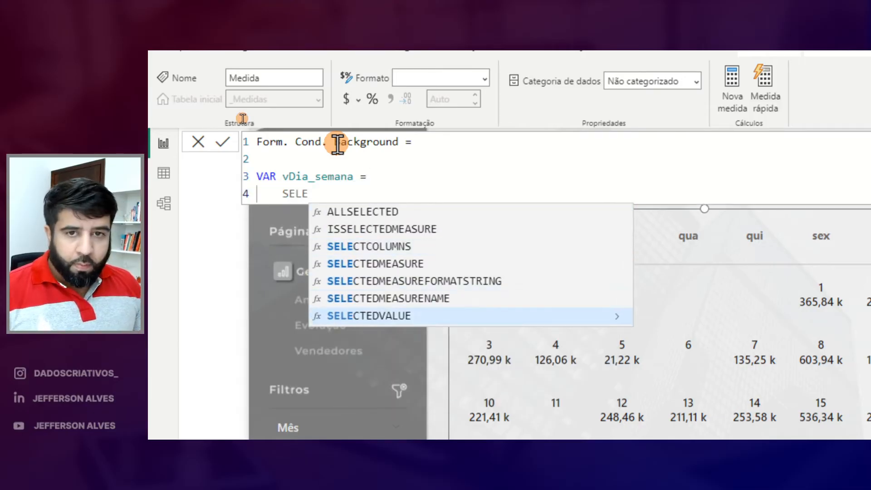
pyautogui.press('Tab')
pyautogui.write('dcal')
pyautogui.press('Tab')
pyautogui.write('[se')
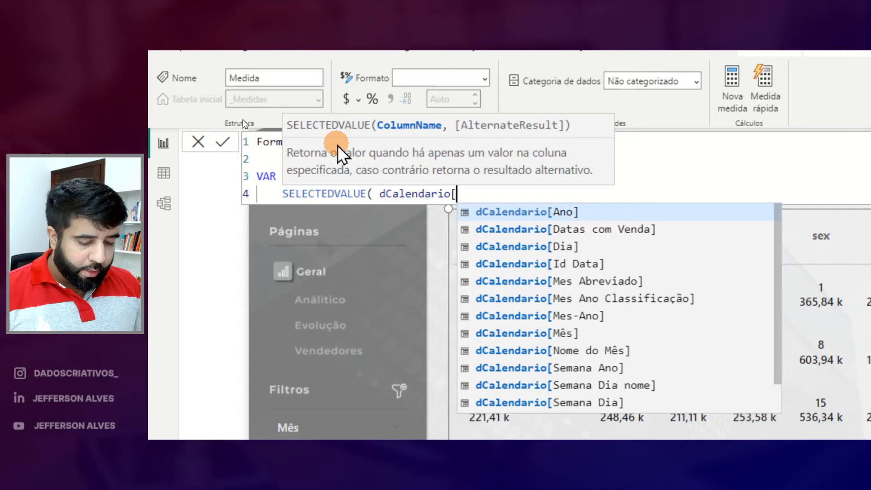
pyautogui.press('Down')
pyautogui.press('Down')
pyautogui.press('Tab')
pyautogui.write(')')
pyautogui.hotkey('shift', 'Return')
pyautogui.hotkey('shift', 'Return')
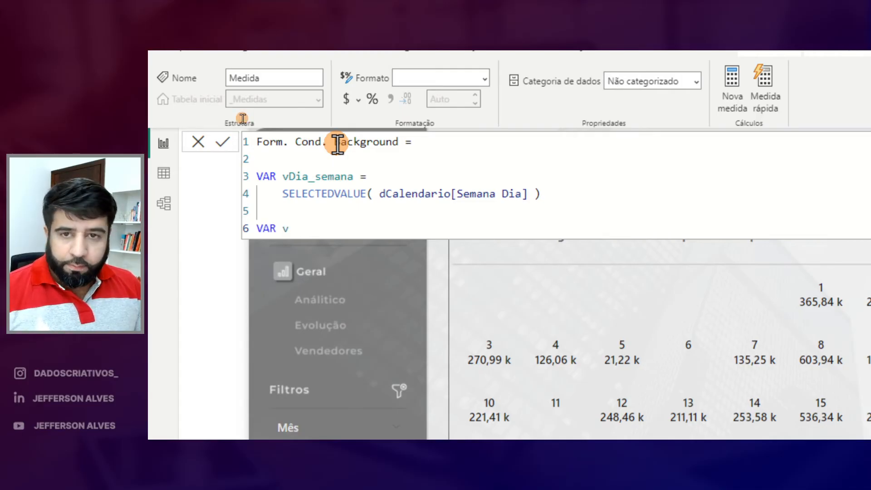
# Declare a second variable vFDS_check that starts a SWITCH function with TRUE() as its expression.
pyautogui.write('VAR vFDS_check =')
pyautogui.hotkey('shift', 'Return')
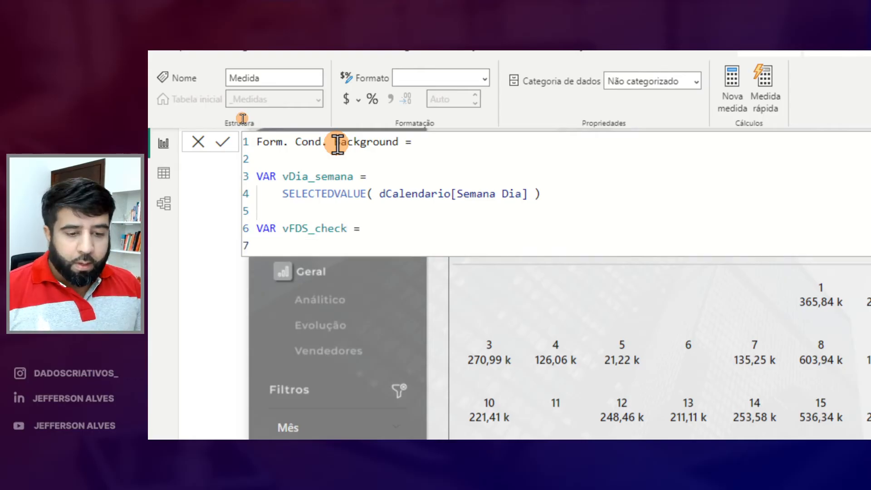
pyautogui.write('SWITCH(')
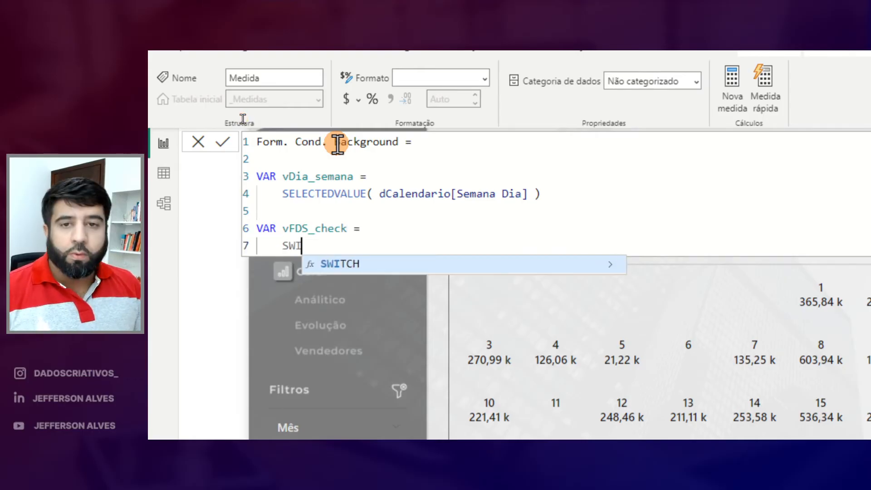
pyautogui.hotkey('shift', 'Return')
pyautogui.write('TRUE(),')
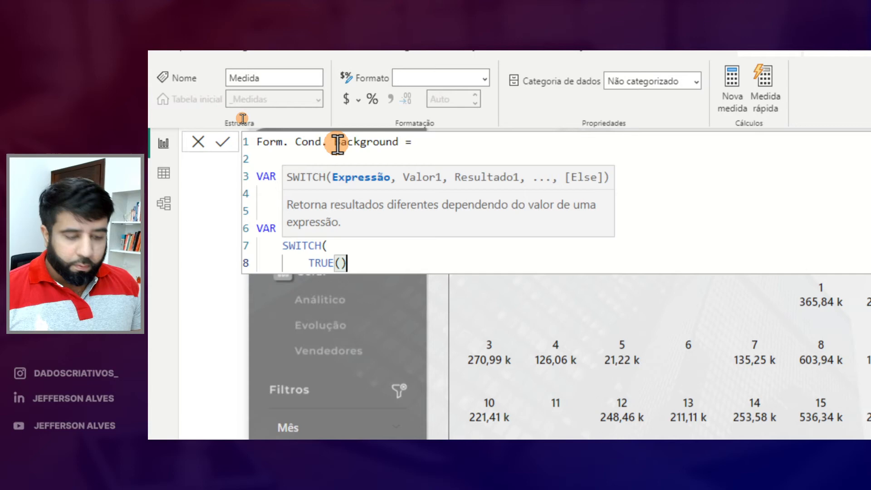
pyautogui.hotkey('shift', 'Return')
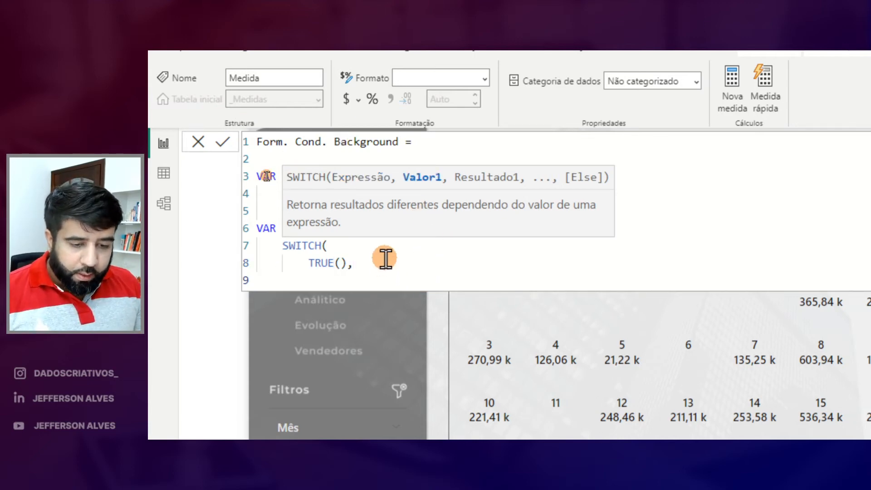
# Add the weekend condition vDia_semana IN {1,7} as the first test of the SWITCH.
pyautogui.write('vDia_semana')
pyautogui.click(399, 154)
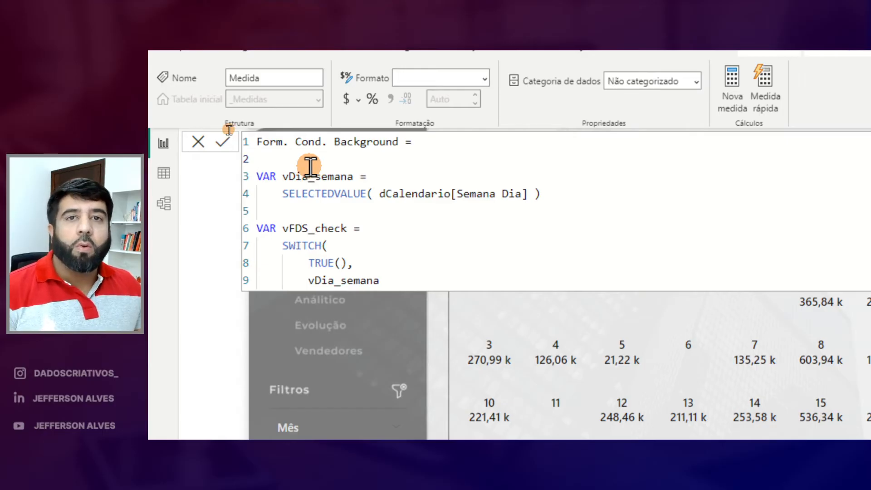
pyautogui.click(394, 281)
pyautogui.write('IN')
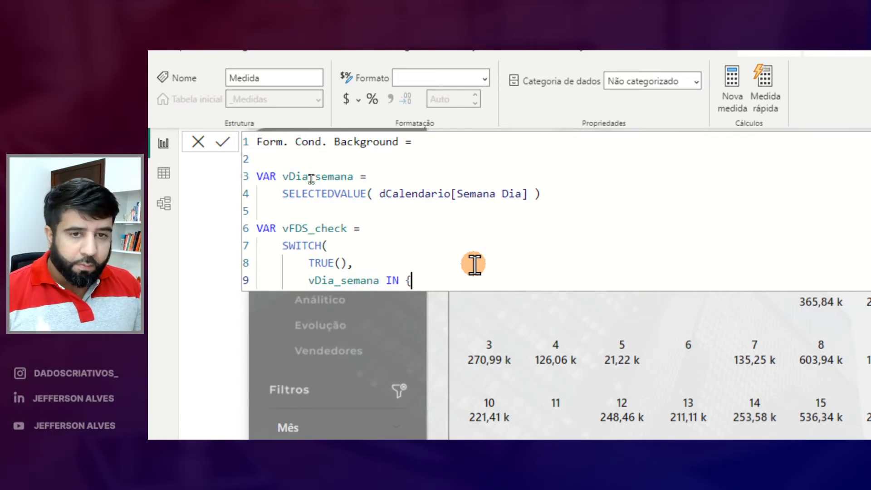
pyautogui.write(' { 1,7')
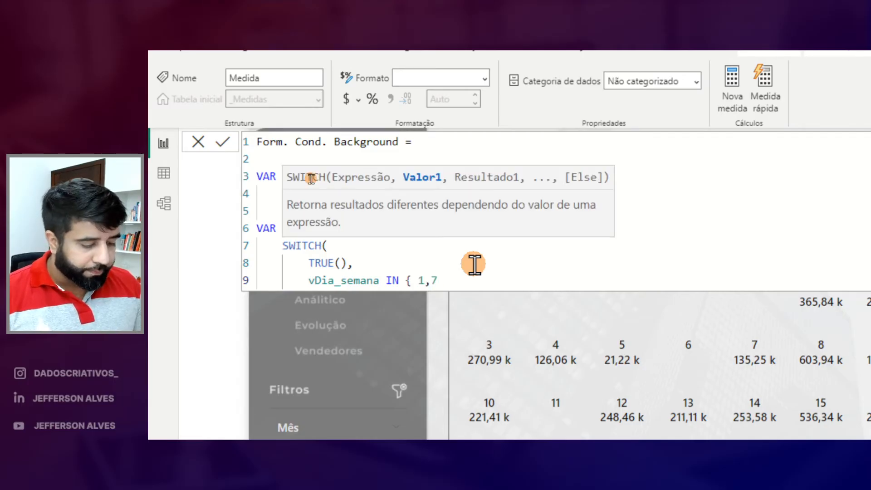
pyautogui.click(418, 280)
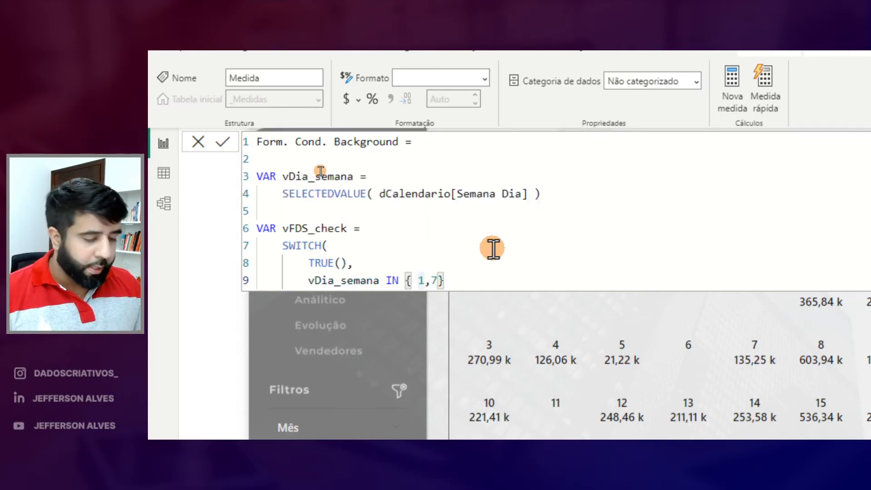
pyautogui.press('BackSpace')
pyautogui.press('Up')
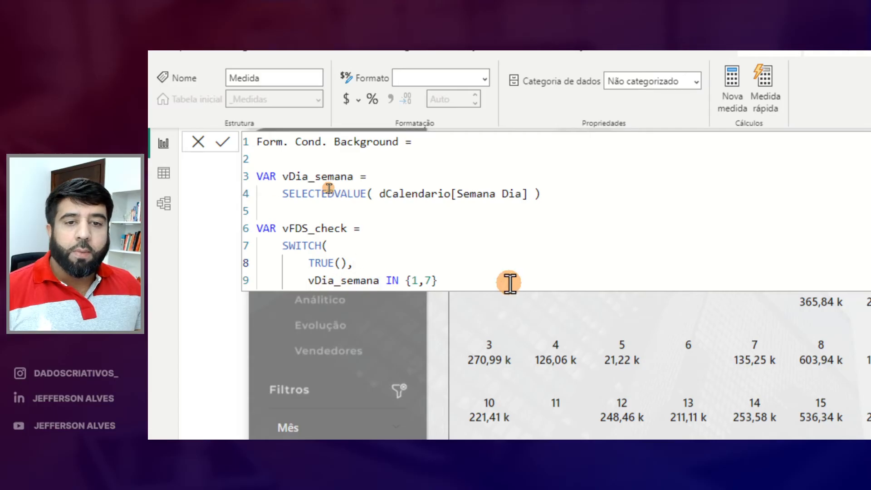
# Complete the vFDS_check SWITCH so the weekend test gives "RED" and every other day gives "YELLOW", and close the function.
pyautogui.click(480, 279)
pyautogui.write(', "RED",')
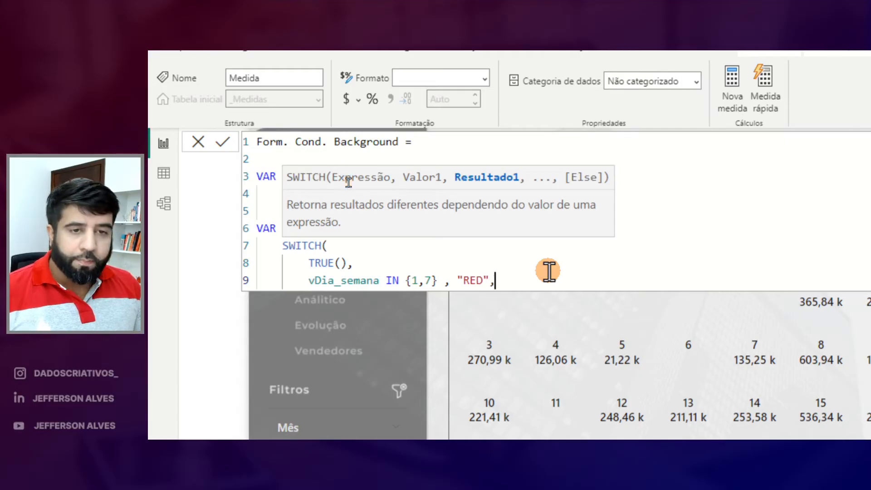
pyautogui.hotkey('shift', 'Return')
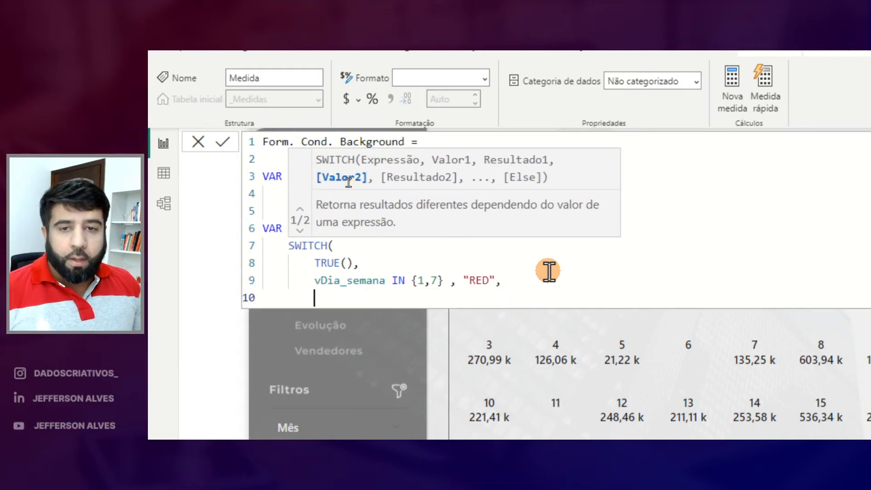
pyautogui.write('"')
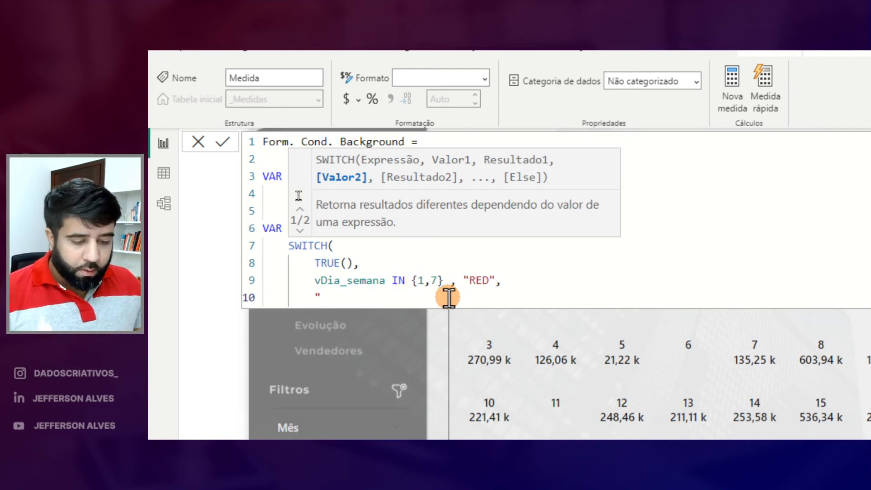
pyautogui.write('YELLOW"')
pyautogui.press('Return')
pyautogui.write(')')
# Make the measure RETURN vFDS_check on its own line and commit the formula.
pyautogui.press('Return')
pyautogui.press('Return')
pyautogui.write('RETURN')
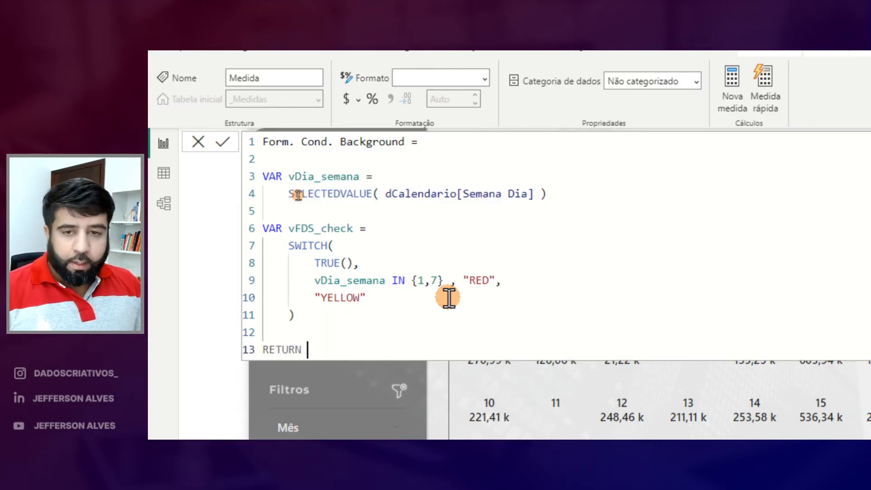
pyautogui.press('Return')
pyautogui.write('vFDS_check')
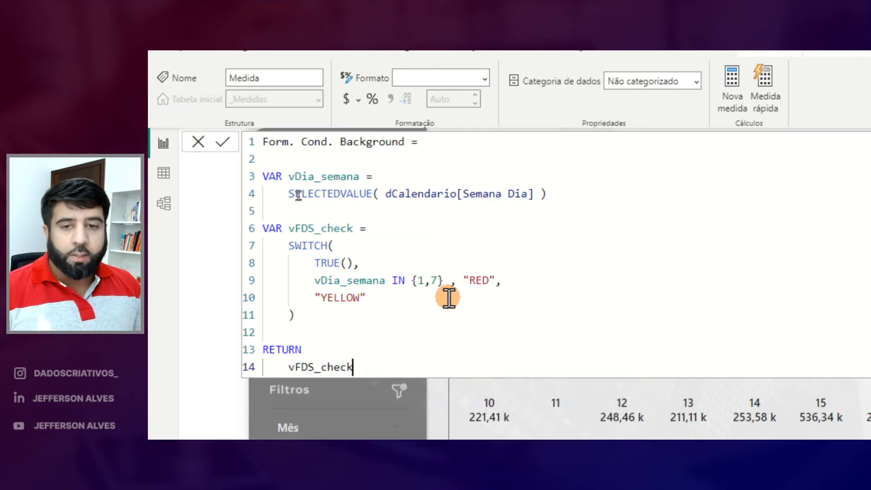
pyautogui.doubleClick(320, 227)
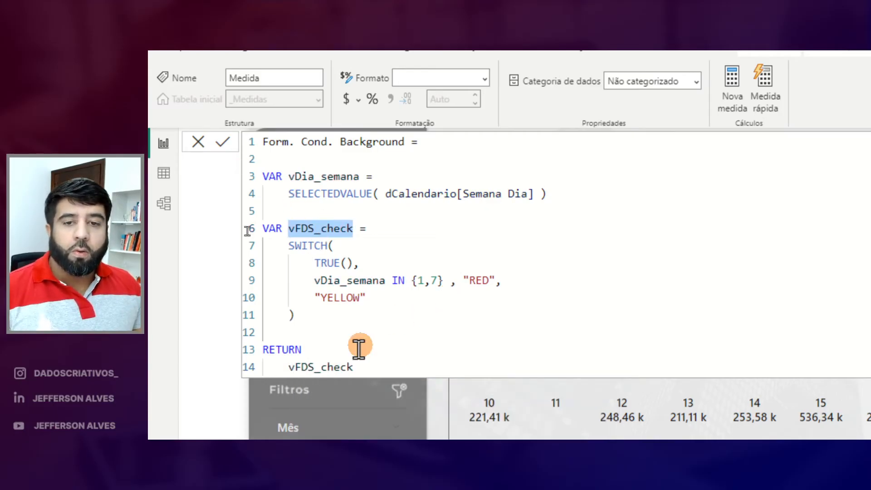
pyautogui.click(359, 369)
pyautogui.press('Return')
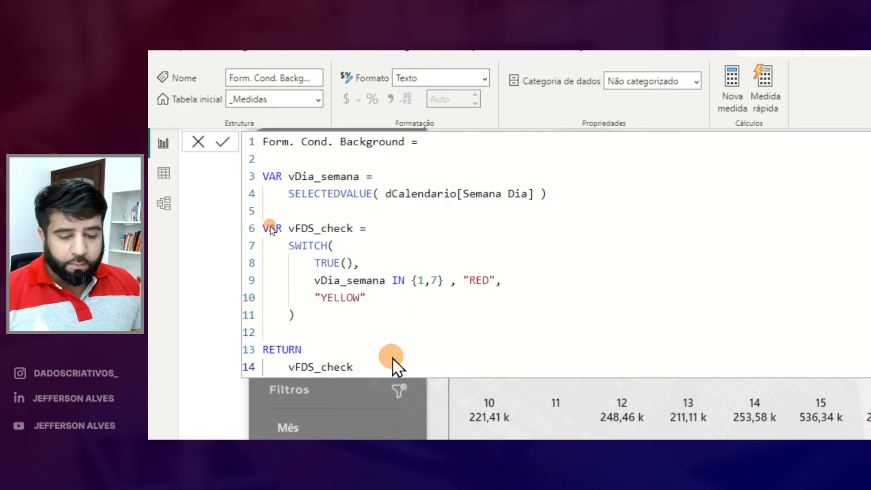
pyautogui.click(676, 423)
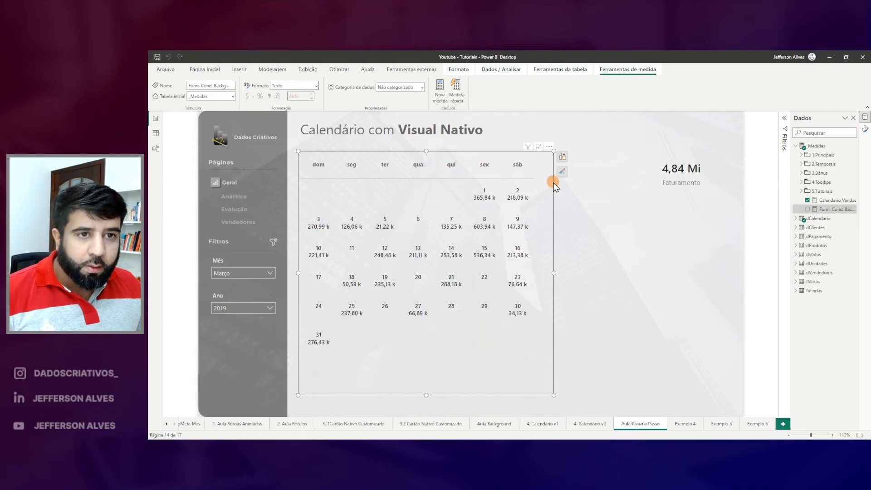
# Turn on conditional background colour for the Calendario Vendas values in the calendar matrix's cell elements.
pyautogui.click(562, 172)
pyautogui.click(590, 214)
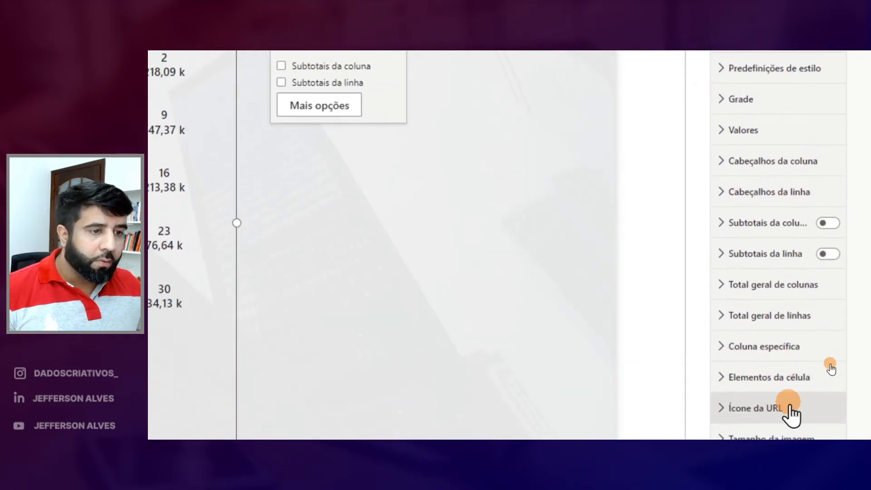
pyautogui.click(732, 282)
pyautogui.scroll(-4, 761, 303)
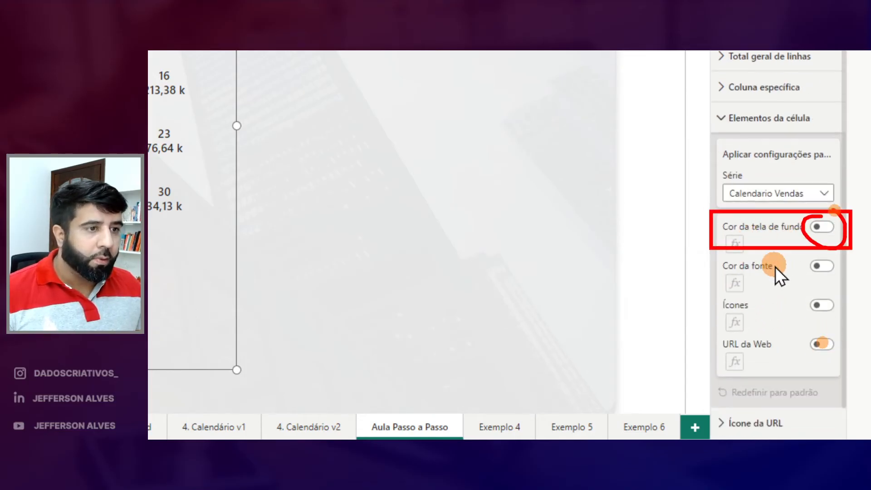
pyautogui.click(820, 227)
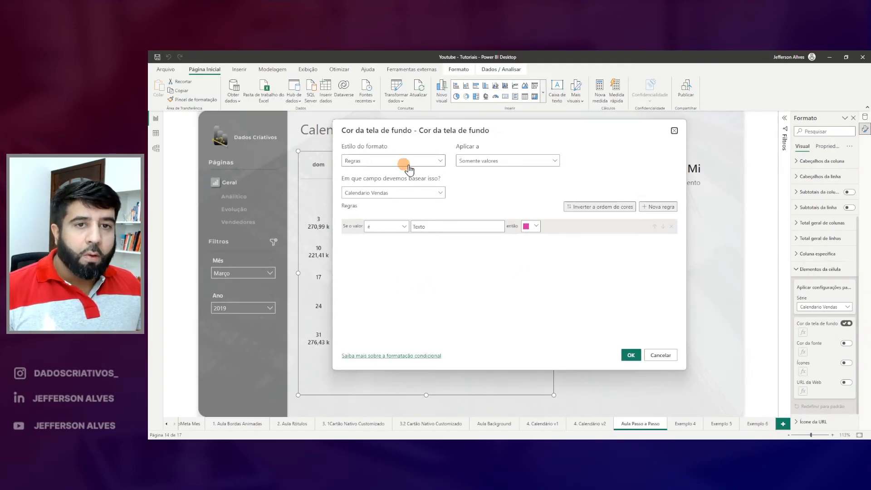
# Base the background colour on the field value of the measure Form. Cond. Background and apply it.
pyautogui.click(441, 161)
pyautogui.click(366, 196)
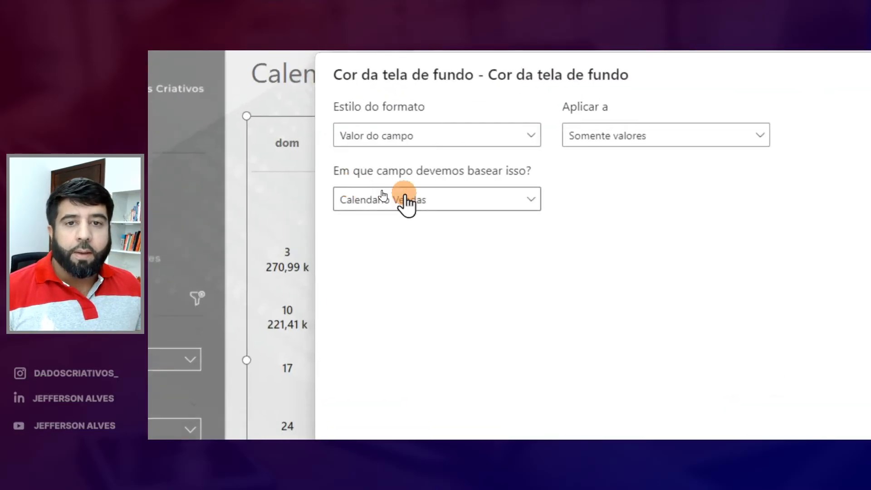
pyautogui.click(439, 193)
pyautogui.click(348, 220)
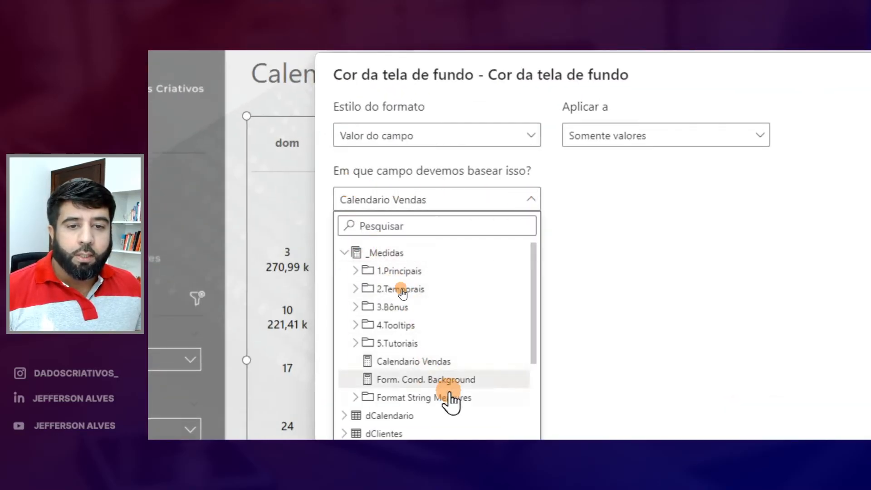
pyautogui.click(462, 379)
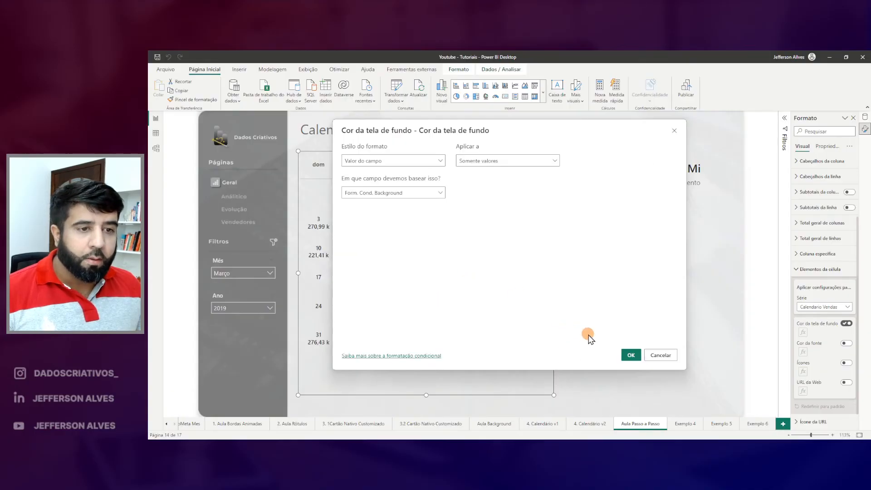
pyautogui.click(632, 355)
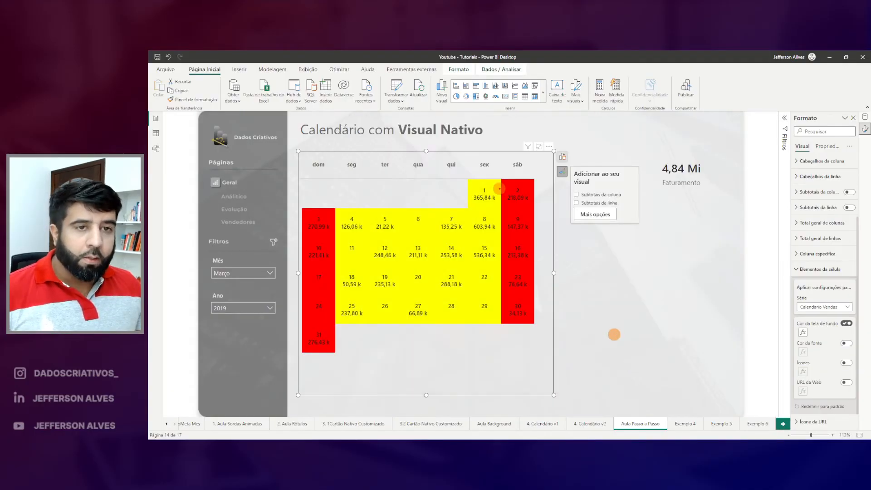
pyautogui.moveTo(501, 175); pyautogui.dragTo(536, 320)
pyautogui.moveTo(296, 200); pyautogui.dragTo(336, 362)
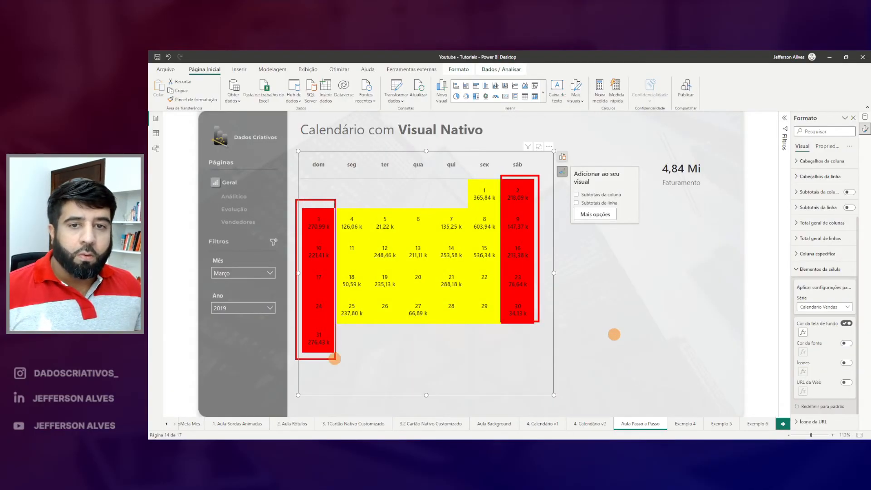
pyautogui.moveTo(338, 180)
pyautogui.mouseDown()
pyautogui.moveTo(428, 312)
pyautogui.moveTo(496, 341)
pyautogui.mouseUp()
pyautogui.press('Escape')
# Reopen the Form. Cond. Background measure and replace the weekend colour "RED" with the hex code "#A8A8A8".
pyautogui.click(865, 117)
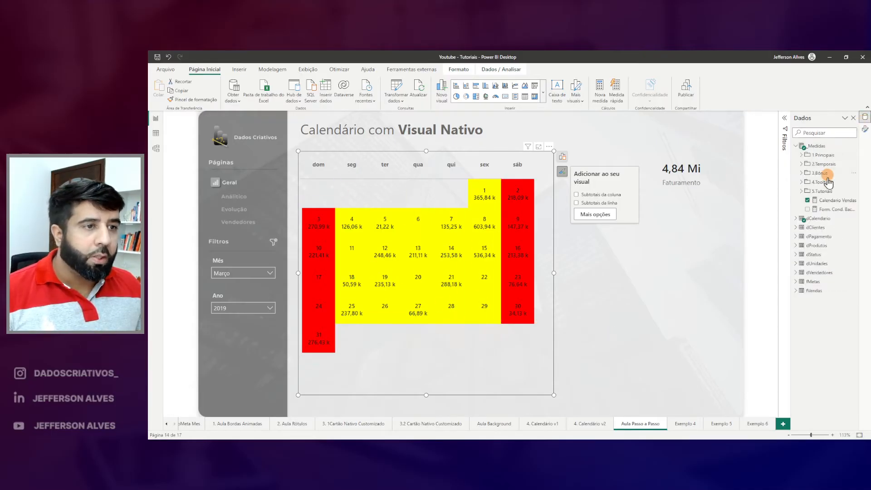
pyautogui.click(830, 209)
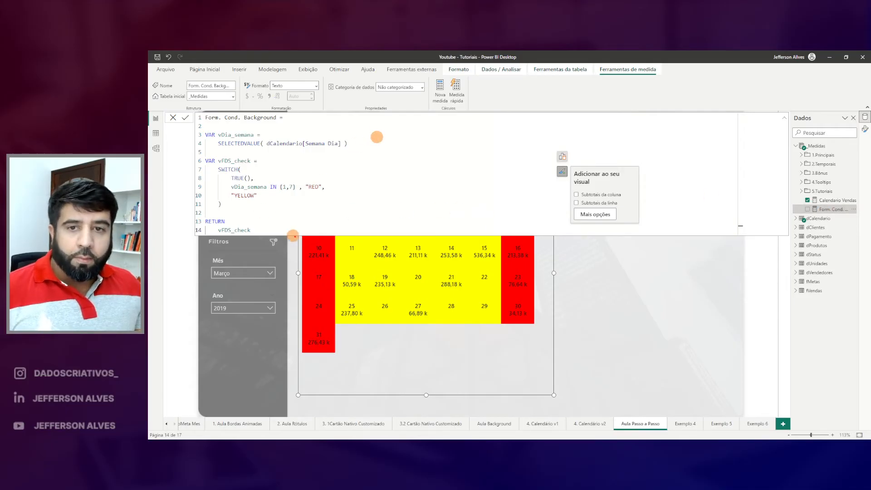
pyautogui.moveTo(223, 182); pyautogui.dragTo(332, 191)
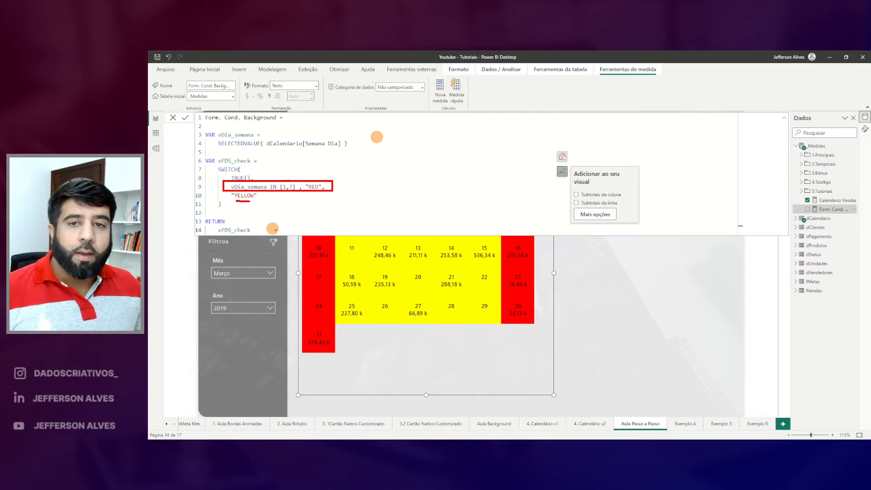
pyautogui.press('Escape')
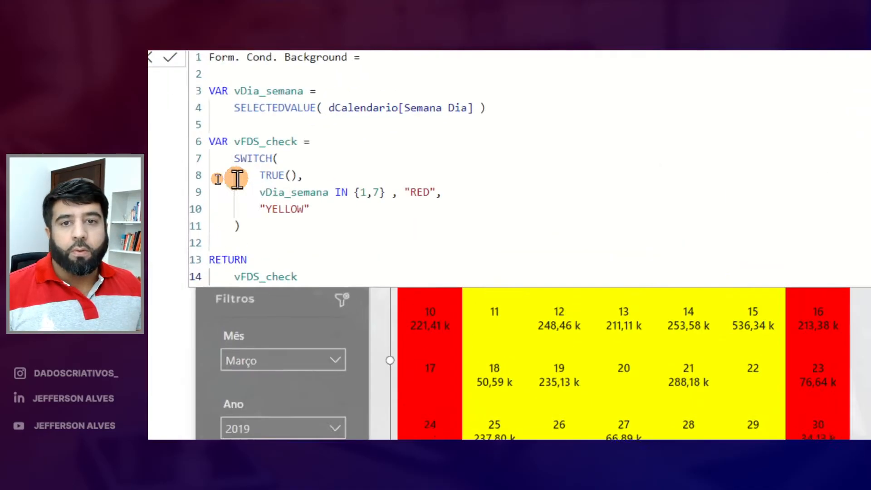
pyautogui.doubleClick(315, 187)
pyautogui.press('BackSpace')
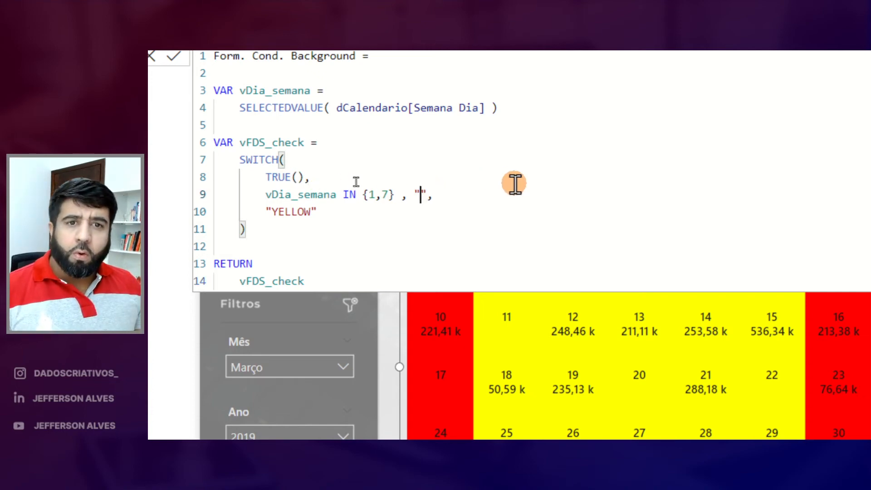
pyautogui.write('#')
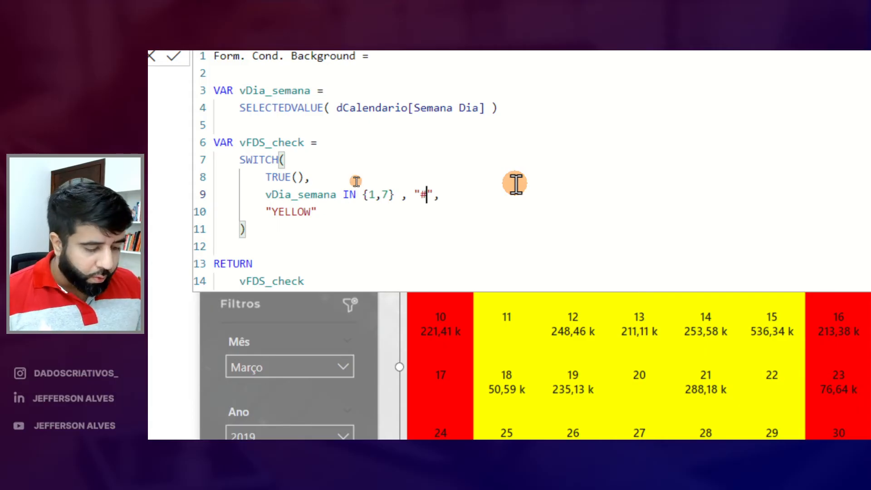
pyautogui.write('A8A8A8')
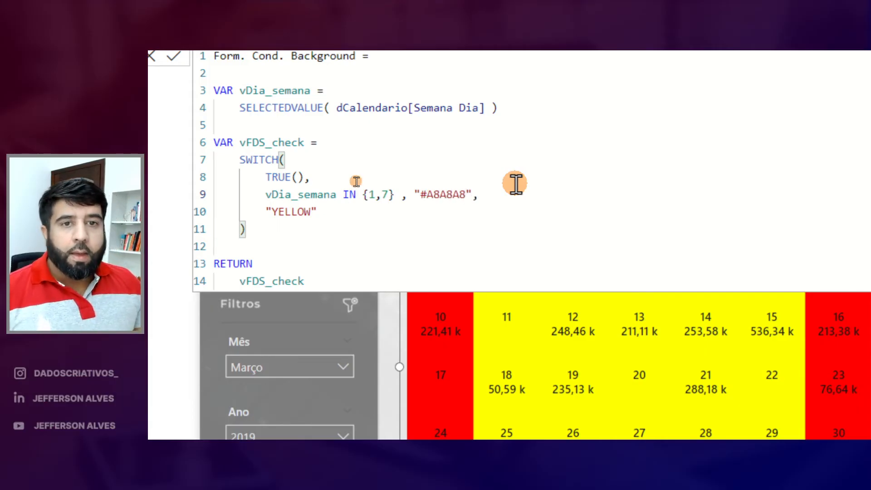
# Replace the default colour "YELLOW" with "#D8D8D8" in the measure and commit the formula.
pyautogui.doubleClick(297, 212)
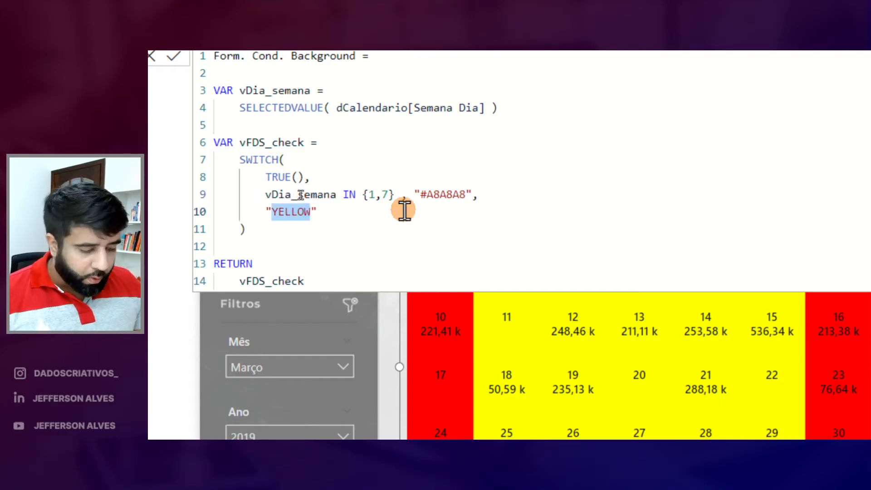
pyautogui.write('D8D8D8')
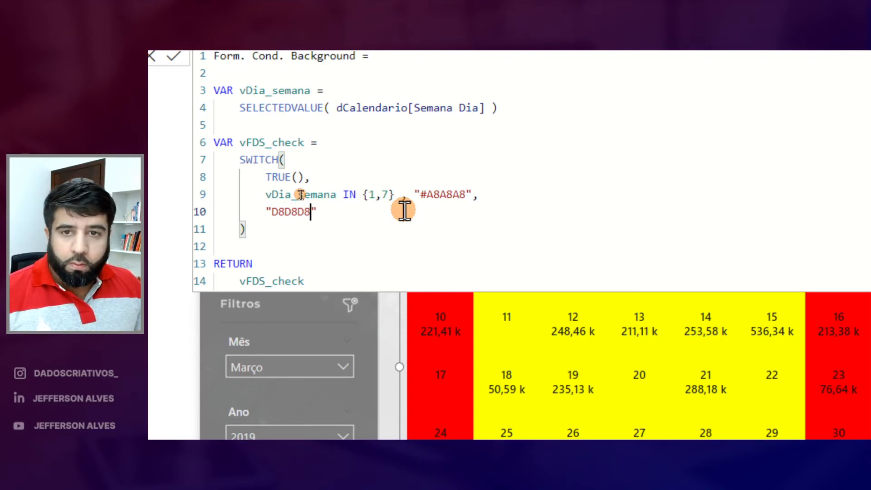
pyautogui.click(271, 210)
pyautogui.write('#')
pyautogui.press('End')
pyautogui.press('Return')
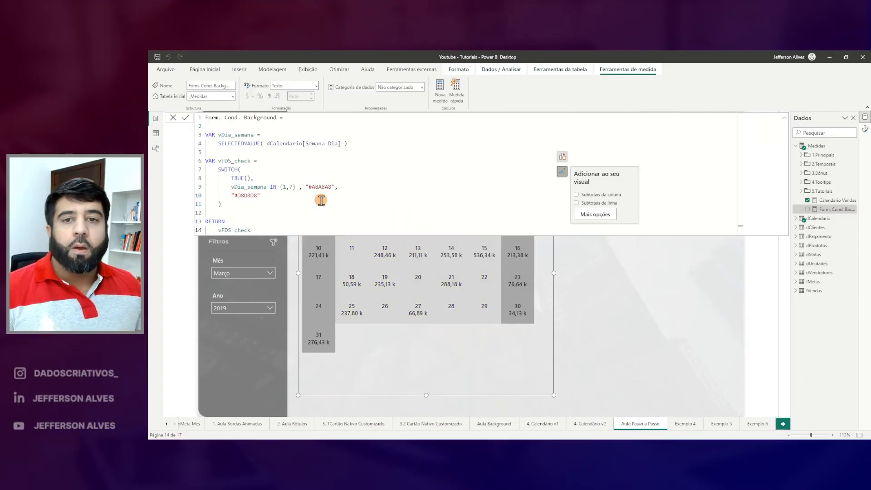
pyautogui.press('Escape')
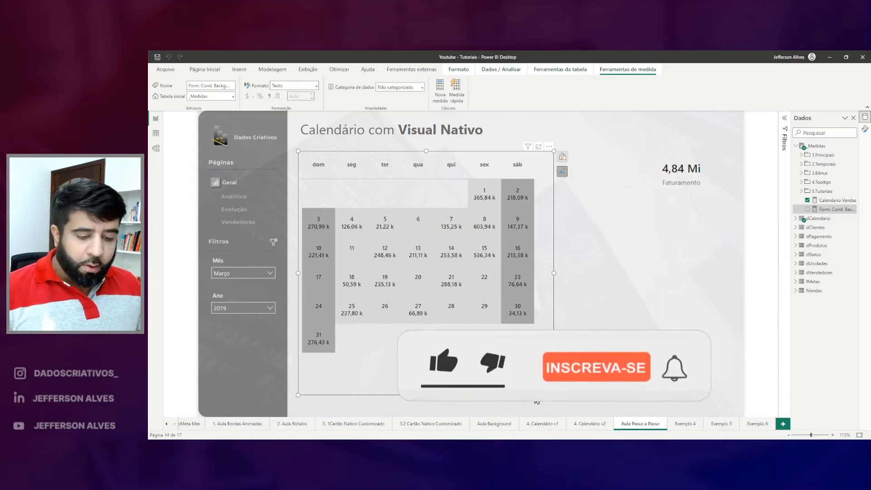
pyautogui.moveTo(502, 174); pyautogui.dragTo(504, 293)
pyautogui.moveTo(466, 178); pyautogui.dragTo(471, 324)
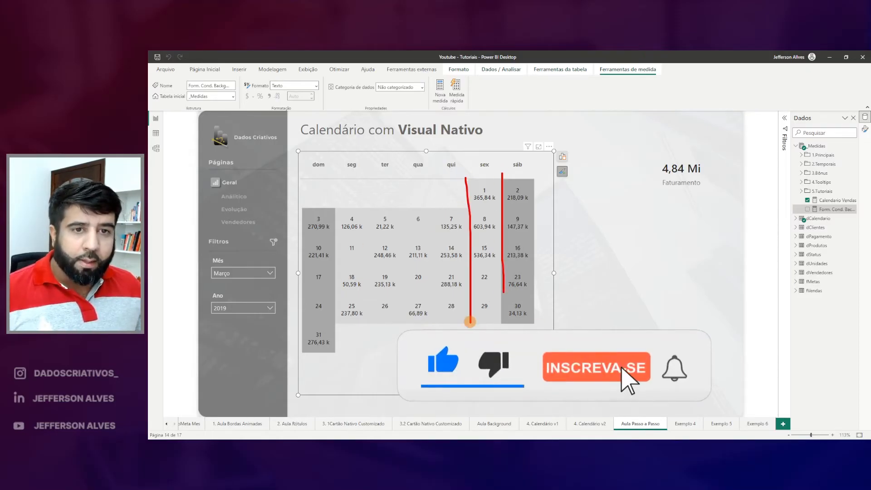
pyautogui.moveTo(423, 180); pyautogui.dragTo(424, 324)
pyautogui.moveTo(393, 207); pyautogui.dragTo(393, 247)
pyautogui.moveTo(430, 210); pyautogui.dragTo(459, 237)
pyautogui.press('Escape')
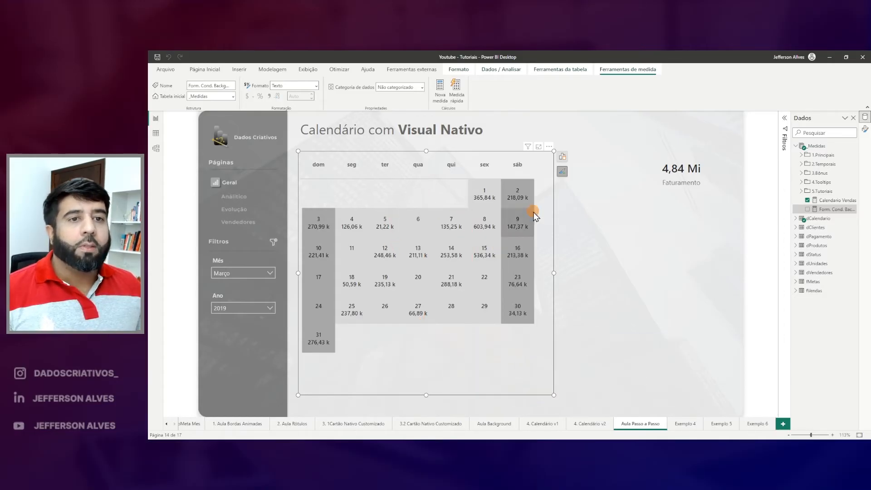
# Turn on both the horizontal and vertical gridlines in the calendar matrix's grid formatting.
pyautogui.click(563, 175)
pyautogui.click(595, 215)
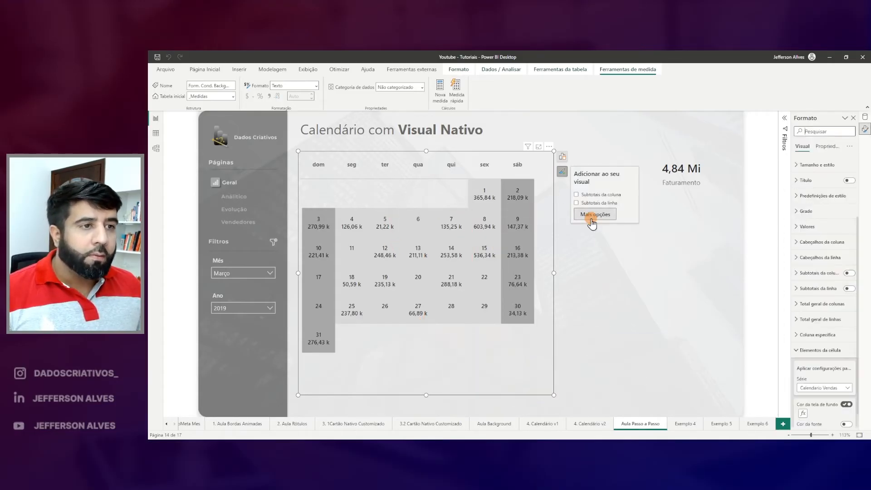
pyautogui.click(804, 211)
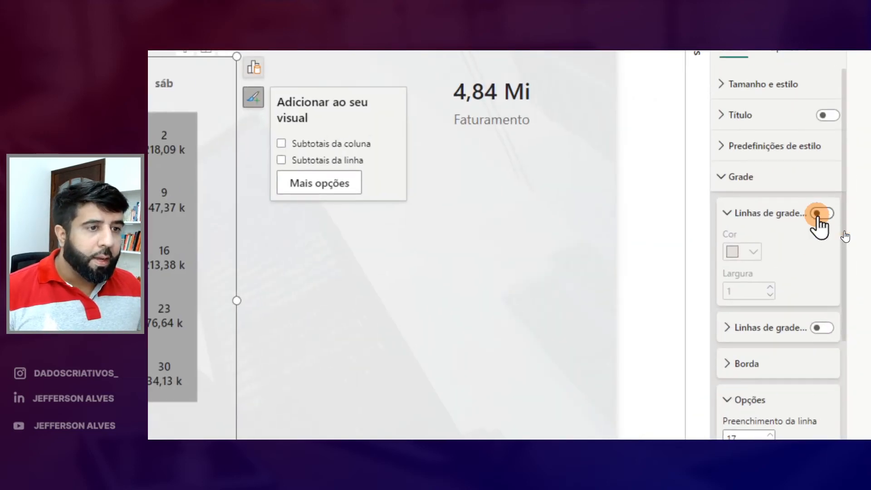
pyautogui.click(820, 214)
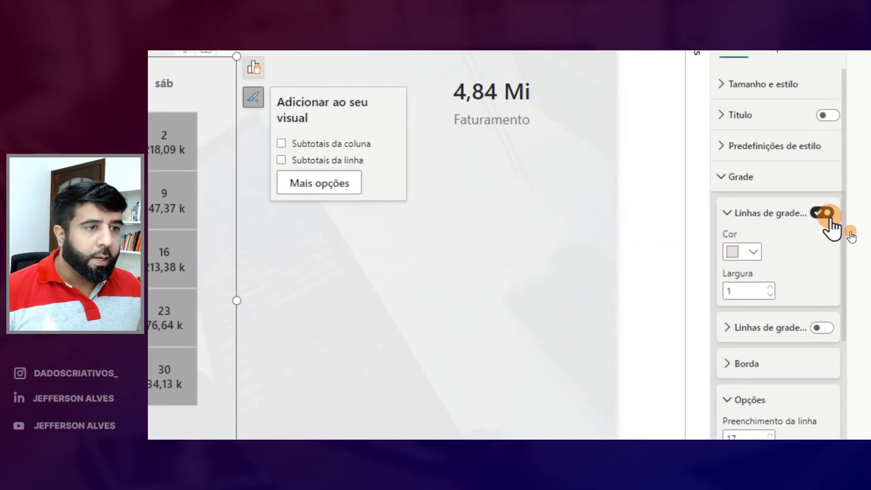
pyautogui.click(822, 327)
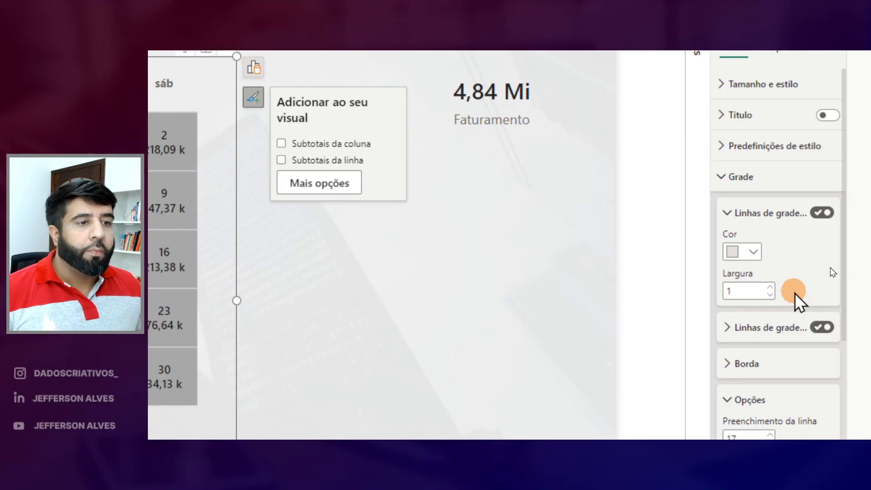
# Set the horizontal gridline colour of the calendar matrix to the custom hex value #EFF0F0.
pyautogui.click(746, 252)
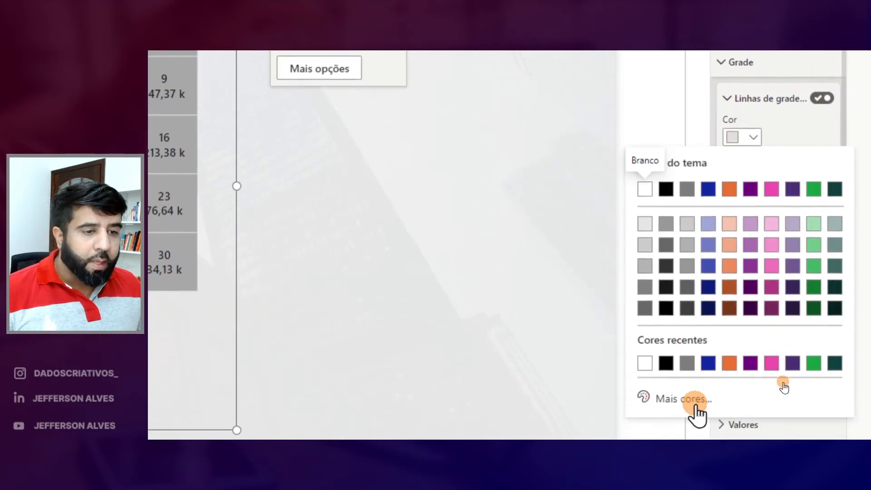
pyautogui.click(695, 402)
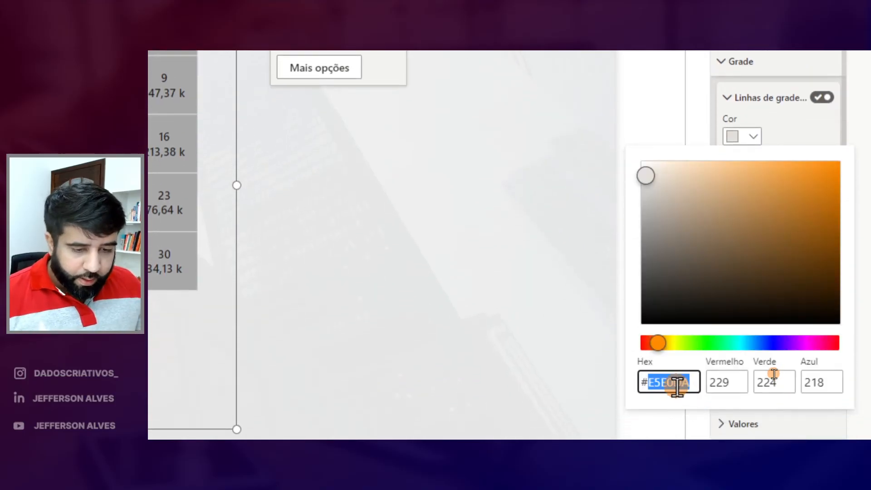
pyautogui.write('EF')
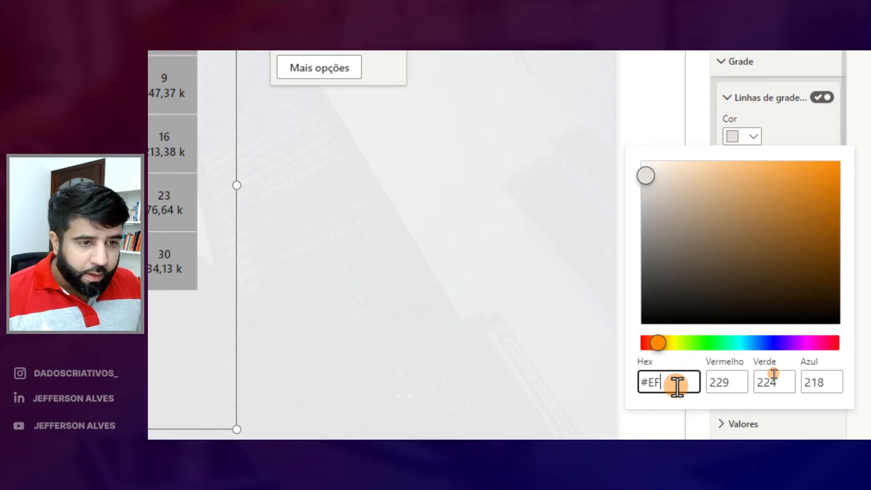
pyautogui.write('F0F0')
pyautogui.doubleClick(673, 384)
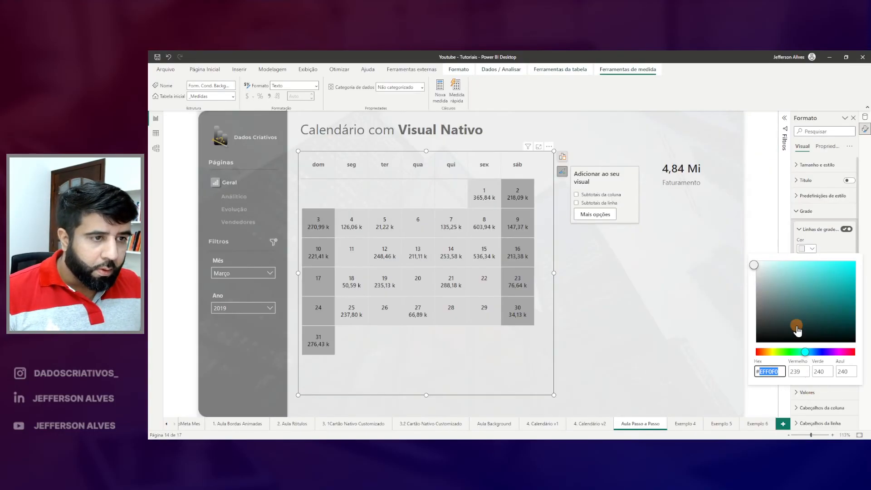
pyautogui.click(703, 167)
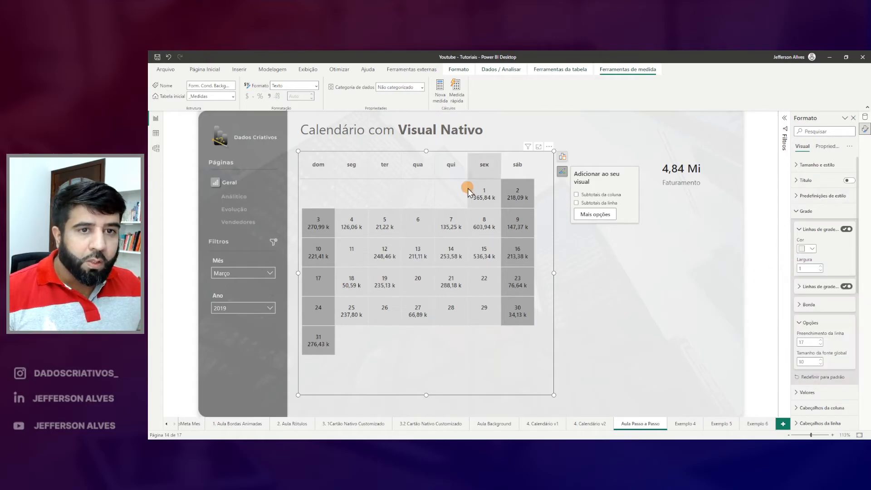
# Apply the same recently used light colour to the matrix's vertical gridlines and deselect the visual.
pyautogui.click(808, 287)
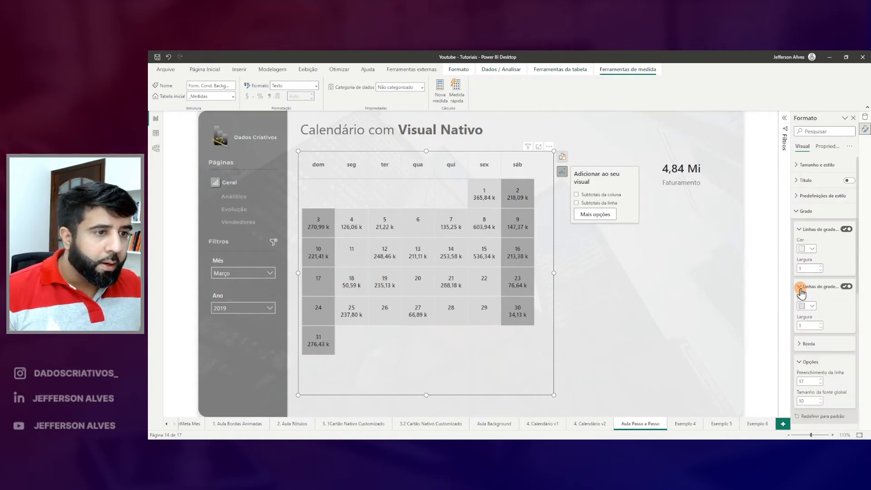
pyautogui.click(811, 305)
pyautogui.click(759, 274)
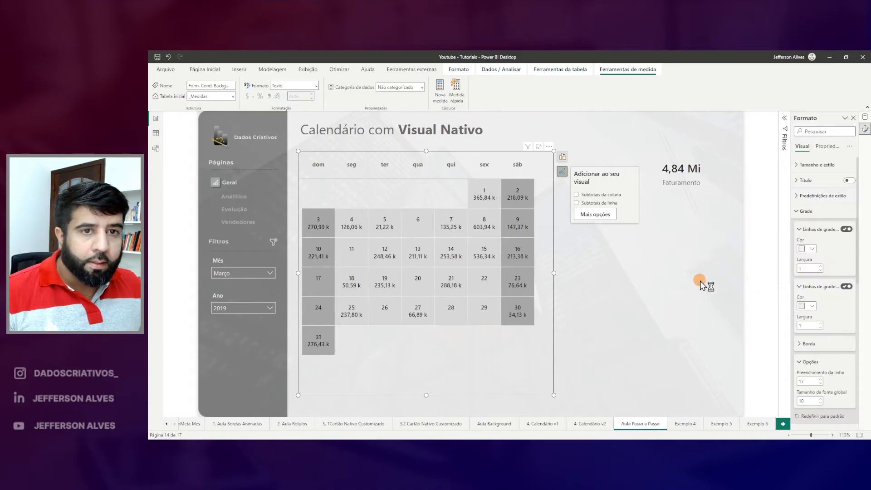
pyautogui.click(706, 274)
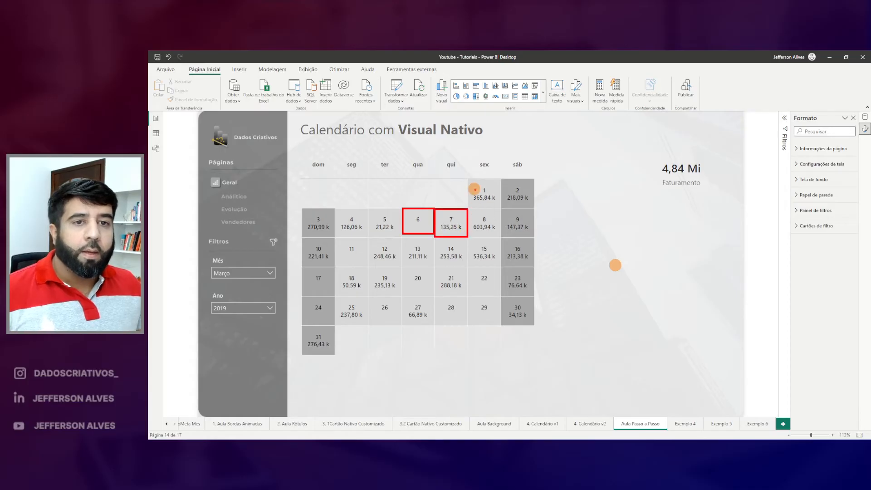
pyautogui.moveTo(527, 179); pyautogui.dragTo(539, 154)
pyautogui.press('Escape')
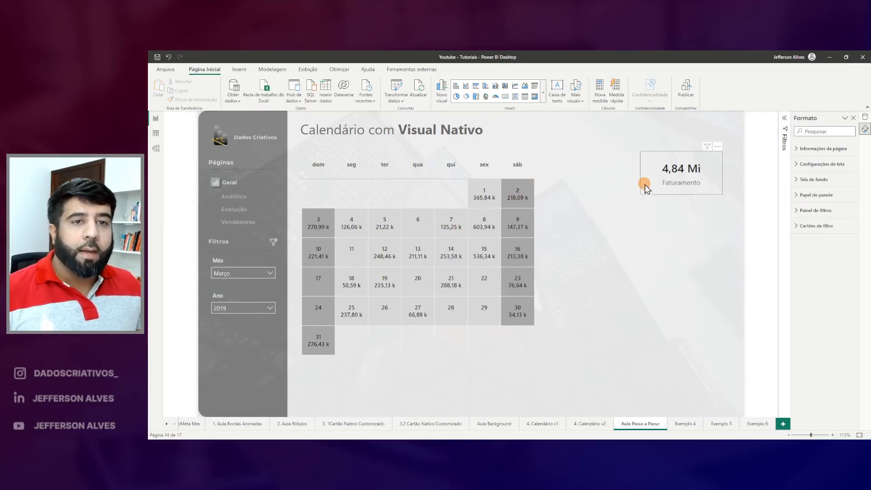
pyautogui.moveTo(555, 344)
pyautogui.mouseDown()
pyautogui.moveTo(477, 361)
pyautogui.moveTo(334, 341)
pyautogui.mouseUp()
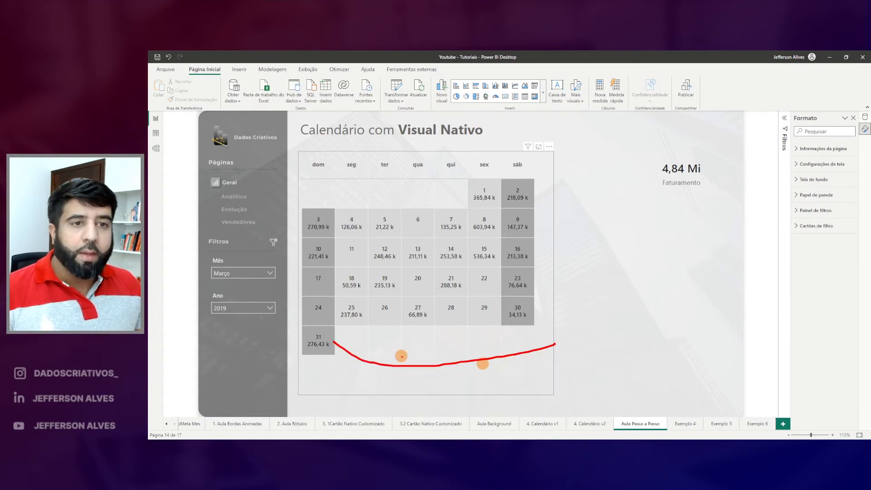
pyautogui.press('Escape')
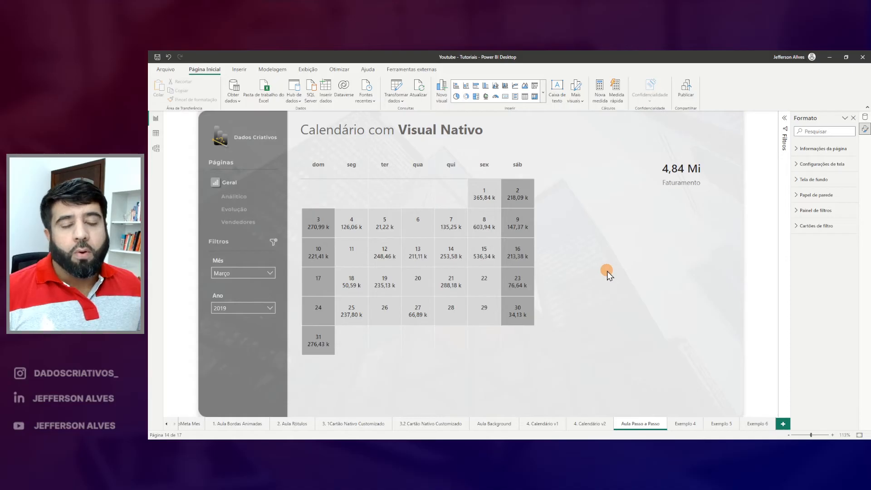
pyautogui.hotkey('ctrl', '2')
pyautogui.moveTo(403, 209); pyautogui.dragTo(436, 241)
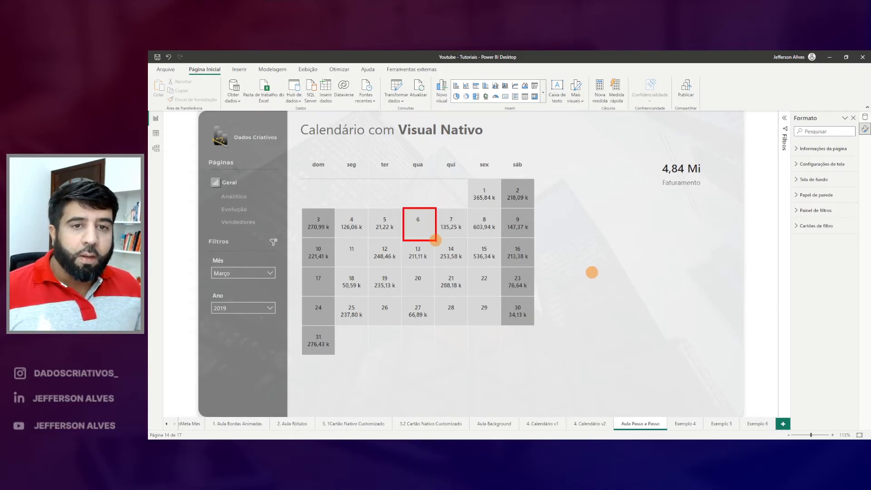
pyautogui.moveTo(301, 271); pyautogui.dragTo(332, 326)
pyautogui.moveTo(443, 296)
pyautogui.mouseDown()
pyautogui.moveTo(472, 321)
pyautogui.moveTo(499, 328)
pyautogui.mouseUp()
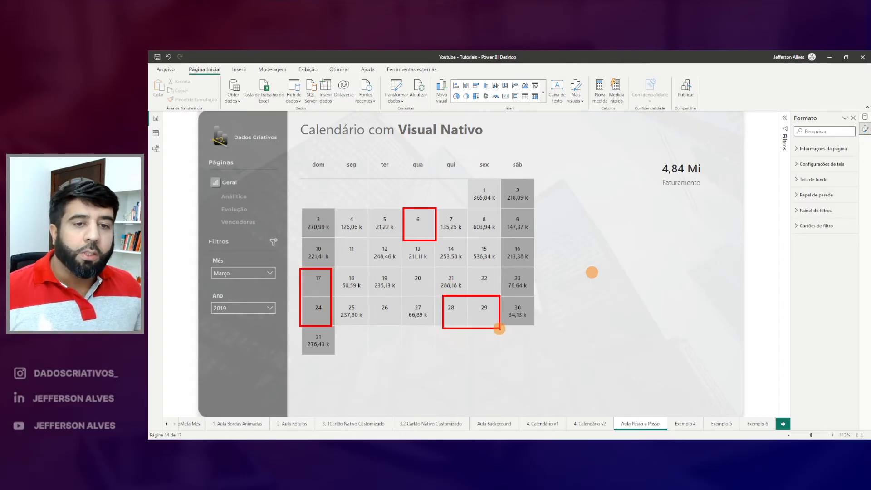
pyautogui.press('Escape')
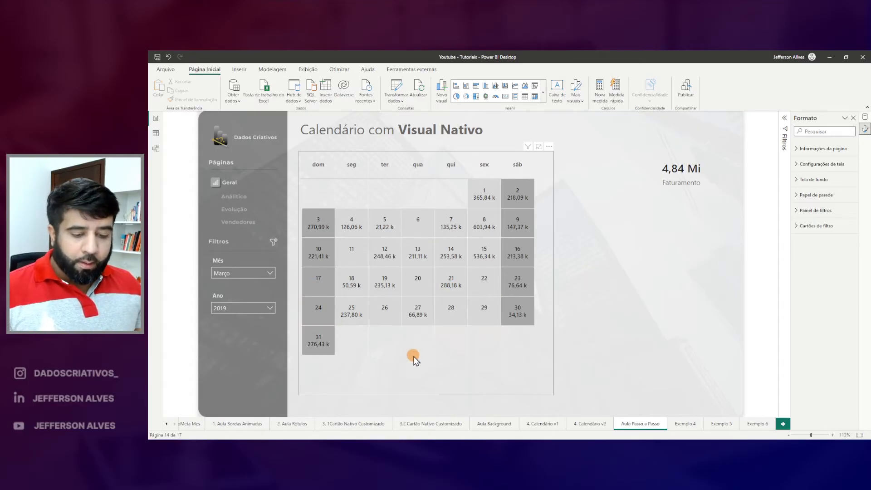
pyautogui.moveTo(462, 319); pyautogui.dragTo(488, 283)
pyautogui.press('Escape')
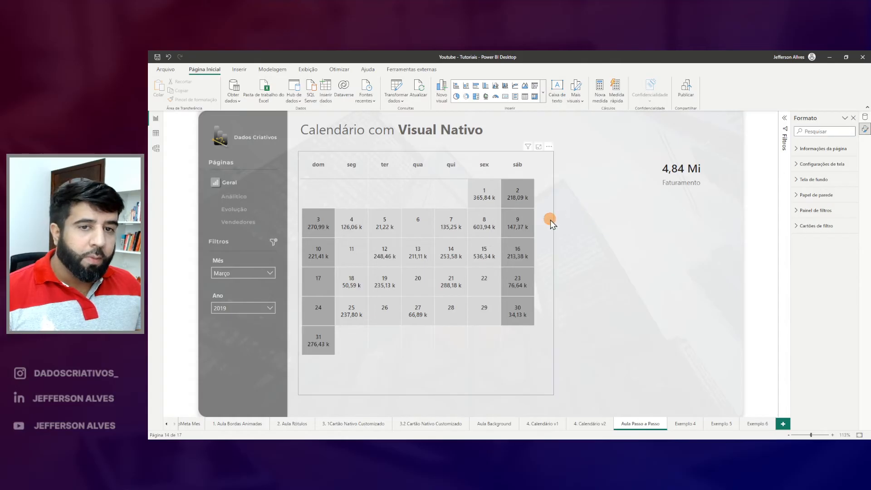
pyautogui.moveTo(433, 204)
pyautogui.mouseDown()
pyautogui.moveTo(472, 238)
pyautogui.moveTo(460, 234)
pyautogui.mouseUp()
pyautogui.press('Escape')
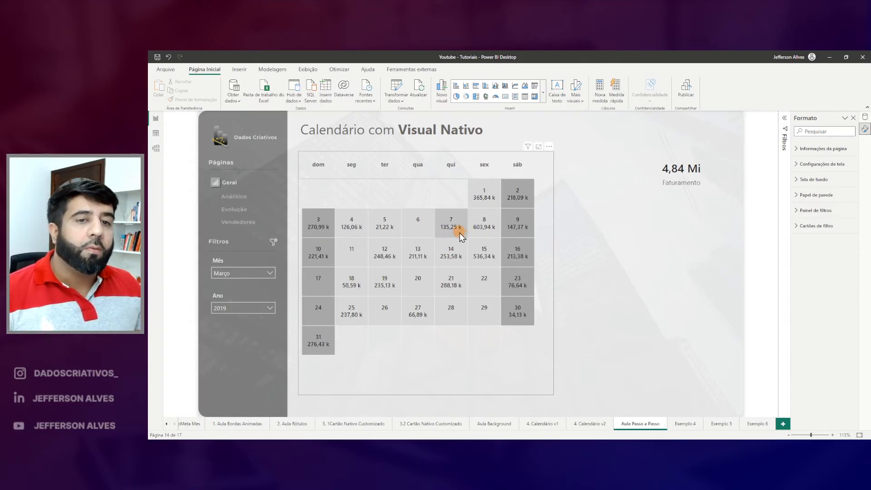
# Select individual days such as 7, 6 and 17 in the calendar to check the Faturamento card's response, and clear the selection.
pyautogui.click(452, 228)
pyautogui.moveTo(644, 154); pyautogui.dragTo(727, 203)
pyautogui.moveTo(666, 190); pyautogui.dragTo(716, 187)
pyautogui.moveTo(673, 157); pyautogui.dragTo(680, 175)
pyautogui.press('Escape')
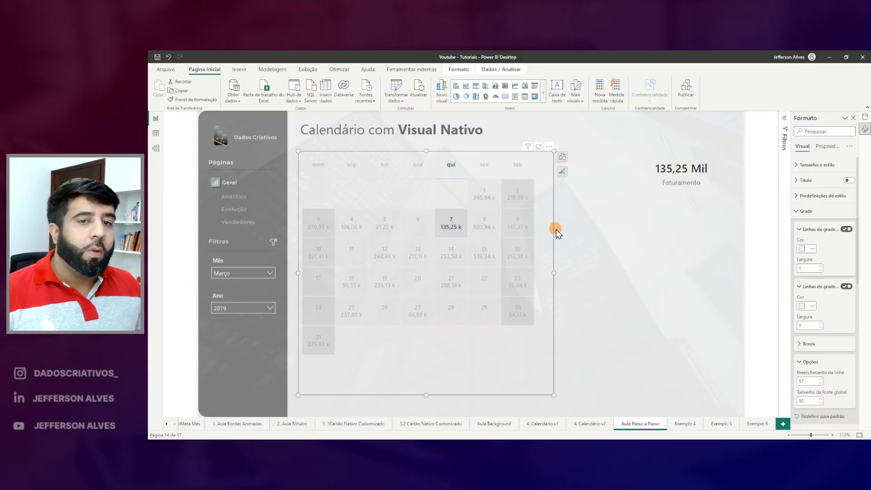
pyautogui.click(420, 234)
pyautogui.moveTo(631, 147); pyautogui.dragTo(743, 205)
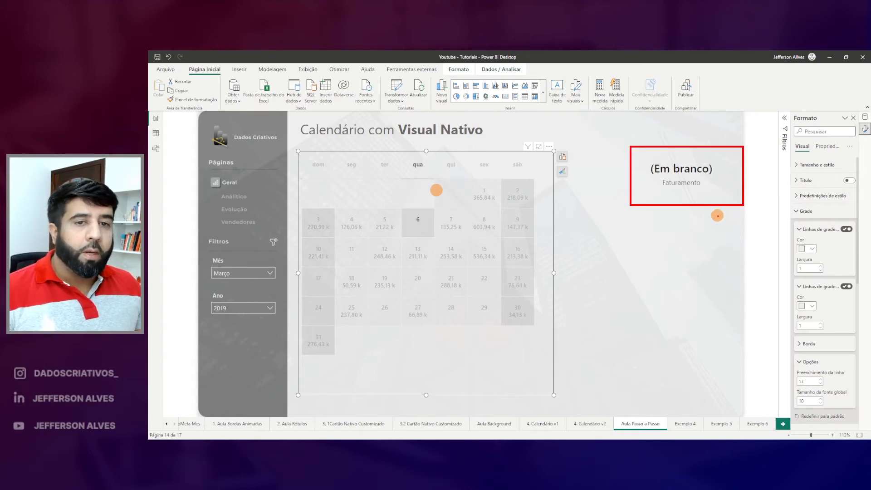
pyautogui.press('Escape')
pyautogui.click(324, 293)
pyautogui.click(321, 320)
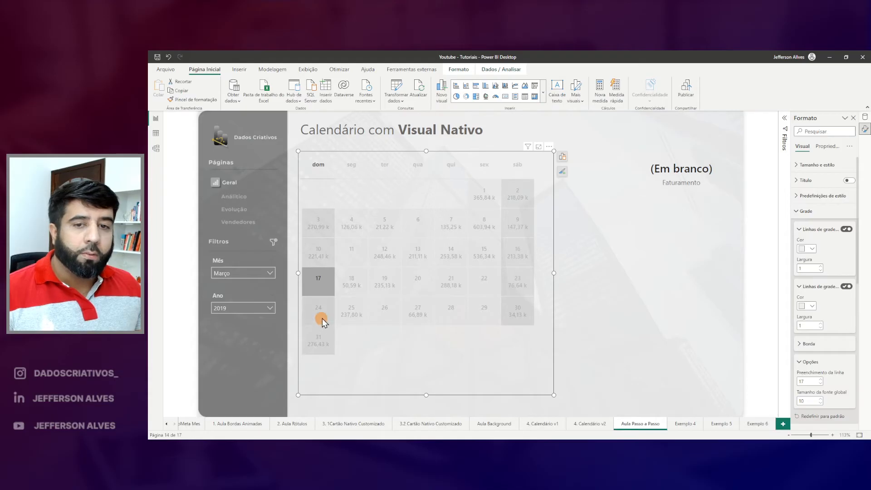
pyautogui.click(454, 321)
pyautogui.click(448, 323)
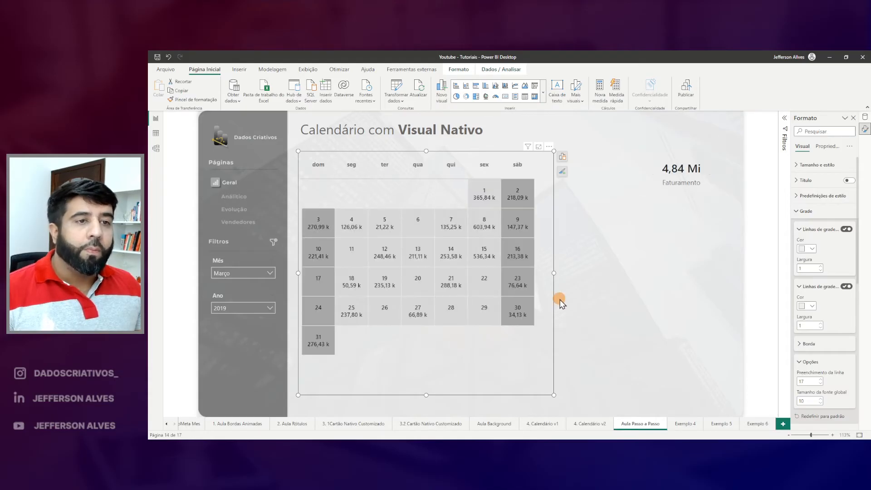
pyautogui.hotkey('ctrl', '2')
pyautogui.moveTo(634, 150); pyautogui.dragTo(727, 192)
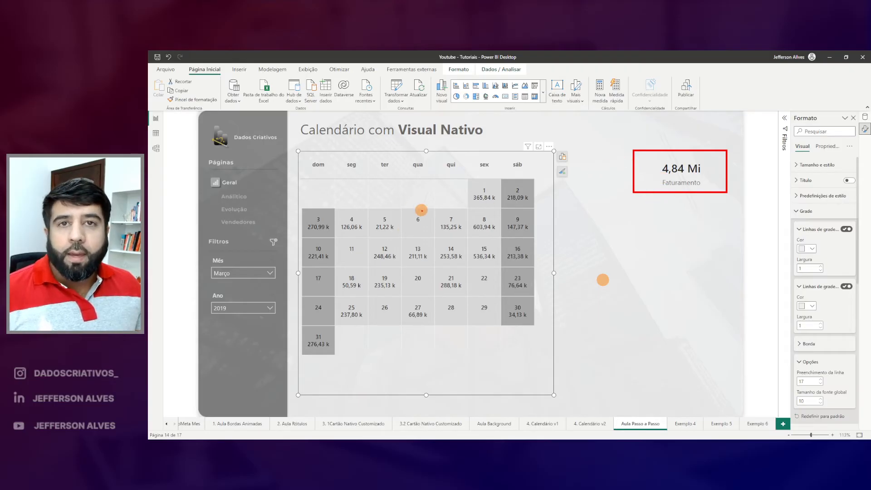
pyautogui.moveTo(468, 177); pyautogui.dragTo(449, 244)
pyautogui.press('Escape')
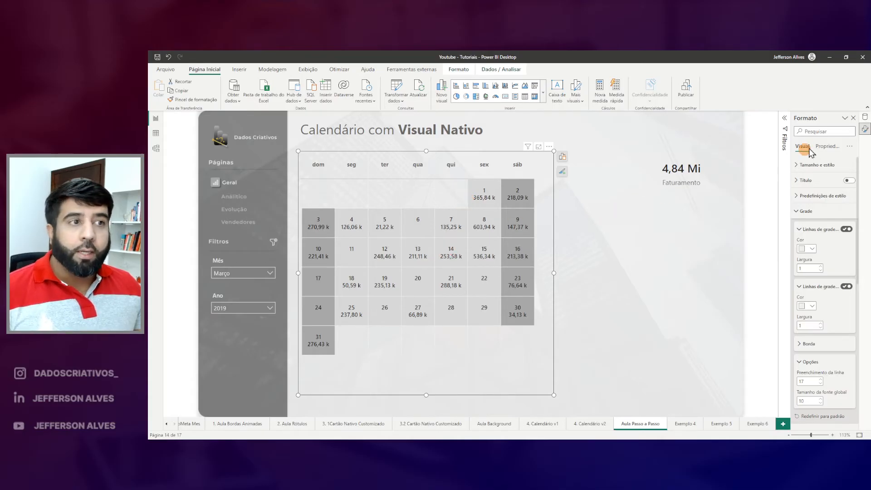
# Insert ISBLANK( [Faturamento] ), "#F00" as the first SWITCH condition in the Form. Cond. Background measure and commit the formula.
pyautogui.click(866, 121)
pyautogui.click(823, 210)
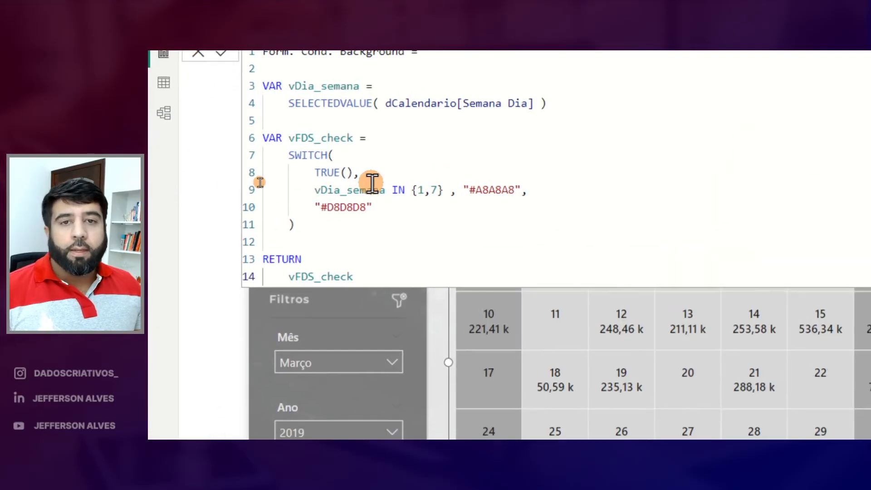
pyautogui.click(261, 179)
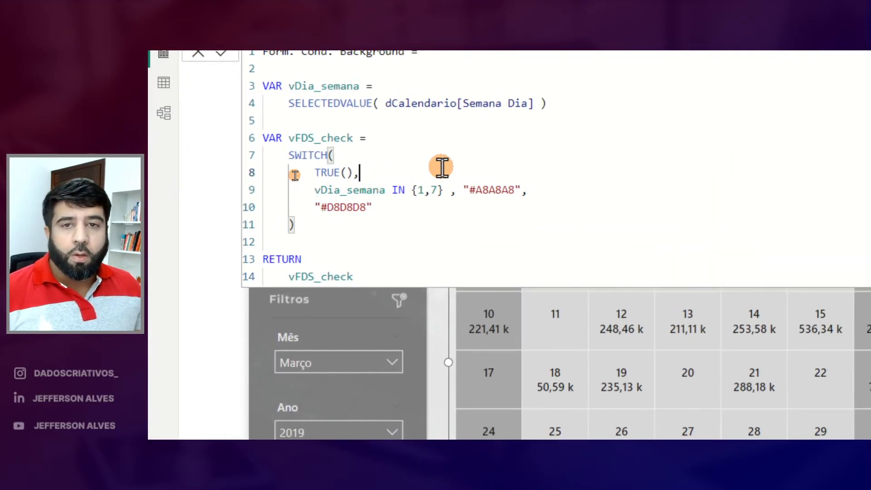
pyautogui.press('Return')
pyautogui.write('I')
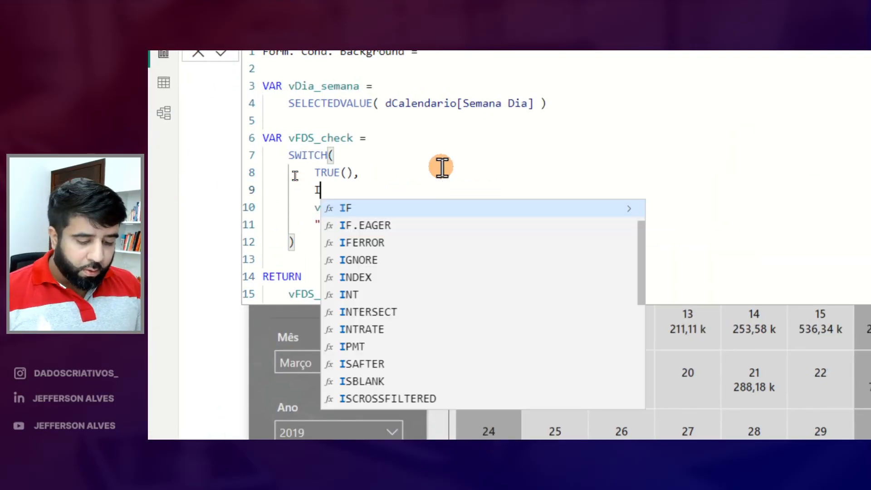
pyautogui.write('SBLANK( [FA')
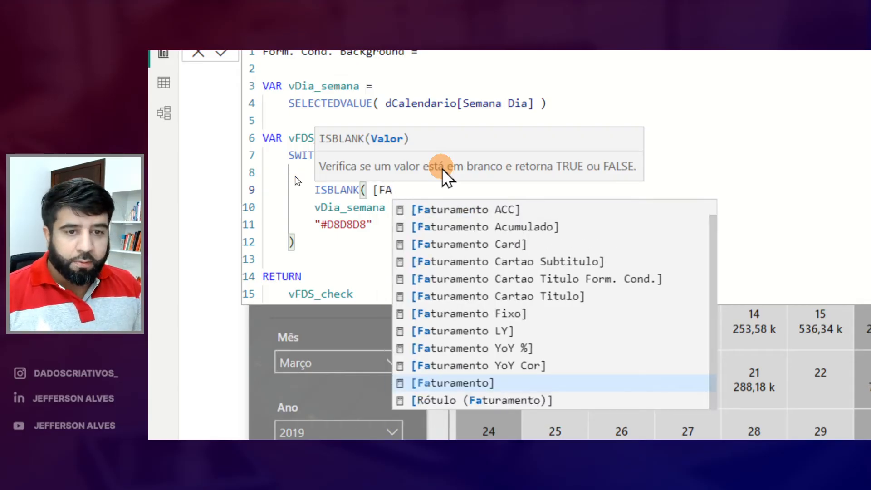
pyautogui.press('Tab')
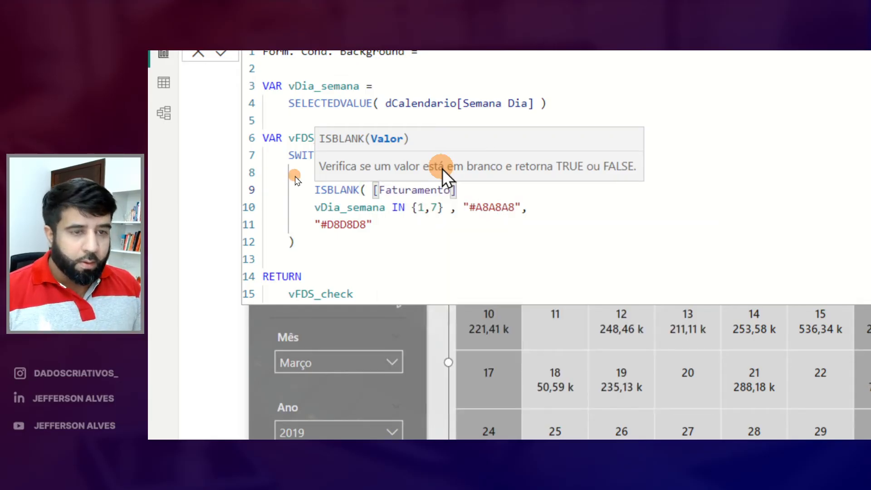
pyautogui.write('), "#')
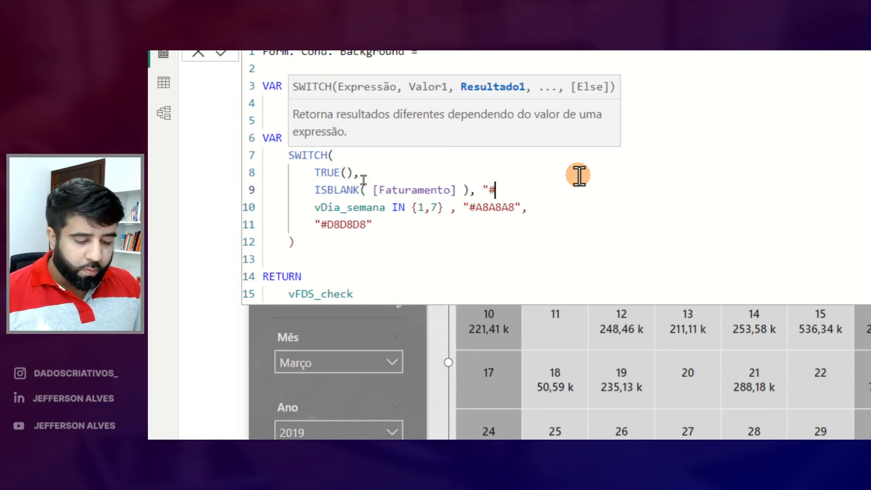
pyautogui.write('F00"')
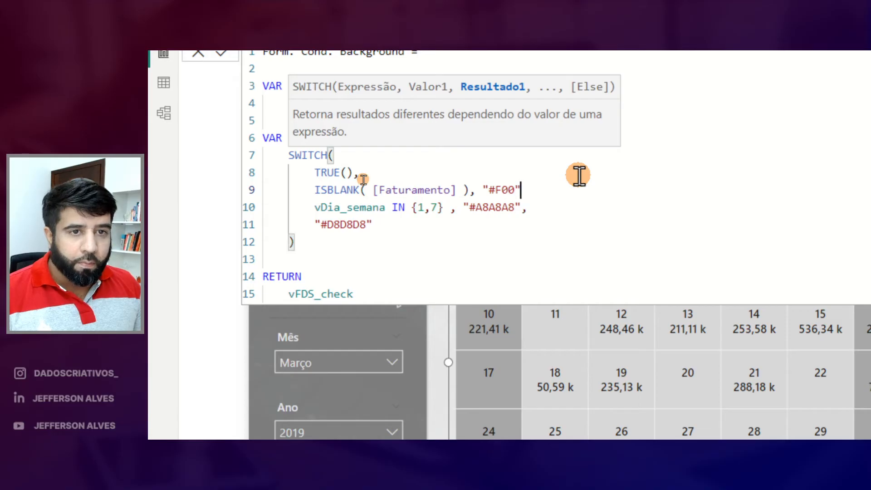
pyautogui.write(',')
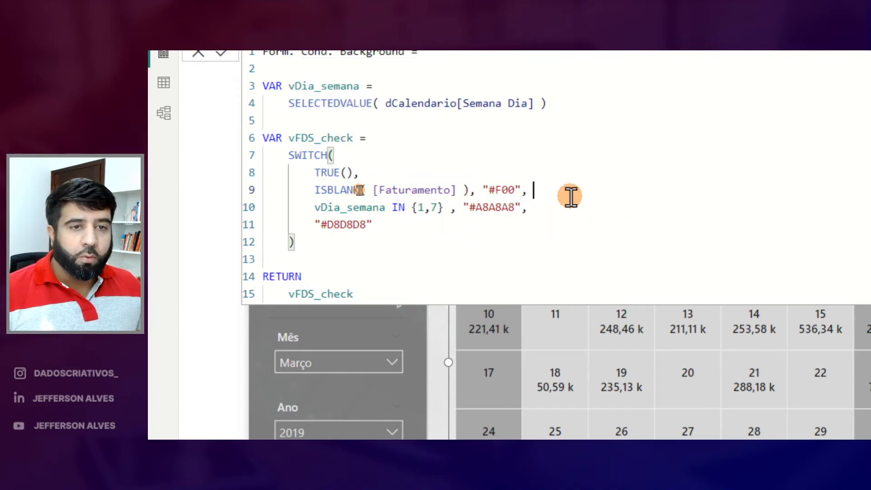
pyautogui.press('Return')
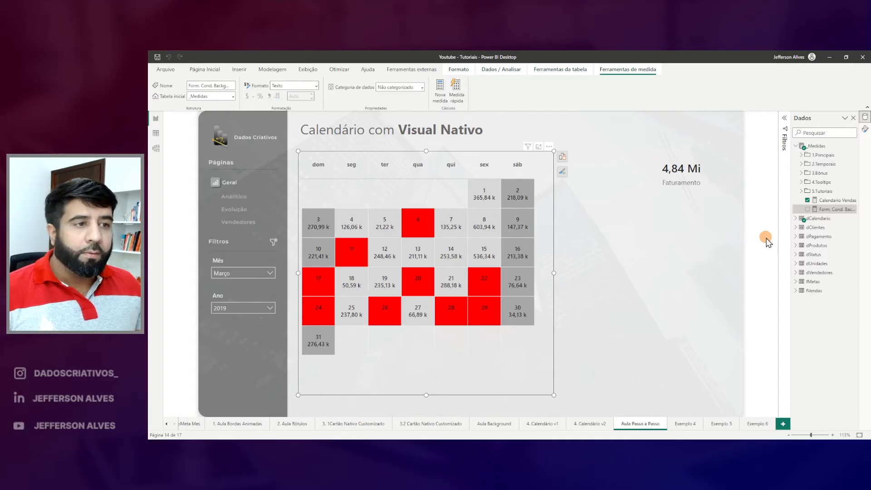
# Replace the colour for blank Faturamento days with "#0000" in the Form. Cond. Background measure and commit the formula.
pyautogui.click(819, 201)
pyautogui.click(825, 210)
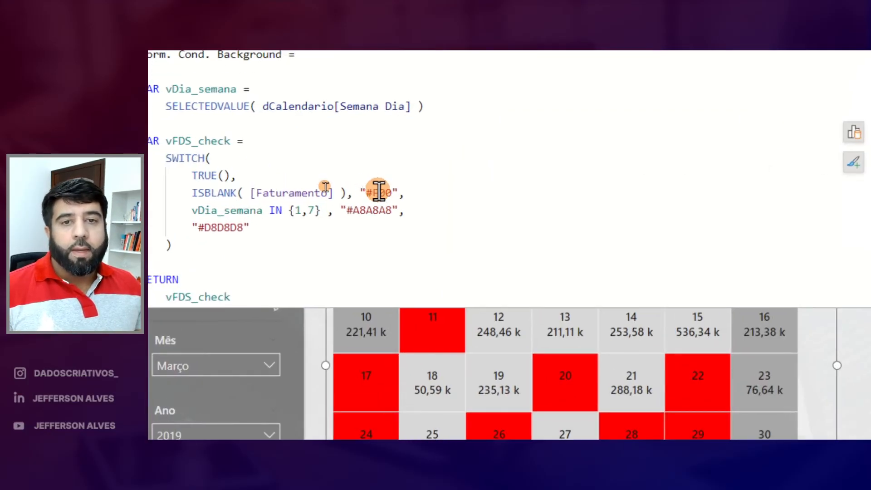
pyautogui.doubleClick(329, 185)
pyautogui.write('0000')
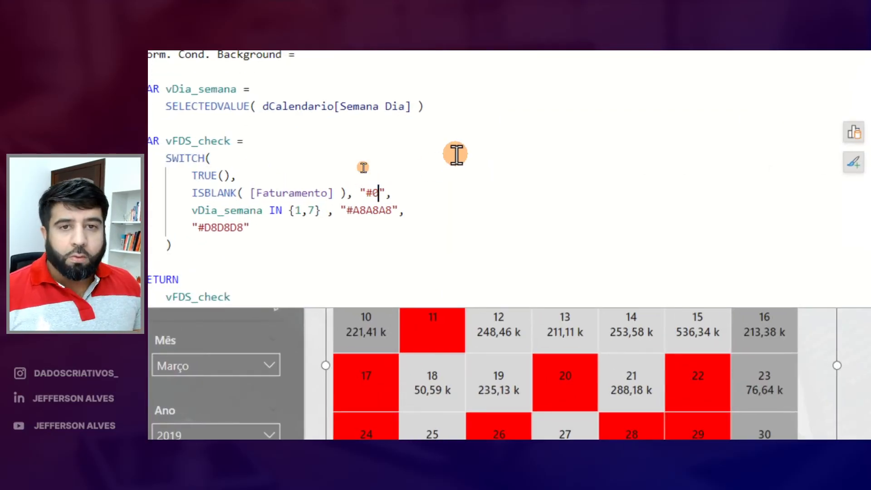
pyautogui.press('Return')
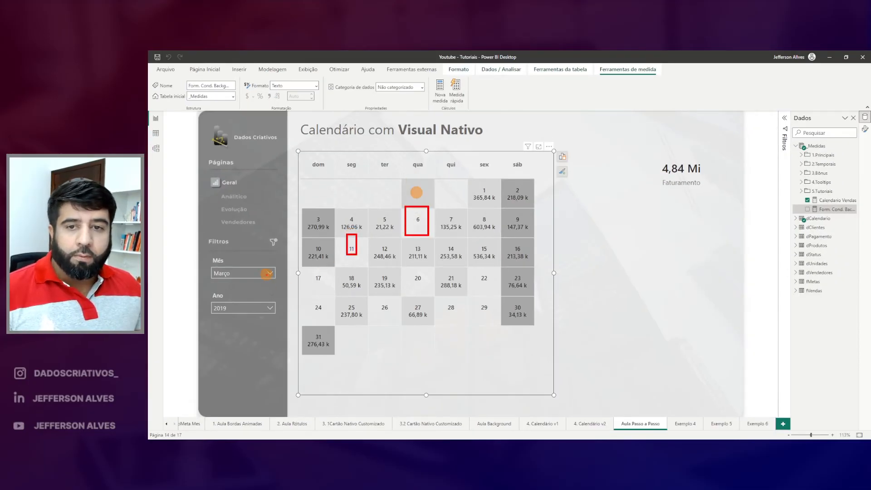
# Check the calendar colouring for other months such as Junho and Setembro, and return the Mês filter to Março.
pyautogui.click(269, 274)
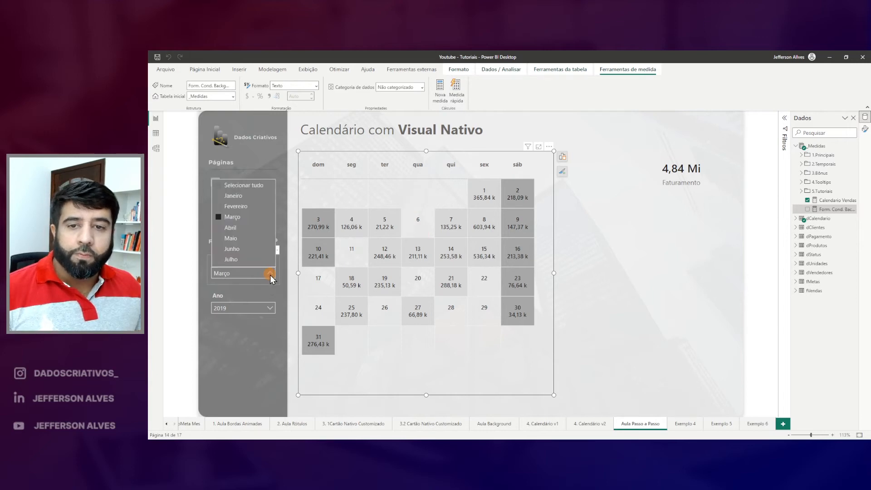
pyautogui.click(232, 230)
pyautogui.click(232, 250)
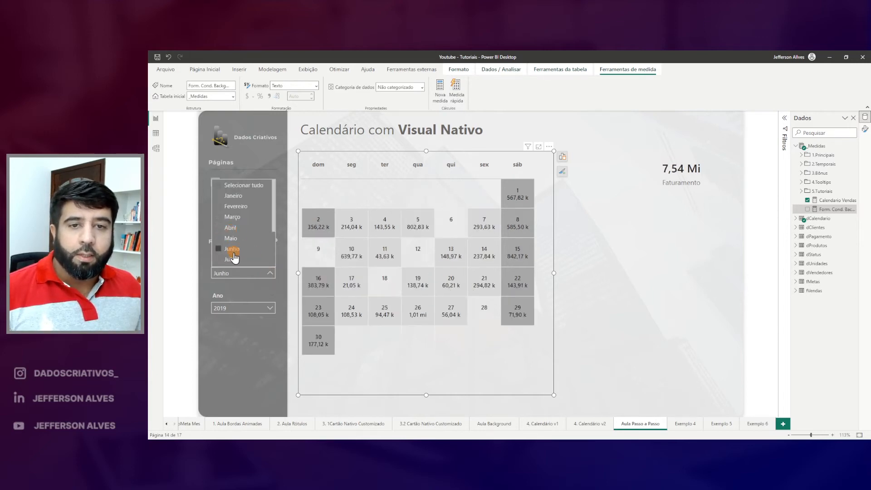
pyautogui.scroll(-1, 235, 255)
pyautogui.click(232, 260)
pyautogui.scroll(-1, 237, 239)
pyautogui.click(236, 257)
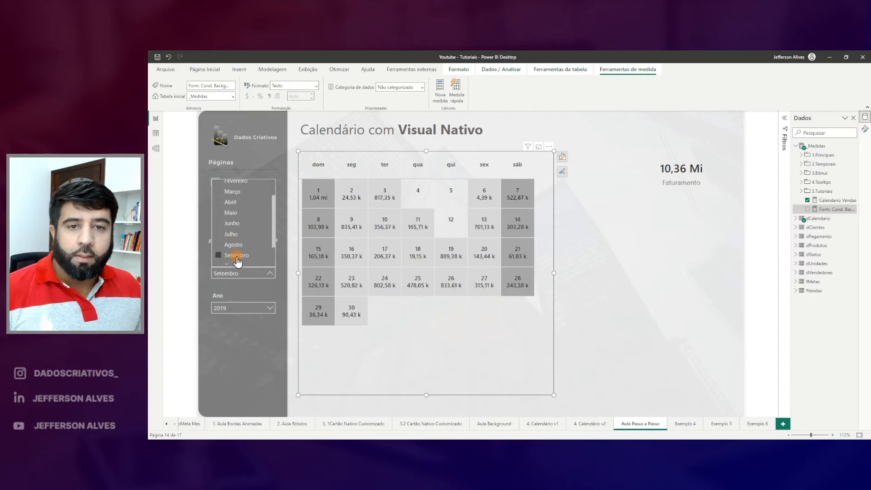
pyautogui.click(233, 194)
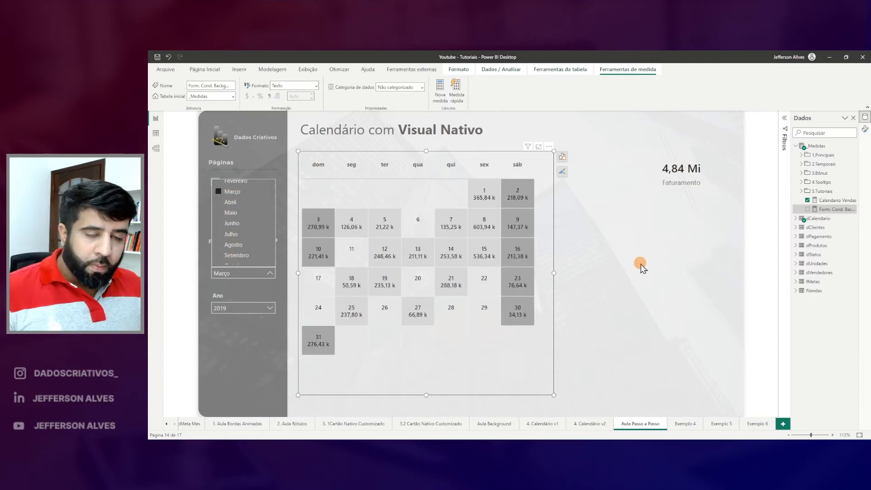
pyautogui.click(607, 257)
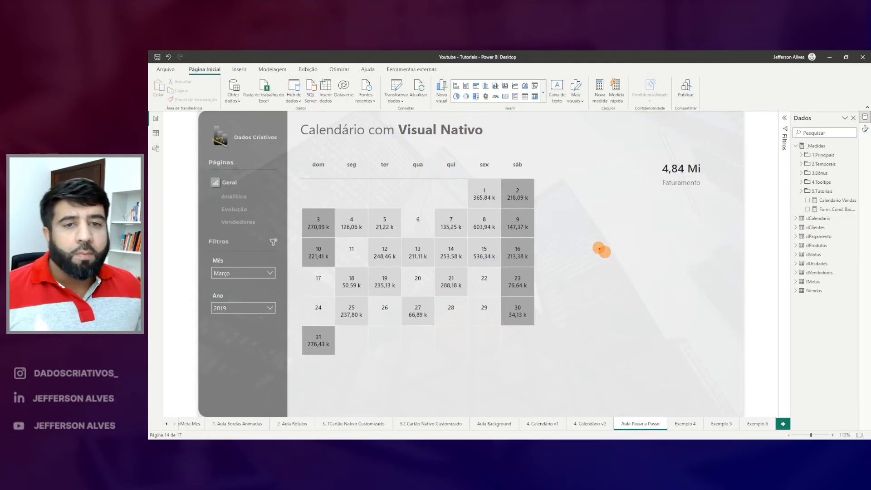
pyautogui.moveTo(406, 210); pyautogui.dragTo(425, 226)
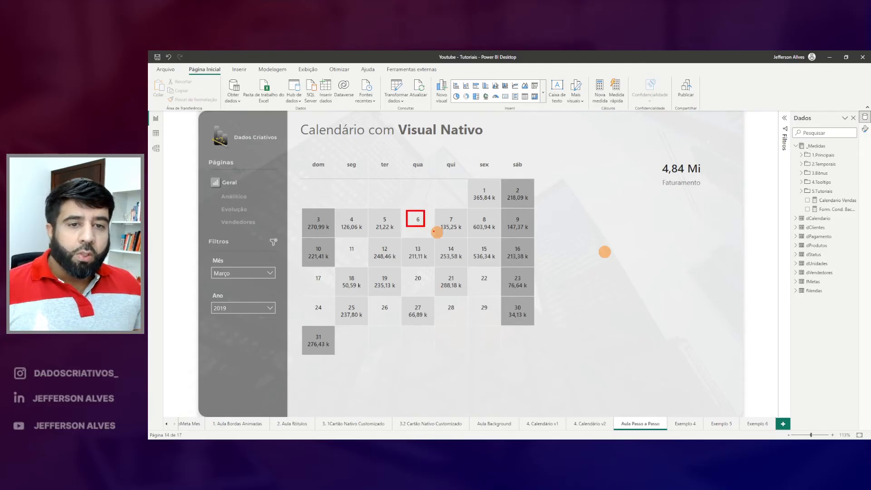
pyautogui.moveTo(473, 272); pyautogui.dragTo(494, 291)
pyautogui.moveTo(409, 273)
pyautogui.mouseDown()
pyautogui.moveTo(459, 314)
pyautogui.moveTo(496, 315)
pyautogui.mouseUp()
pyautogui.moveTo(312, 271); pyautogui.dragTo(323, 280)
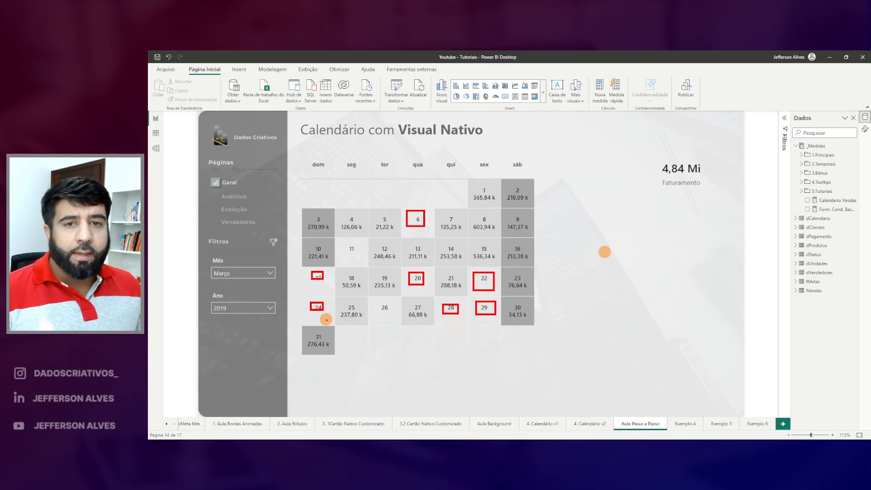
pyautogui.press('Escape')
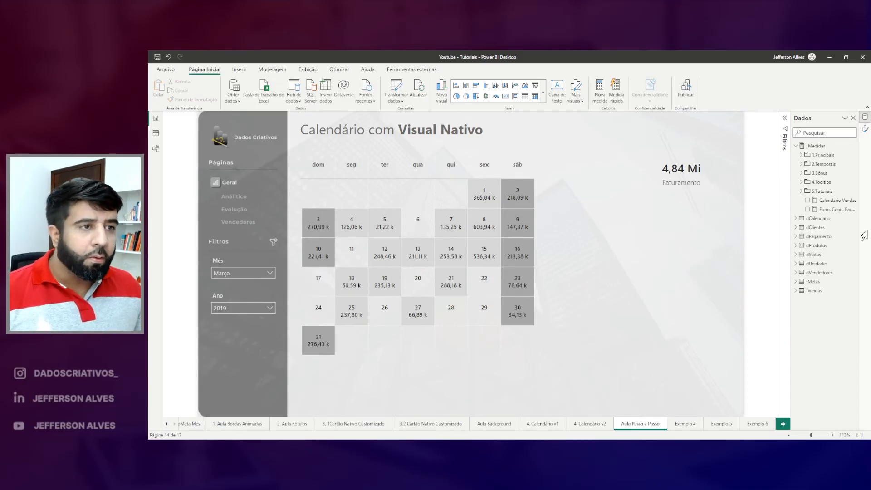
# Create a new measure named Form. Cond. Valores in the _Medidas table, leaving a blank line before the expression.
pyautogui.rightClick(817, 148)
pyautogui.click(724, 140)
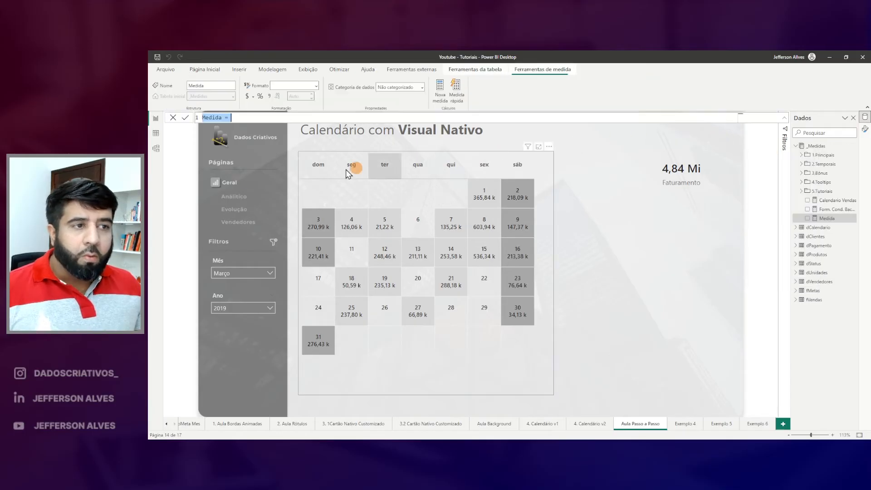
pyautogui.write('FOR')
pyautogui.press('BackSpace')
pyautogui.press('BackSpace')
pyautogui.write('o')
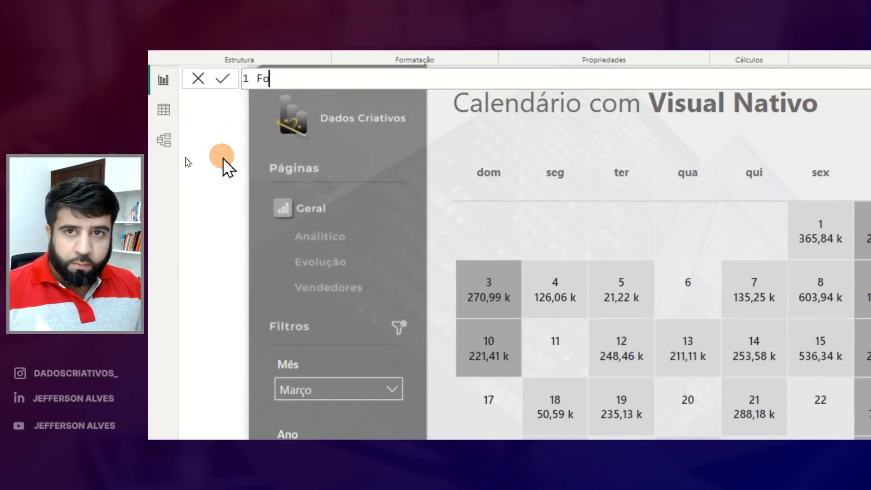
pyautogui.write('rm. Cond')
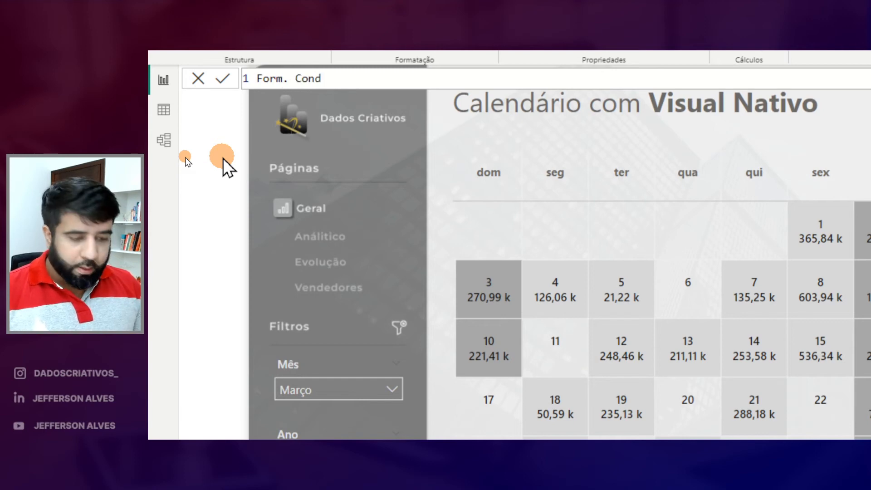
pyautogui.write('. Va')
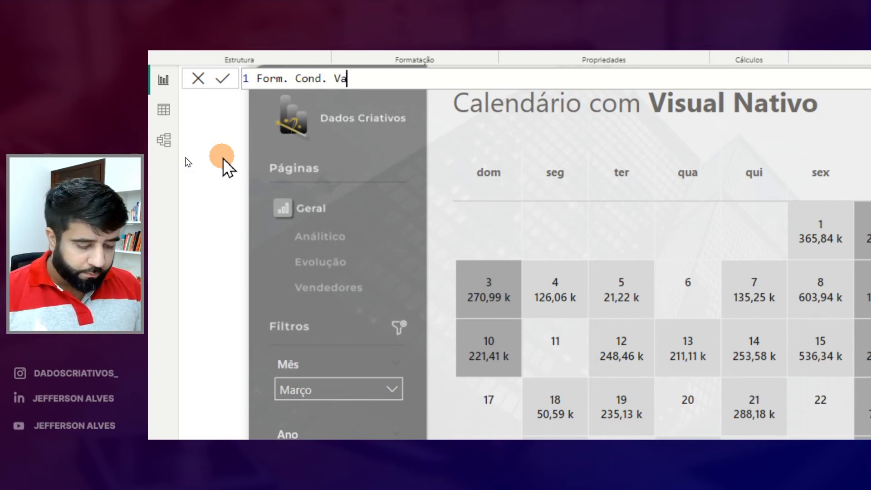
pyautogui.write('lores =')
pyautogui.hotkey('shift', 'Return')
pyautogui.hotkey('shift', 'Return')
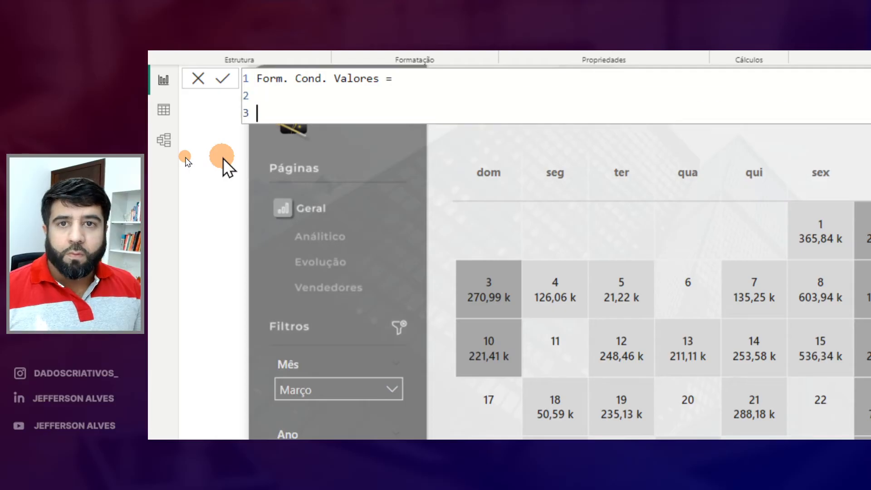
# Start the Form. Cond. Valores expression with an IF that returns "#A8A8A8" when ISBLANK( [Faturamento] ) is true.
pyautogui.write('IF')
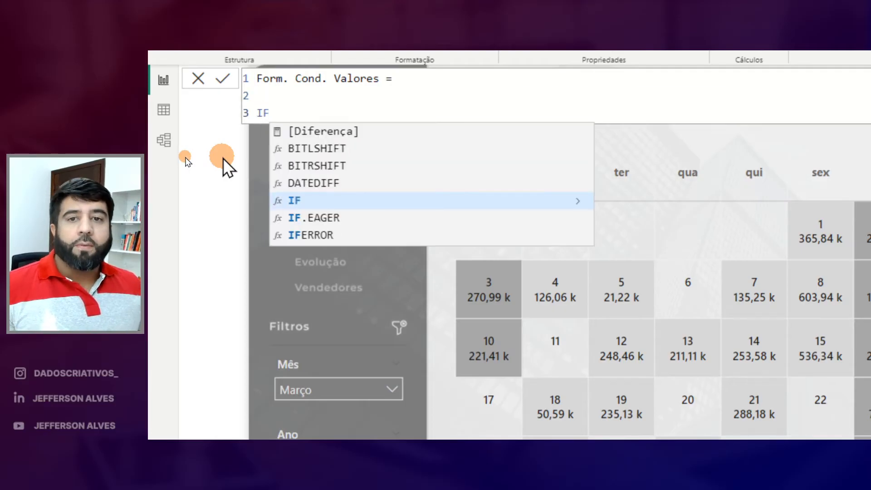
pyautogui.write('( IS')
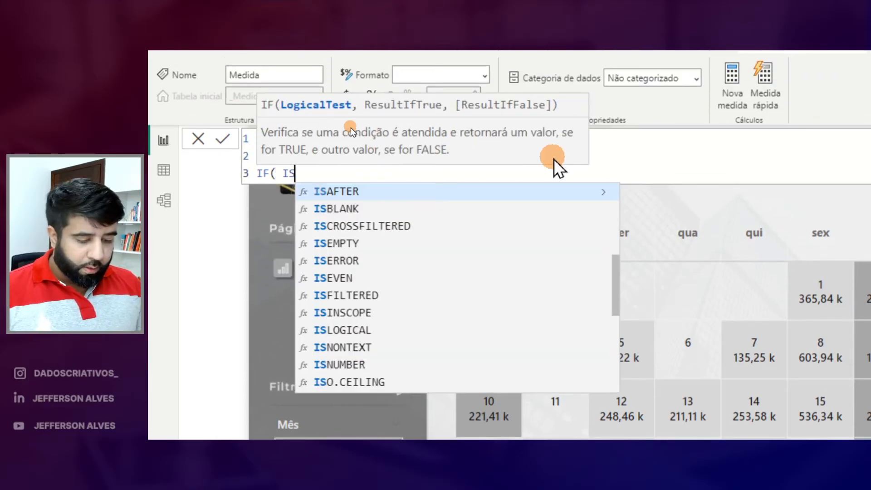
pyautogui.write('BLANK( [Faturamento]')
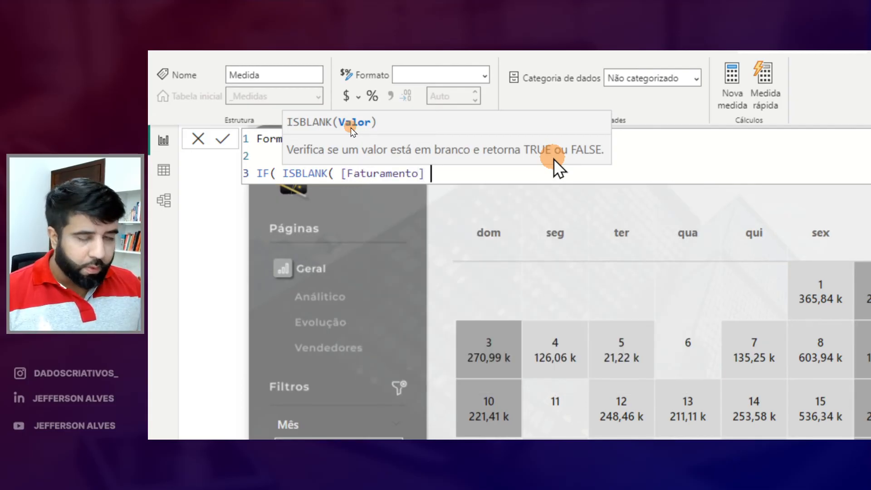
pyautogui.write('), "')
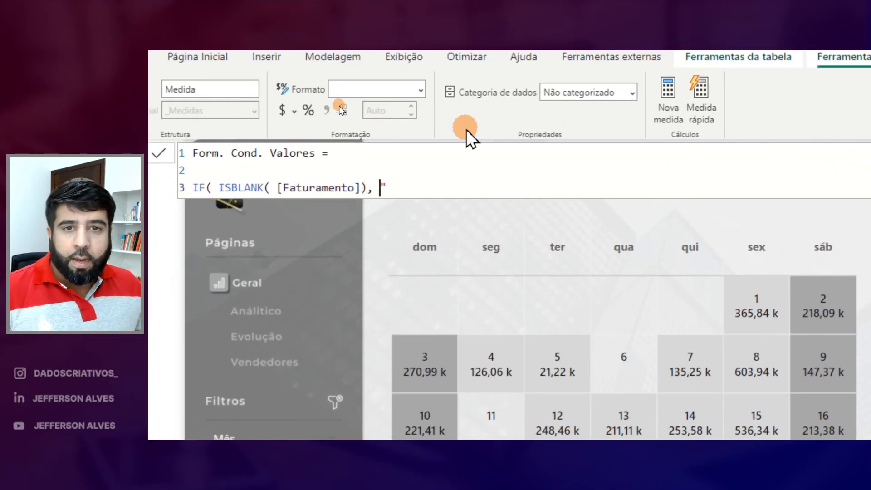
pyautogui.write('#"')
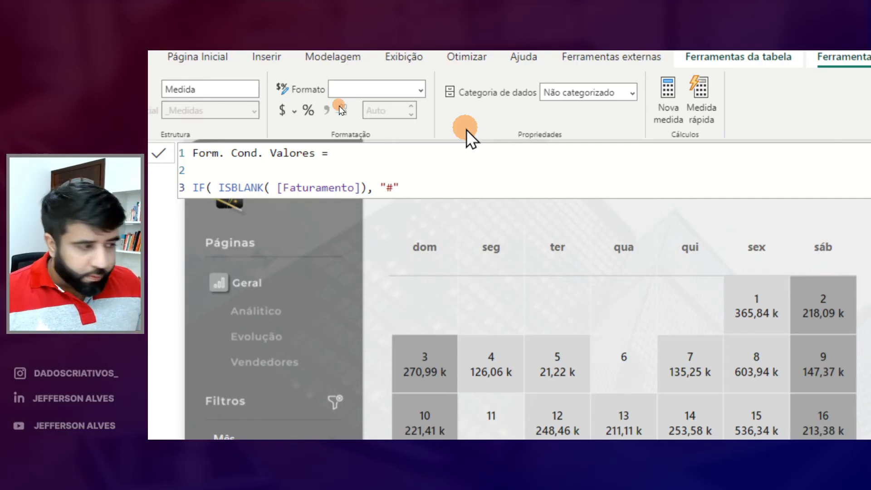
pyautogui.write('A8A8A8')
pyautogui.press('Right')
pyautogui.moveTo(445, 184); pyautogui.dragTo(379, 184)
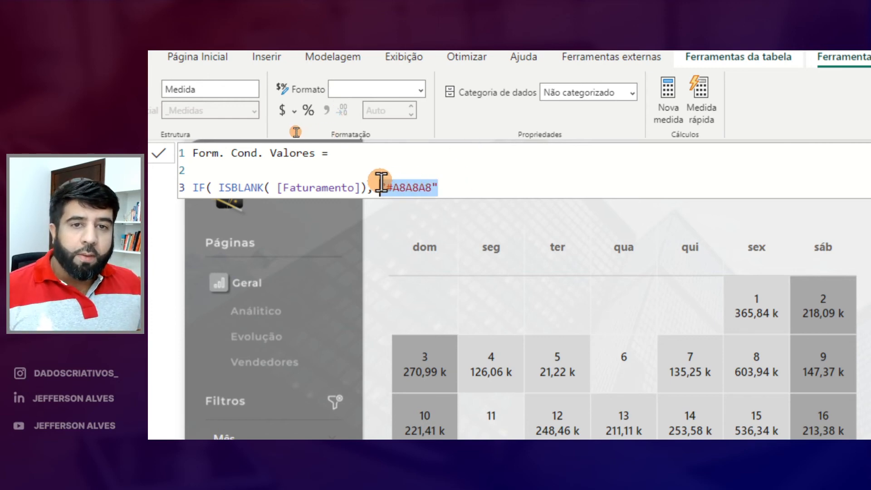
# Complete the IF in Form. Cond. Valores with "#333333" as the false result, and commit the measure.
pyautogui.click(454, 188)
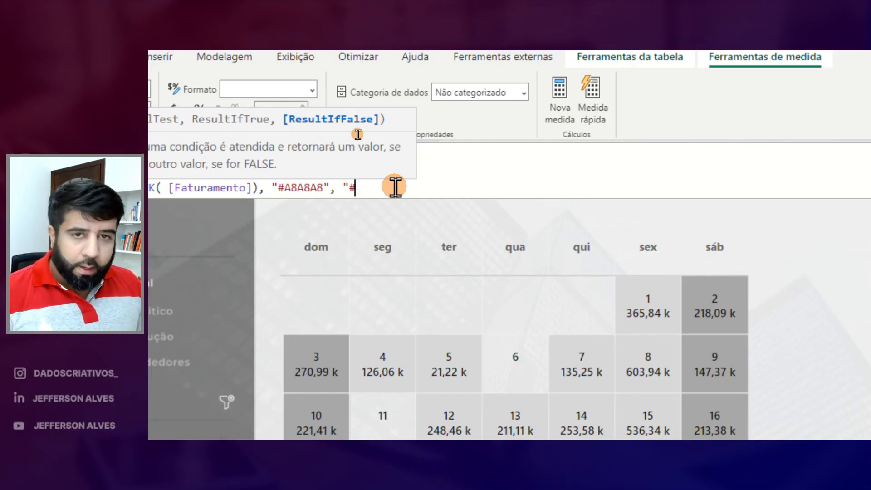
pyautogui.write('333')
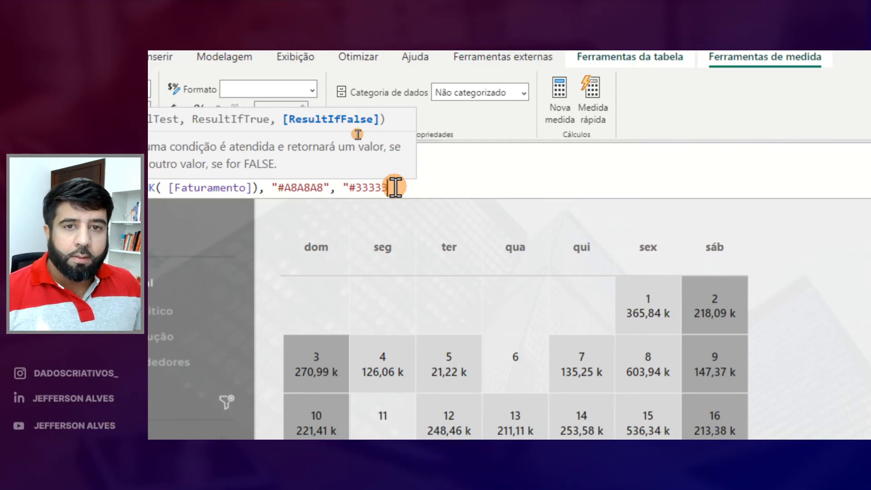
pyautogui.write('" )')
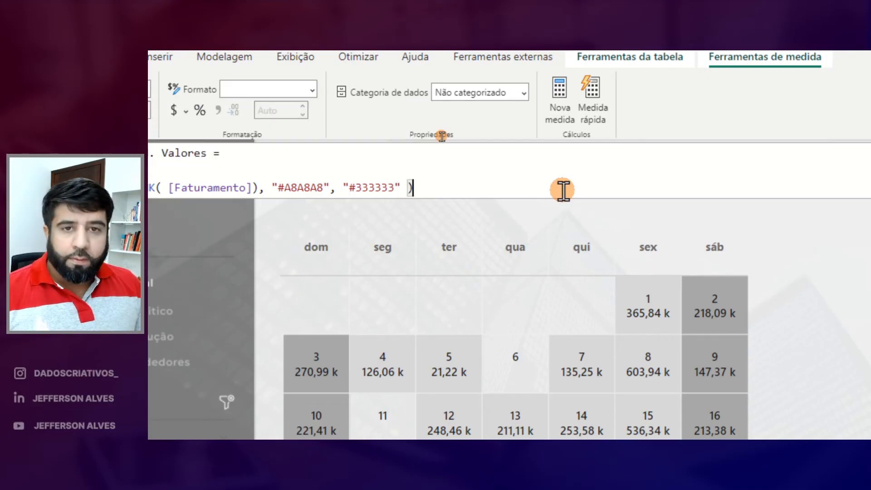
pyautogui.press('Return')
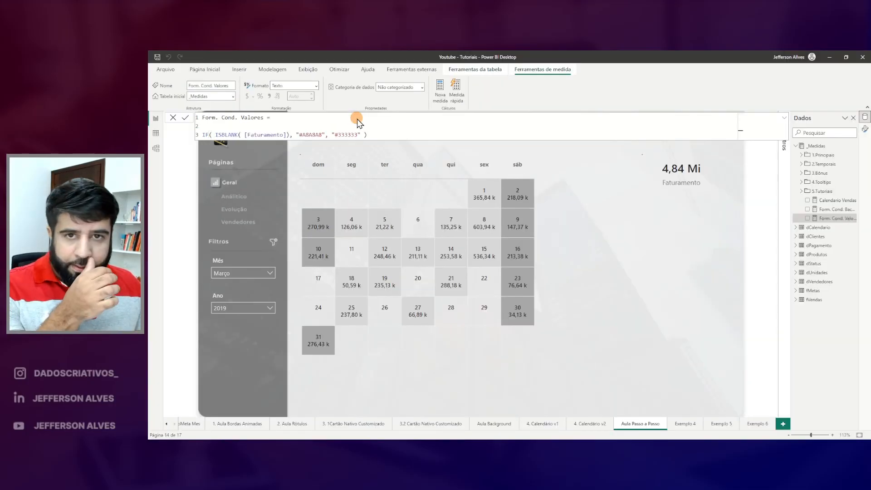
pyautogui.click(381, 129)
pyautogui.click(667, 235)
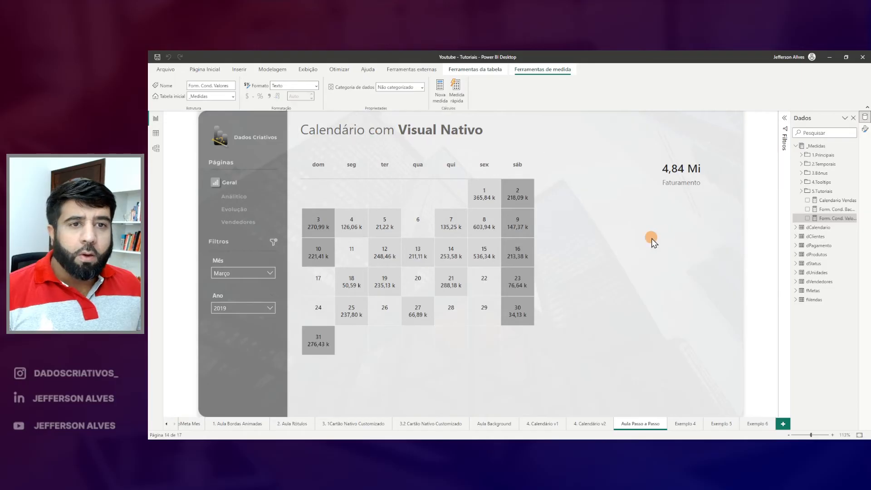
# Enable conditional font colour (Cor da fonte) for the Calendario Vendas series in the calendar matrix's cell elements.
pyautogui.click(554, 193)
pyautogui.click(563, 171)
pyautogui.click(585, 218)
pyautogui.scroll(-2, 835, 252)
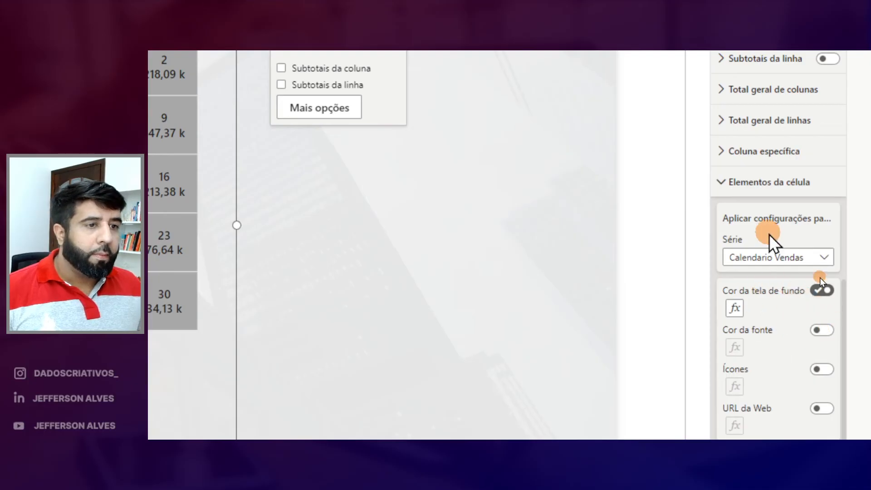
pyautogui.click(823, 330)
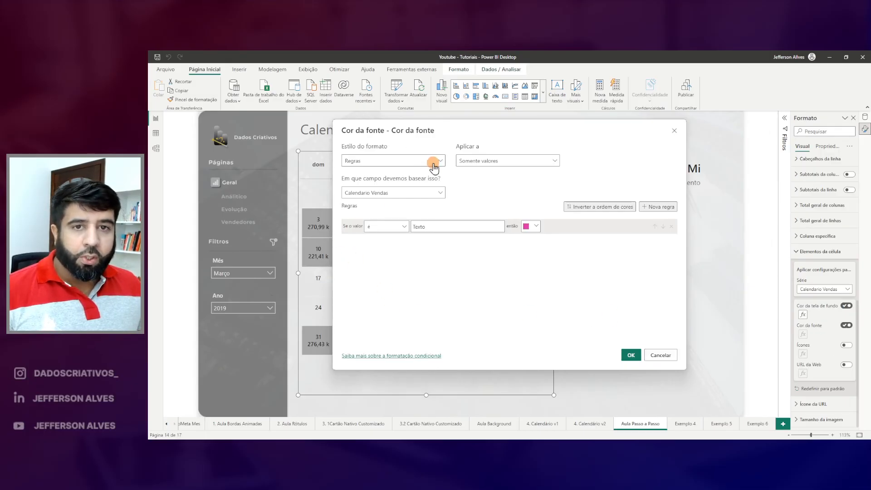
# Set the font colour format style to Valor do campo, based on the Form. Cond. Valores measure, and apply it.
pyautogui.click(433, 162)
pyautogui.click(375, 195)
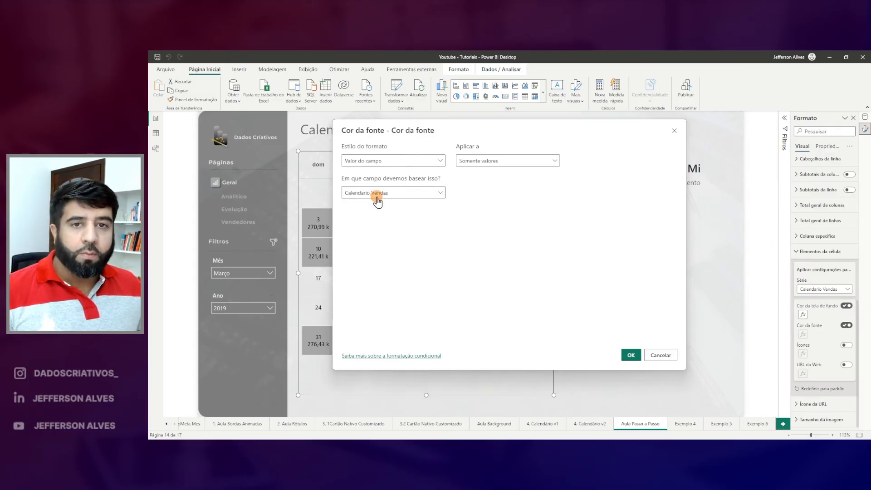
pyautogui.click(438, 195)
pyautogui.click(349, 219)
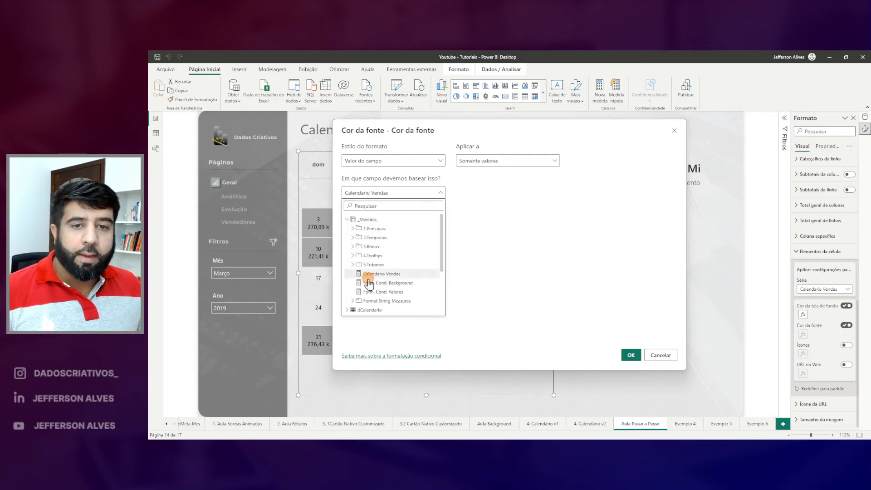
pyautogui.click(414, 292)
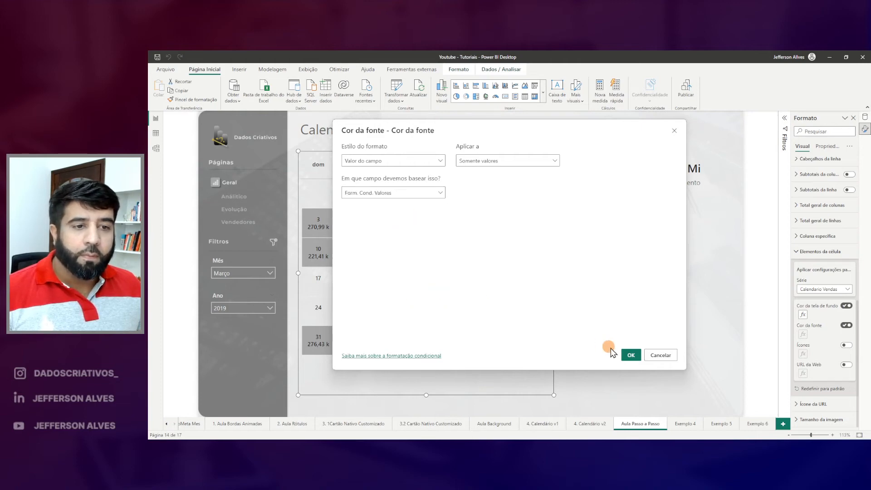
pyautogui.click(631, 356)
pyautogui.moveTo(405, 211); pyautogui.dragTo(419, 226)
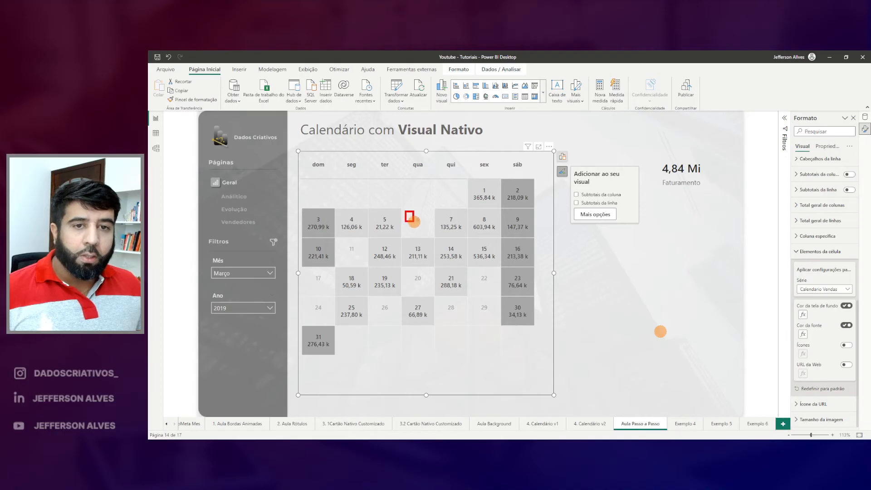
pyautogui.moveTo(411, 272); pyautogui.dragTo(424, 283)
pyautogui.moveTo(476, 273)
pyautogui.mouseDown()
pyautogui.moveTo(487, 286)
pyautogui.moveTo(475, 303)
pyautogui.moveTo(444, 315)
pyautogui.mouseUp()
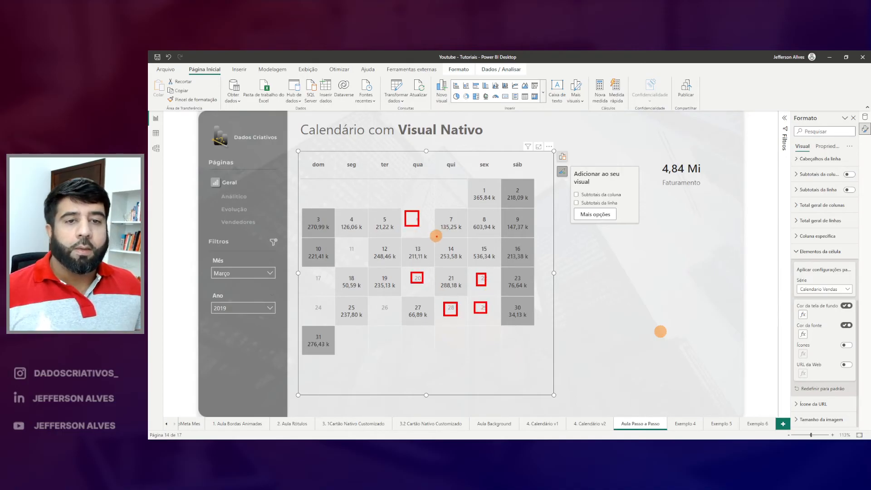
pyautogui.moveTo(474, 186)
pyautogui.mouseDown()
pyautogui.moveTo(489, 202)
pyautogui.moveTo(499, 190)
pyautogui.mouseUp()
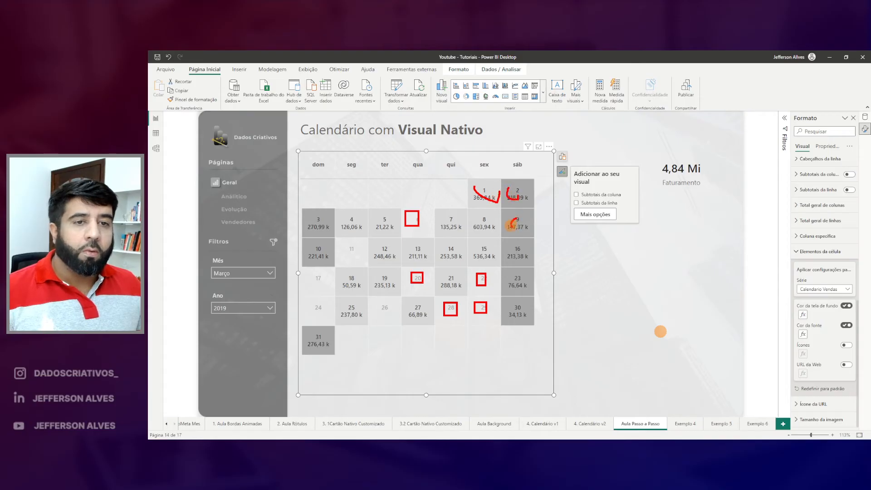
pyautogui.press('Escape')
# Check the calendar with the year set to 2020 and the month to Fevereiro, and return the year filter to 2019.
pyautogui.click(244, 279)
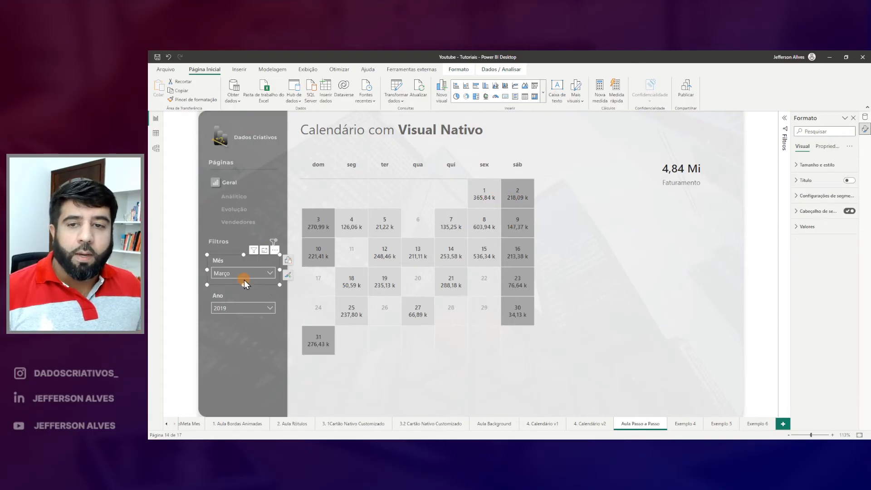
pyautogui.click(249, 308)
pyautogui.click(230, 244)
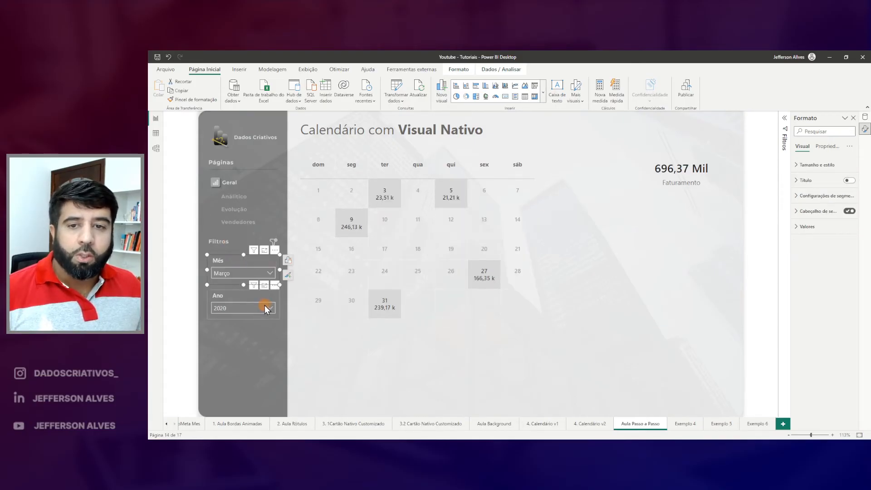
pyautogui.click(250, 274)
pyautogui.click(231, 217)
pyautogui.click(255, 309)
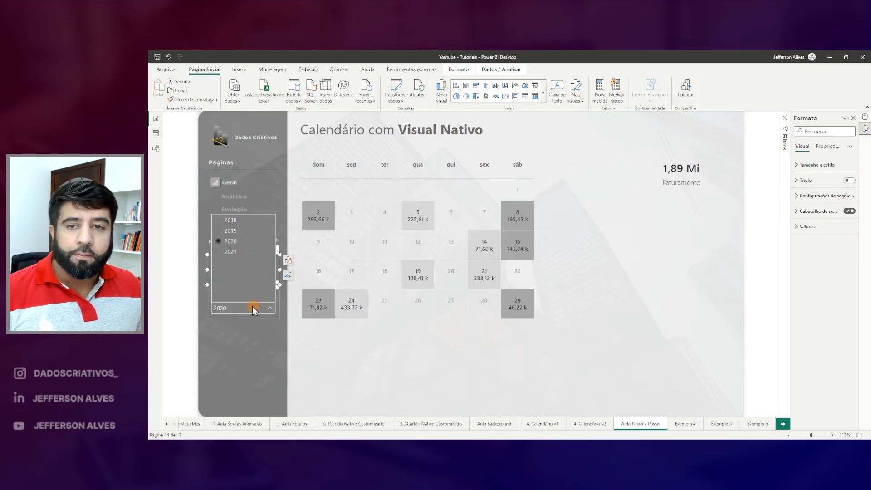
pyautogui.click(230, 231)
# Try out font and bold options for the values of the calendar matrix.
pyautogui.click(585, 223)
pyautogui.click(551, 194)
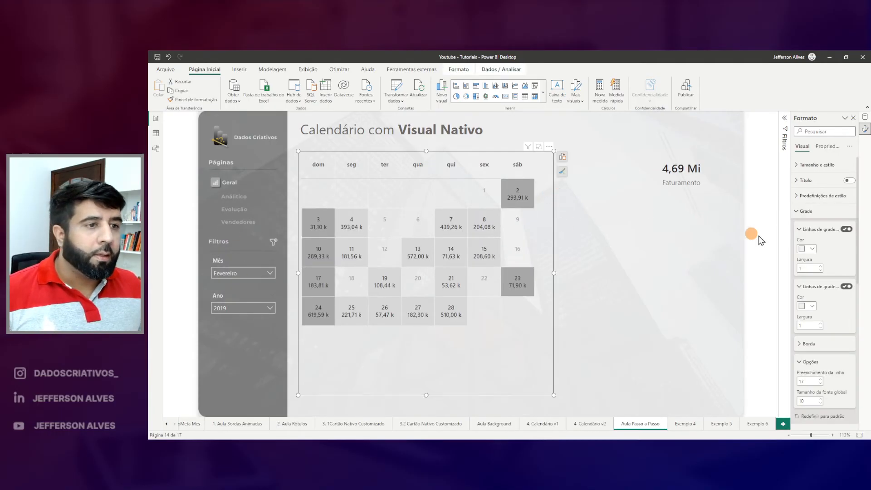
pyautogui.click(805, 211)
pyautogui.click(805, 226)
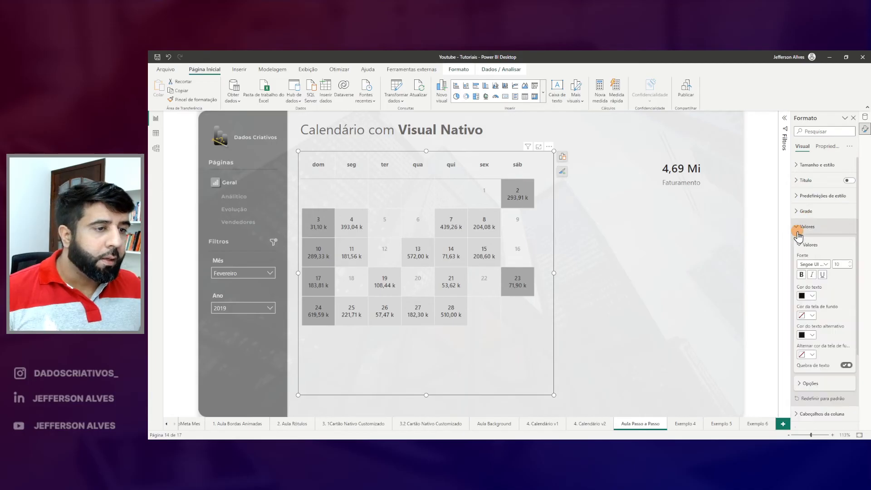
pyautogui.click(817, 267)
pyautogui.click(824, 335)
pyautogui.click(802, 275)
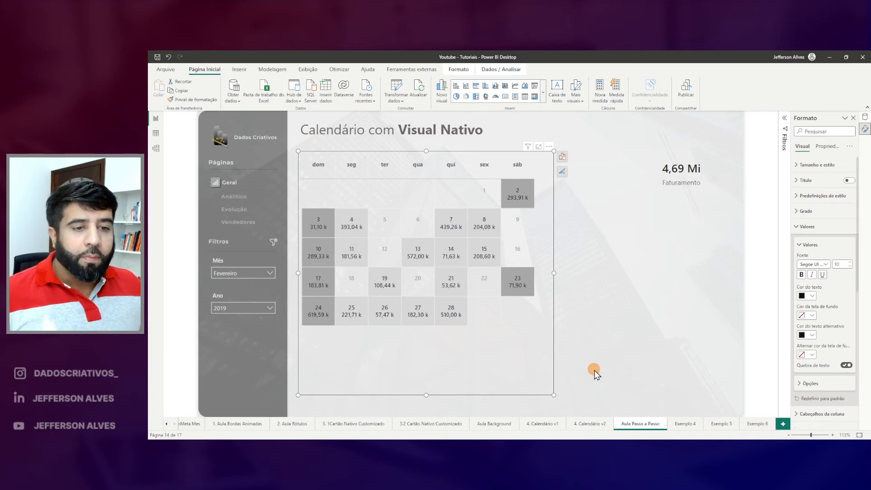
# Examine the title and subtitle header of the finished calendar on page 4. Calendário v1, and return to Aula Passo a Passo.
pyautogui.click(565, 422)
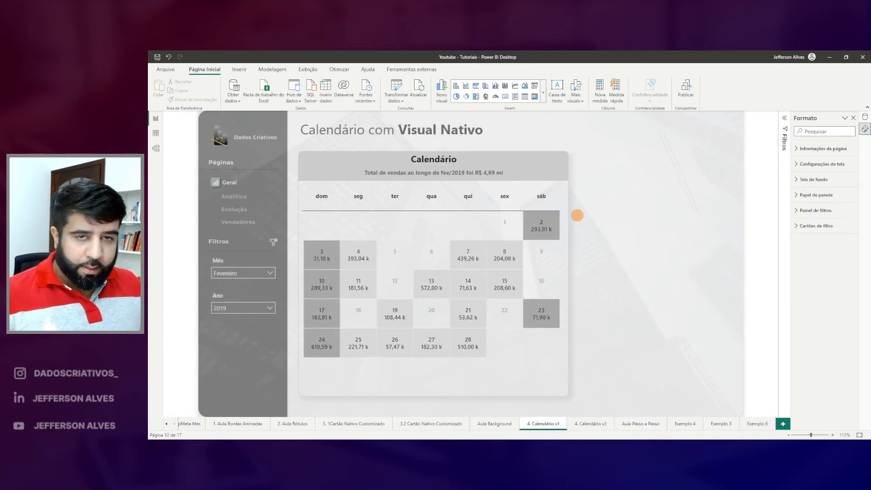
pyautogui.moveTo(360, 166); pyautogui.dragTo(514, 186)
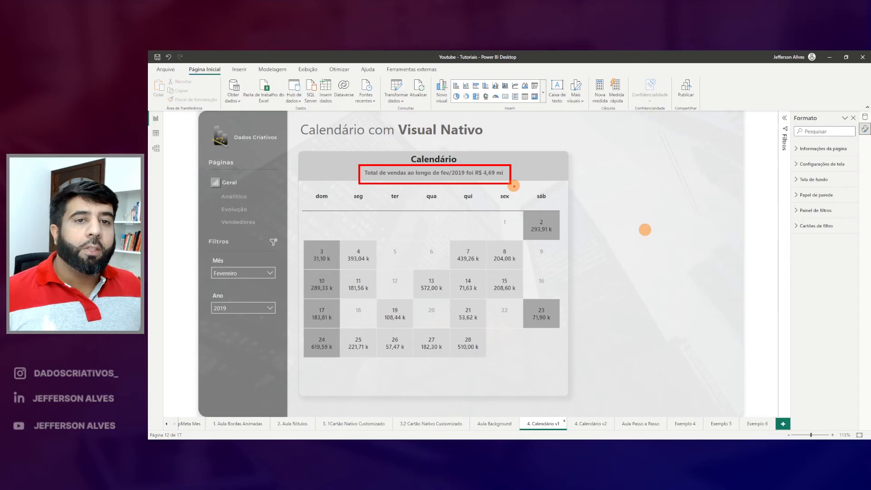
pyautogui.press('Escape')
pyautogui.hotkey('ctrl', '2')
pyautogui.moveTo(296, 155); pyautogui.dragTo(574, 185)
pyautogui.press('Escape')
pyautogui.click(640, 425)
# Enable the title of the calendar matrix and set its text to "Calendário".
pyautogui.click(551, 172)
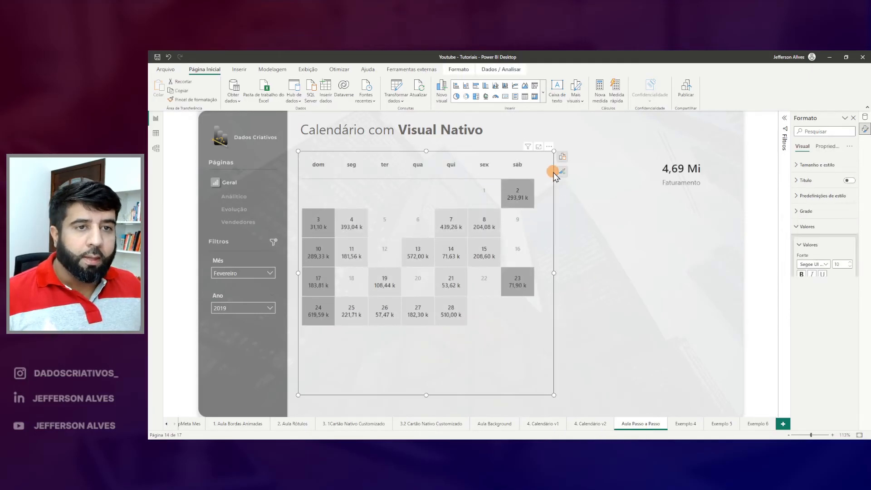
pyautogui.moveTo(793, 171)
pyautogui.mouseDown()
pyautogui.moveTo(812, 185)
pyautogui.moveTo(858, 193)
pyautogui.mouseUp()
pyautogui.click(850, 181)
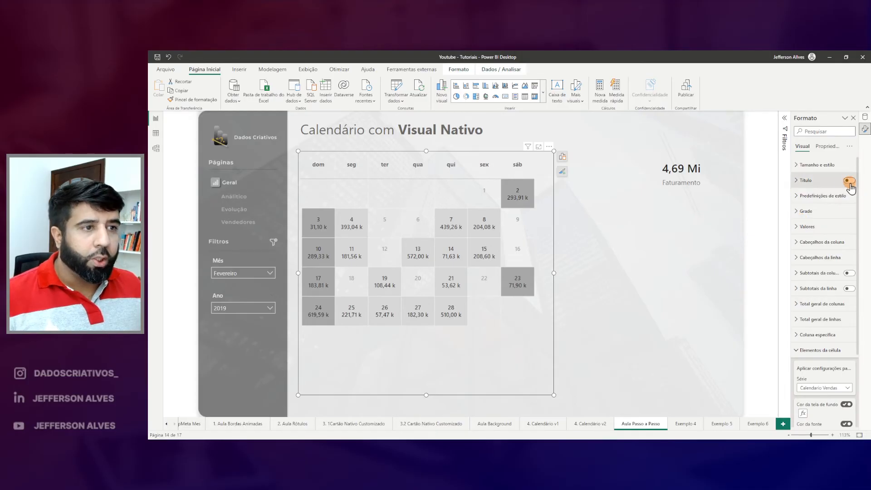
pyautogui.click(806, 180)
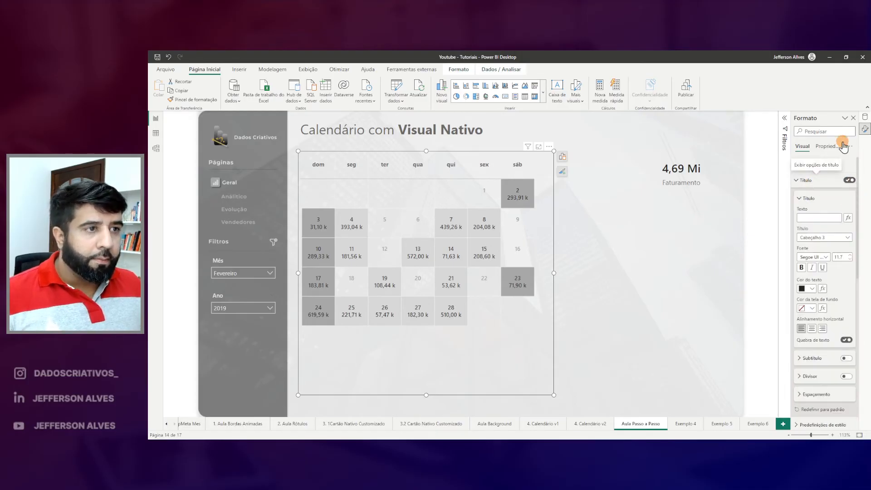
pyautogui.moveTo(787, 192); pyautogui.dragTo(853, 235)
pyautogui.click(816, 219)
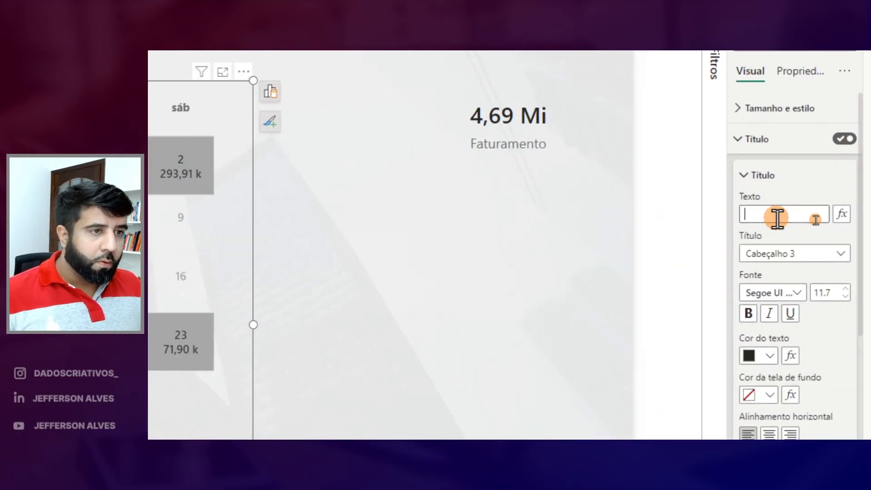
pyautogui.press('BackSpace')
pyautogui.press('BackSpace')
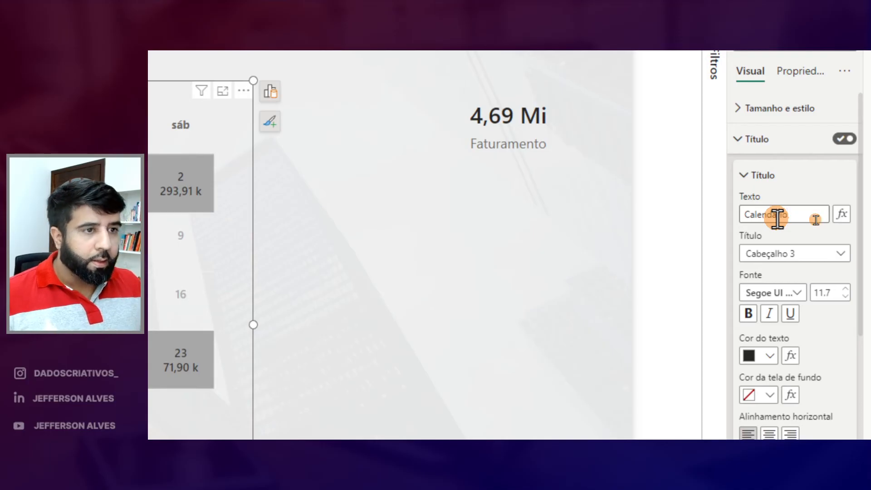
# Format the calendar title as bold Segoe UI, size 16, centred horizontally.
pyautogui.click(835, 287)
pyautogui.click(835, 287)
pyautogui.click(835, 288)
pyautogui.click(835, 287)
pyautogui.click(829, 288)
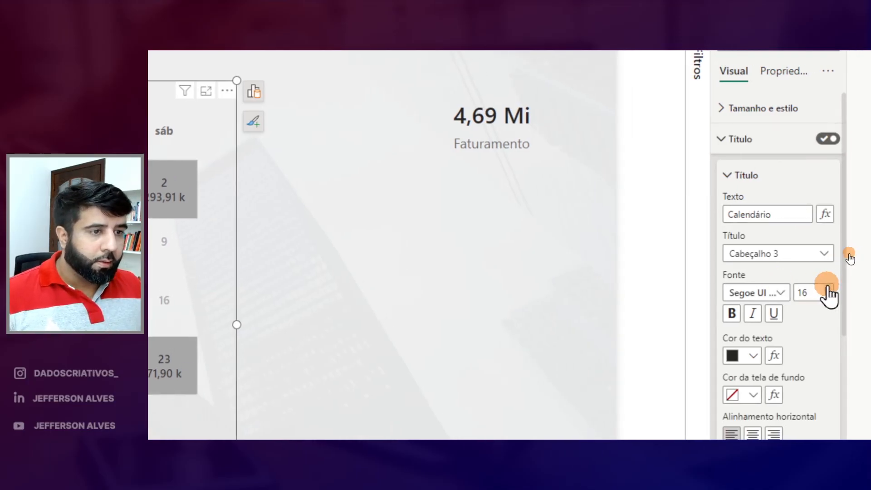
pyautogui.click(781, 293)
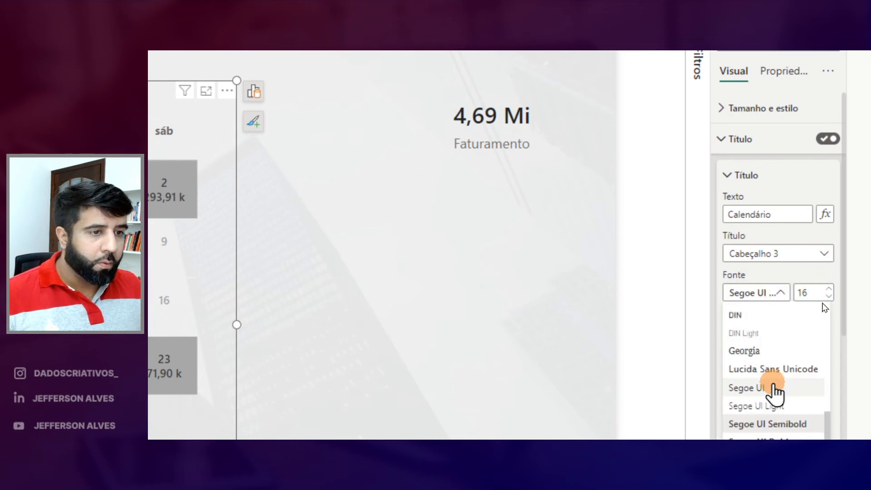
pyautogui.click(774, 396)
pyautogui.click(732, 314)
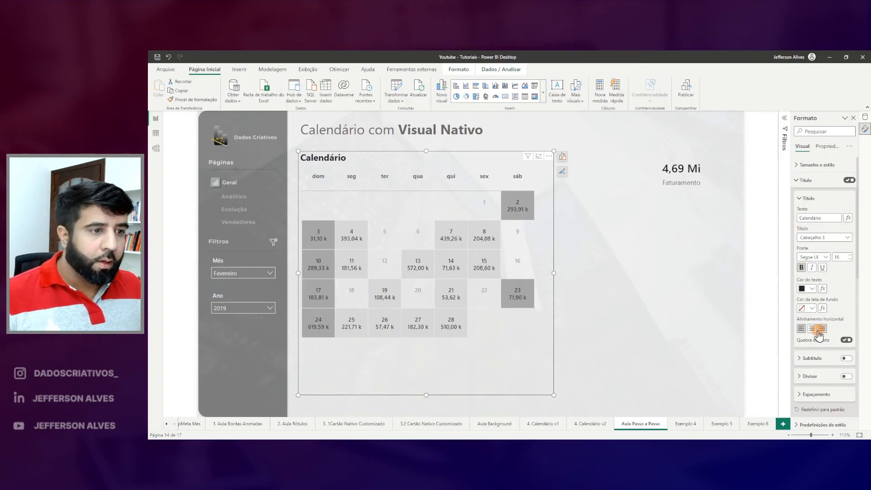
pyautogui.click(817, 331)
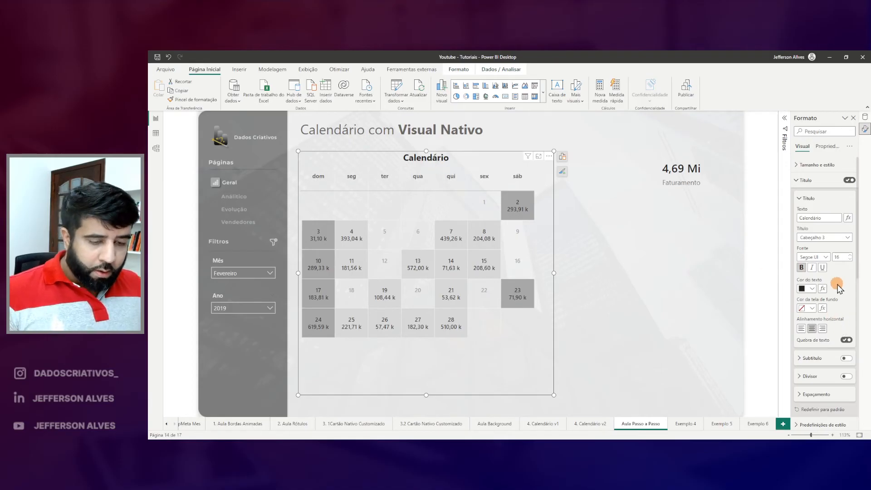
# Fill the calendar title's background with the theme colour Branco, 20% mais escuro.
pyautogui.hotkey('ctrl', '2')
pyautogui.moveTo(797, 294); pyautogui.dragTo(847, 318)
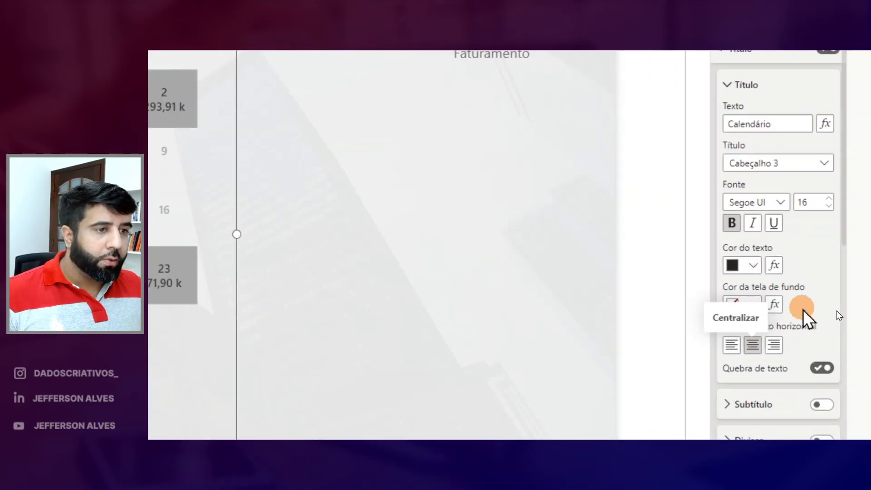
pyautogui.click(745, 305)
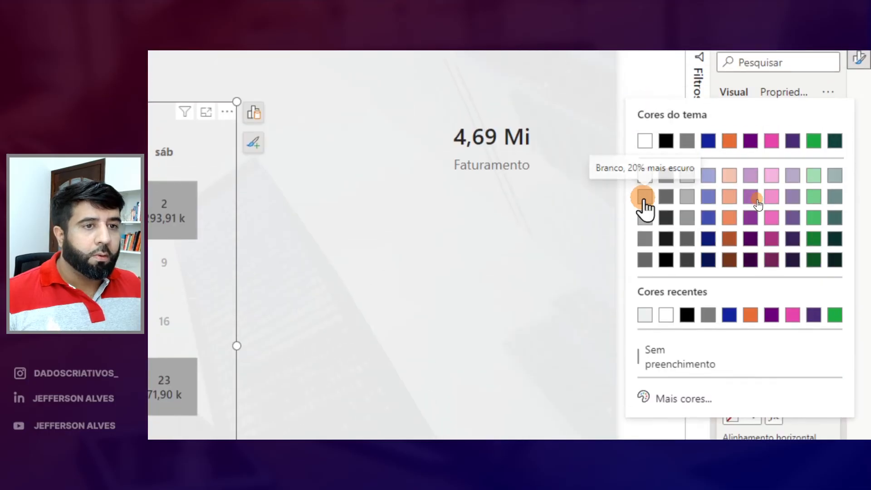
pyautogui.click(644, 198)
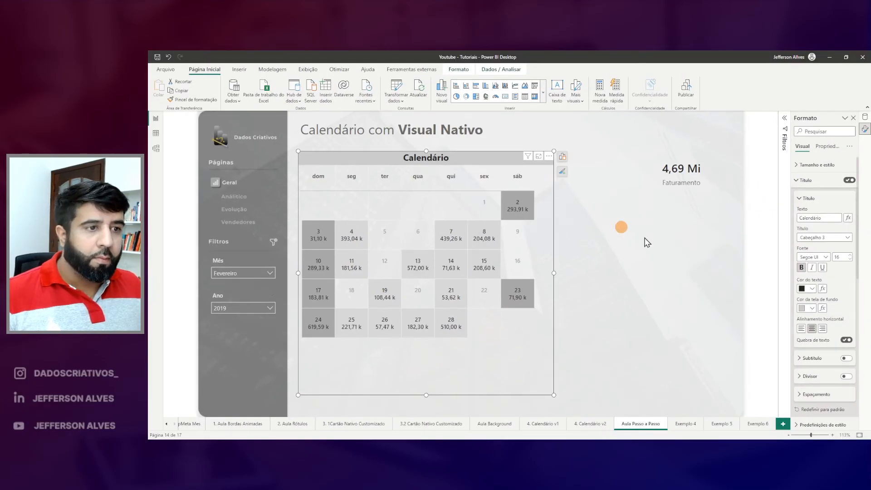
# Set the vertical spacing of the calendar title to 10 px.
pyautogui.click(816, 393)
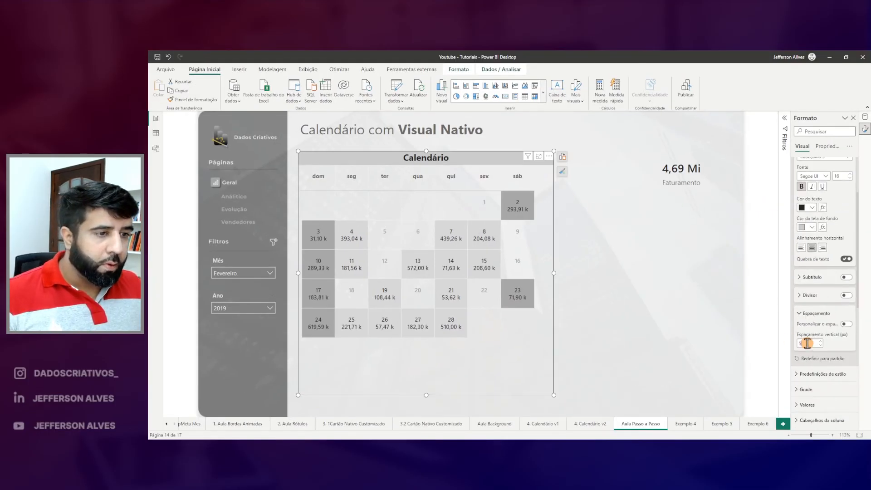
pyautogui.write('10')
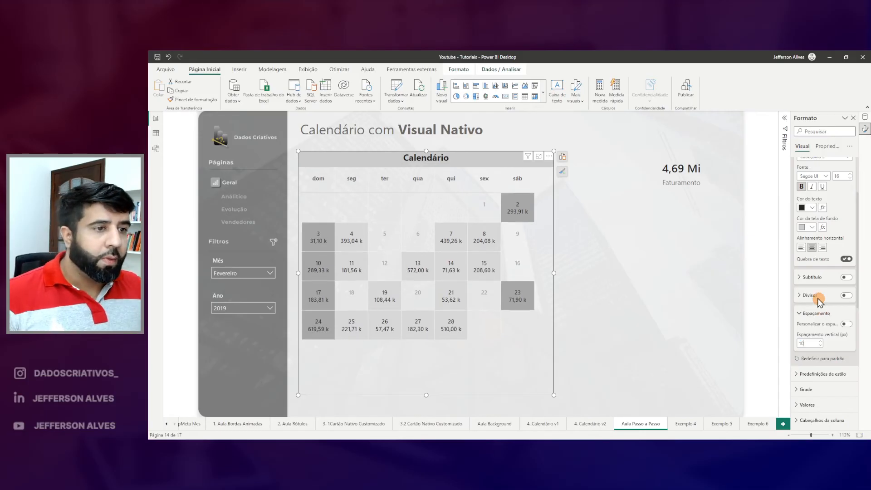
pyautogui.scroll(5, 822, 309)
pyautogui.click(799, 180)
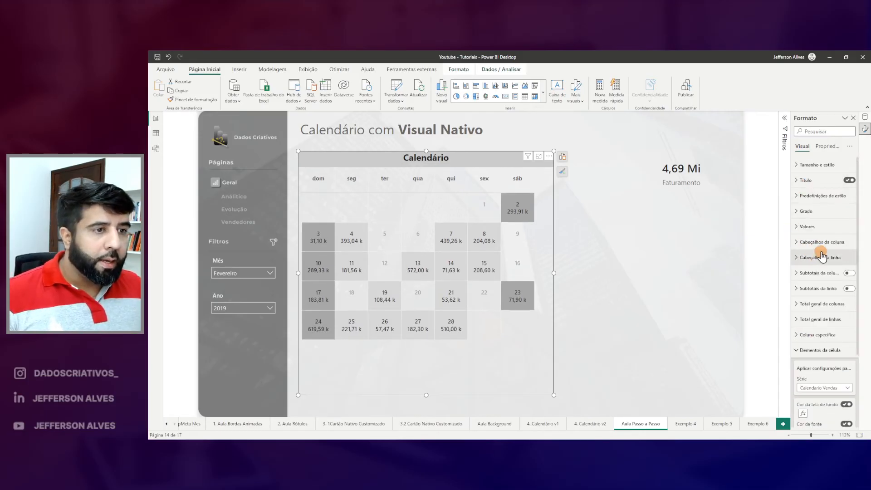
pyautogui.click(802, 180)
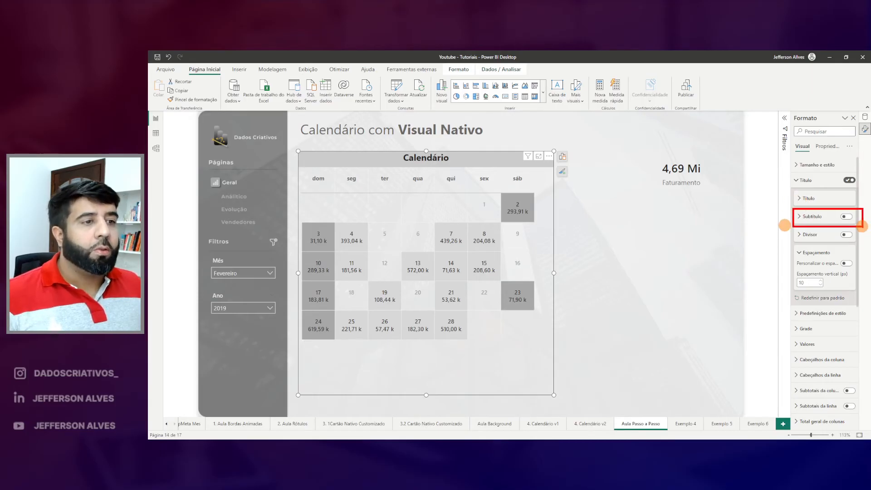
# Create a new measure in the _Medidas table and name it "Subtitulo calendario".
pyautogui.click(866, 116)
pyautogui.rightClick(815, 145)
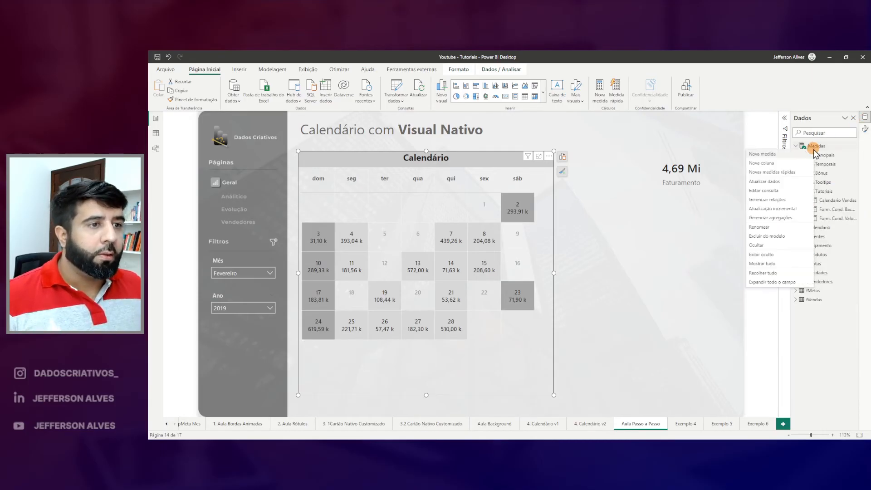
pyautogui.click(779, 163)
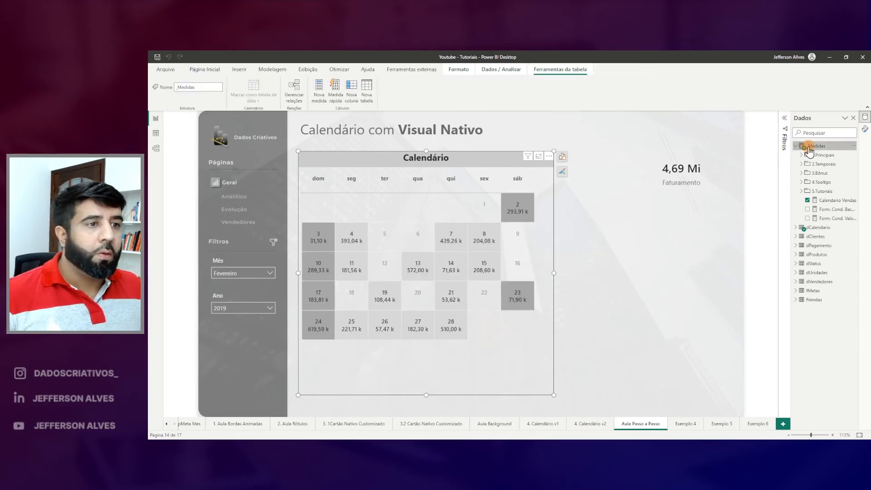
pyautogui.rightClick(807, 148)
pyautogui.click(767, 155)
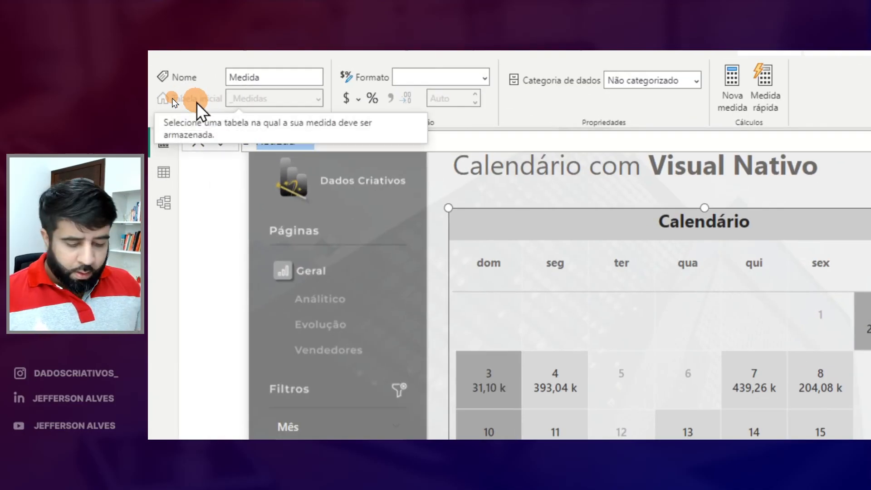
pyautogui.write('Subtitulo di')
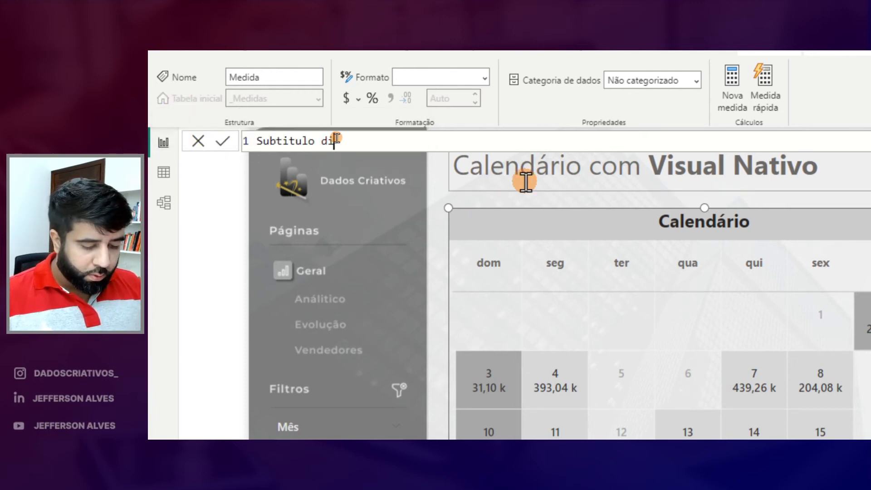
pyautogui.press('BackSpace')
pyautogui.press('BackSpace')
pyautogui.press('BackSpace')
pyautogui.press('BackSpace')
pyautogui.press('BackSpace')
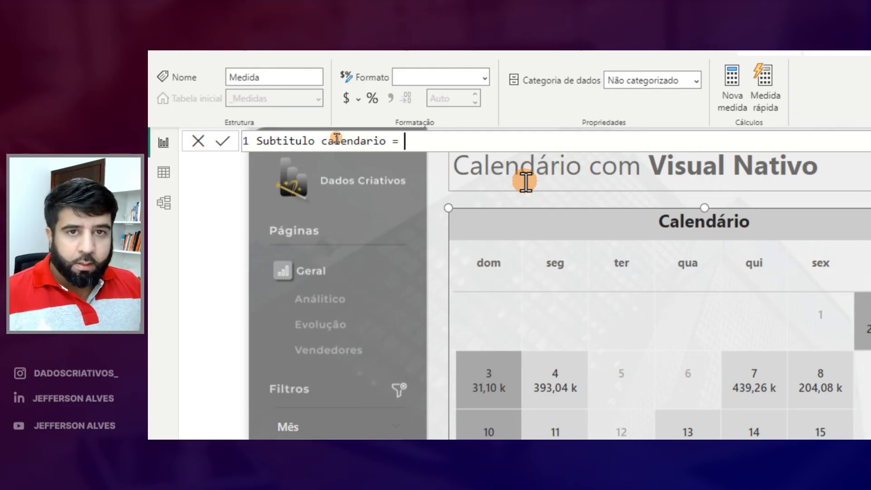
# Define Subtitulo calendario as a fixed text starting with "Total de vendas de mar/2019 foi R$" and a sample amount in mi, and commit it.
pyautogui.hotkey('shift', 'Return')
pyautogui.hotkey('shift', 'Return')
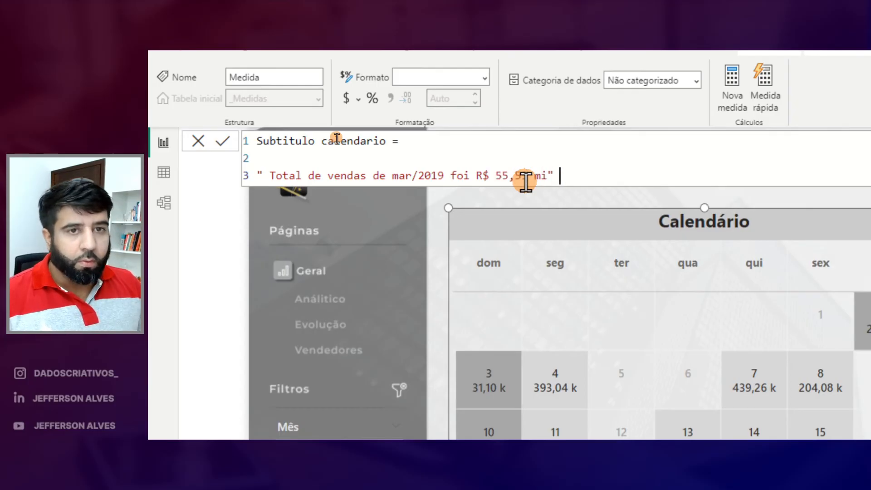
pyautogui.moveTo(389, 175); pyautogui.dragTo(577, 174)
pyautogui.click(581, 174)
pyautogui.press('Return')
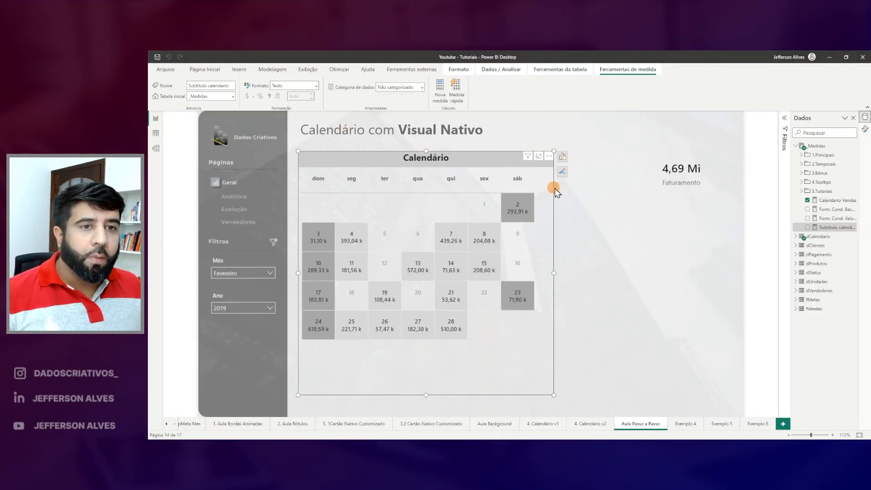
# Turn on the calendar visual's subtitle and expand its settings.
pyautogui.click(564, 173)
pyautogui.click(595, 214)
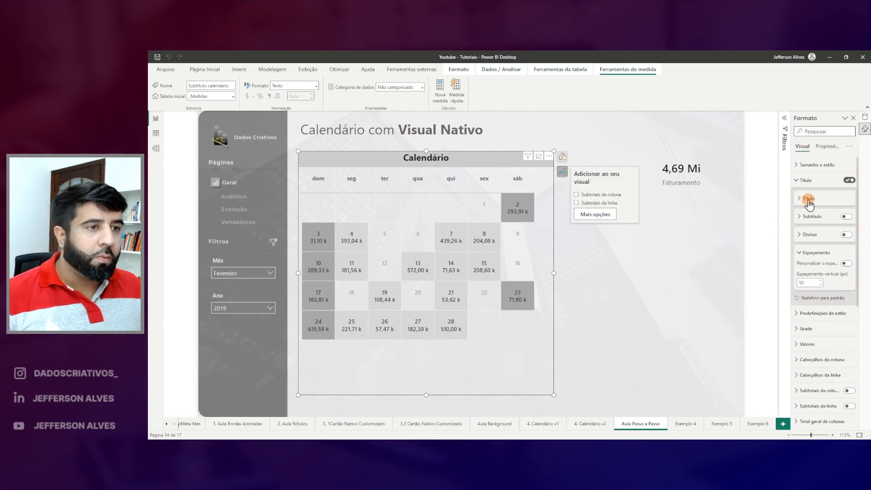
pyautogui.click(802, 199)
pyautogui.click(801, 198)
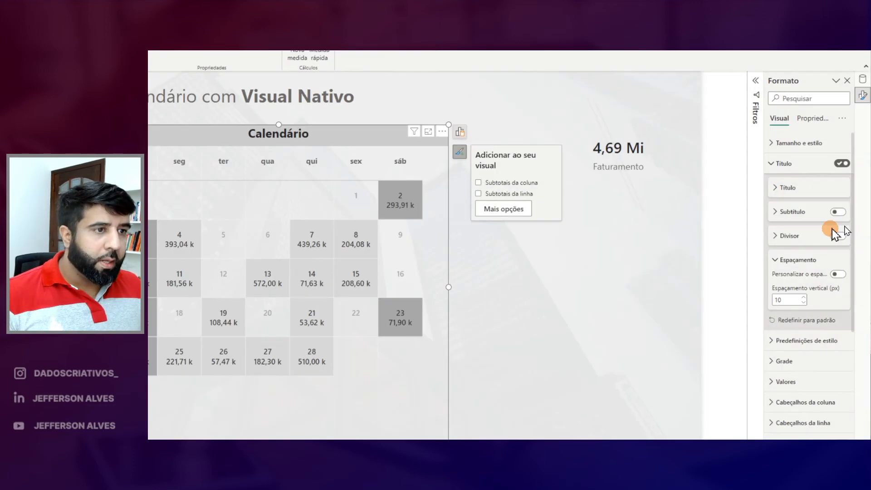
pyautogui.click(839, 212)
pyautogui.click(779, 213)
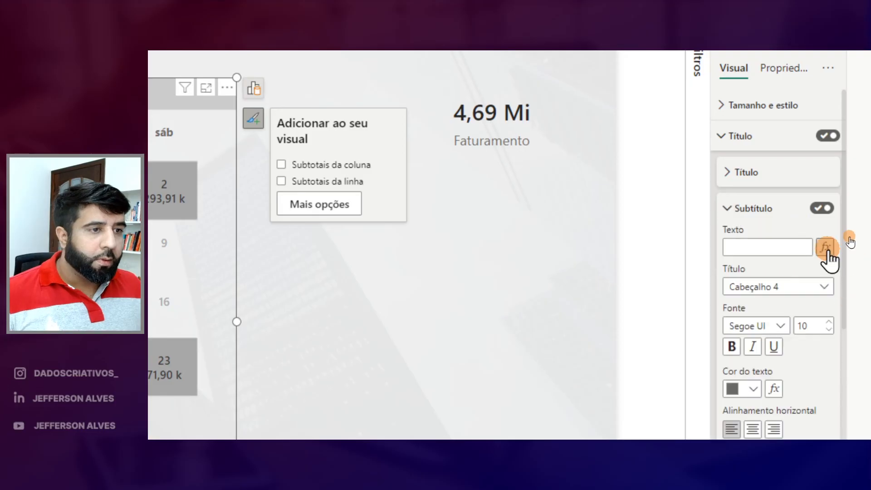
# Bind the subtitle text to the Subtitulo calendario measure by field value.
pyautogui.click(826, 247)
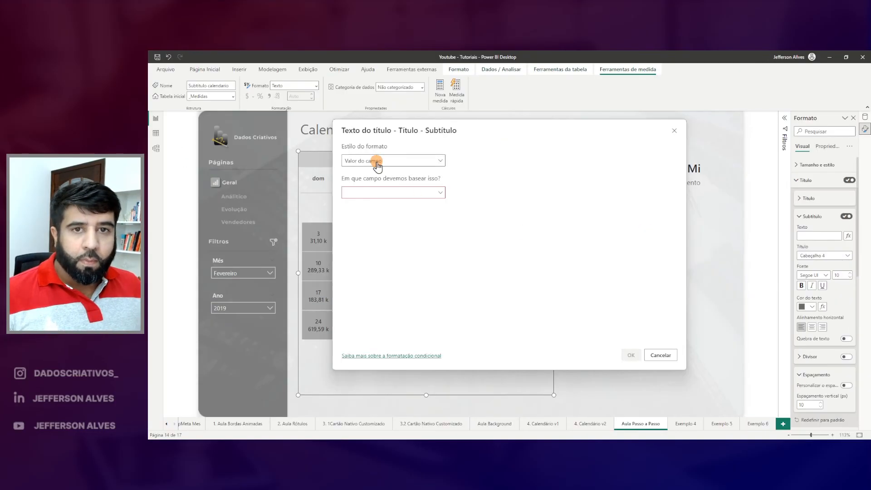
pyautogui.click(399, 193)
pyautogui.click(347, 219)
pyautogui.scroll(-3, 379, 272)
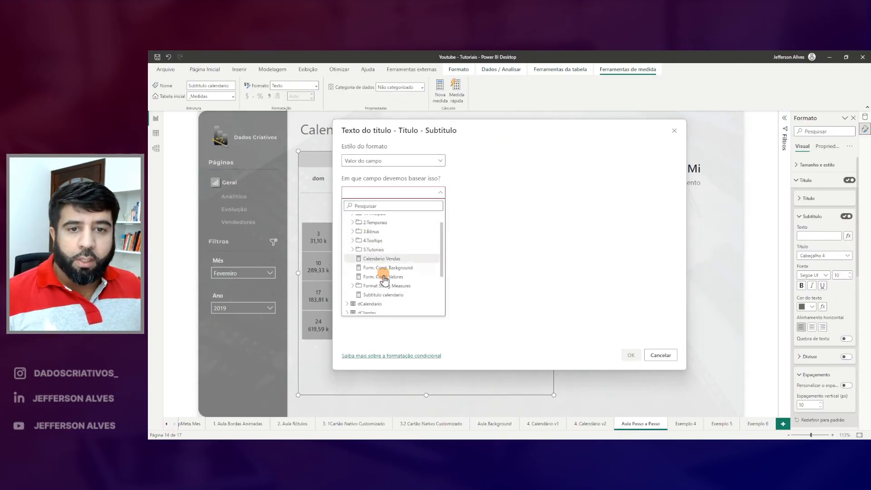
pyautogui.click(385, 295)
pyautogui.click(630, 356)
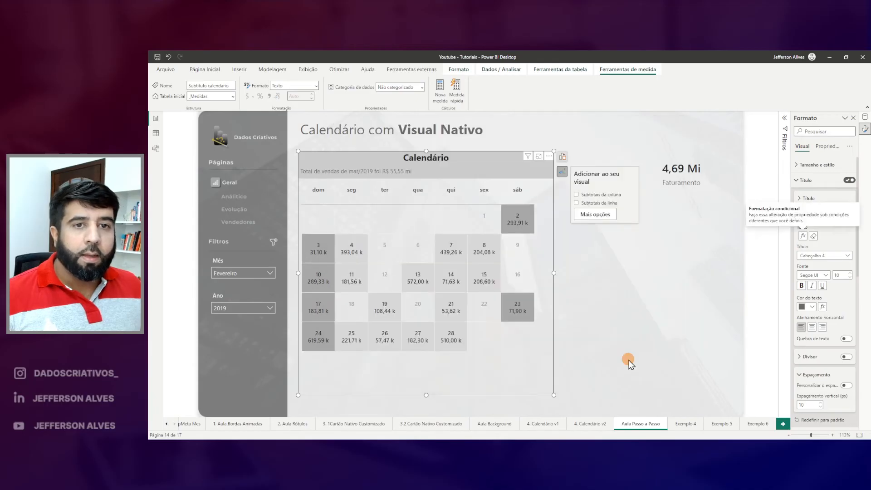
# Centre the calendar subtitle and set its font to Segoe UI Semibold at size 13.
pyautogui.click(812, 326)
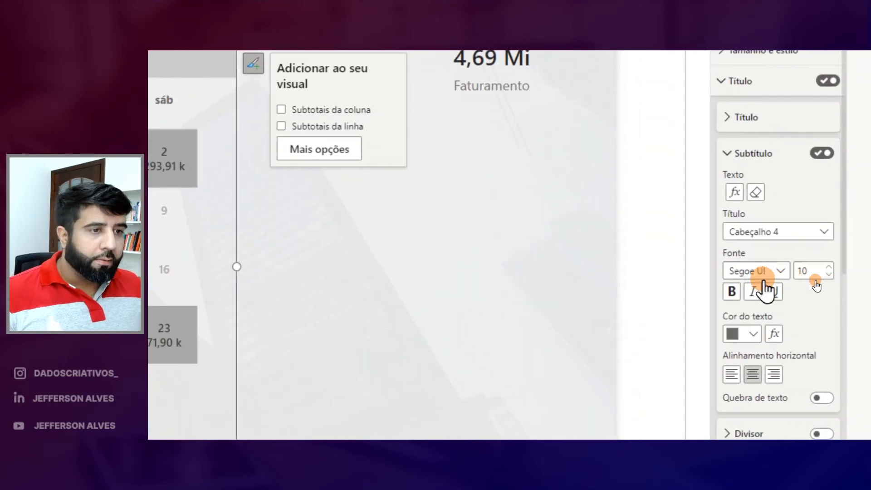
pyautogui.click(777, 273)
pyautogui.scroll(-2, 788, 355)
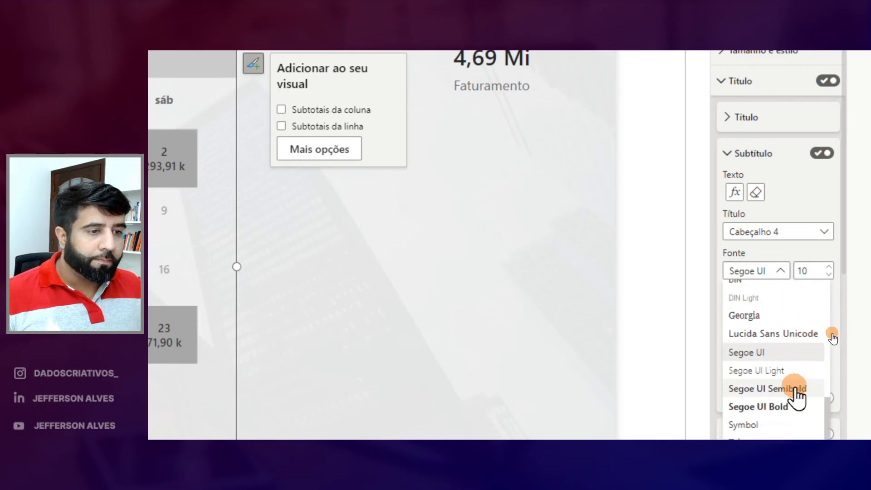
pyautogui.click(793, 399)
pyautogui.click(833, 267)
pyautogui.click(833, 266)
pyautogui.click(833, 267)
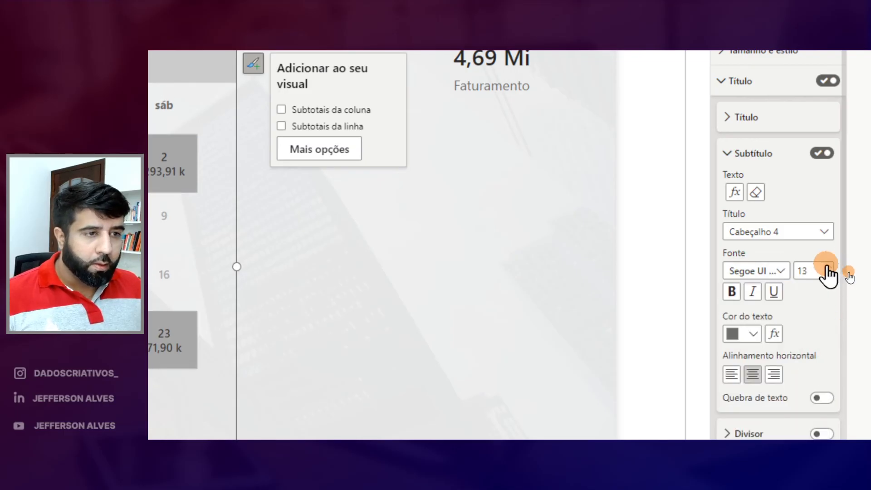
# Set the subtitle's font size to 12 and its text colour to a dark shade from the black theme colours.
pyautogui.click(807, 306)
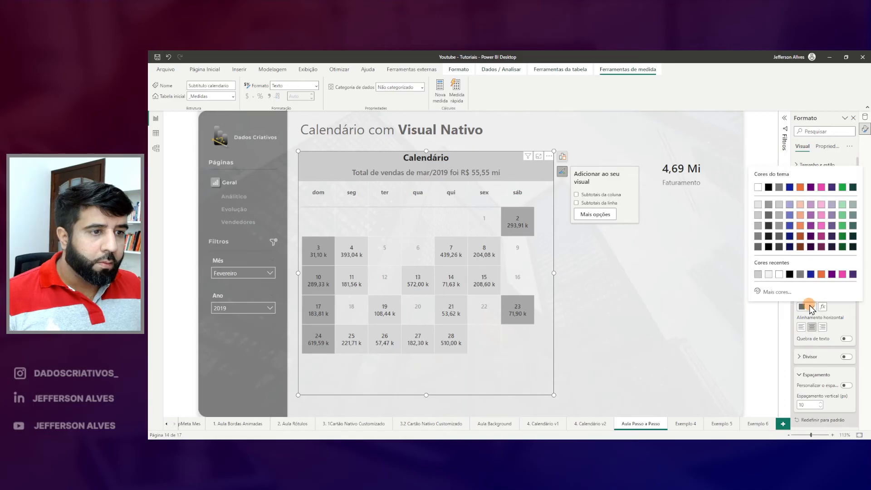
pyautogui.click(770, 216)
pyautogui.click(850, 277)
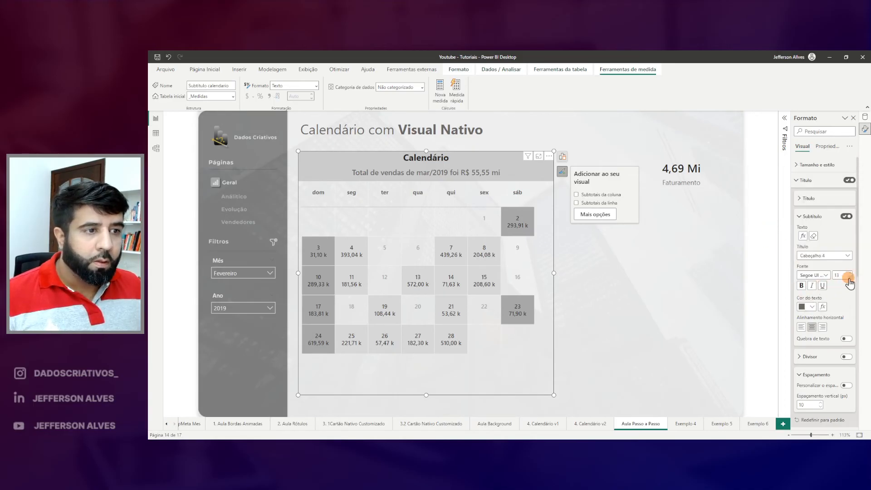
pyautogui.click(811, 307)
pyautogui.click(770, 225)
pyautogui.click(676, 260)
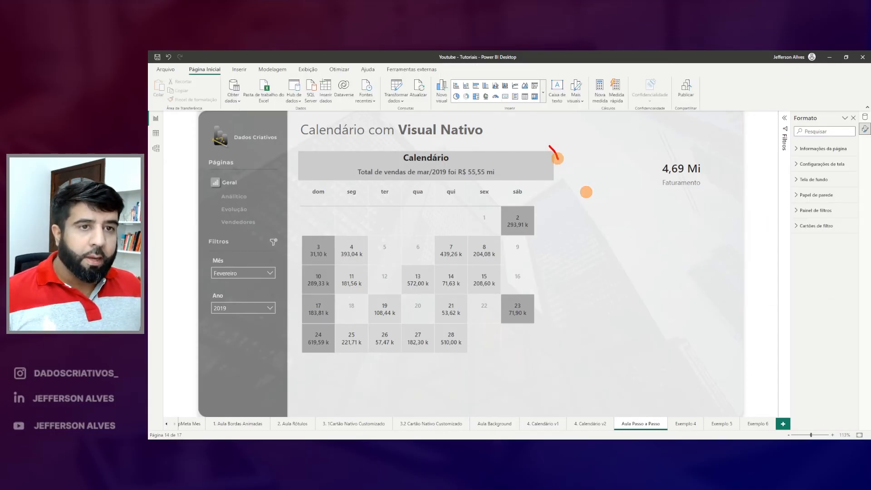
# Enable a visual border on the calendar in a light grey theme colour with 10 px rounded corners.
pyautogui.click(551, 170)
pyautogui.click(800, 166)
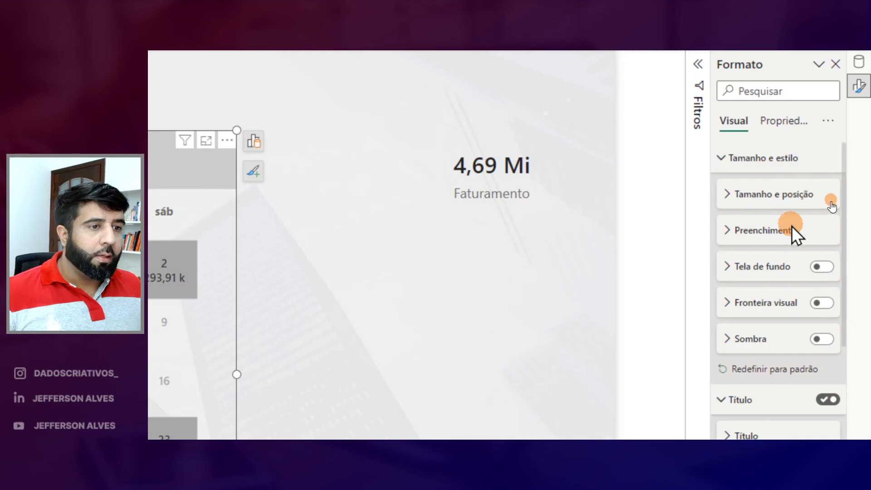
pyautogui.click(822, 303)
pyautogui.click(726, 303)
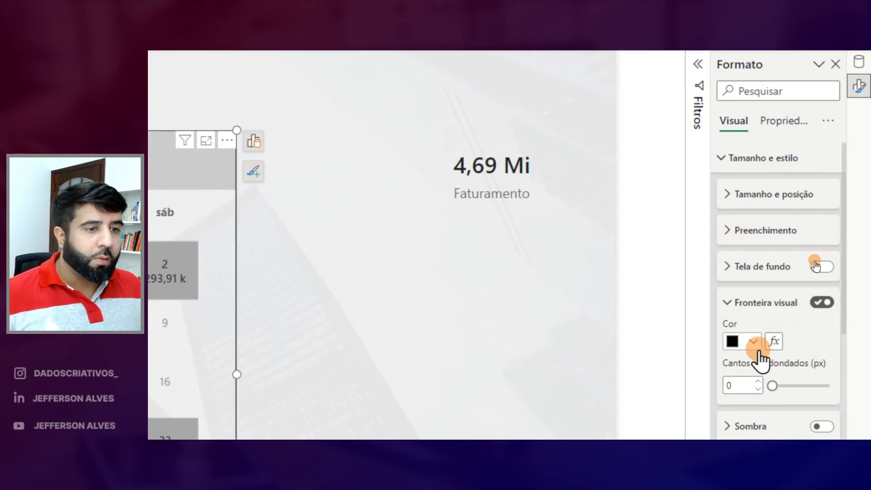
pyautogui.click(751, 331)
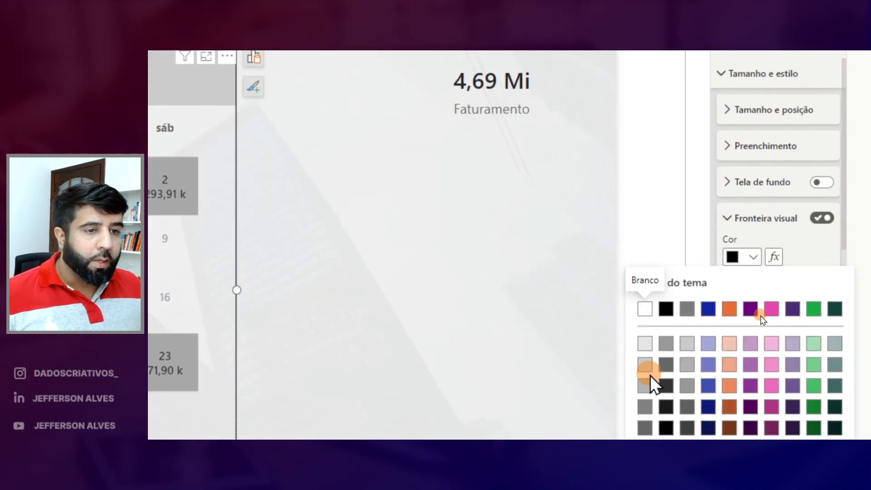
pyautogui.click(646, 366)
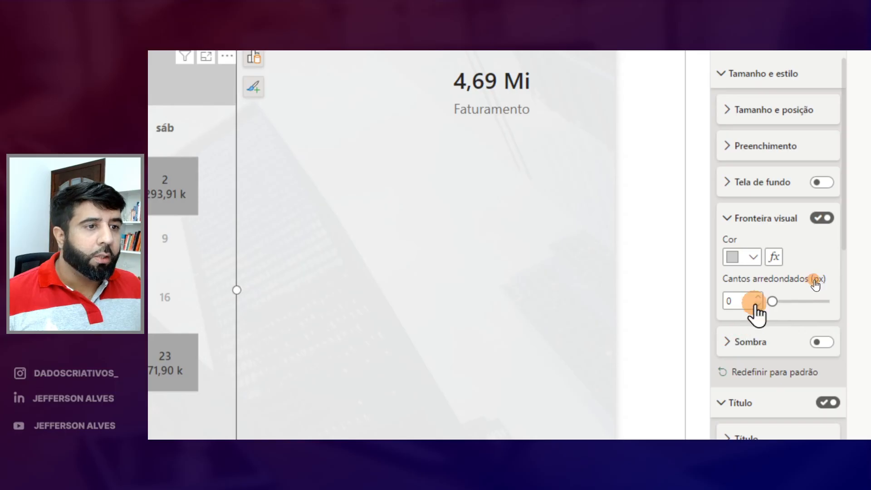
pyautogui.click(736, 302)
pyautogui.write('10')
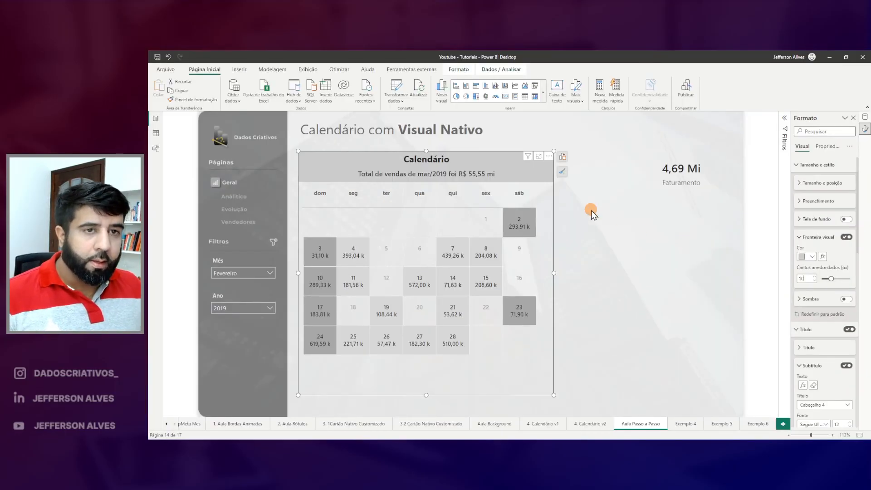
pyautogui.click(244, 42)
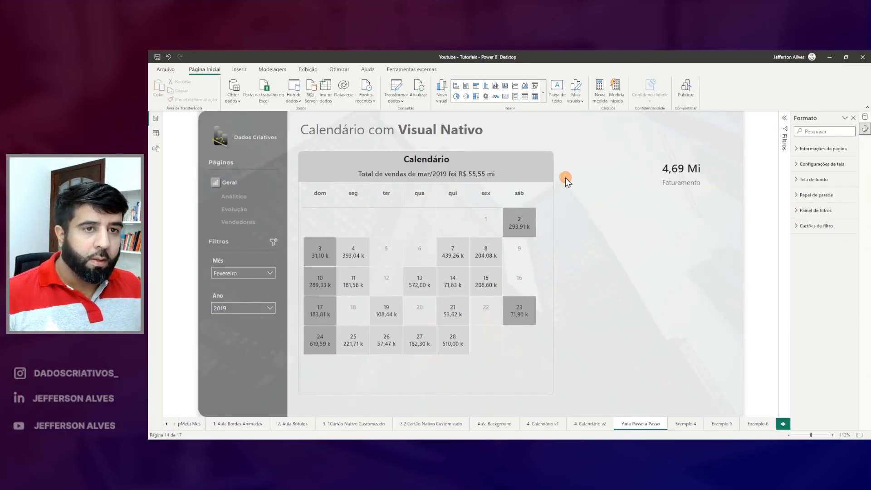
# Enable a shadow on the calendar visual and colour it a medium grey from the white theme shades.
pyautogui.click(553, 175)
pyautogui.click(799, 221)
pyautogui.click(799, 221)
pyautogui.click(799, 239)
pyautogui.click(846, 257)
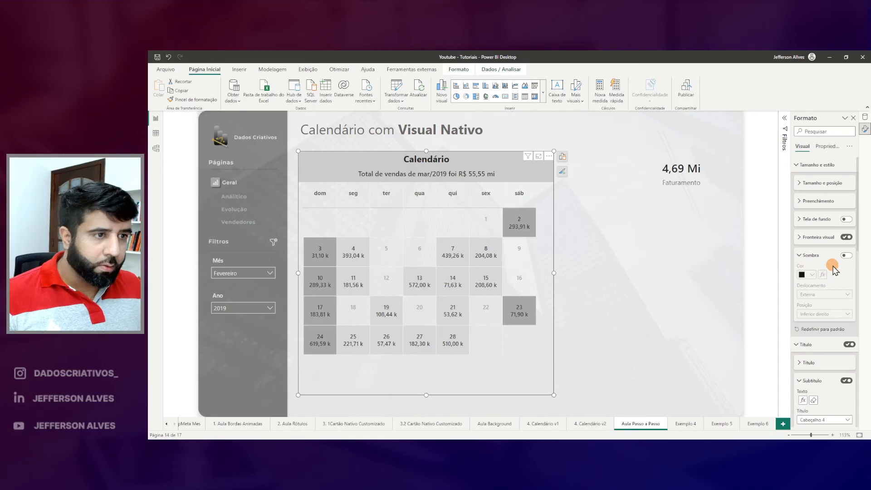
pyautogui.click(847, 257)
pyautogui.click(811, 274)
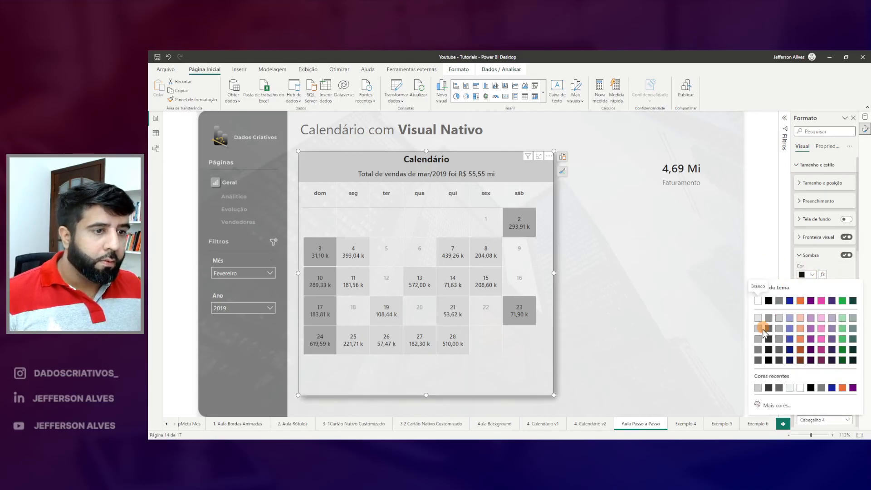
pyautogui.click(758, 340)
pyautogui.click(675, 310)
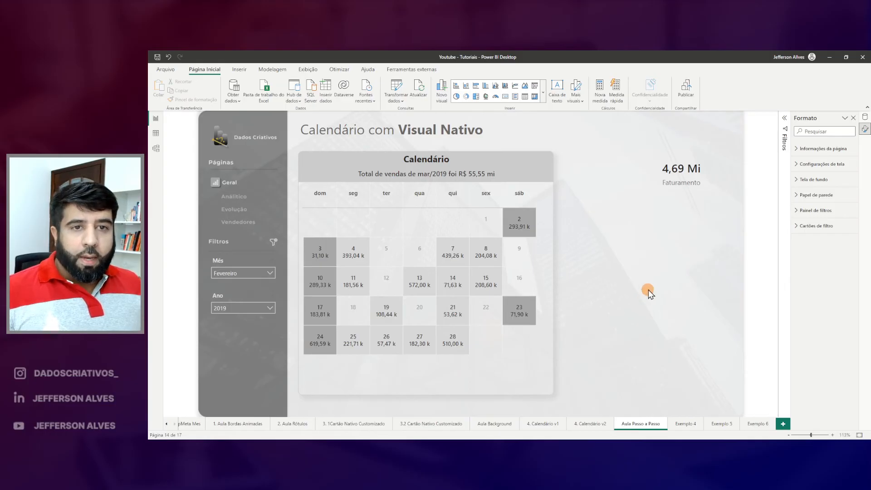
pyautogui.moveTo(414, 168)
pyautogui.mouseDown()
pyautogui.moveTo(438, 180)
pyautogui.moveTo(507, 186)
pyautogui.mouseUp()
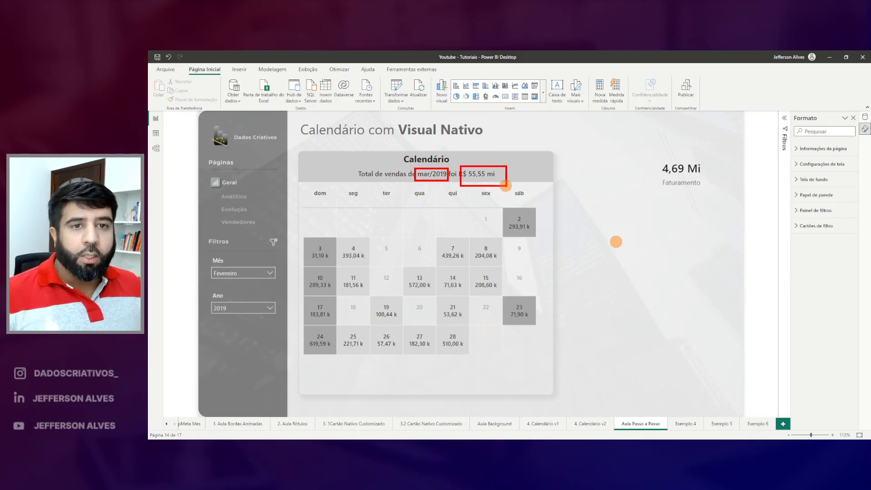
pyautogui.press('Escape')
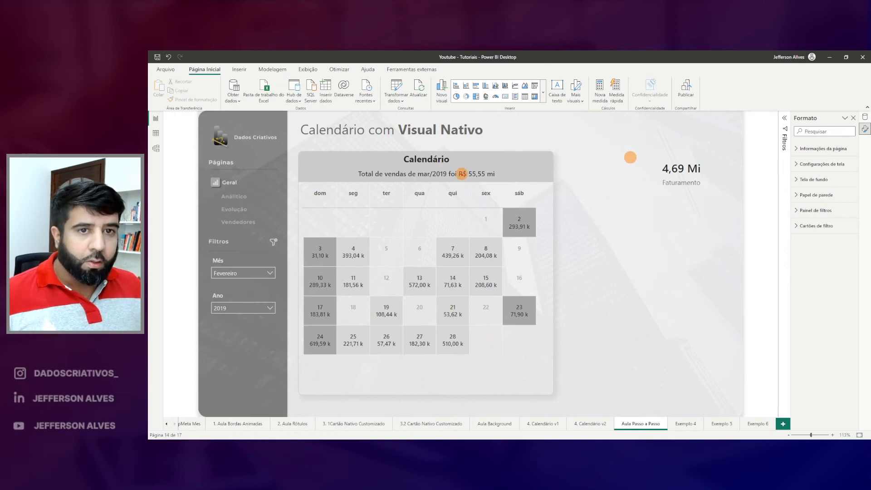
pyautogui.moveTo(457, 166); pyautogui.dragTo(503, 183)
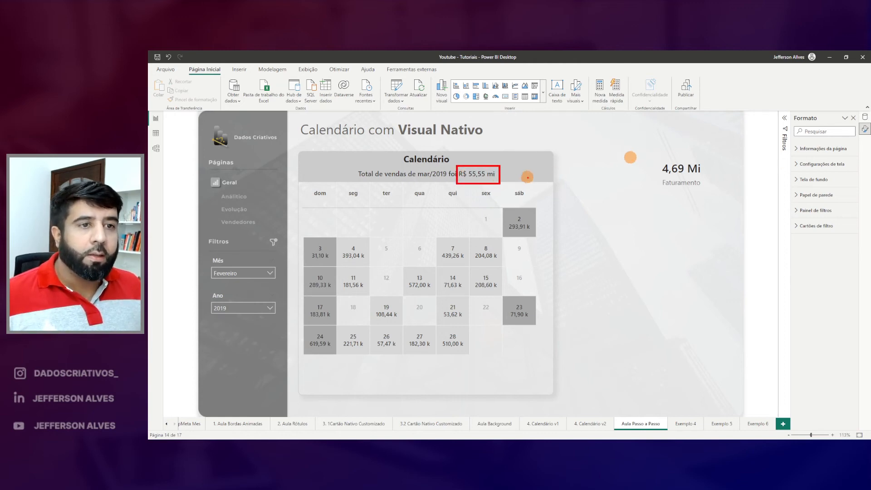
pyautogui.moveTo(648, 156); pyautogui.dragTo(711, 195)
pyautogui.press('Escape')
# Copy the vTotal_vendas and vTotal_vendas_formatado variable definitions from the Calendario Vendas measure.
pyautogui.click(865, 116)
pyautogui.click(824, 201)
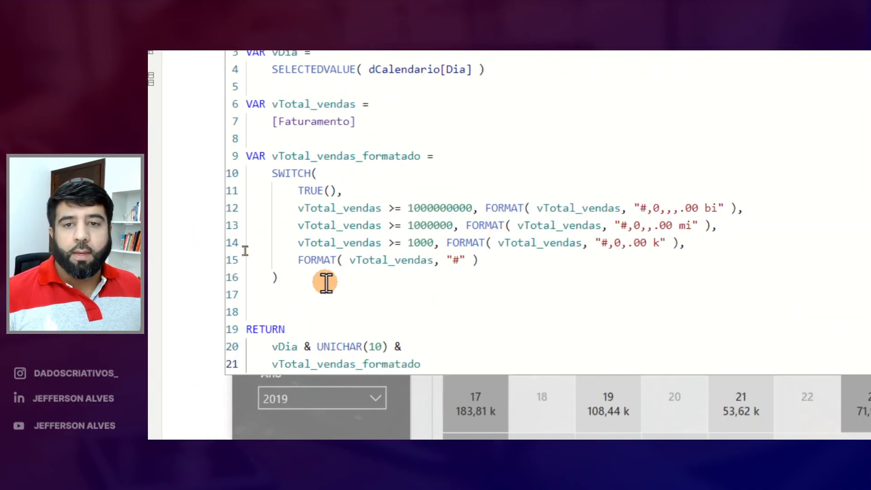
pyautogui.moveTo(244, 249); pyautogui.dragTo(201, 163)
pyautogui.hotkey('ctrl', 'c')
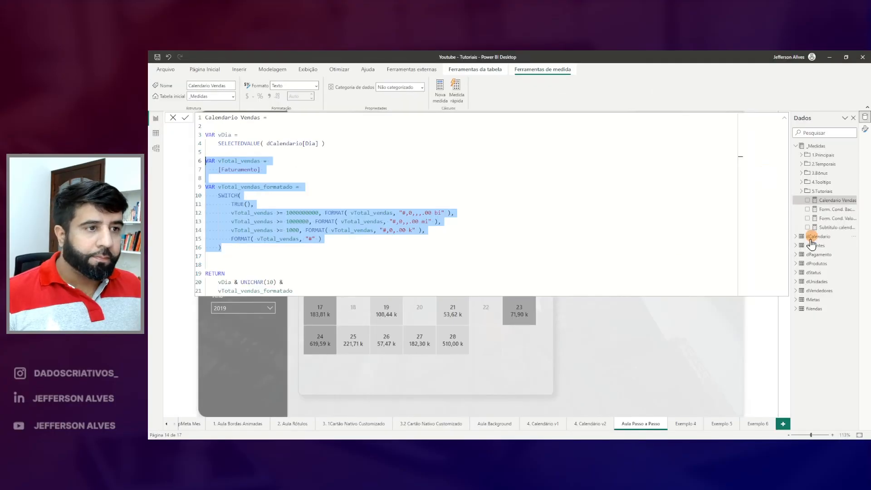
# In the Subtitulo calendario measure, add RETURN before the text and paste the copied variable definitions above it.
pyautogui.click(826, 227)
pyautogui.click(254, 126)
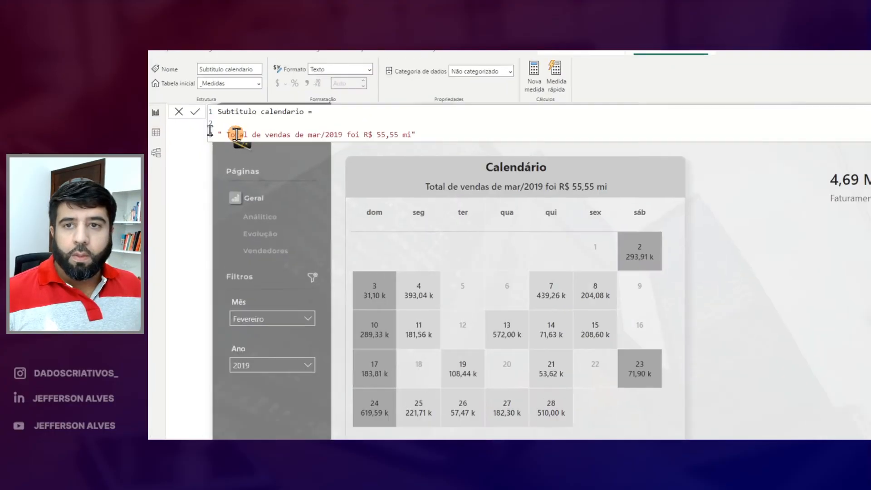
pyautogui.press('Return')
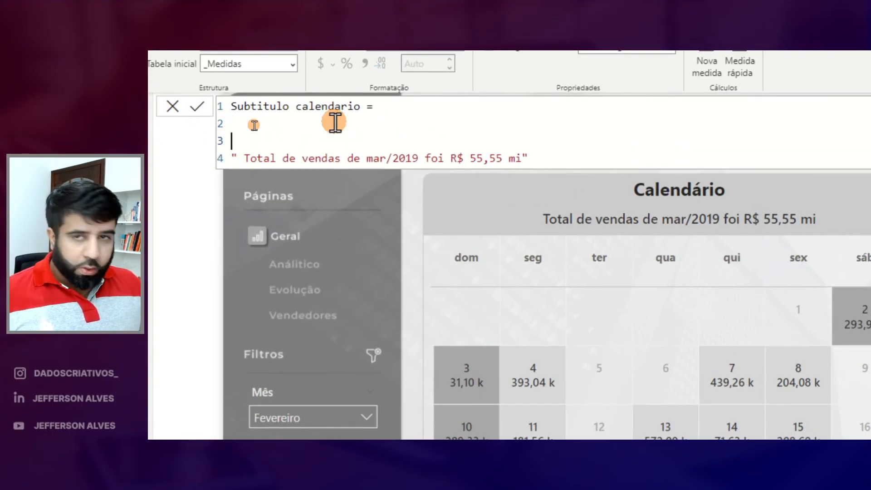
pyautogui.press('Return')
pyautogui.write('RETURN')
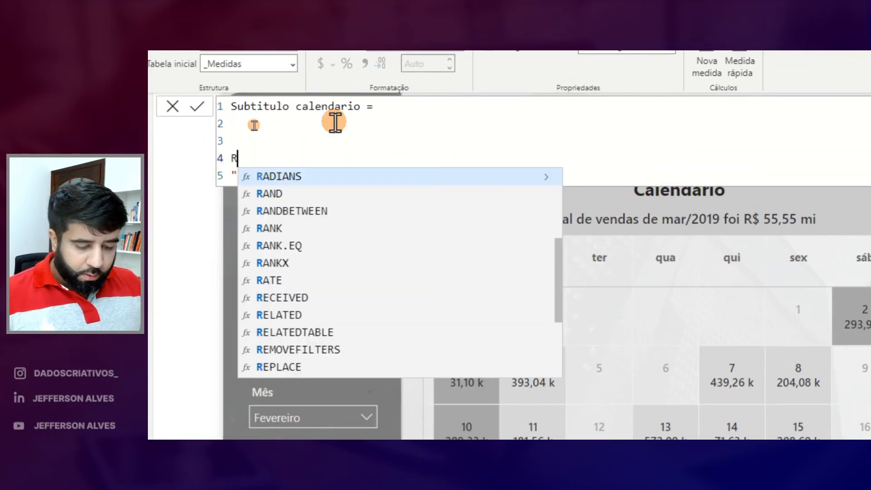
pyautogui.click(225, 122)
pyautogui.press('Return')
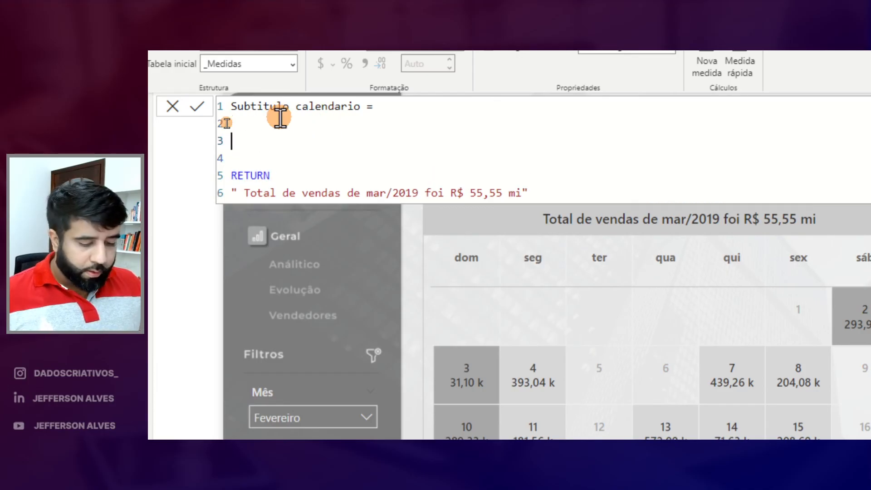
pyautogui.hotkey('ctrl', 'v')
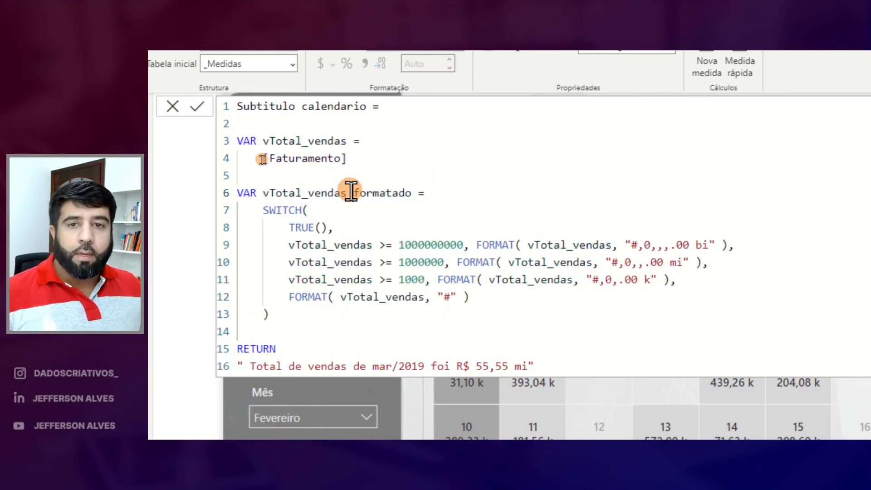
# Replace the fixed sample amount in the subtitle's return text by concatenating vTotal_vendas_formatado after "R$ ".
pyautogui.doubleClick(352, 193)
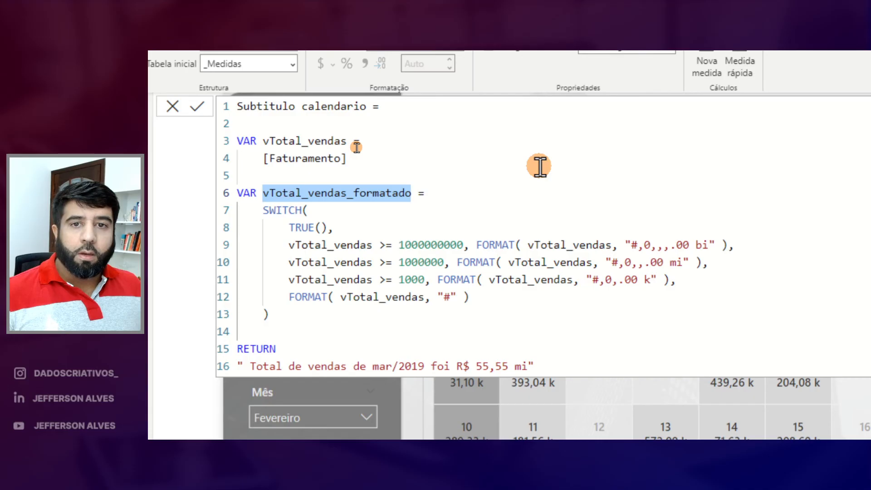
pyautogui.moveTo(475, 366); pyautogui.dragTo(526, 367)
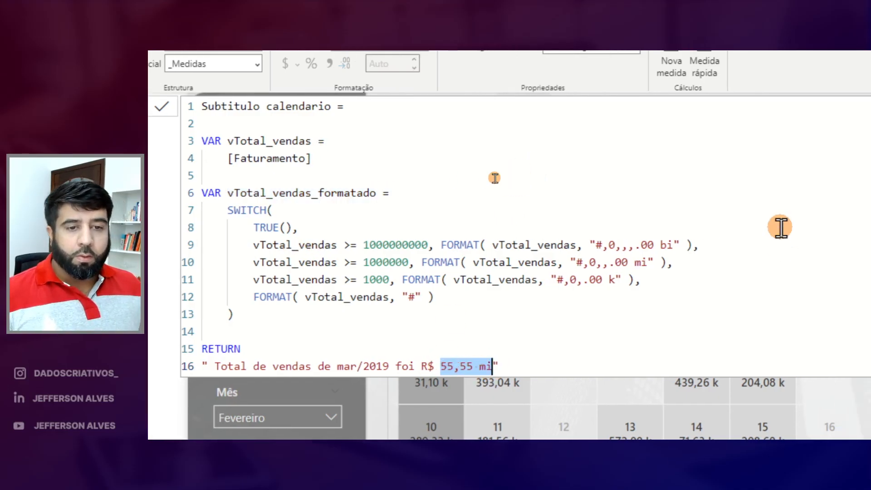
pyautogui.press('BackSpace')
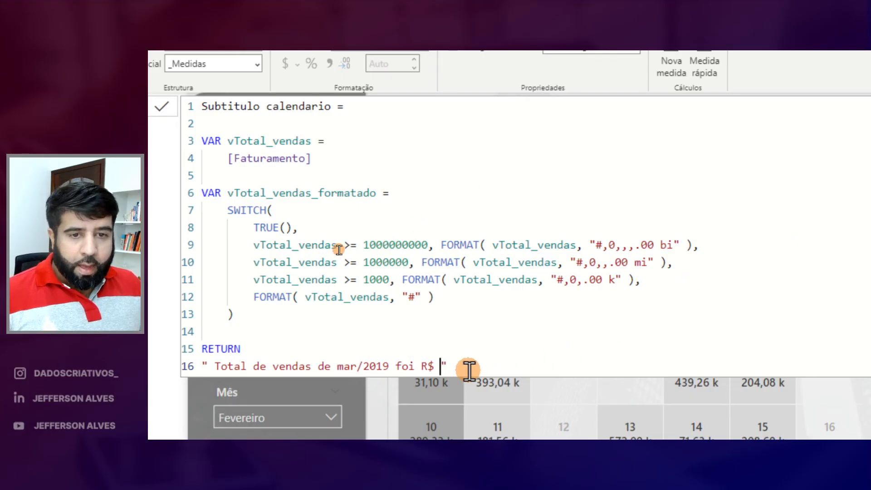
pyautogui.write('vTotal_vendas_formatado')
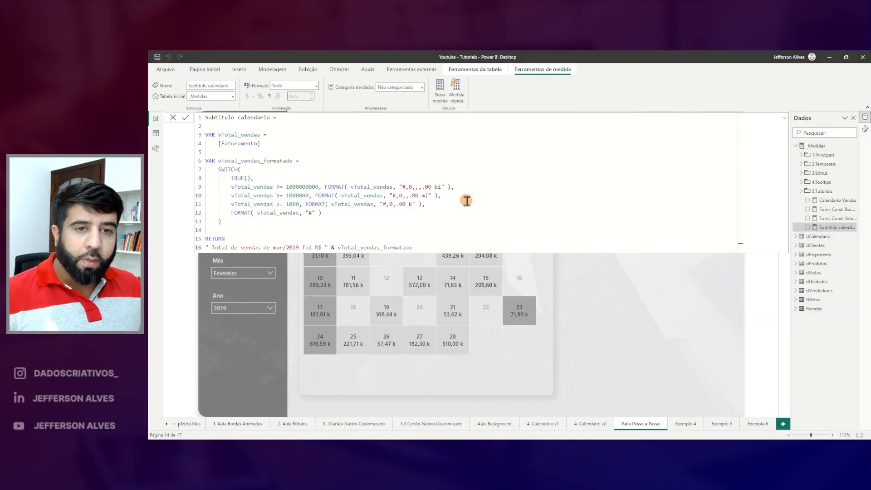
# Commit the Subtitulo calendario measure and compare the subtitle's sales amount with the Faturamento card.
pyautogui.press('Return')
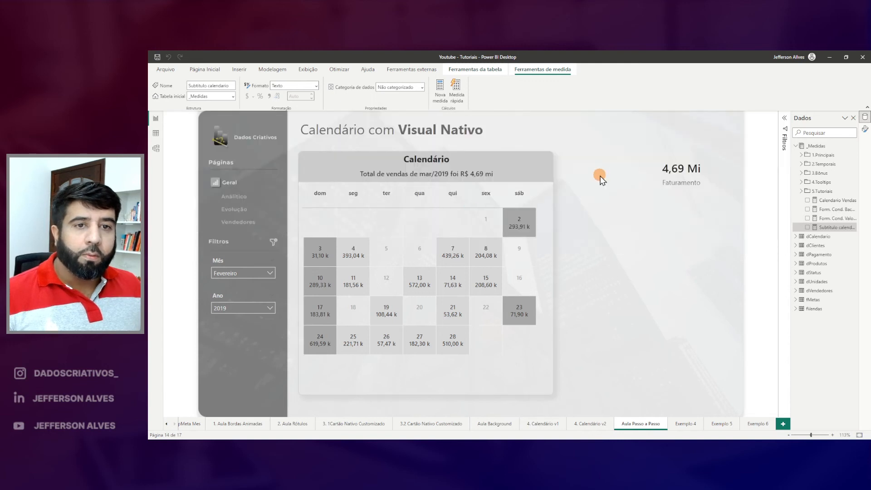
pyautogui.moveTo(644, 151); pyautogui.dragTo(711, 181)
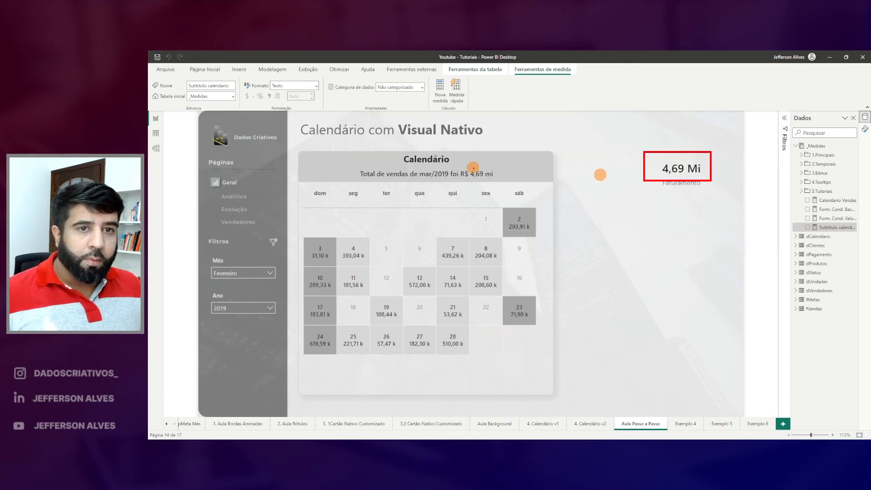
pyautogui.moveTo(461, 169); pyautogui.dragTo(498, 182)
# Filter the page by Março, Maio, Julho and Abril in turn, comparing the subtitle's month and amount with the filter and the Faturamento card.
pyautogui.click(257, 276)
pyautogui.click(230, 217)
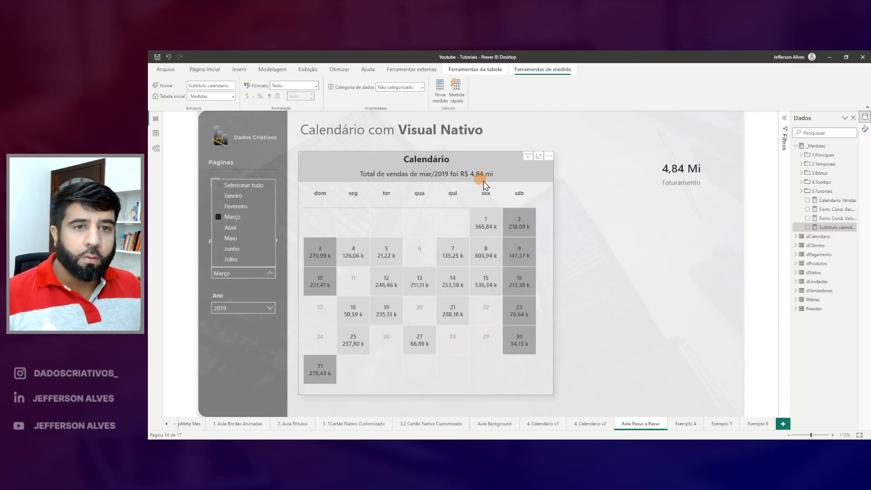
pyautogui.click(229, 239)
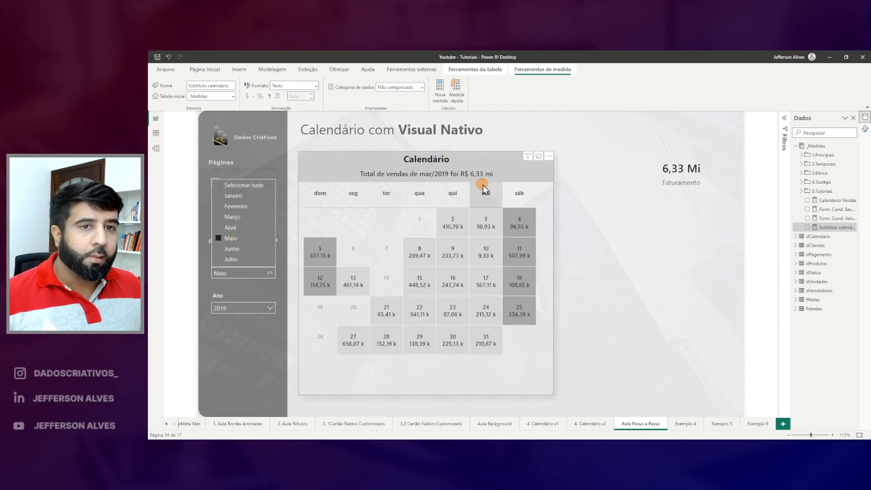
pyautogui.click(230, 261)
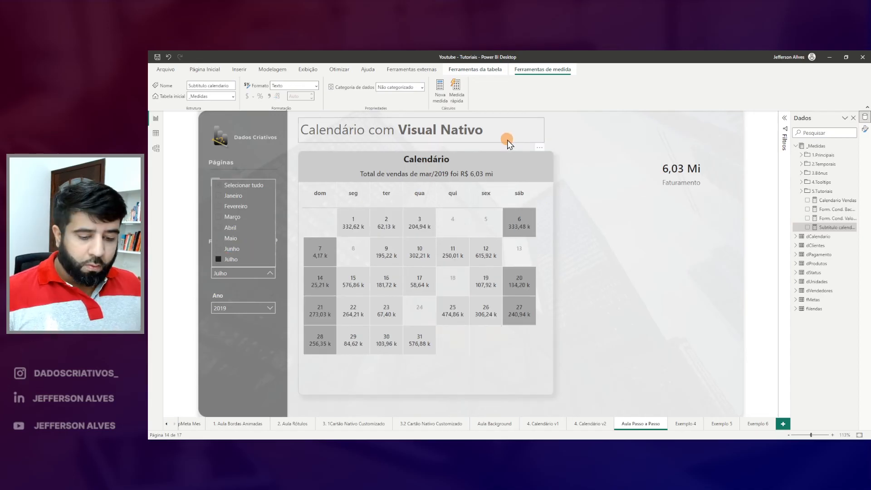
pyautogui.moveTo(460, 165); pyautogui.dragTo(507, 181)
pyautogui.moveTo(645, 154); pyautogui.dragTo(705, 182)
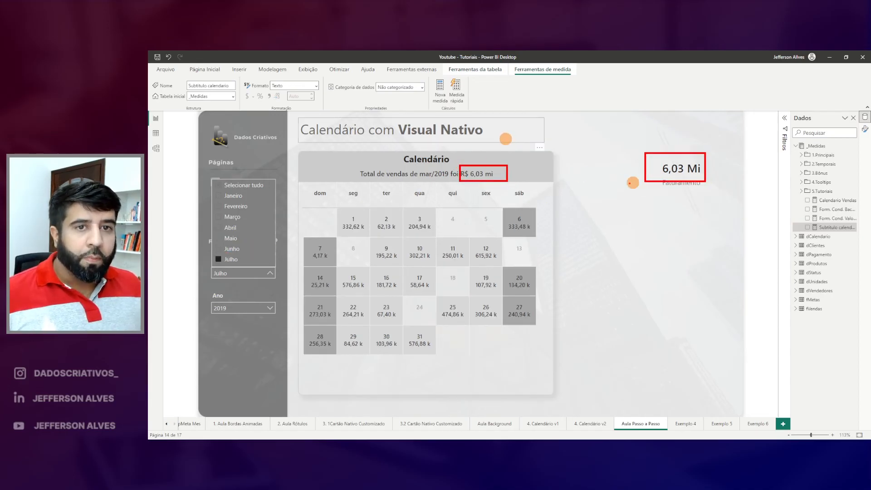
pyautogui.moveTo(415, 169); pyautogui.dragTo(448, 182)
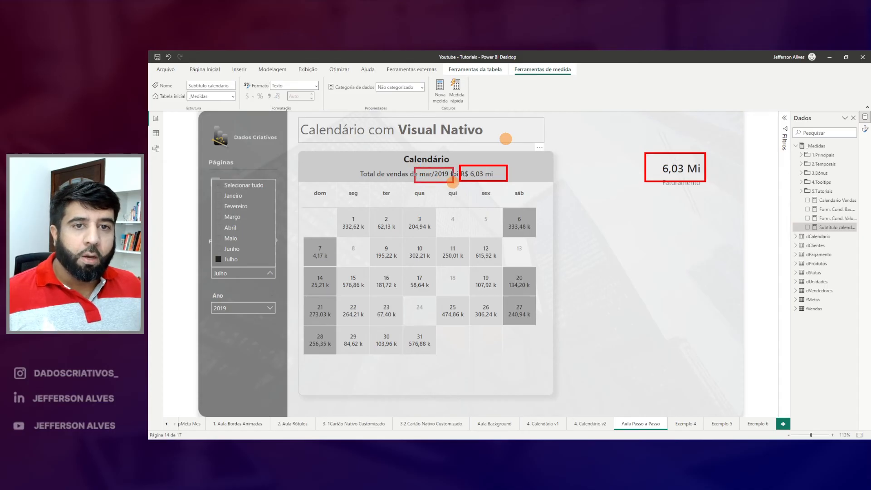
pyautogui.press('Escape')
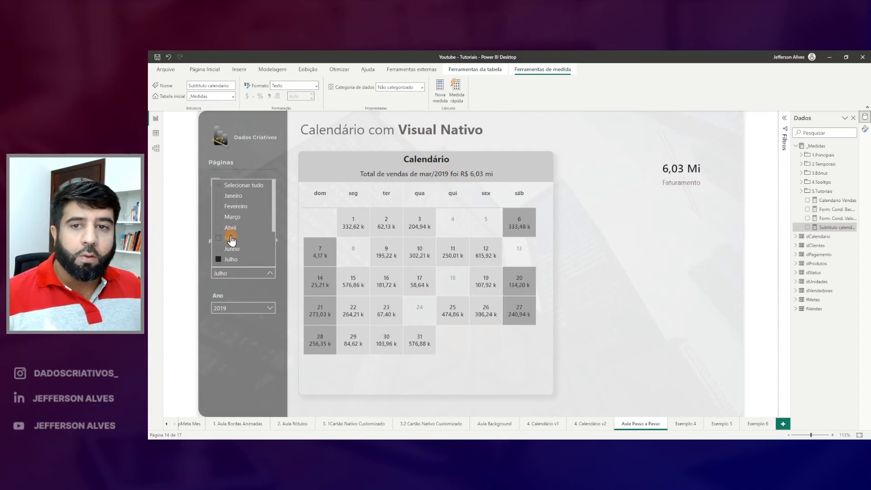
pyautogui.click(227, 230)
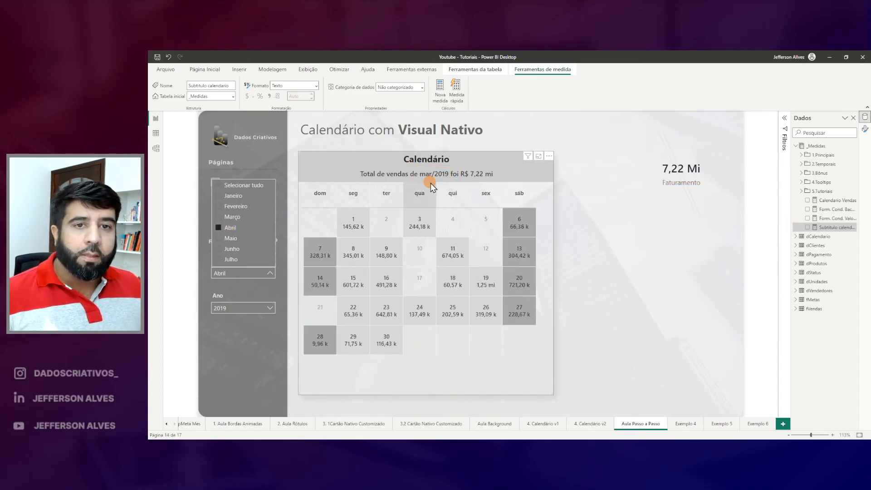
pyautogui.click(589, 215)
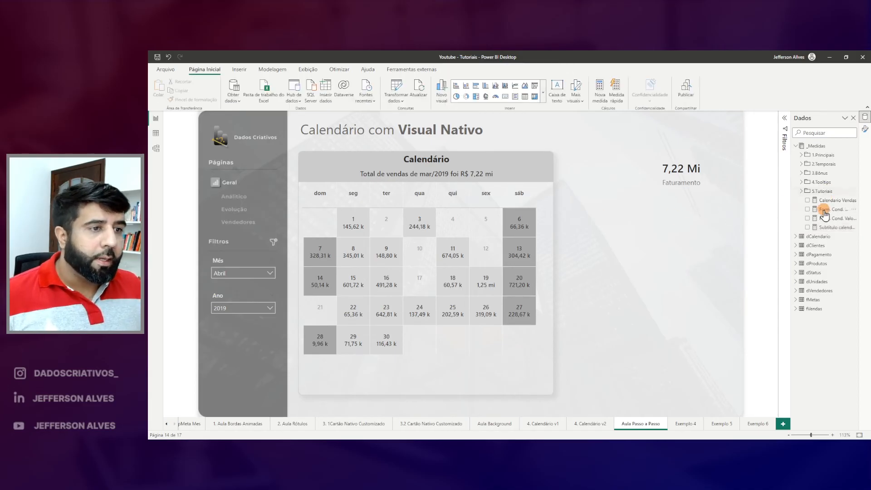
# Reopen the Subtitulo calendario measure and declare a vPeriodo variable above vTotal_vendas.
pyautogui.click(826, 229)
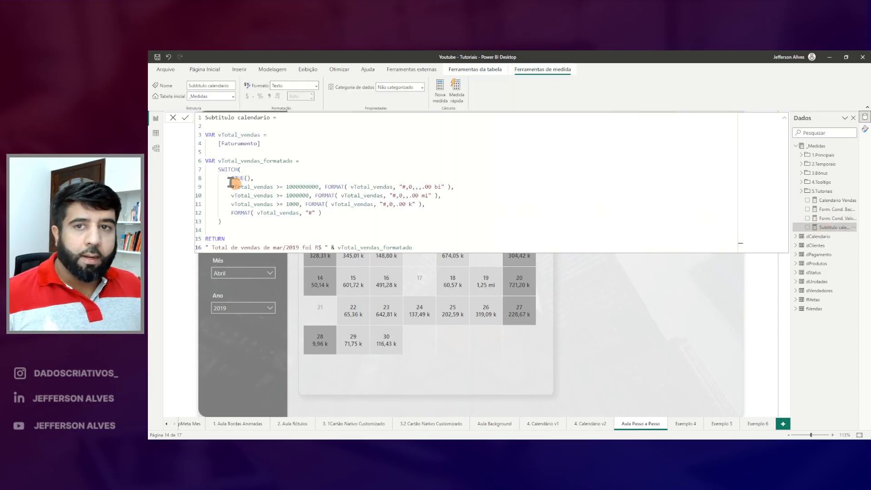
pyautogui.click(207, 126)
pyautogui.press('Return')
pyautogui.press('Return')
pyautogui.press('Up')
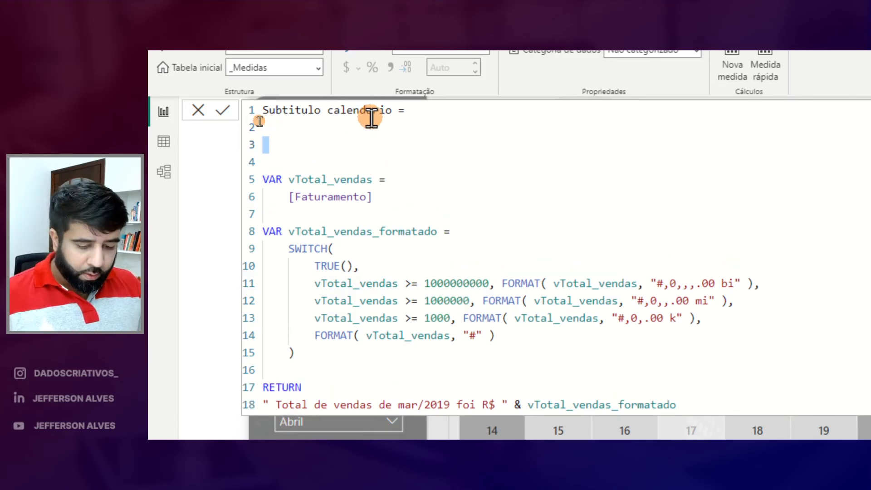
pyautogui.press('Delete')
pyautogui.write('va')
pyautogui.press('BackSpace')
pyautogui.press('BackSpace')
pyautogui.write('VAR ')
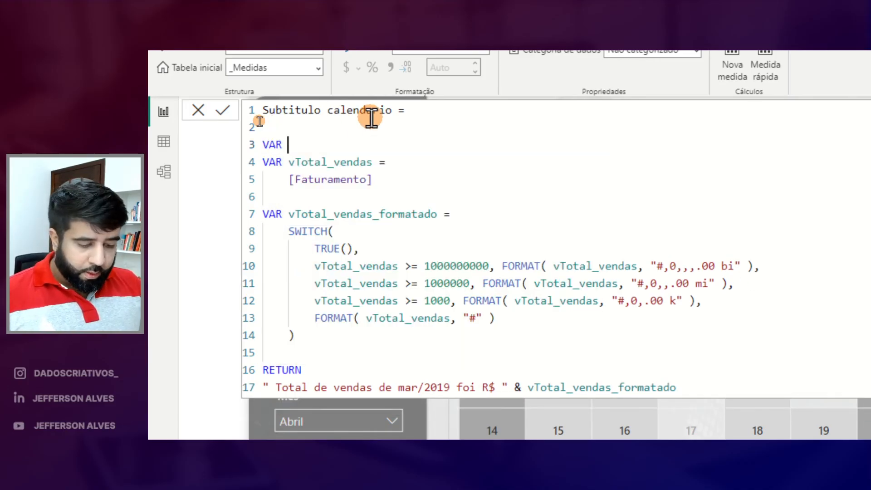
pyautogui.write('vPeriodo =')
pyautogui.press('Return')
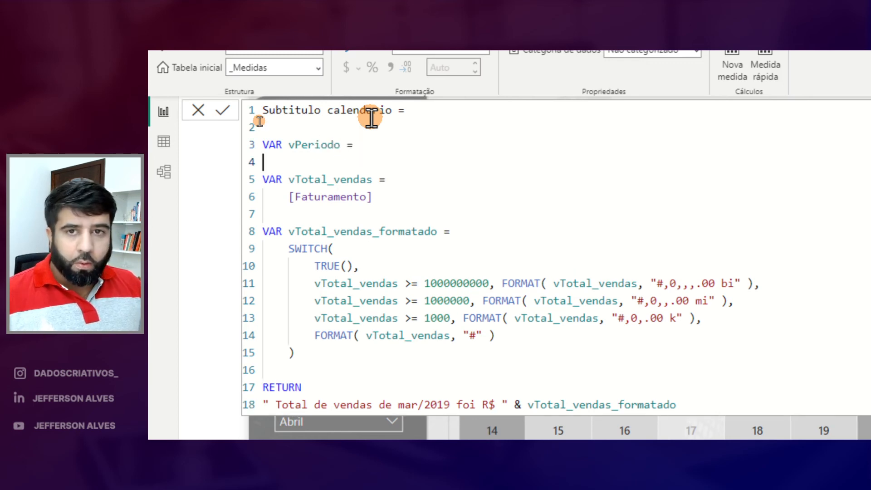
# Start the vPeriodo expression with the FORMAT function.
pyautogui.write('FOR')
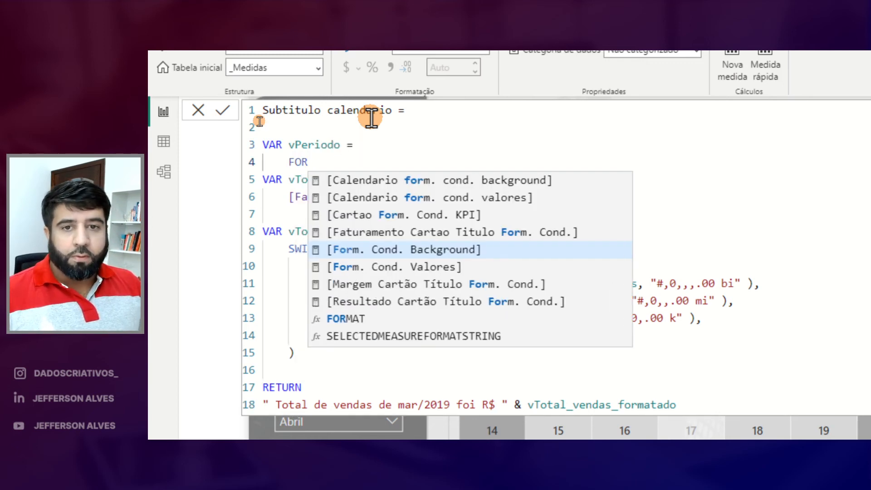
pyautogui.press('Down')
pyautogui.press('Down')
pyautogui.press('Down')
pyautogui.press('Down')
pyautogui.press('Tab')
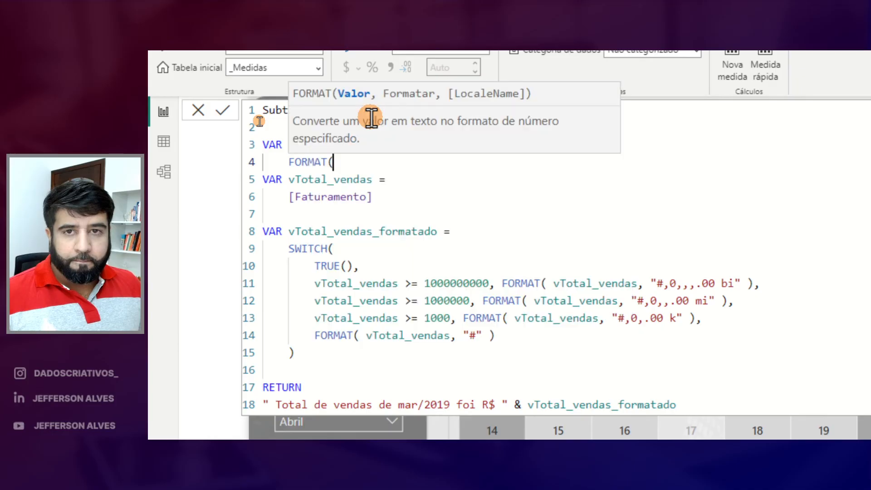
# Use MAX( dCalendario[Id Data]) as the value that vPeriodo's FORMAT function converts.
pyautogui.write('M')
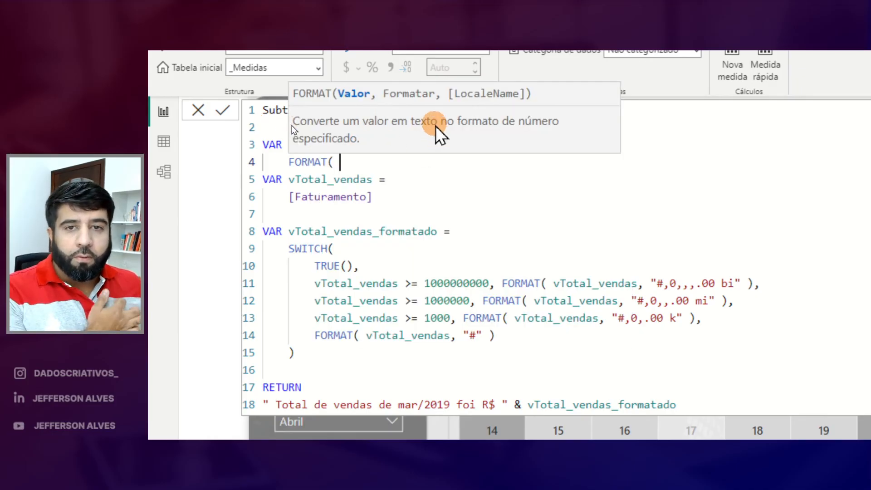
pyautogui.write('AX')
pyautogui.press('Tab')
pyautogui.write('DCL')
pyautogui.press('BackSpace')
pyautogui.press('BackSpace')
pyautogui.press('BackSpace')
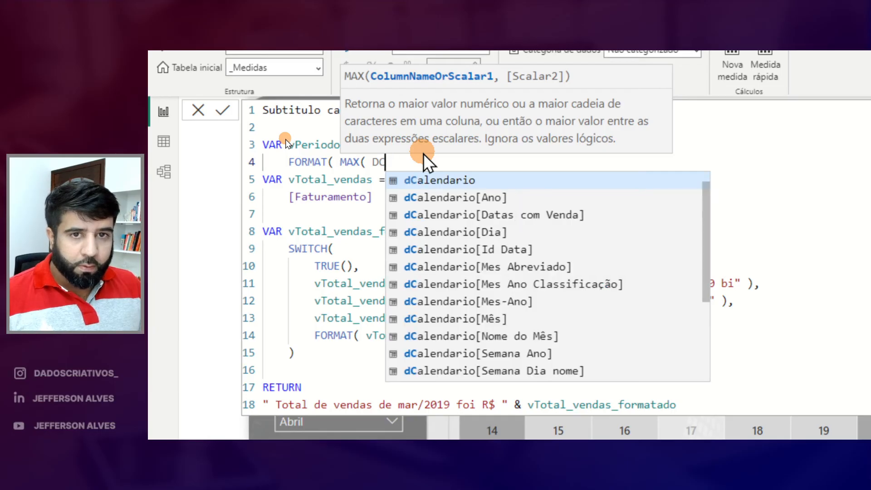
pyautogui.write('dcal')
pyautogui.press('BackSpace')
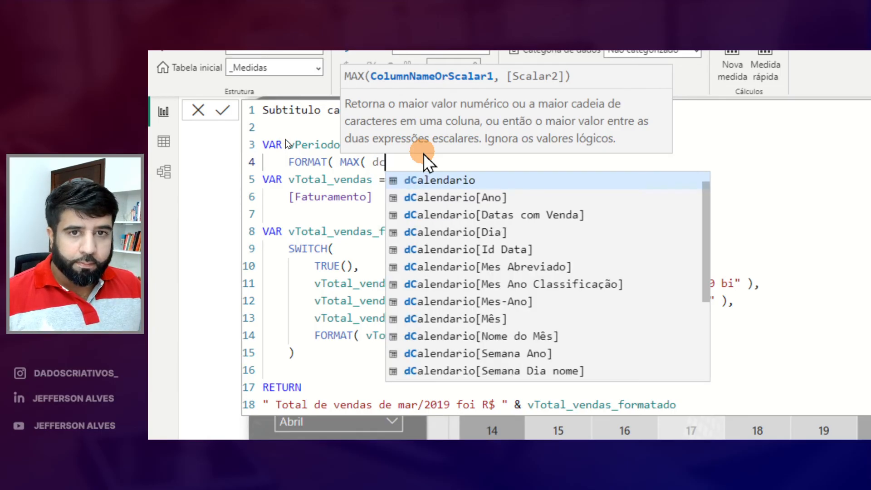
pyautogui.write('ale')
pyautogui.press('Down')
pyautogui.press('Down')
pyautogui.press('Down')
pyautogui.press('Down')
pyautogui.press('Tab')
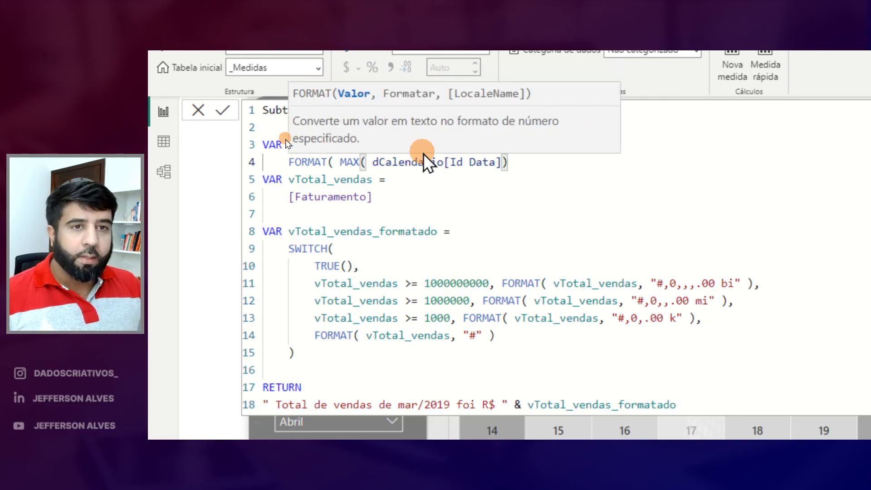
# Set vPeriodo's format to "mmm/yyyy", close the function and add a blank line before vTotal_vendas.
pyautogui.write(', "mmm/yyyy')
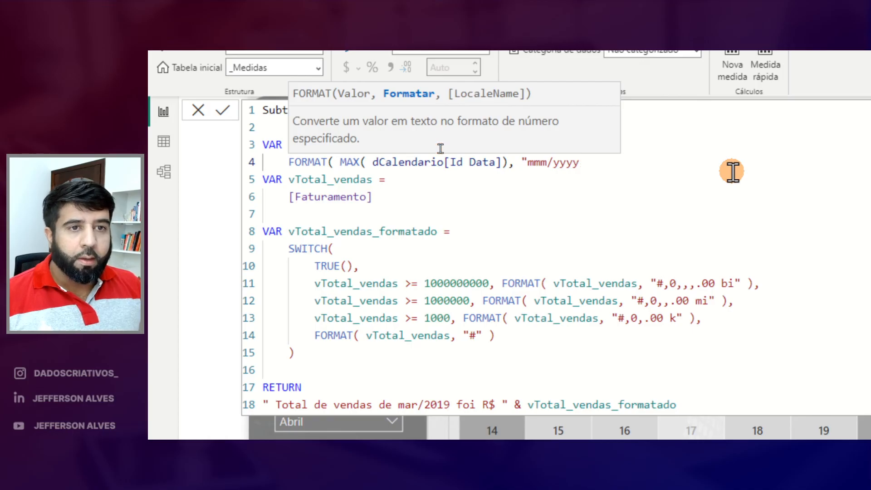
pyautogui.write('" ')
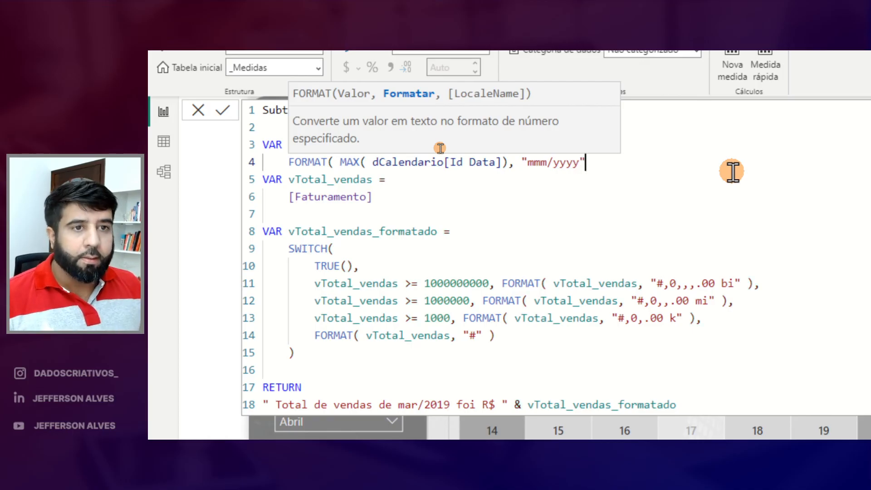
pyautogui.write(')')
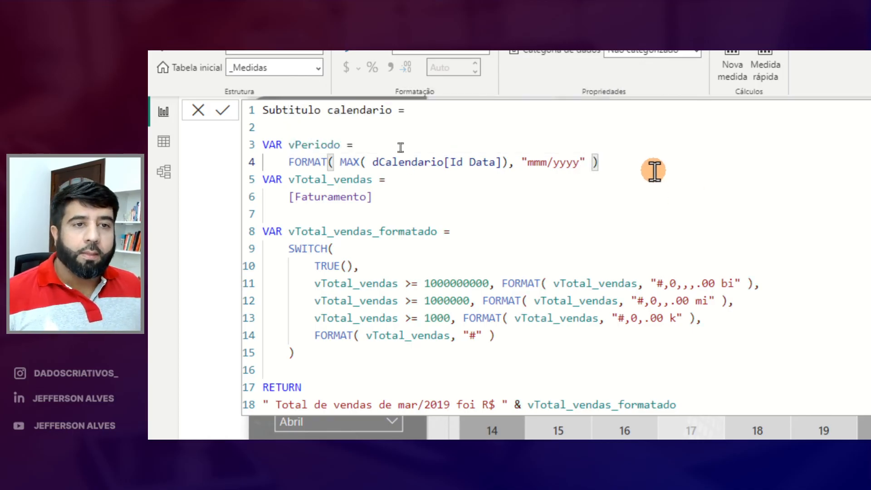
pyautogui.press('Return')
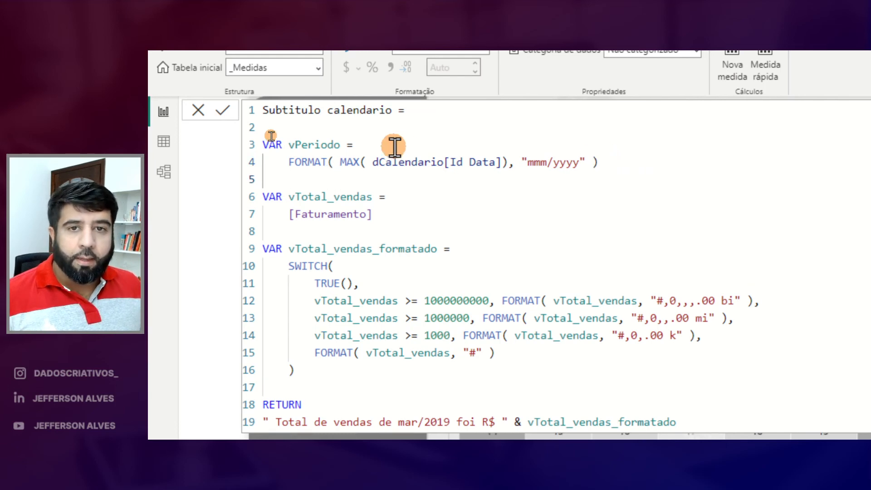
# Replace the fixed mar/2019 in the subtitle's return text with vPeriodo, concatenated between the text parts, and commit the measure.
pyautogui.doubleClick(314, 145)
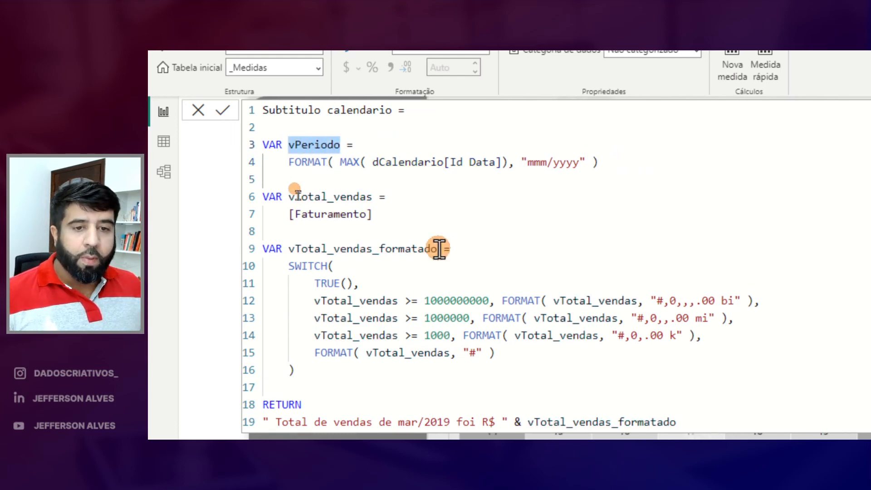
pyautogui.moveTo(451, 422); pyautogui.dragTo(428, 422)
pyautogui.moveTo(429, 362); pyautogui.dragTo(398, 362)
pyautogui.press('BackSpace')
pyautogui.write('" && ')
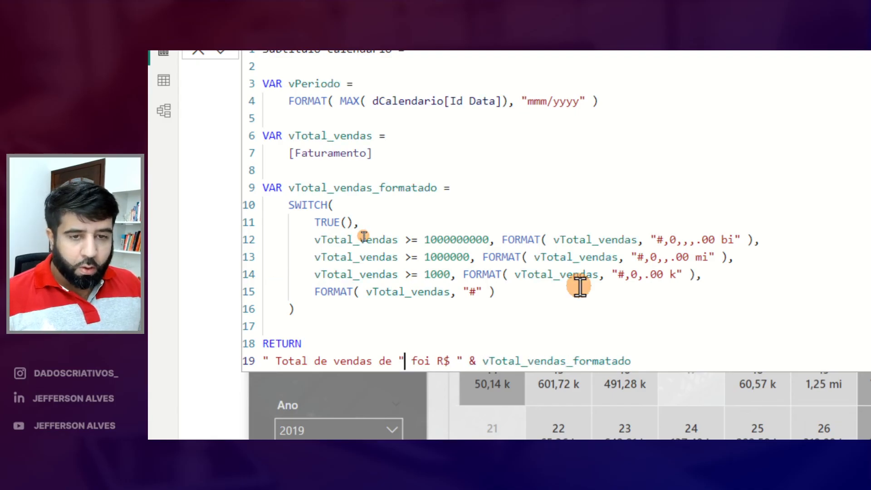
pyautogui.write('"')
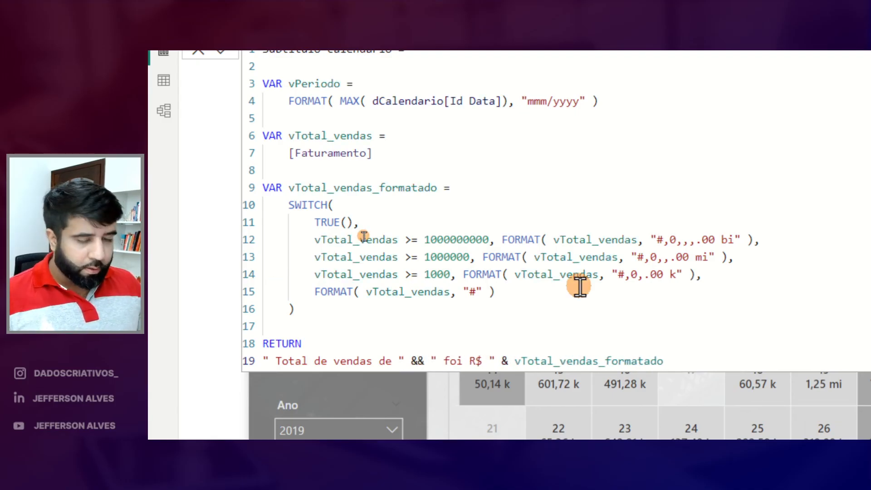
pyautogui.write(' vPeriodo')
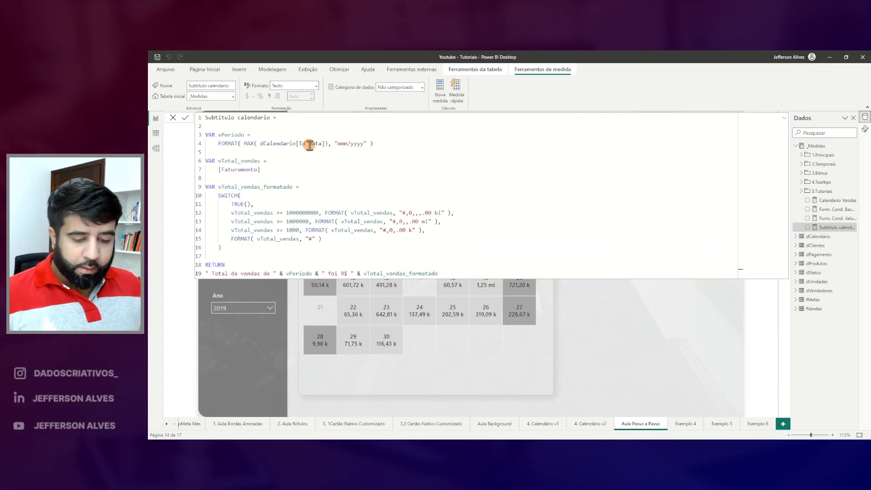
pyautogui.moveTo(245, 135); pyautogui.dragTo(330, 152)
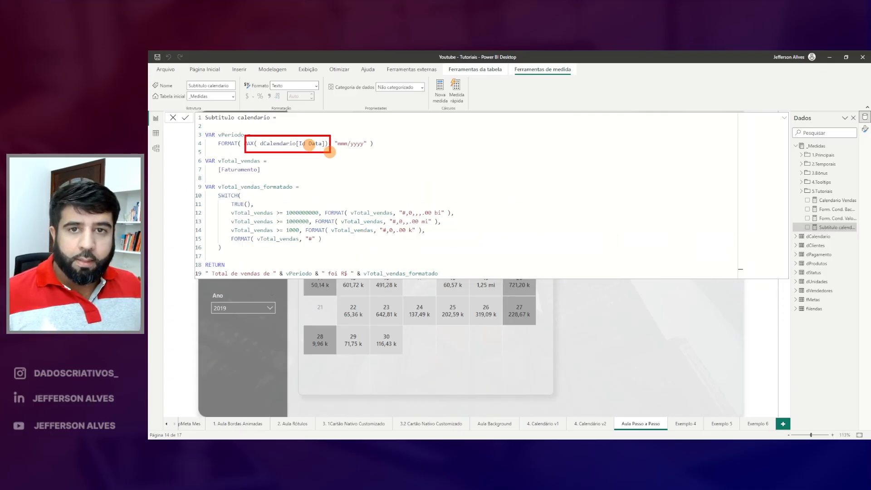
pyautogui.press('Escape')
pyautogui.press('Escape')
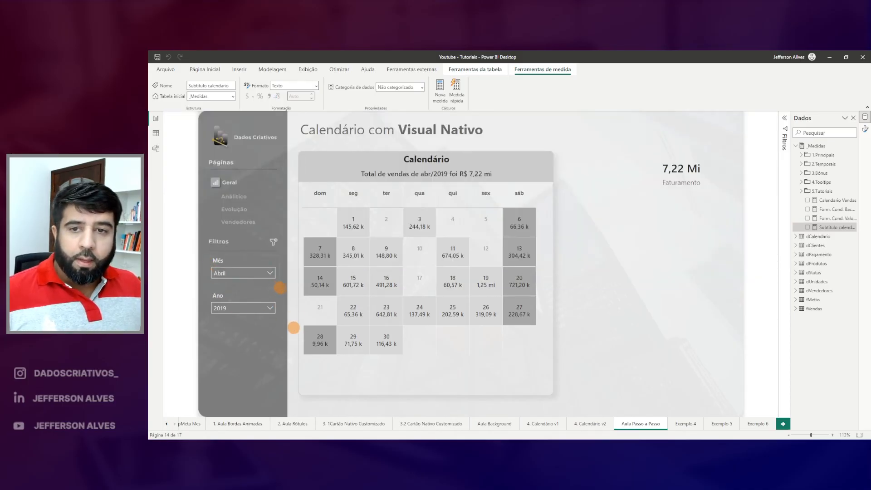
pyautogui.moveTo(282, 289); pyautogui.dragTo(207, 254)
pyautogui.moveTo(205, 293); pyautogui.dragTo(281, 318)
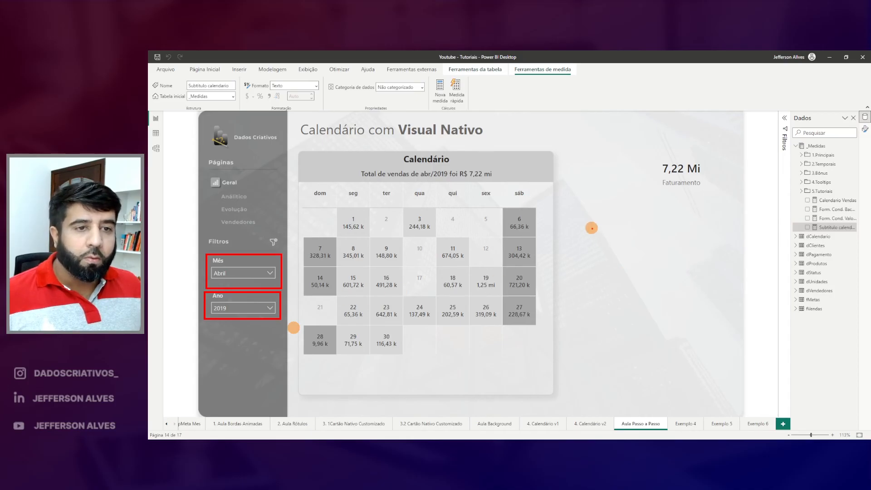
pyautogui.press('Escape')
# Inspect the dCalendario table's data with the Ano column filtered to 2019 only, and return to the report page.
pyautogui.click(156, 133)
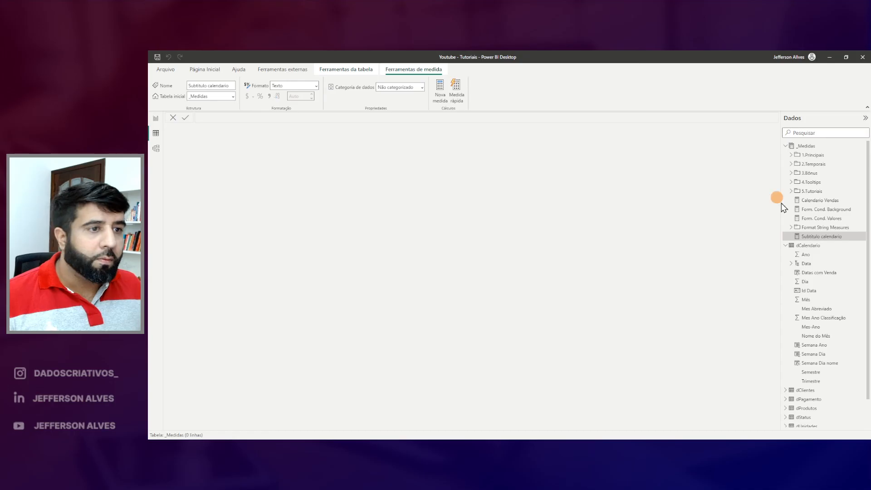
pyautogui.click(808, 246)
pyautogui.click(252, 129)
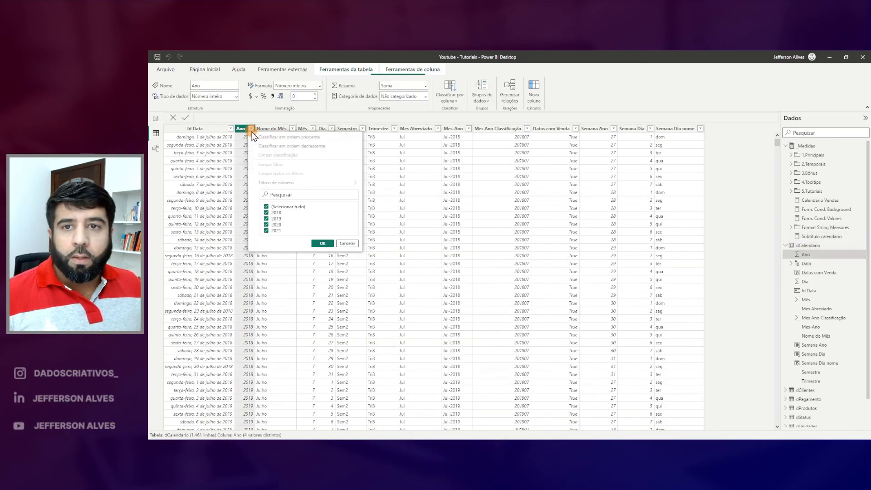
pyautogui.click(218, 406)
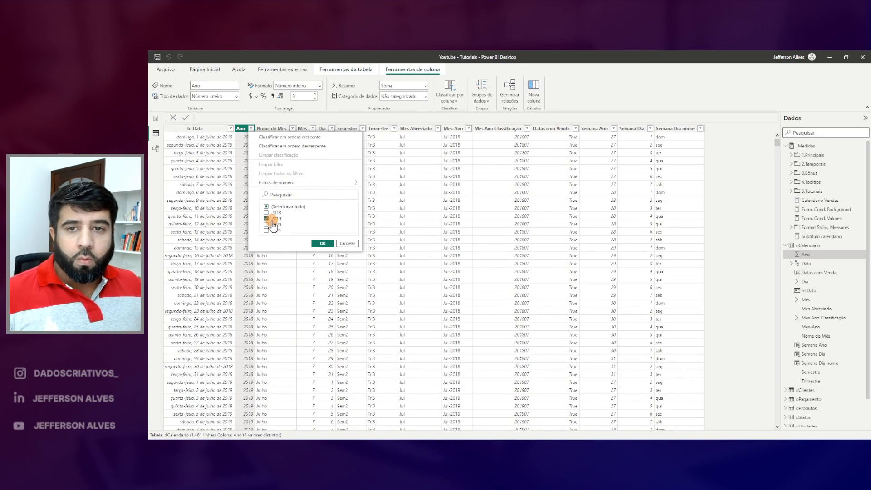
pyautogui.click(322, 243)
pyautogui.click(155, 118)
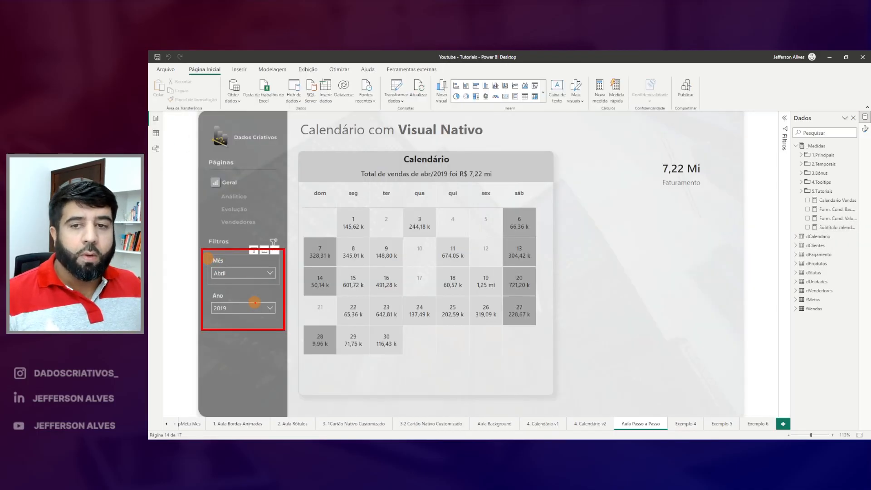
# Show the dCalendario table's data and filter its Nome do Mês column to Abril only.
pyautogui.click(155, 135)
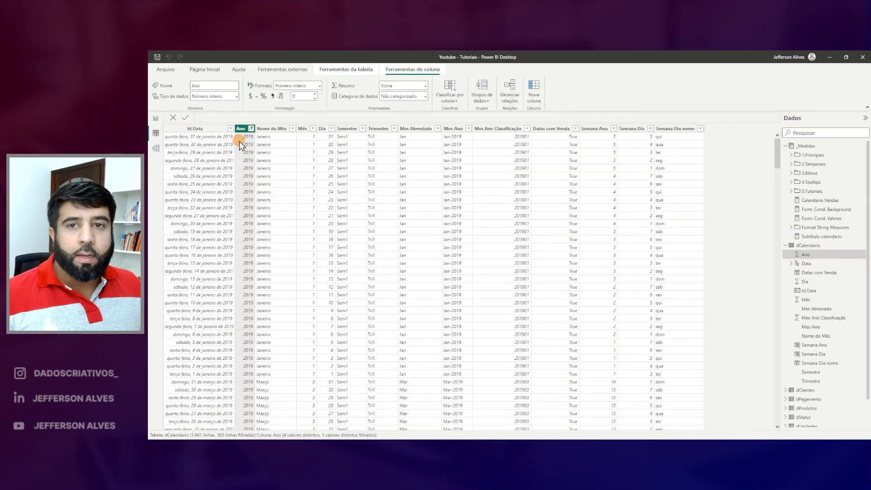
pyautogui.click(293, 130)
pyautogui.click(311, 207)
pyautogui.click(309, 213)
pyautogui.click(364, 294)
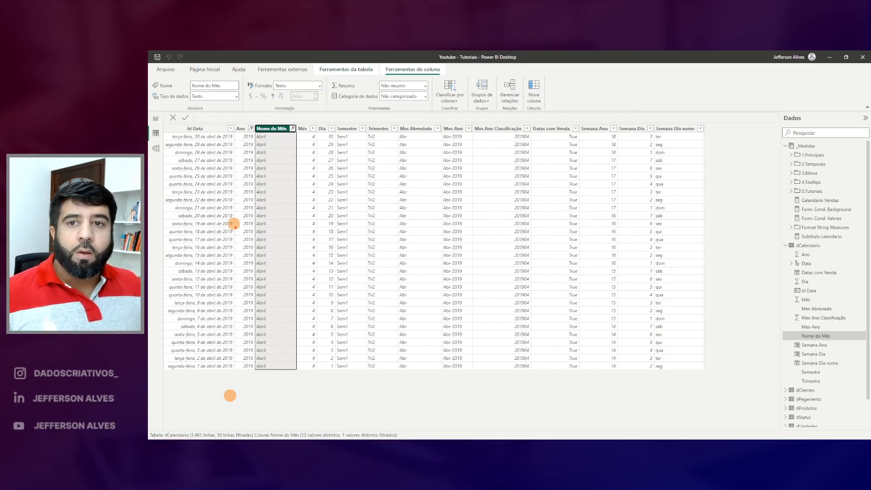
# Examine the latest Id Data date among the filtered rows, checking its month and year, and return to the report page.
pyautogui.moveTo(161, 129); pyautogui.dragTo(240, 144)
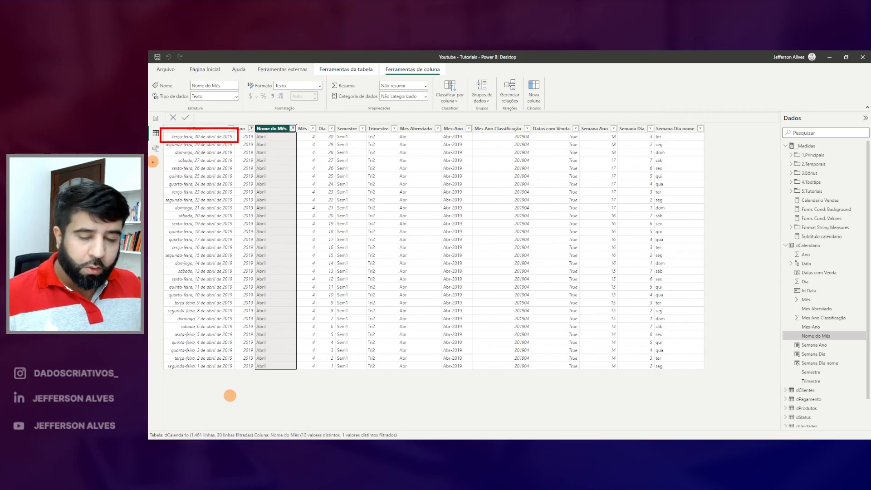
pyautogui.press('Escape')
pyautogui.hotkey('ctrl', '4')
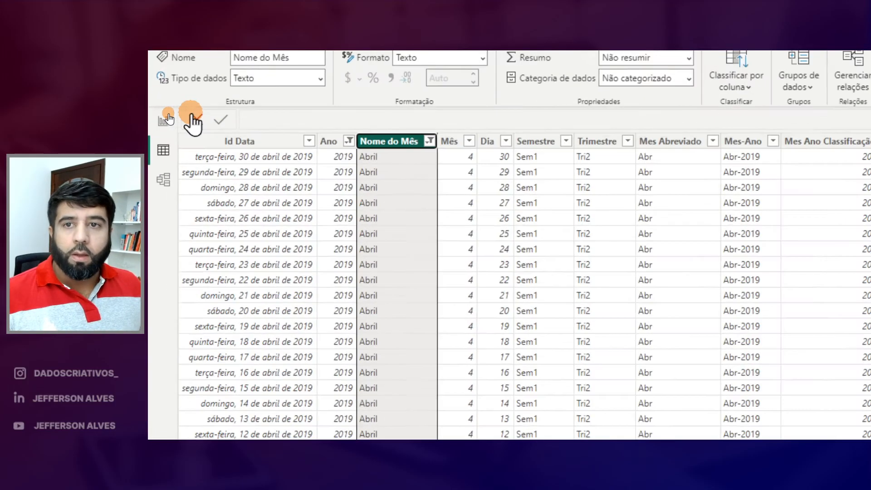
pyautogui.moveTo(191, 146); pyautogui.dragTo(330, 168)
pyautogui.moveTo(274, 154); pyautogui.dragTo(274, 136)
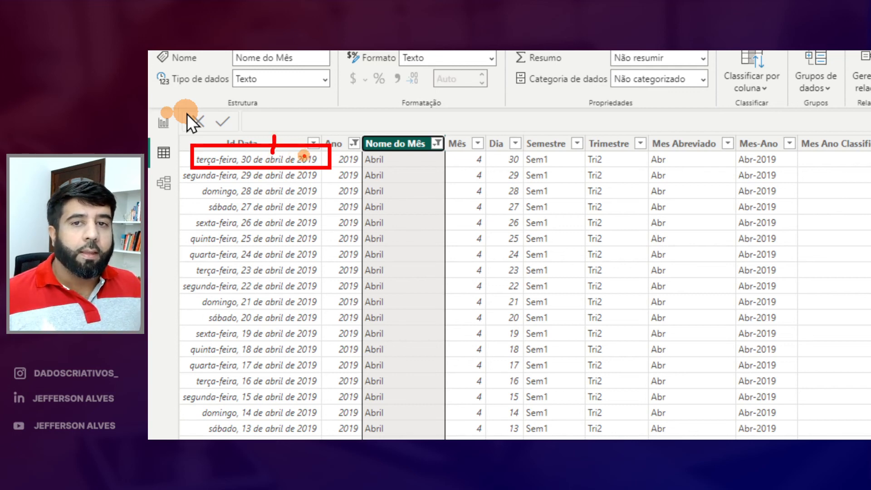
pyautogui.moveTo(317, 157); pyautogui.dragTo(315, 135)
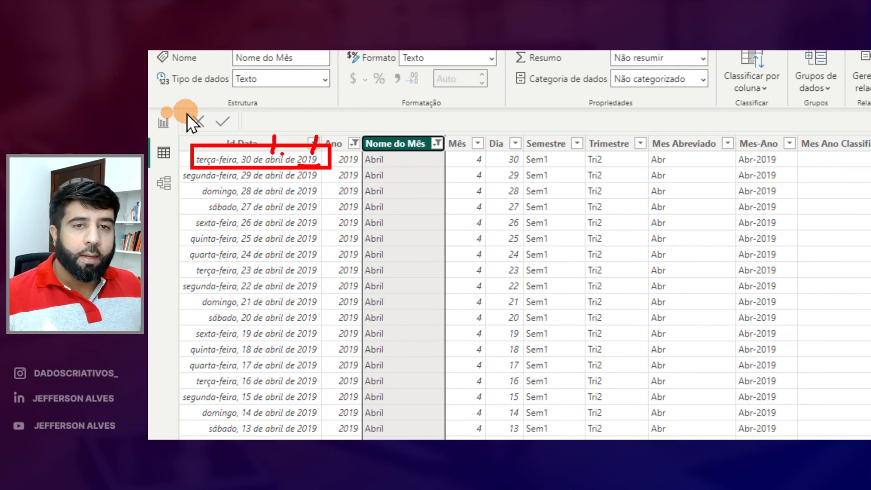
pyautogui.press('Escape')
pyautogui.moveTo(164, 131)
pyautogui.mouseDown()
pyautogui.moveTo(229, 137)
pyautogui.moveTo(310, 207)
pyautogui.mouseUp()
pyautogui.press('Escape')
pyautogui.click(156, 118)
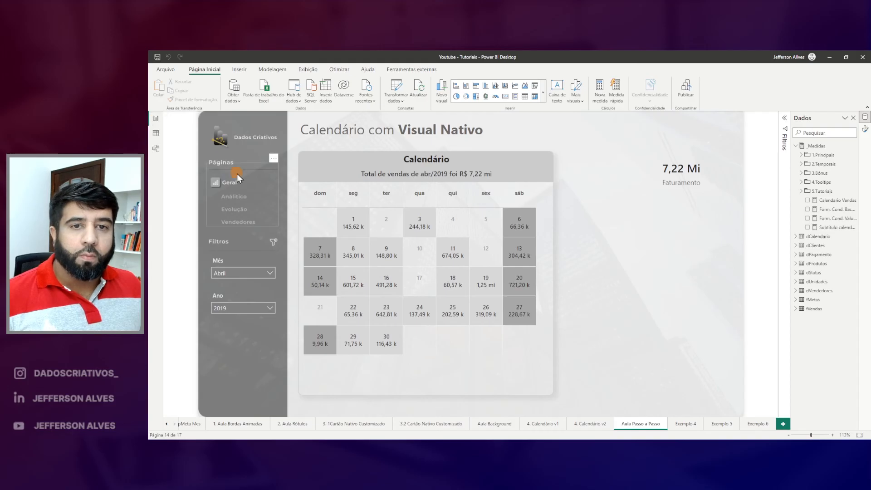
# Check the calendar's dynamic subtitle by filtering the page to Fevereiro 2020 and switching the year to 2019.
pyautogui.hotkey('ctrl', '2')
pyautogui.moveTo(419, 167); pyautogui.dragTo(449, 182)
pyautogui.moveTo(207, 255); pyautogui.dragTo(301, 329)
pyautogui.press('Escape')
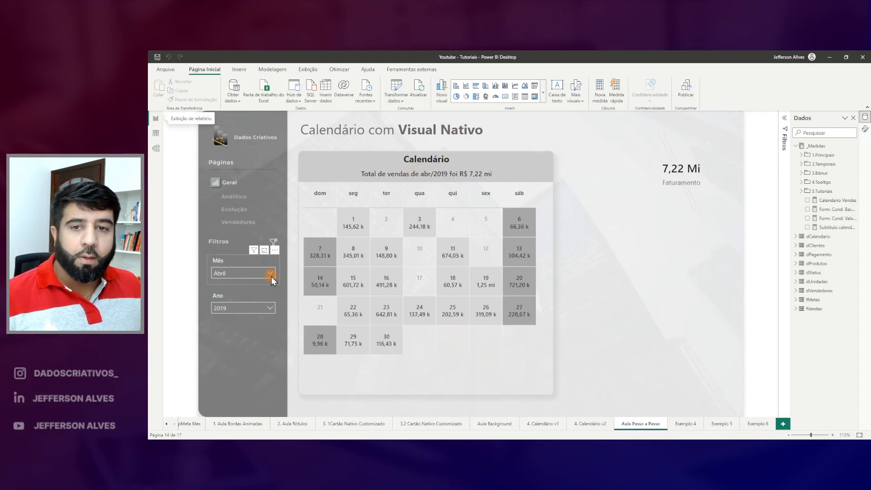
pyautogui.click(270, 273)
pyautogui.click(235, 209)
pyautogui.click(268, 311)
pyautogui.click(230, 243)
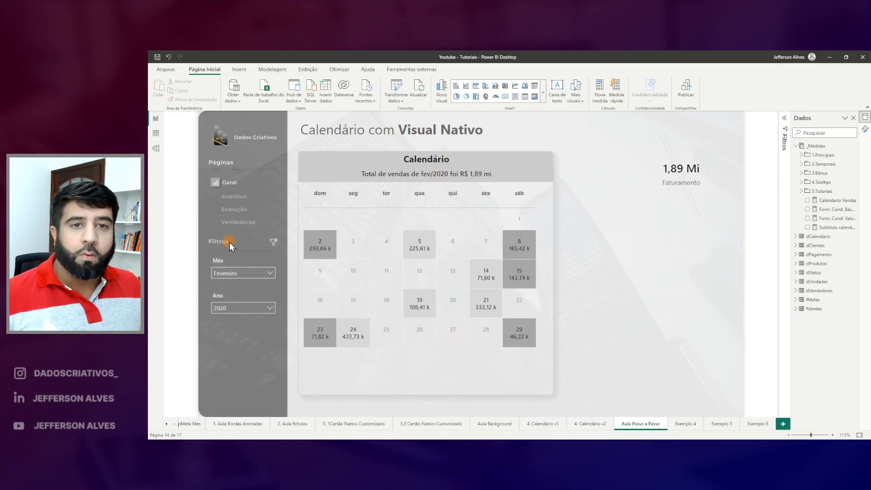
pyautogui.click(263, 311)
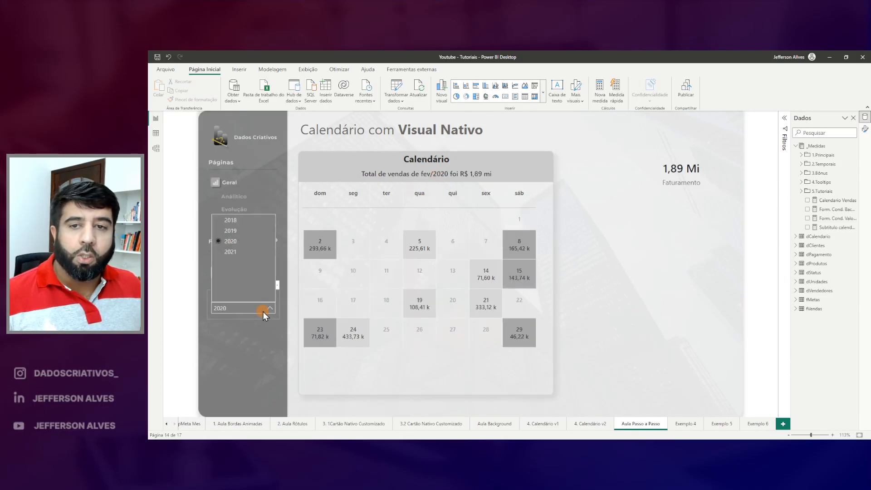
pyautogui.click(231, 231)
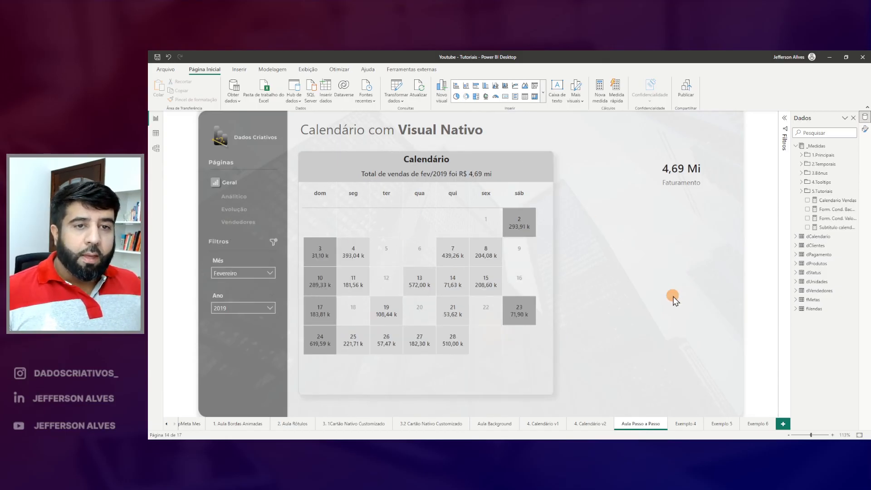
pyautogui.moveTo(293, 143); pyautogui.dragTo(566, 381)
pyautogui.moveTo(453, 159); pyautogui.dragTo(541, 125)
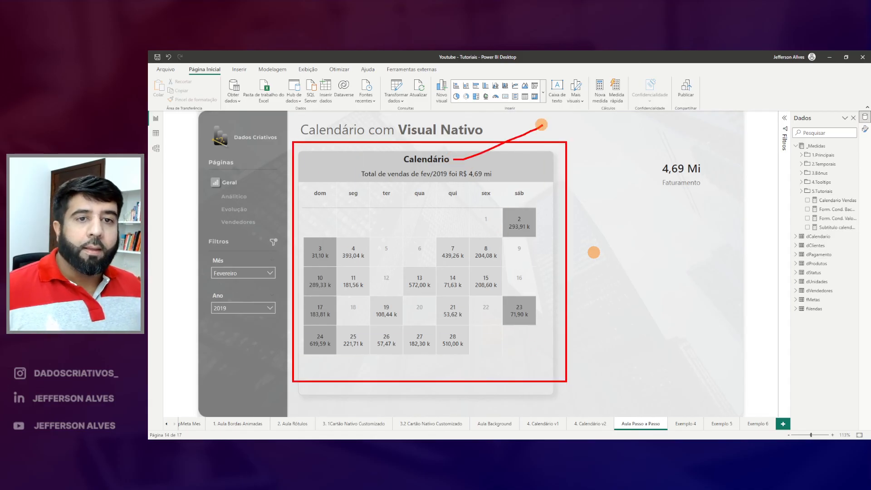
pyautogui.press('Escape')
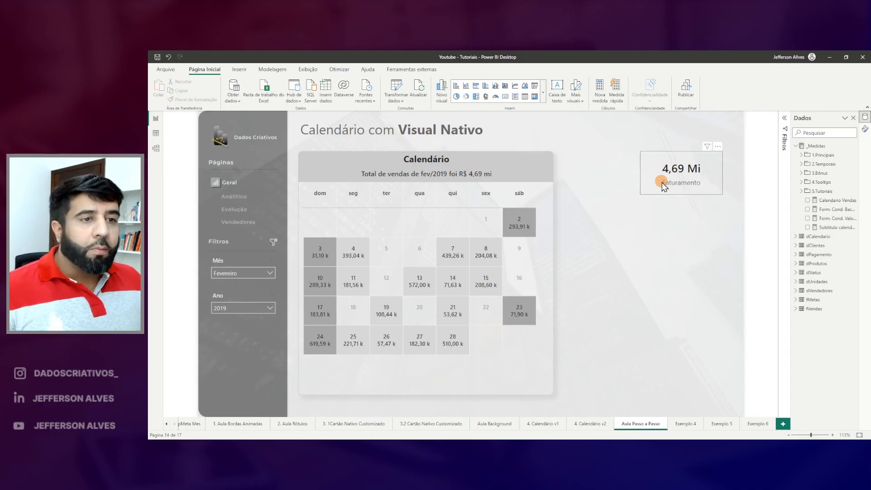
pyautogui.moveTo(304, 185); pyautogui.dragTo(334, 363)
pyautogui.moveTo(504, 184); pyautogui.dragTo(534, 320)
pyautogui.moveTo(366, 217); pyautogui.dragTo(467, 218)
pyautogui.press('Escape')
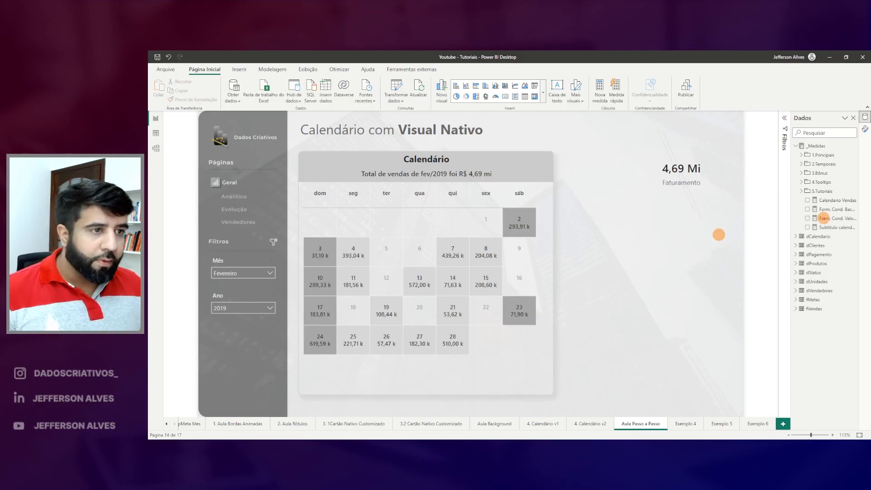
pyautogui.moveTo(800, 198)
pyautogui.mouseDown()
pyautogui.moveTo(862, 215)
pyautogui.moveTo(742, 208)
pyautogui.mouseUp()
pyautogui.moveTo(530, 217); pyautogui.dragTo(480, 230)
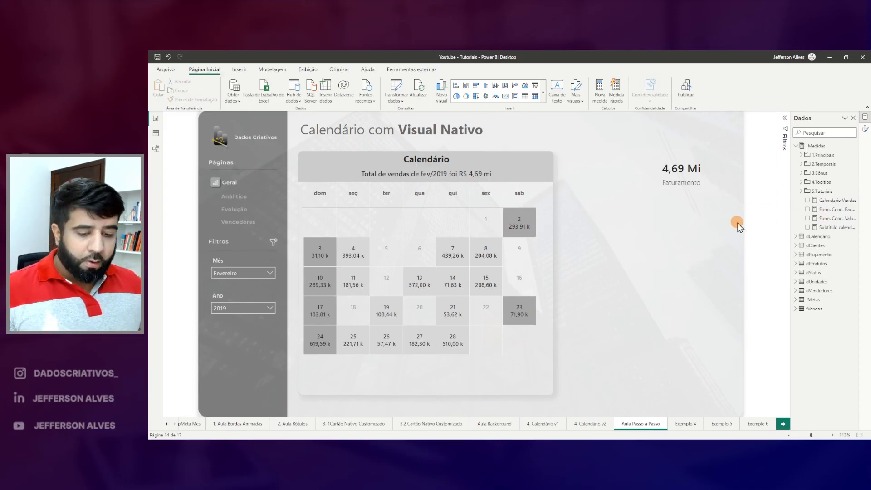
pyautogui.moveTo(808, 202); pyautogui.dragTo(862, 214)
# Edit the conditional formatting of the calendar's cell background colour and set its format style to Gradiente.
pyautogui.click(552, 184)
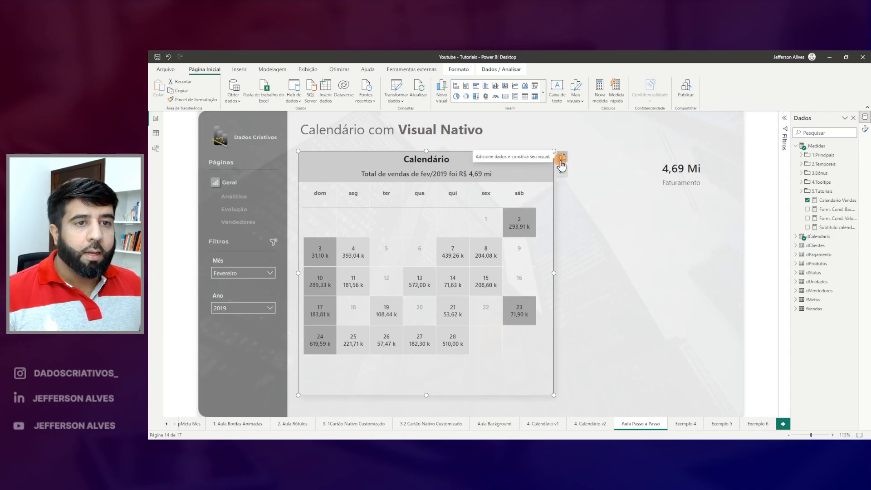
pyautogui.click(563, 171)
pyautogui.scroll(-10, 818, 291)
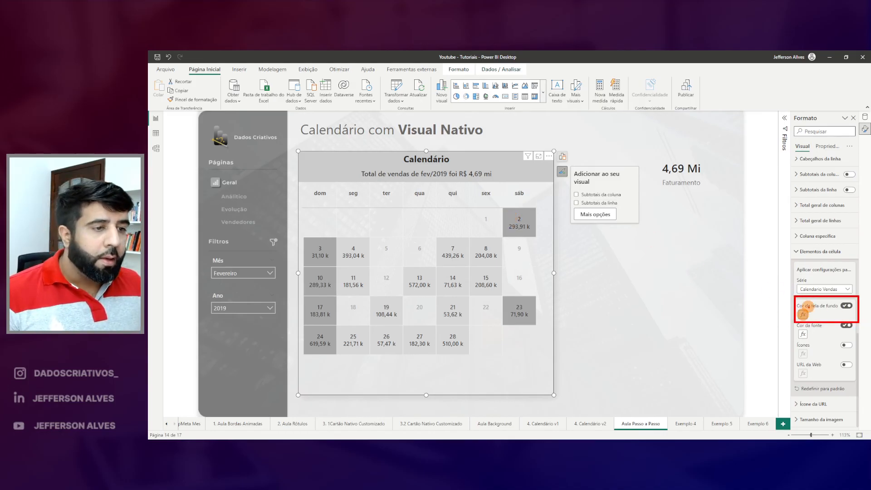
pyautogui.click(803, 315)
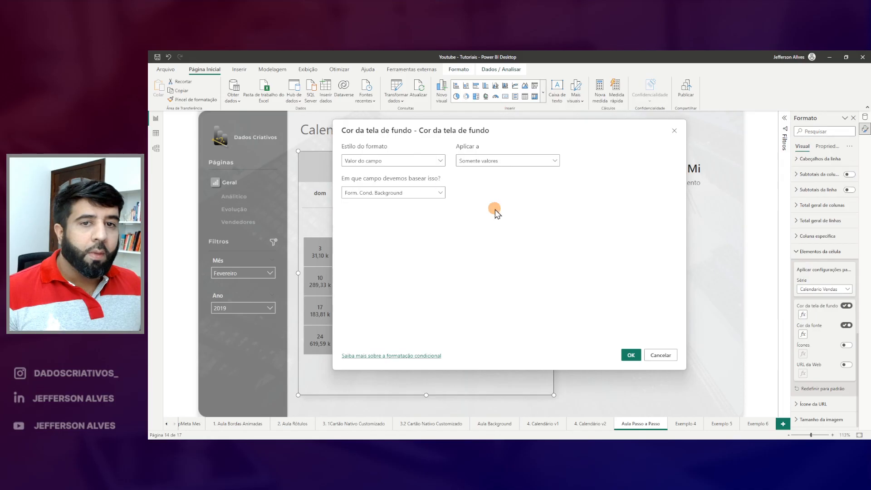
pyautogui.click(411, 163)
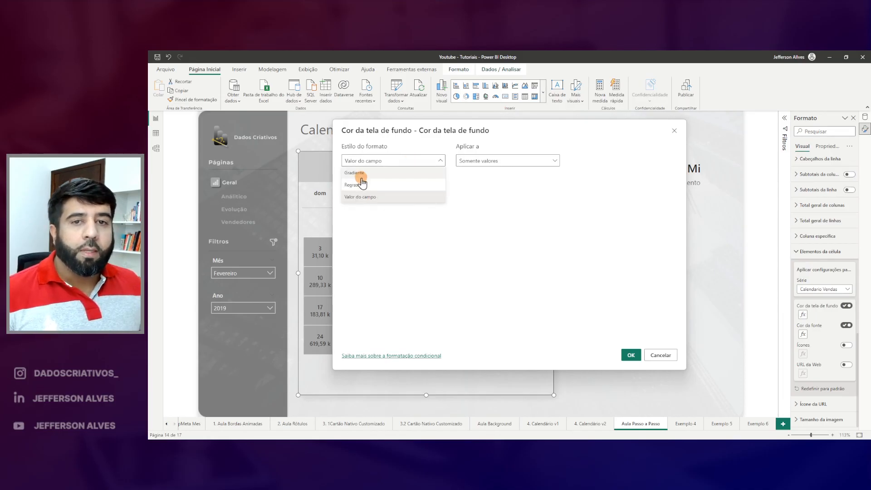
pyautogui.click(360, 174)
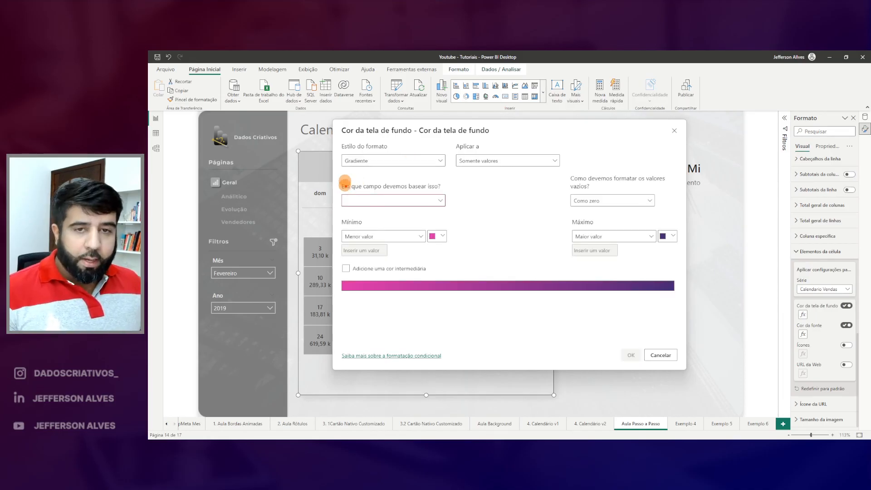
# Base the background colour gradient on the Faturamento measure.
pyautogui.moveTo(345, 181); pyautogui.dragTo(464, 211)
pyautogui.press('Escape')
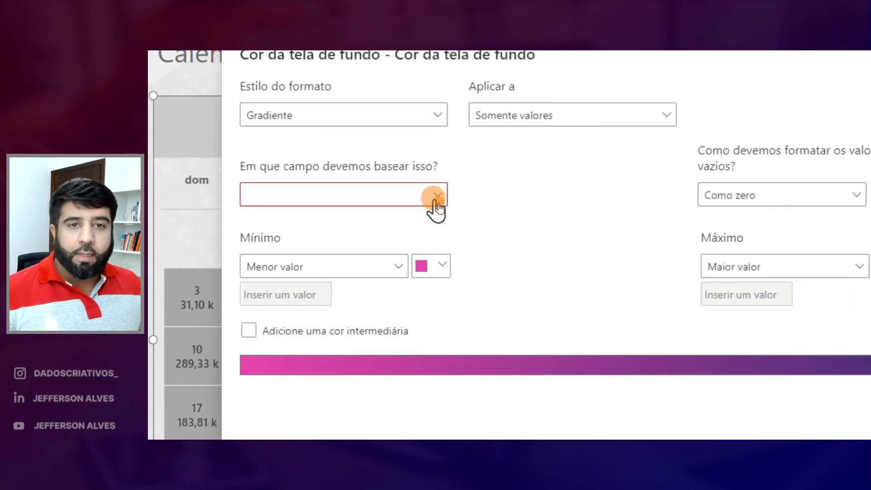
pyautogui.click(438, 203)
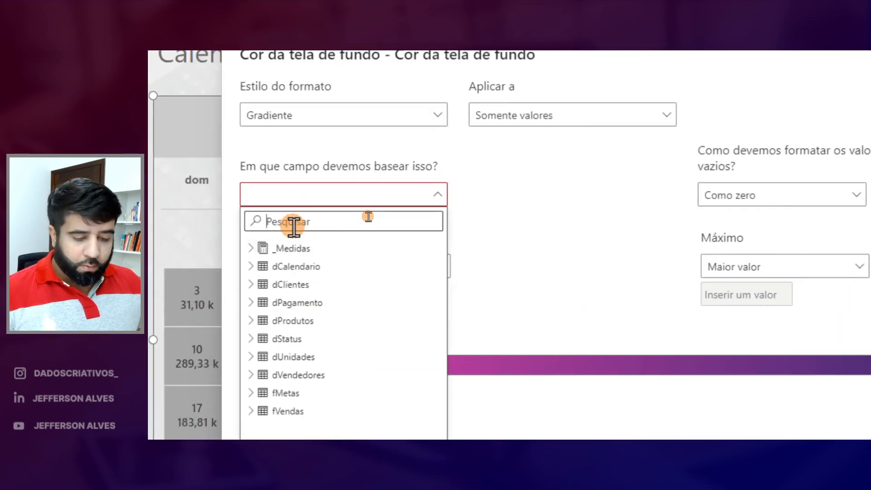
pyautogui.write('fatu')
pyautogui.click(323, 285)
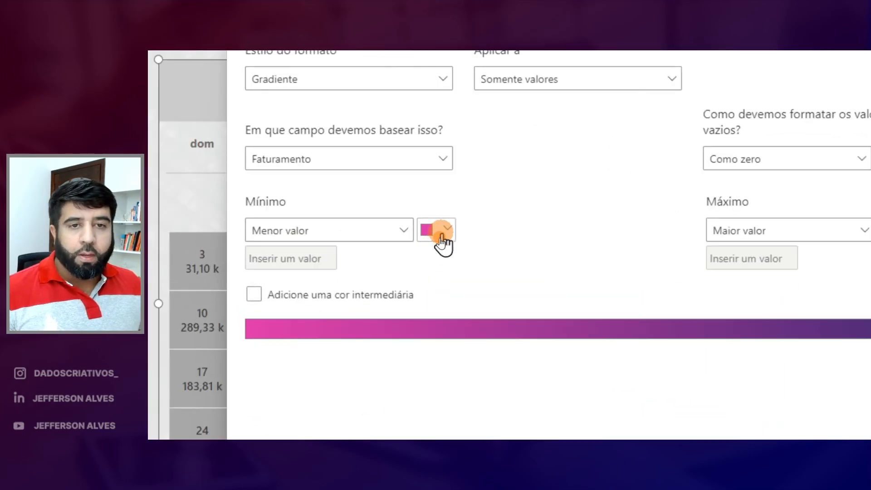
# Set the gradient's minimum colour to light grey and its maximum colour to dark grey.
pyautogui.click(439, 236)
pyautogui.click(438, 258)
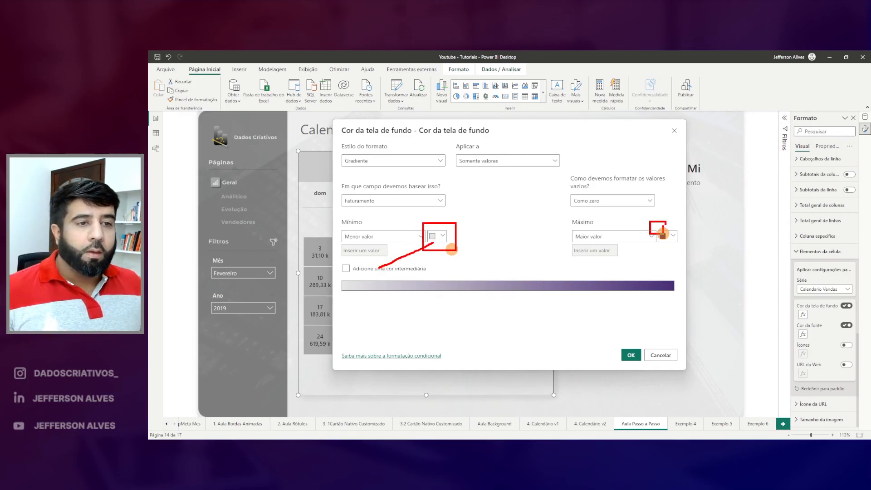
pyautogui.click(674, 241)
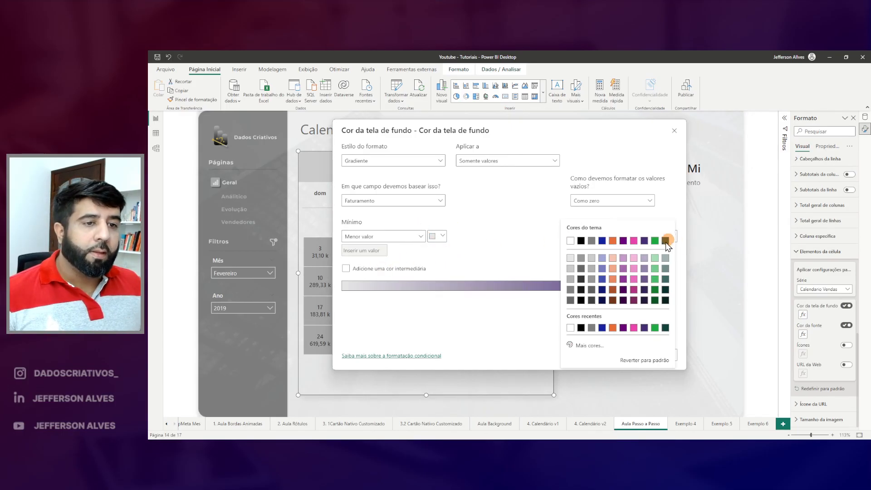
pyautogui.click(574, 284)
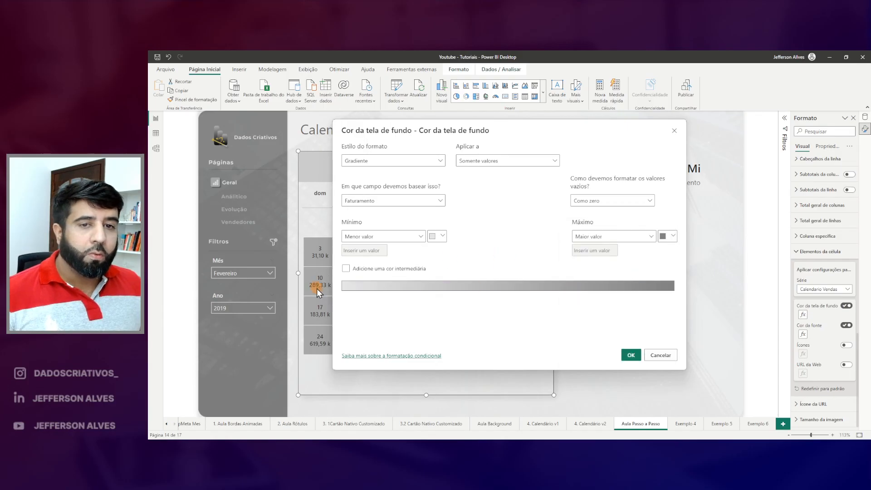
pyautogui.moveTo(423, 221); pyautogui.dragTo(454, 253)
pyautogui.moveTo(657, 218)
pyautogui.mouseDown()
pyautogui.moveTo(682, 248)
pyautogui.moveTo(351, 283)
pyautogui.moveTo(471, 307)
pyautogui.moveTo(679, 308)
pyautogui.mouseUp()
pyautogui.press('Escape')
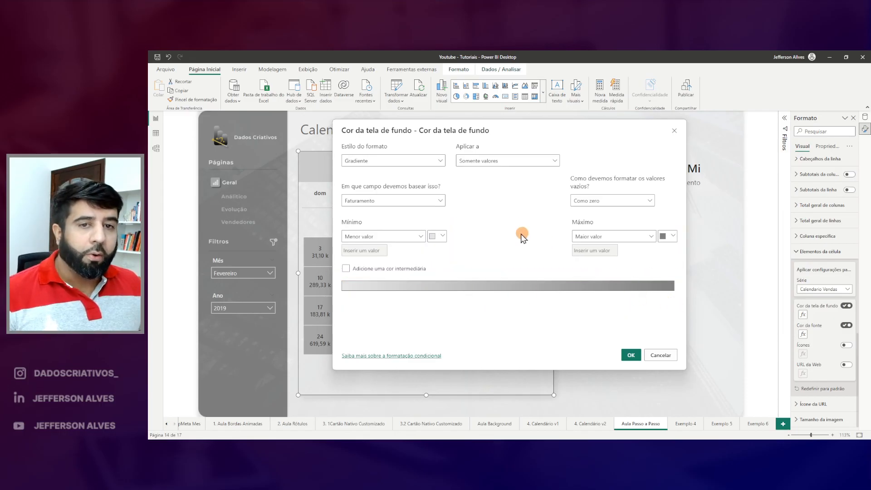
# Set the gradient's empty values to Não formatar and apply the background colour formatting to the calendar.
pyautogui.moveTo(558, 162); pyautogui.dragTo(684, 220)
pyautogui.press('Escape')
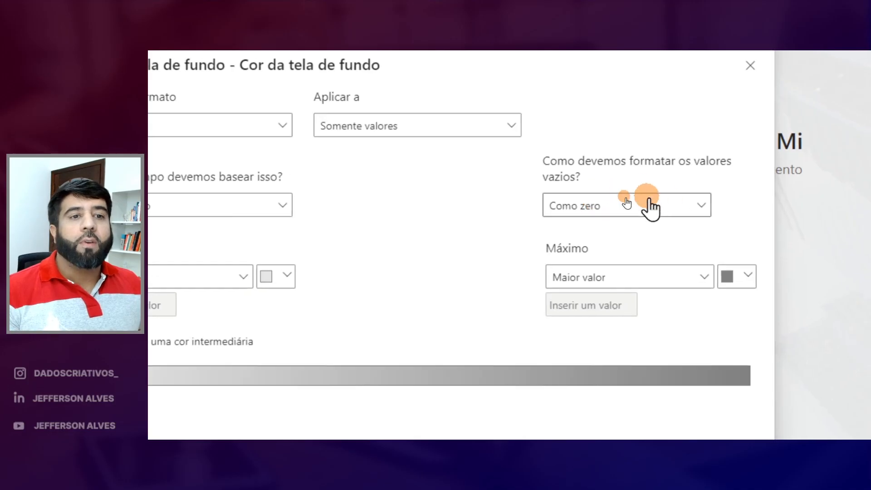
pyautogui.click(650, 200)
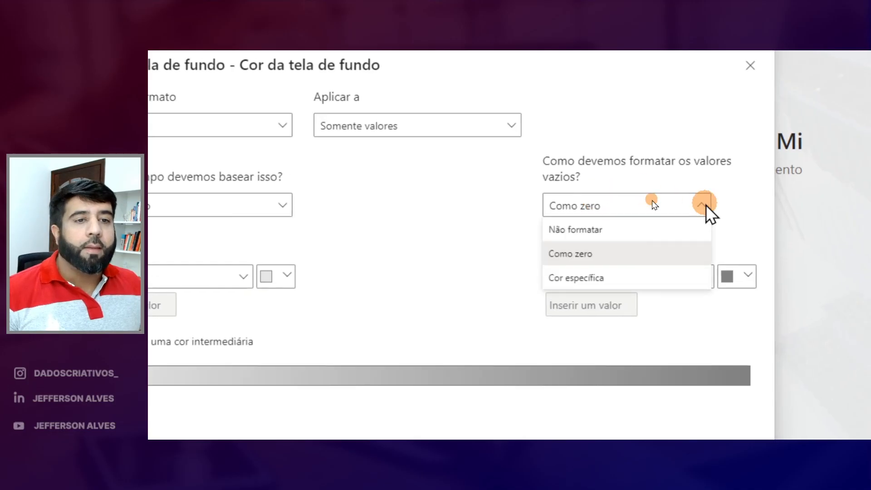
pyautogui.click(568, 237)
pyautogui.click(635, 356)
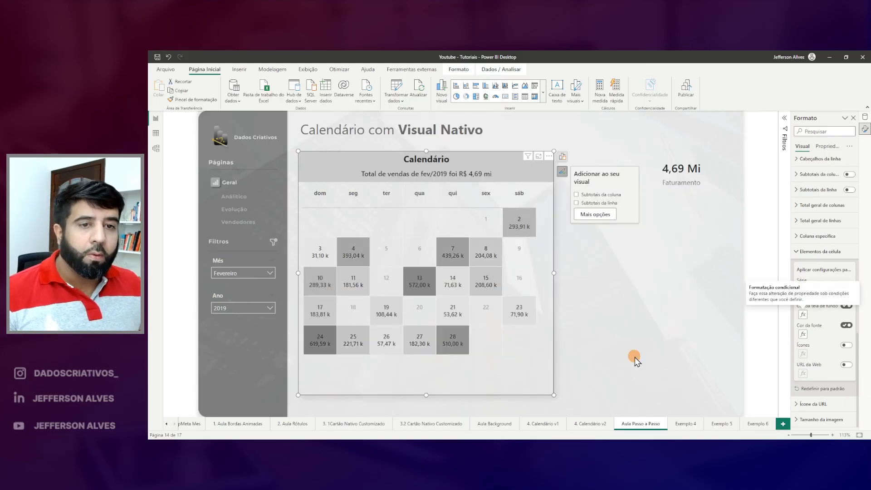
# Check the gradient calendar for 2019 by filtering the month to Abril, Junho, Julho and Agosto in turn.
pyautogui.moveTo(310, 207)
pyautogui.mouseDown()
pyautogui.moveTo(500, 338)
pyautogui.moveTo(520, 273)
pyautogui.mouseUp()
pyautogui.press('Escape')
pyautogui.click(244, 272)
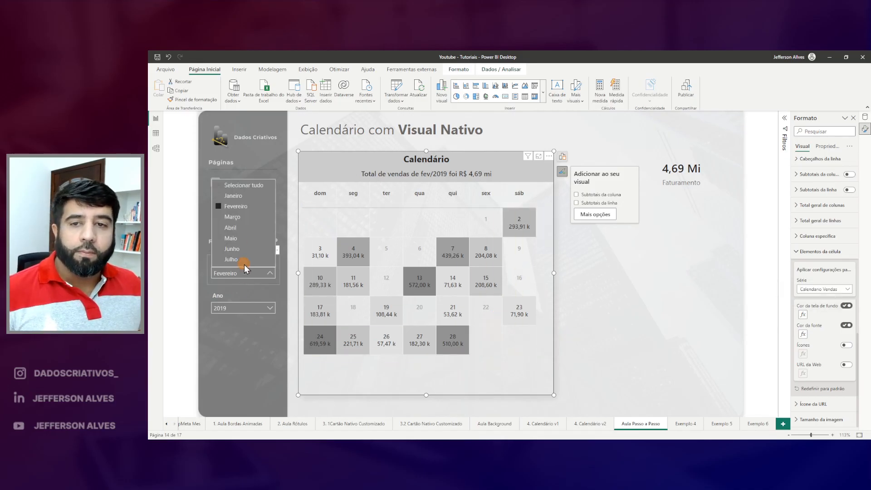
pyautogui.click(230, 227)
pyautogui.click(231, 249)
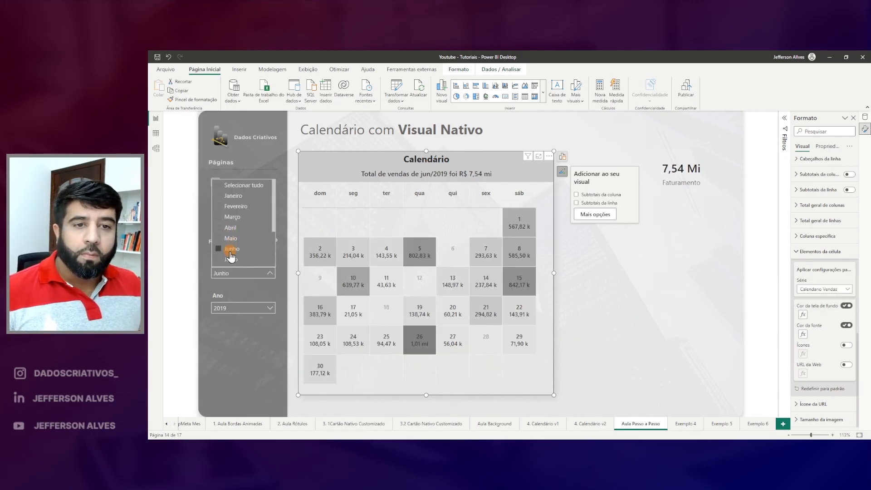
pyautogui.scroll(-1, 229, 255)
pyautogui.click(231, 234)
pyautogui.click(232, 246)
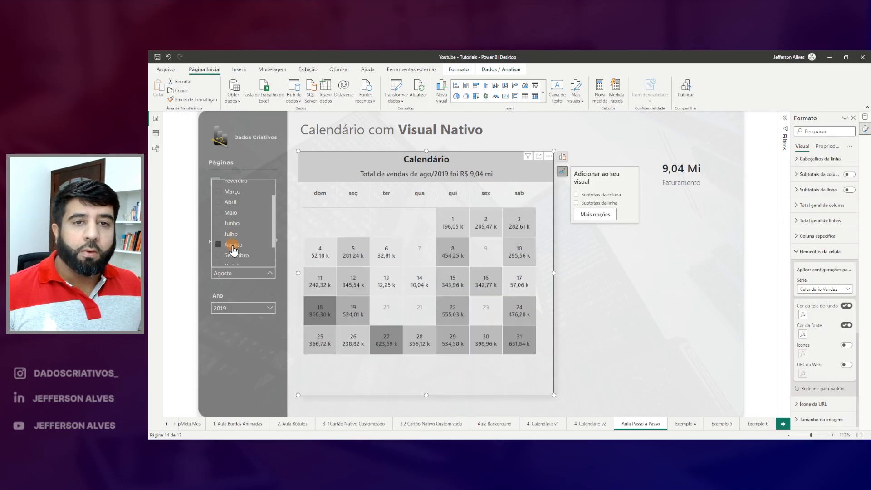
pyautogui.click(589, 141)
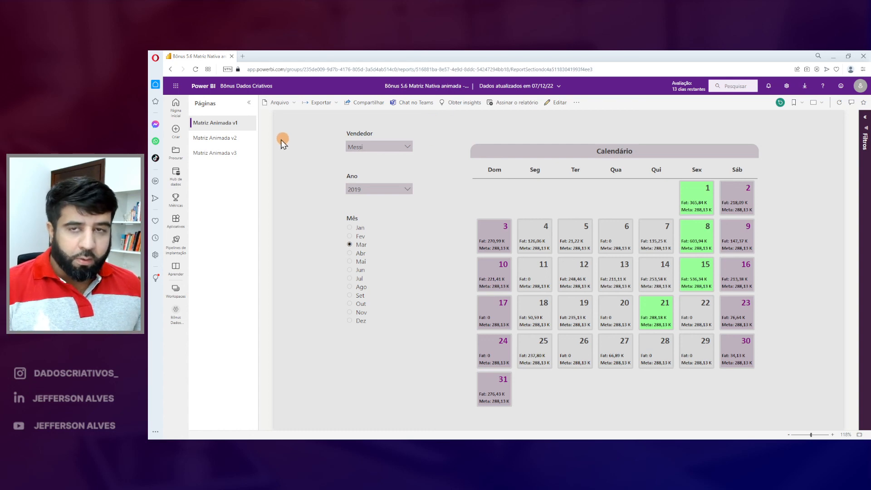
# Examine the highlighted days in the Matriz Animada v1 calendar in the Power BI service and set its month to Fev.
pyautogui.moveTo(186, 111); pyautogui.dragTo(249, 170)
pyautogui.moveTo(468, 140)
pyautogui.mouseDown()
pyautogui.moveTo(497, 224)
pyautogui.moveTo(760, 399)
pyautogui.mouseUp()
pyautogui.moveTo(690, 184); pyautogui.dragTo(696, 230)
pyautogui.moveTo(706, 264); pyautogui.dragTo(688, 268)
pyautogui.moveTo(668, 305); pyautogui.dragTo(643, 307)
pyautogui.press('Escape')
pyautogui.click(353, 236)
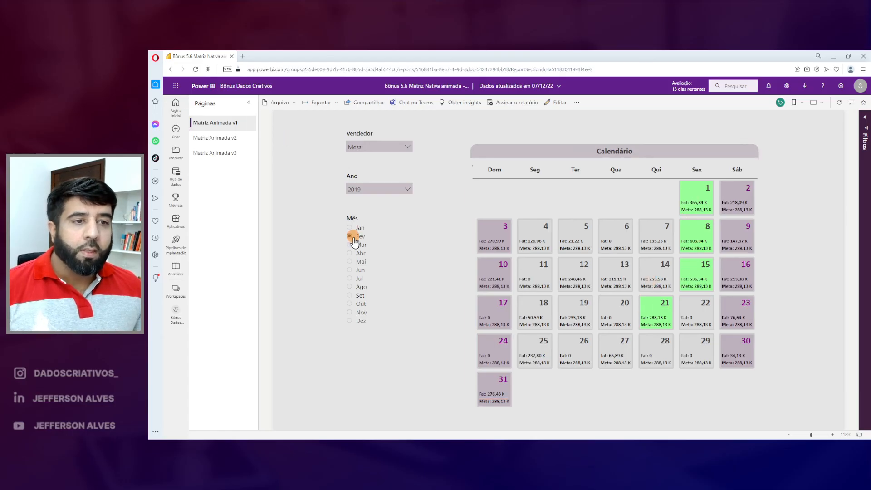
# Check the Matriz Animada v1 calendar for 2019 by filtering the month to Abr, Jul, Mar and Fev in turn.
pyautogui.click(356, 252)
pyautogui.click(360, 278)
pyautogui.click(361, 244)
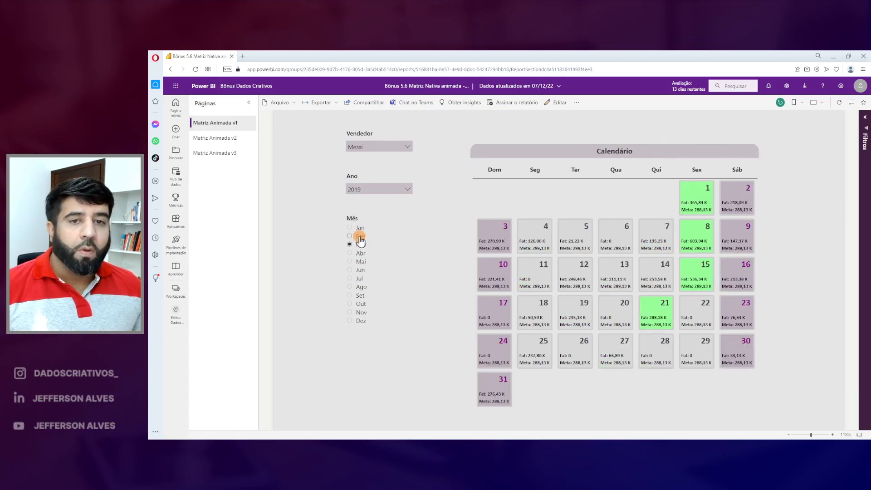
pyautogui.click(360, 236)
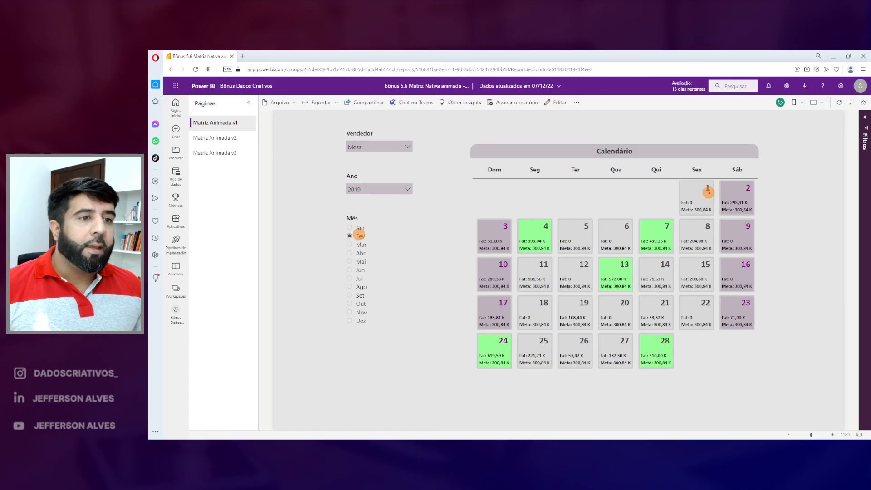
# Examine the day numbers and the Fat and Meta values in the Friday and Saturday cells of the February calendar.
pyautogui.moveTo(708, 192); pyautogui.dragTo(690, 195)
pyautogui.press('Escape')
pyautogui.hotkey('ctrl', '2')
pyautogui.moveTo(702, 182)
pyautogui.mouseDown()
pyautogui.moveTo(711, 195)
pyautogui.moveTo(707, 228)
pyautogui.mouseUp()
pyautogui.moveTo(744, 183); pyautogui.dragTo(747, 191)
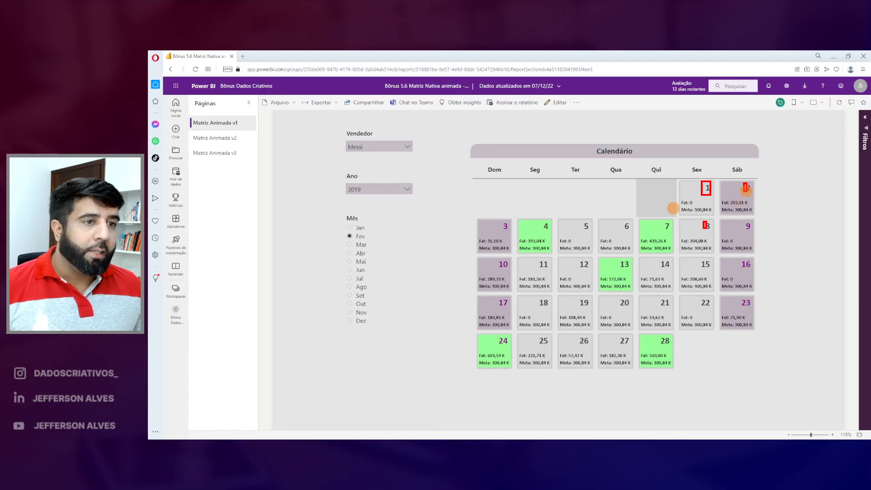
pyautogui.moveTo(682, 200); pyautogui.dragTo(683, 211)
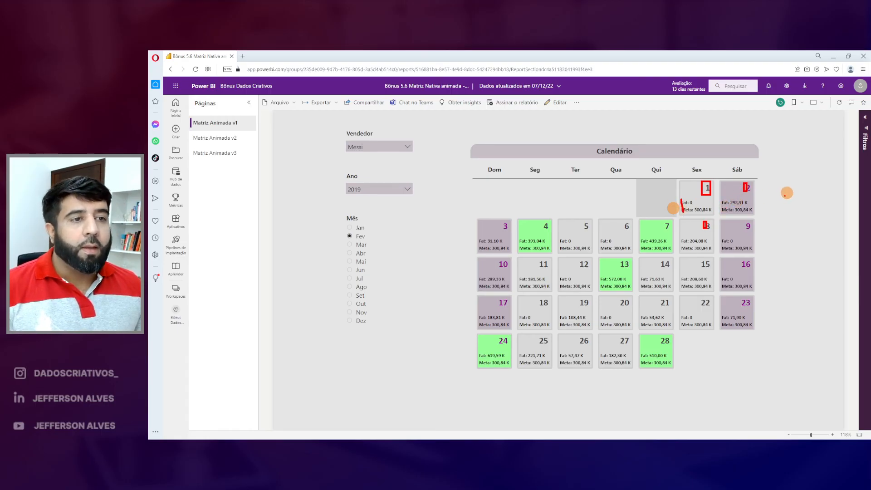
pyautogui.press('Escape')
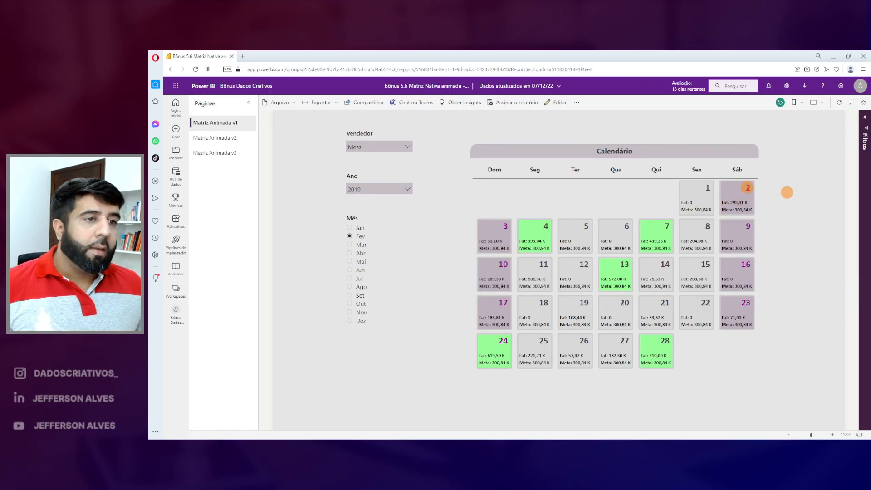
pyautogui.moveTo(748, 184); pyautogui.dragTo(750, 184)
pyautogui.moveTo(744, 224); pyautogui.dragTo(754, 221)
pyautogui.moveTo(742, 259)
pyautogui.mouseDown()
pyautogui.moveTo(752, 258)
pyautogui.moveTo(732, 274)
pyautogui.mouseUp()
pyautogui.press('Escape')
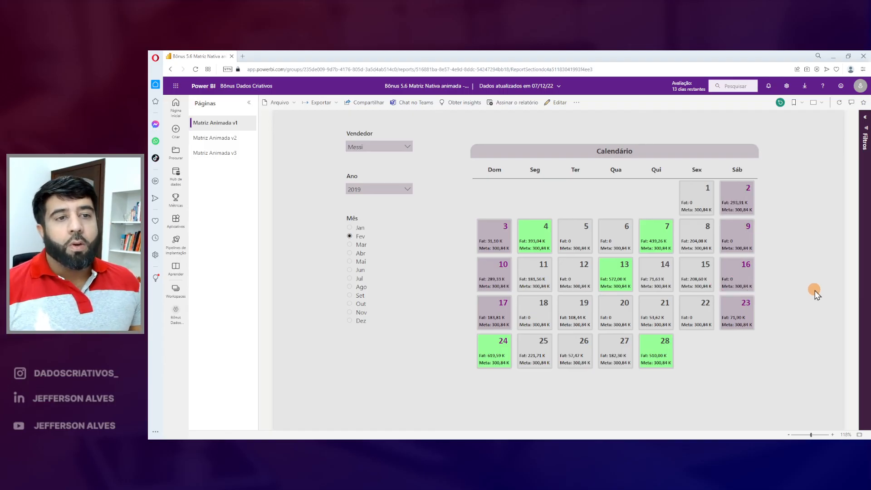
pyautogui.moveTo(707, 219)
pyautogui.mouseDown()
pyautogui.moveTo(702, 241)
pyautogui.moveTo(701, 216)
pyautogui.mouseUp()
pyautogui.press('Escape')
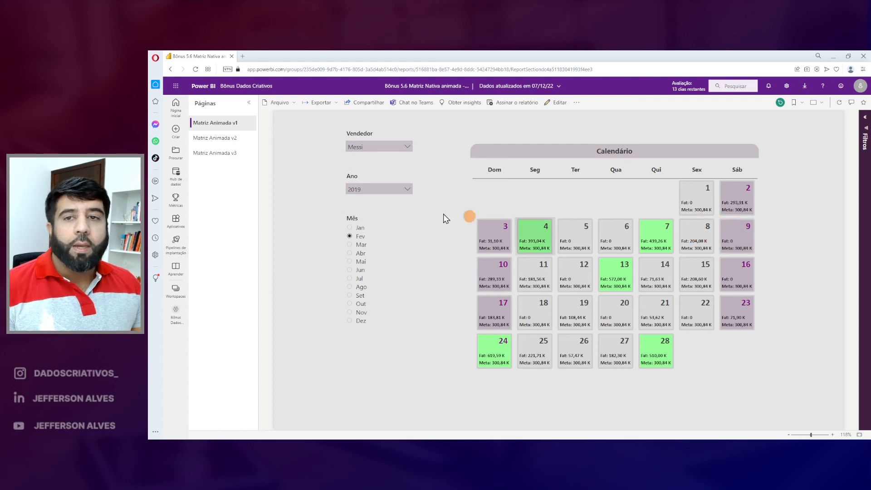
# Compare the highlighted days on the Matriz Animada v1 and v2 pages, examining the cell of day 7 on v2.
pyautogui.click(221, 140)
pyautogui.click(204, 123)
pyautogui.moveTo(557, 184)
pyautogui.moveTo(634, 246); pyautogui.dragTo(650, 226)
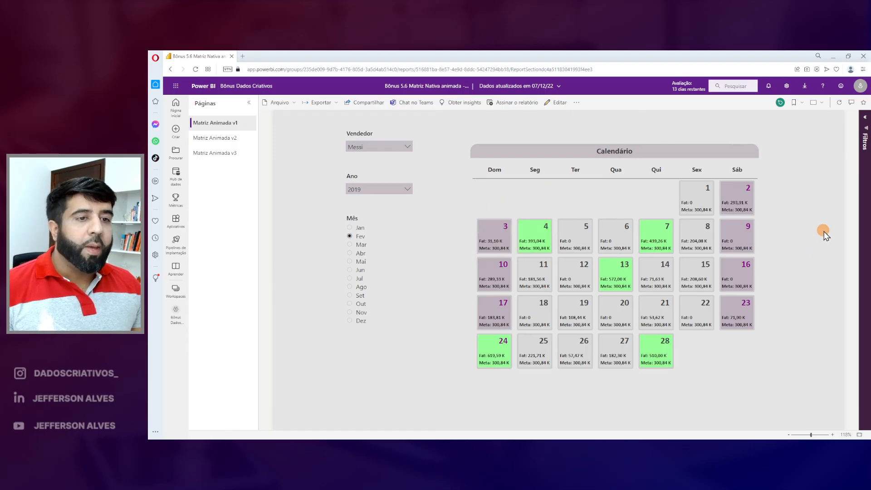
pyautogui.click(224, 138)
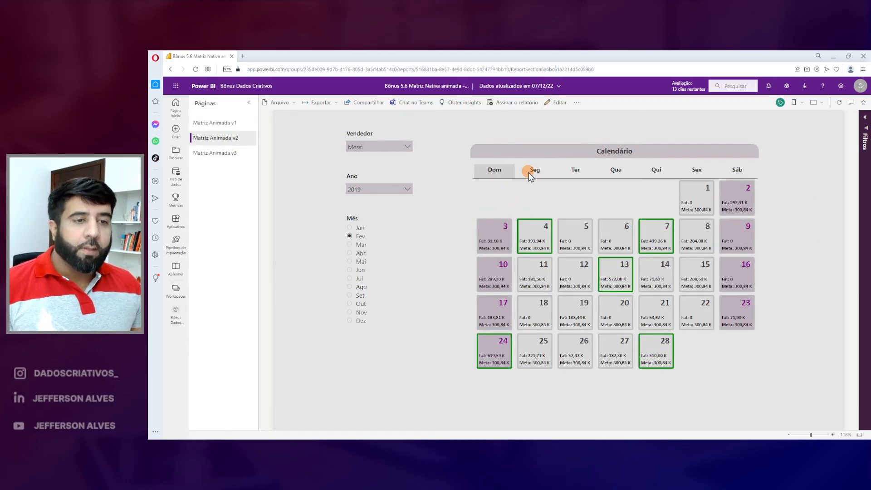
pyautogui.hotkey('ctrl', '2')
pyautogui.moveTo(638, 215); pyautogui.dragTo(673, 255)
pyautogui.press('Escape')
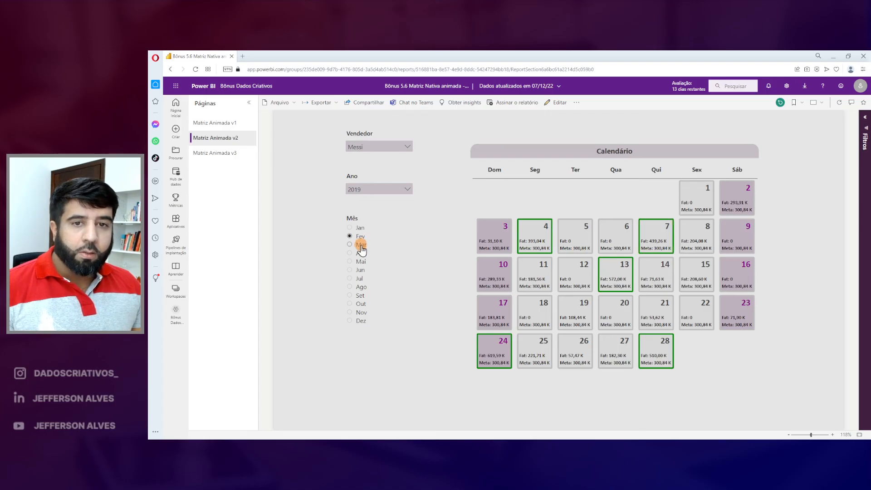
# Check the Matriz Animada v2 calendar by filtering the month to Mar, Mai, Jul and Fev in turn.
pyautogui.click(361, 245)
pyautogui.click(361, 262)
pyautogui.click(360, 278)
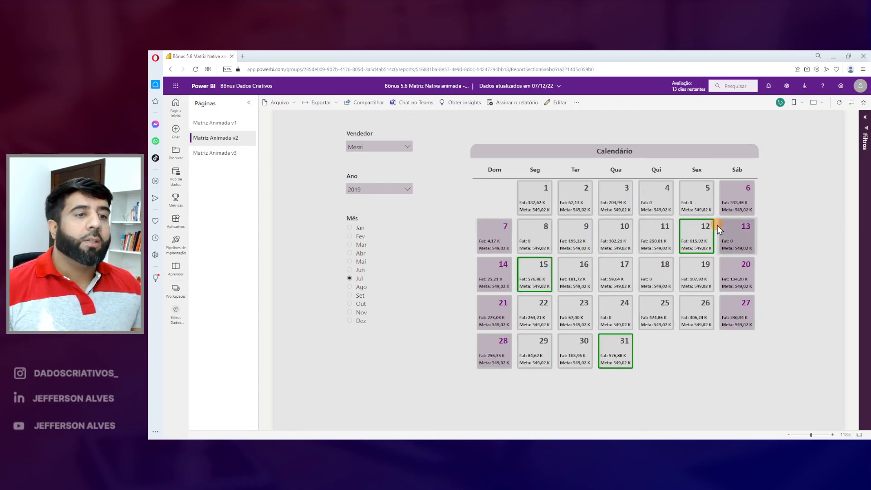
pyautogui.click(350, 237)
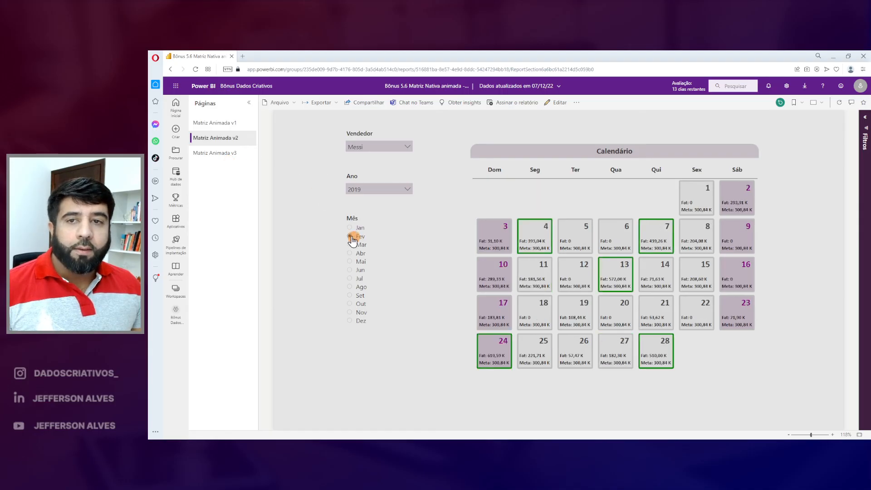
# Check the Matriz Animada v3 calendar for Jan and Jul, and return to the Matriz Animada v1 page.
pyautogui.click(214, 153)
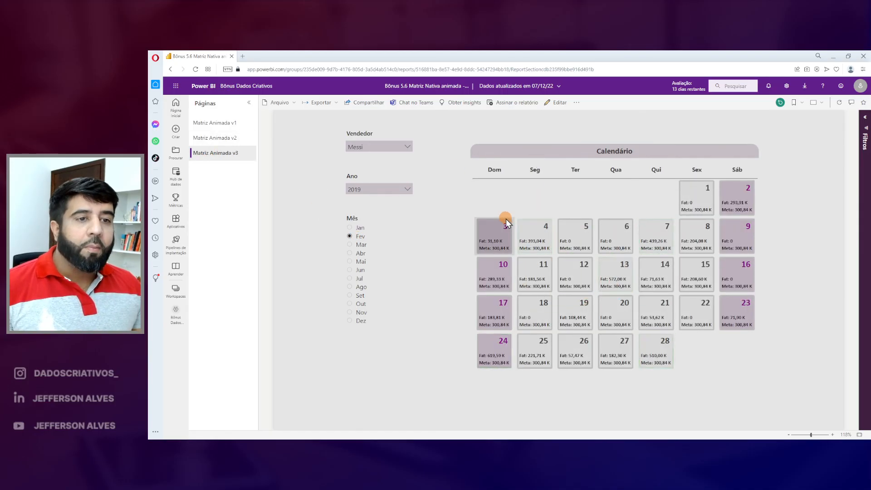
pyautogui.click(356, 228)
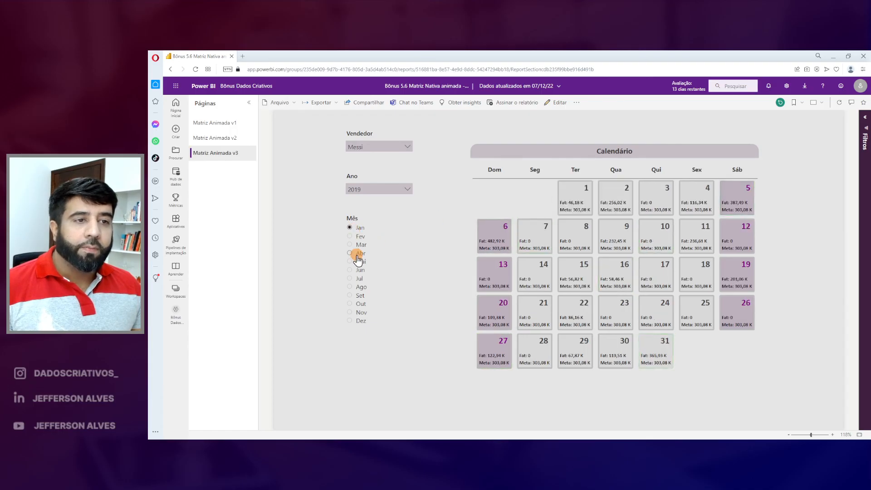
pyautogui.click(358, 277)
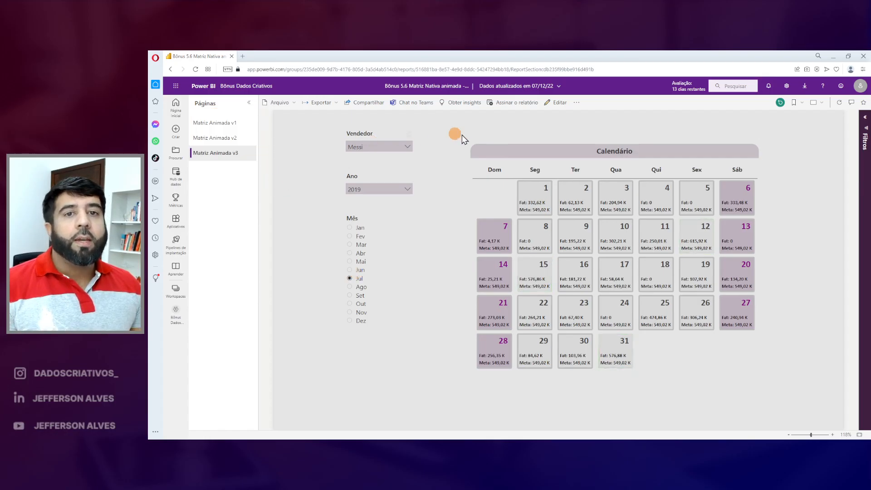
pyautogui.click(229, 127)
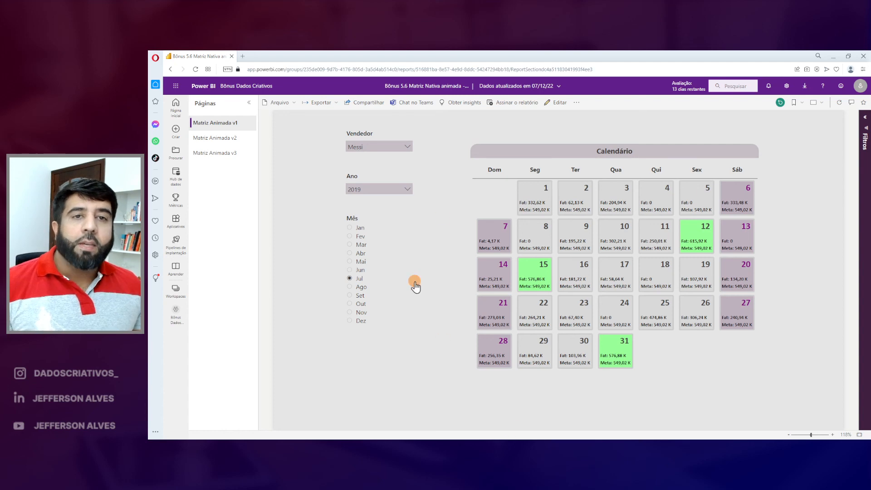